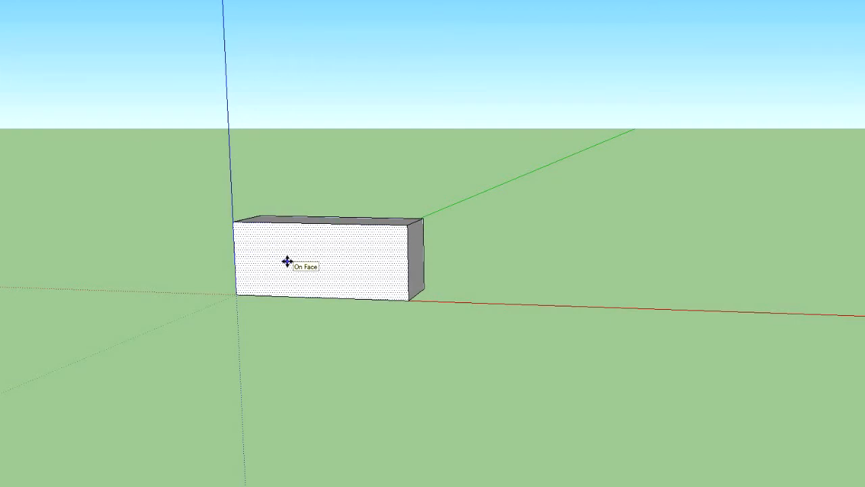
# Select the whole block and copy it along the red axis, leaving a small gap beside the original
pyautogui.tripleClick(295, 287)
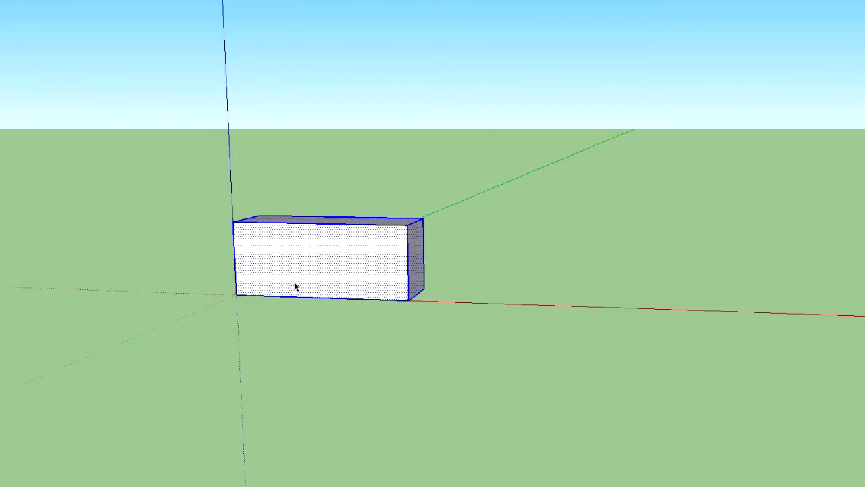
pyautogui.moveTo(345, 274); pyautogui.dragTo(534, 274)
pyautogui.moveTo(521, 236); pyautogui.dragTo(594, 269, button='middle')
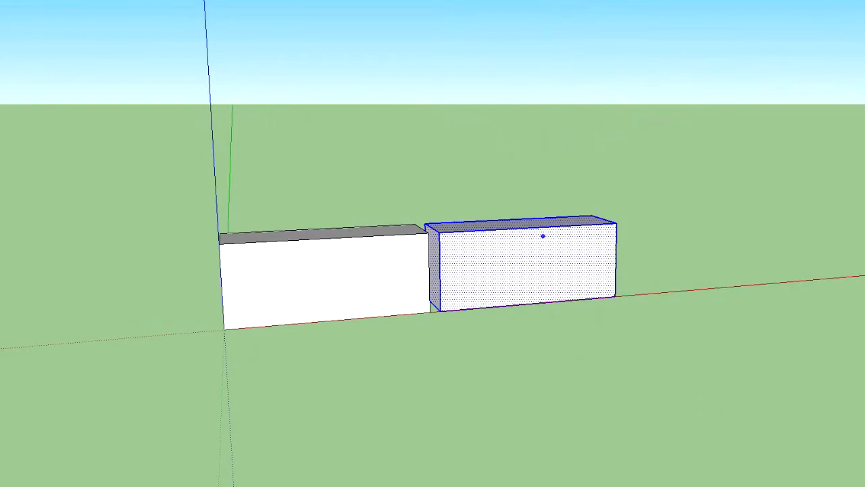
# Select both blocks and copy them together along the red axis to form an evenly gapped row of four blocks
pyautogui.click(283, 269)
pyautogui.keyDown('shift'); pyautogui.doubleClick(464, 271); pyautogui.keyUp('shift')
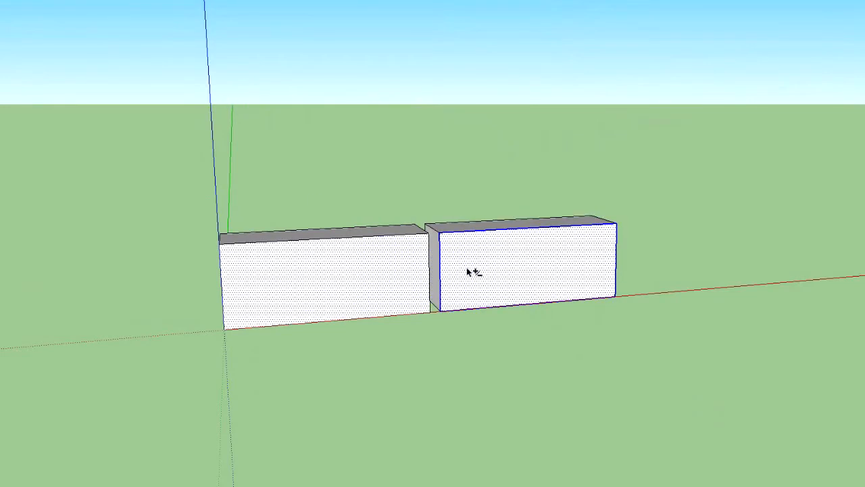
pyautogui.hotkey('ctrl', 'a')
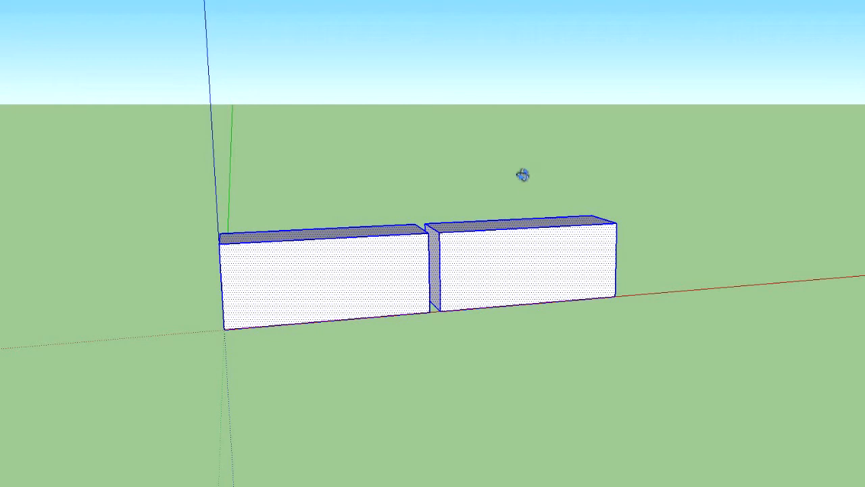
pyautogui.moveTo(522, 175); pyautogui.dragTo(295, 179, button='middle')
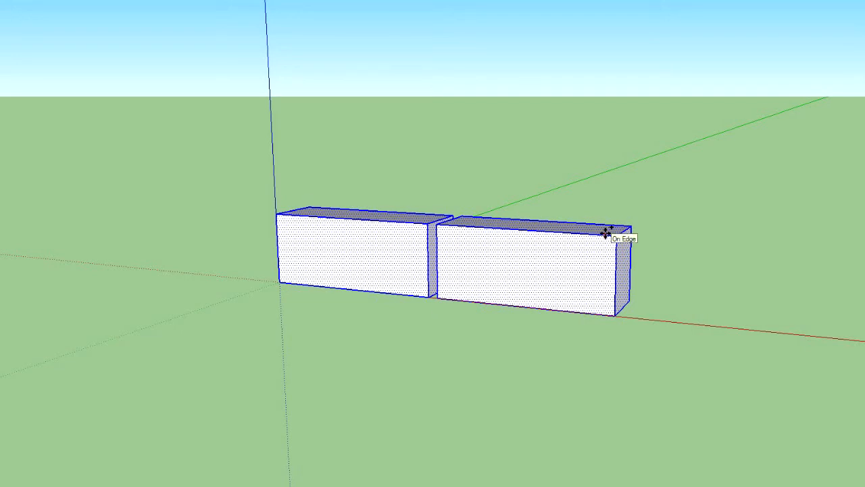
pyautogui.click(506, 271)
pyautogui.press('ctrl')
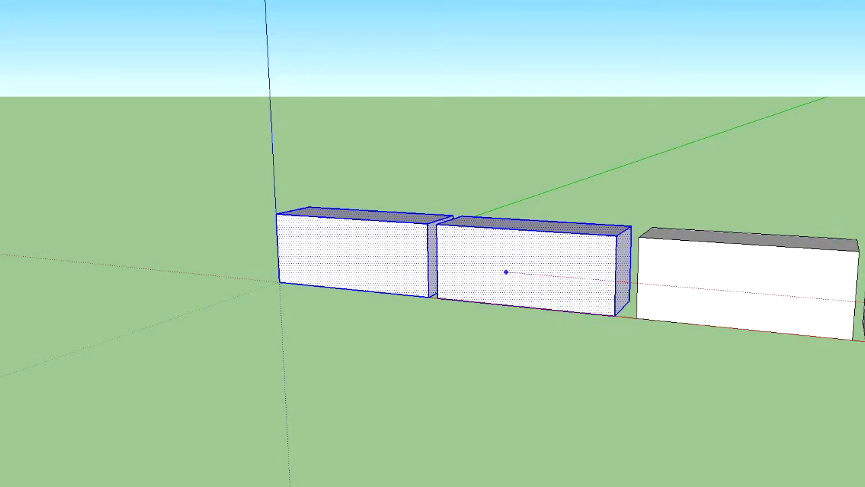
pyautogui.click(703, 332)
pyautogui.moveTo(702, 333)
pyautogui.mouseDown(button='middle')
pyautogui.moveTo(770, 317)
pyautogui.moveTo(790, 277)
pyautogui.moveTo(859, 276)
pyautogui.moveTo(777, 286)
pyautogui.moveTo(730, 307)
pyautogui.moveTo(729, 367)
pyautogui.moveTo(790, 348)
pyautogui.mouseUp(button='middle')
pyautogui.scroll(-3, 790, 347)
pyautogui.moveTo(157, 181); pyautogui.dragTo(156, 127, button='middle')
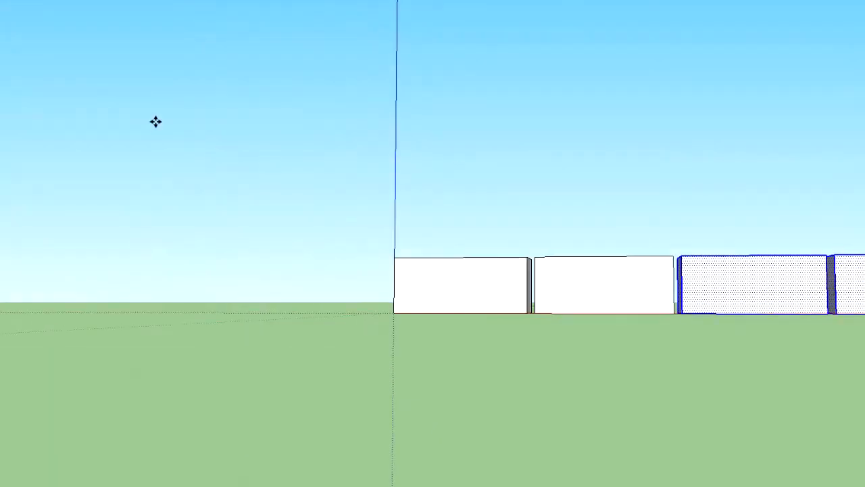
pyautogui.click(648, 391)
# Draw a ragged freehand outline around the first block's front face and delete the stray line outside its bottom edge
pyautogui.moveTo(666, 382); pyautogui.dragTo(718, 433, button='middle')
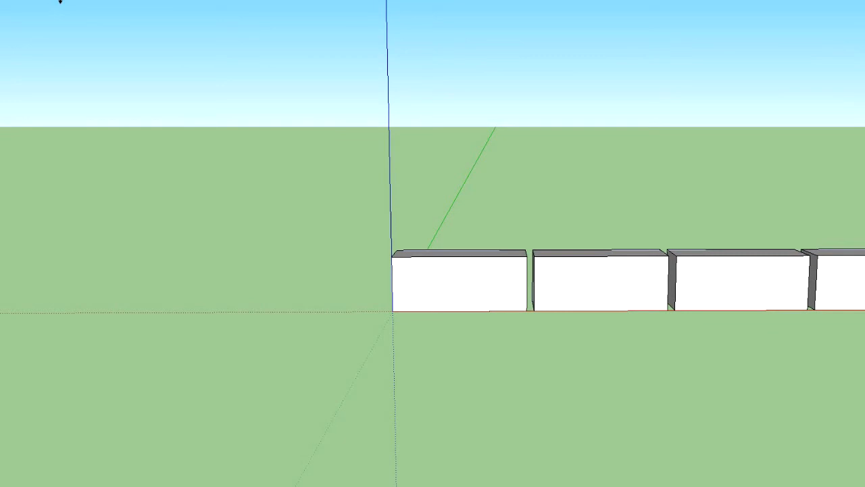
pyautogui.moveTo(746, 300); pyautogui.dragTo(568, 294)
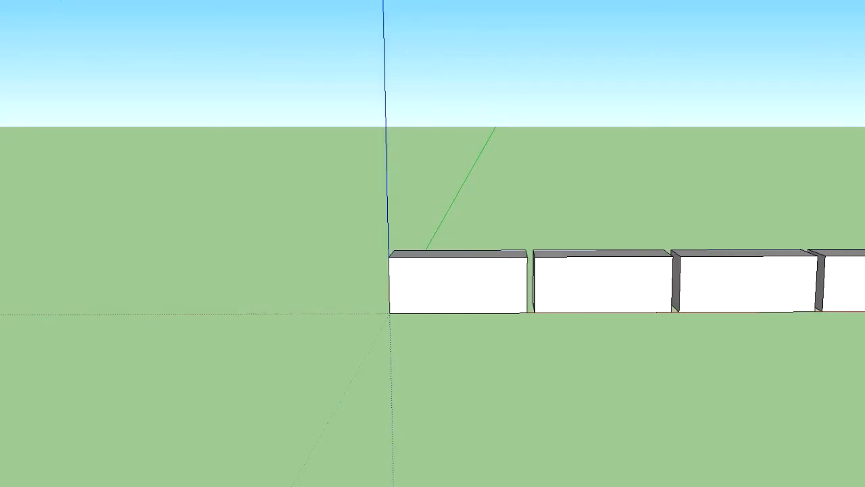
pyautogui.moveTo(751, 255); pyautogui.dragTo(597, 248)
pyautogui.scroll(3, 597, 248)
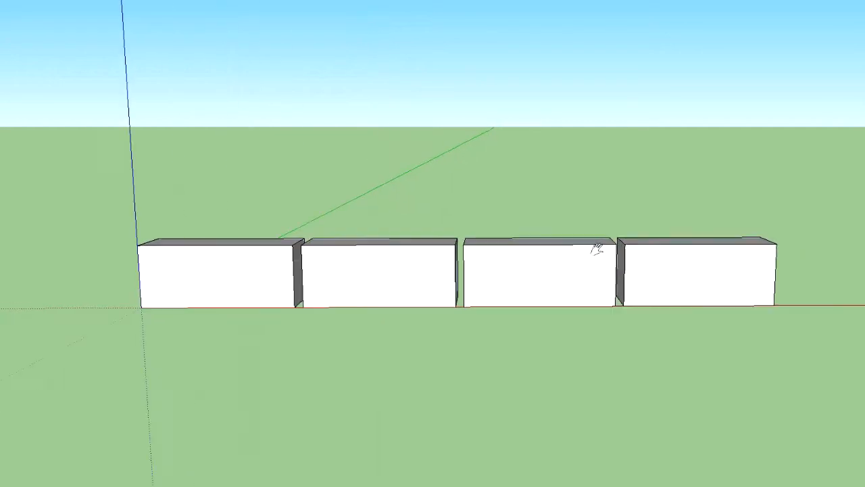
pyautogui.moveTo(463, 273)
pyautogui.mouseDown(button='middle')
pyautogui.moveTo(504, 268)
pyautogui.moveTo(425, 264)
pyautogui.moveTo(477, 263)
pyautogui.mouseUp(button='middle')
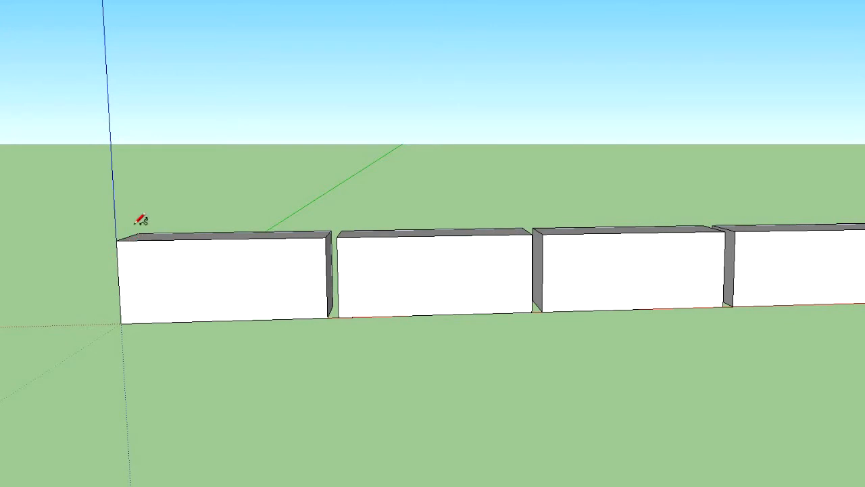
pyautogui.moveTo(130, 242)
pyautogui.mouseDown()
pyautogui.moveTo(319, 250)
pyautogui.moveTo(327, 299)
pyautogui.moveTo(313, 313)
pyautogui.moveTo(214, 318)
pyautogui.moveTo(128, 308)
pyautogui.moveTo(124, 246)
pyautogui.moveTo(132, 238)
pyautogui.mouseUp()
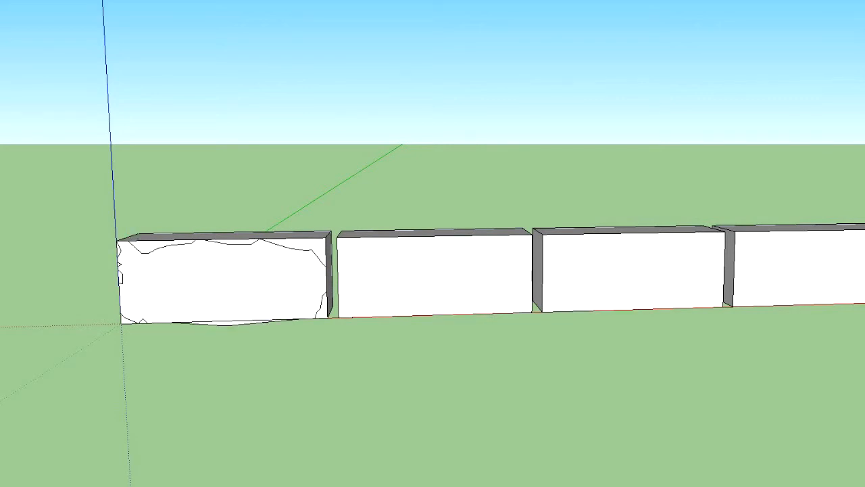
pyautogui.tripleClick(227, 326)
pyautogui.click(235, 345)
pyautogui.doubleClick(223, 325)
pyautogui.press('Delete')
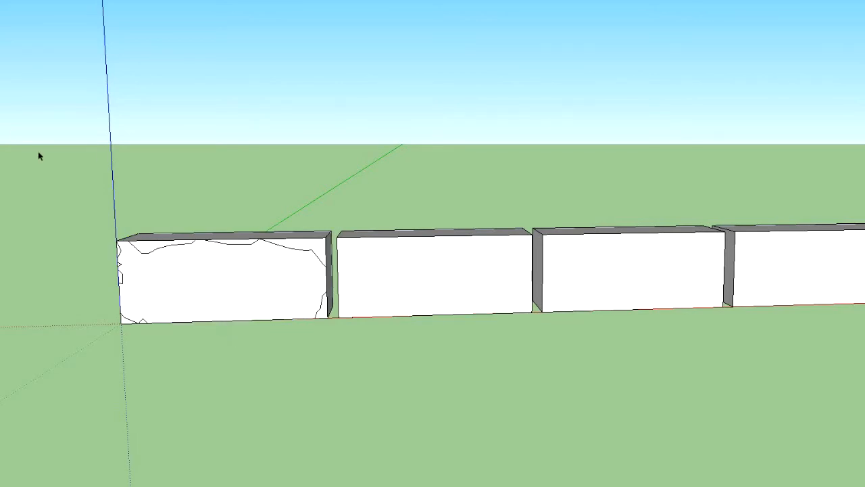
# Try to Push/Pull the areas outside the ragged outline back through the first block, and undo the cuts and outline
pyautogui.click(298, 248)
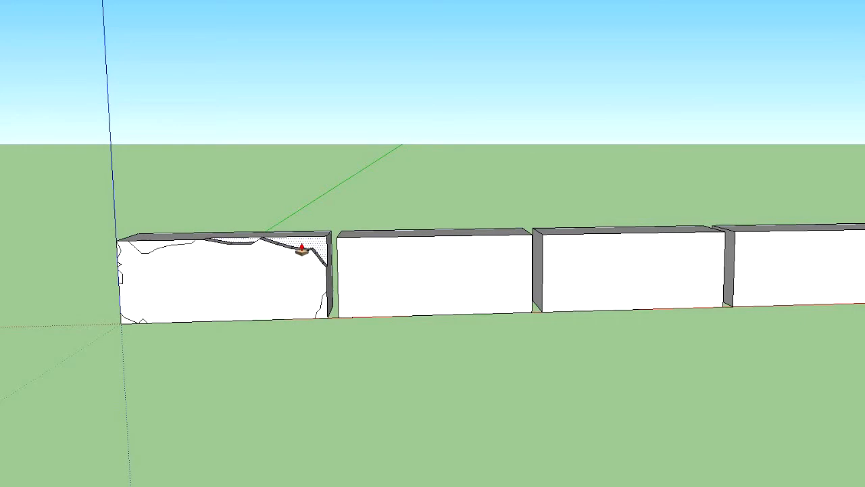
pyautogui.click(299, 250)
pyautogui.moveTo(406, 250); pyautogui.dragTo(323, 294, button='middle')
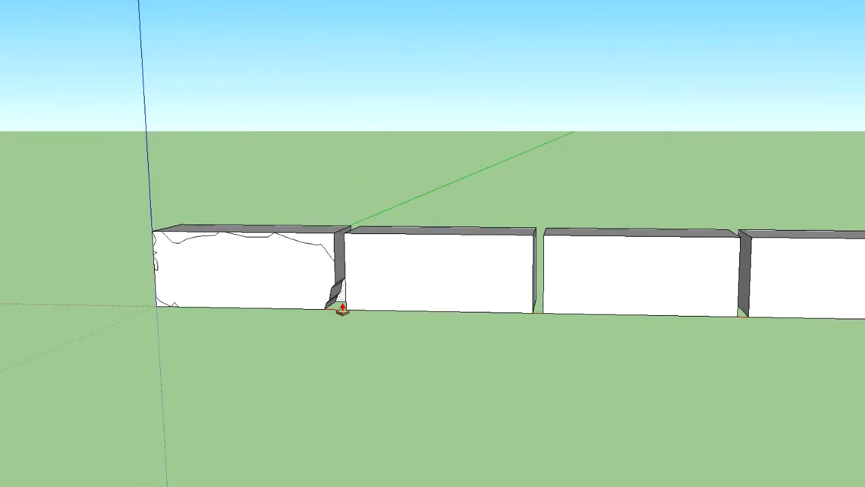
pyautogui.scroll(5, 230, 291)
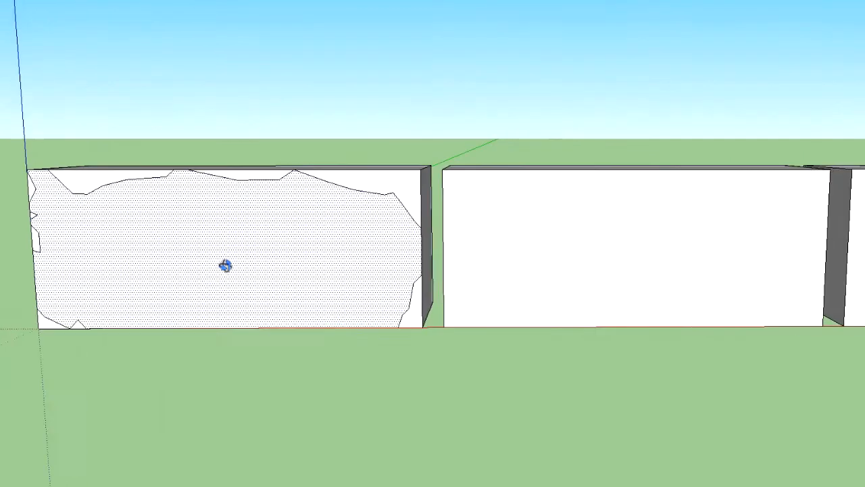
pyautogui.click(433, 335)
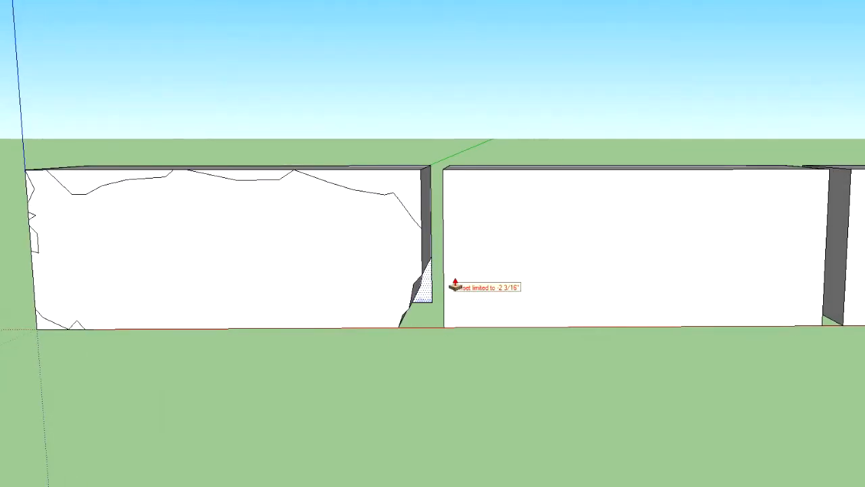
pyautogui.moveTo(251, 324)
pyautogui.mouseDown(button='middle')
pyautogui.moveTo(150, 286)
pyautogui.moveTo(344, 271)
pyautogui.moveTo(212, 318)
pyautogui.moveTo(317, 215)
pyautogui.mouseUp(button='middle')
pyautogui.scroll(-3, 311, 283)
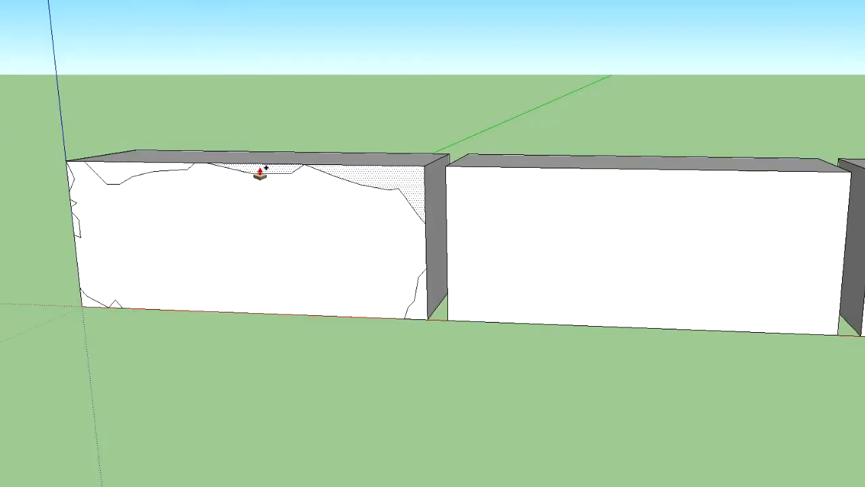
pyautogui.moveTo(268, 177); pyautogui.dragTo(313, 159)
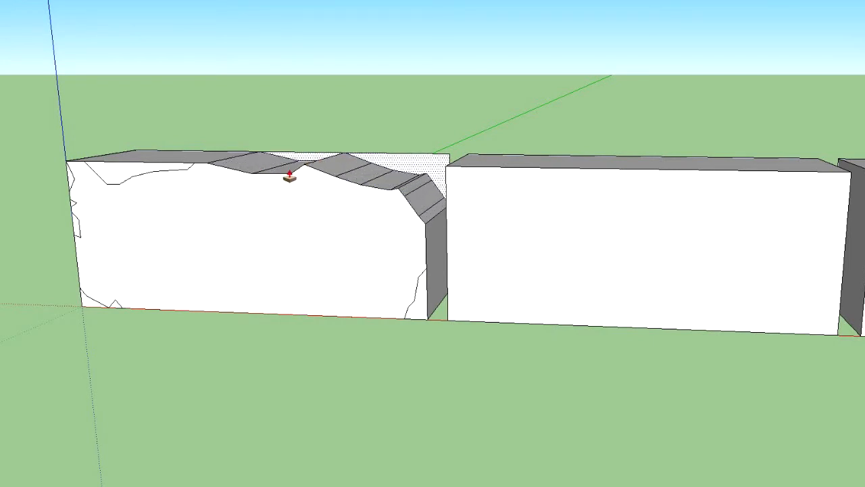
pyautogui.moveTo(209, 249); pyautogui.dragTo(221, 235, button='middle')
pyautogui.hotkey('ctrl', 'z')
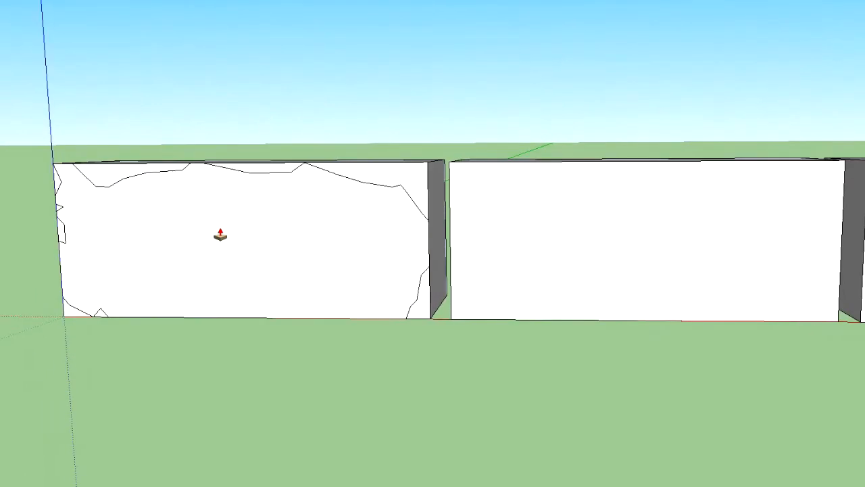
pyautogui.hotkey('ctrl', 'z')
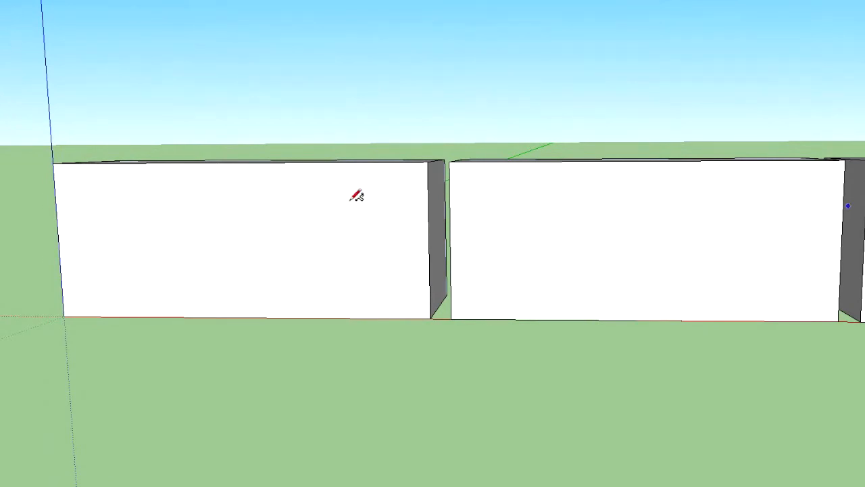
# Draw small irregular freehand lines cutting across all four corners of the first block's front face
pyautogui.moveTo(56, 197); pyautogui.dragTo(72, 164)
pyautogui.moveTo(389, 164)
pyautogui.mouseDown()
pyautogui.moveTo(408, 170)
pyautogui.moveTo(429, 214)
pyautogui.mouseUp()
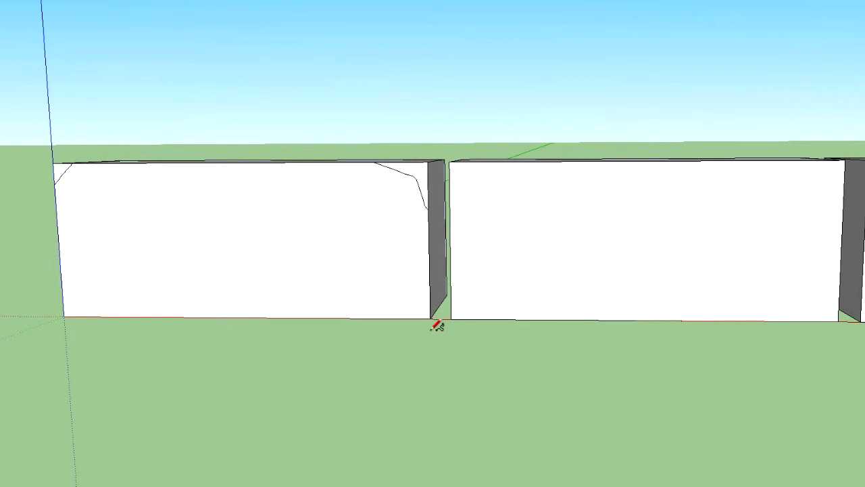
pyautogui.moveTo(417, 318); pyautogui.dragTo(424, 311)
pyautogui.moveTo(75, 307); pyautogui.dragTo(80, 305)
# Draw freehand chip lines across the corners and one side edge of the second block's front face
pyautogui.moveTo(477, 160)
pyautogui.mouseDown()
pyautogui.moveTo(458, 170)
pyautogui.moveTo(452, 232)
pyautogui.mouseUp()
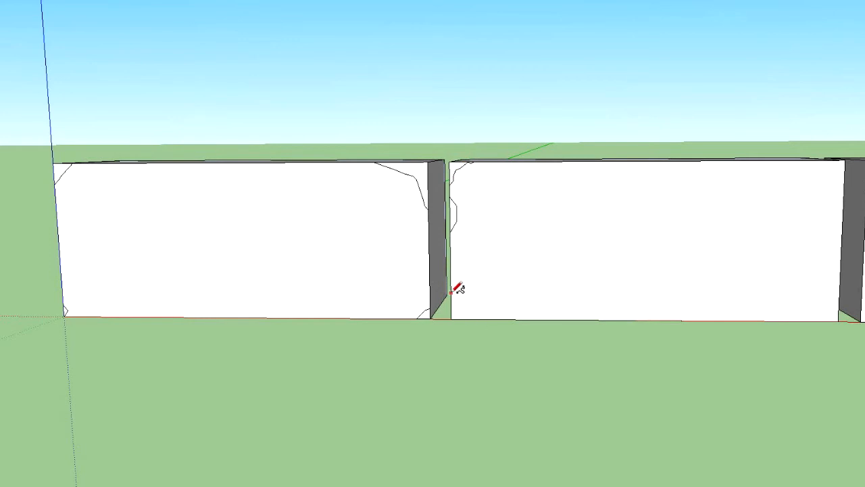
pyautogui.moveTo(456, 309); pyautogui.dragTo(471, 319)
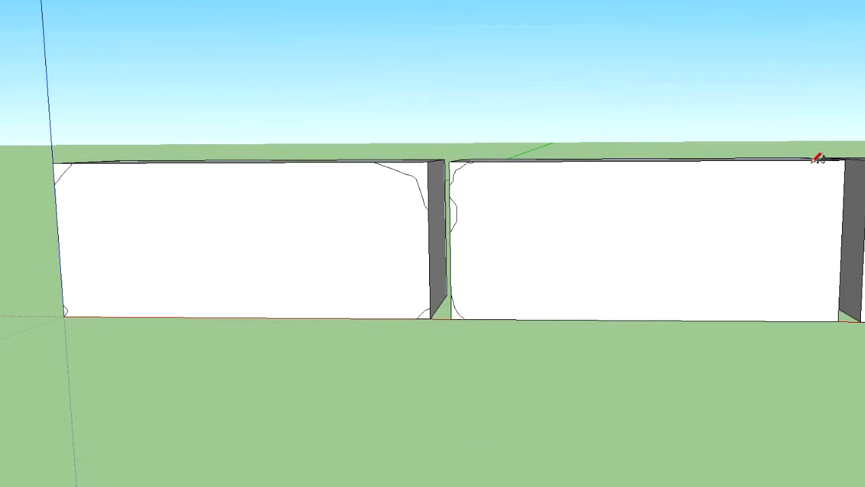
pyautogui.moveTo(813, 160)
pyautogui.mouseDown()
pyautogui.moveTo(841, 168)
pyautogui.moveTo(840, 183)
pyautogui.mouseUp()
# Draw freehand chip lines across all four corners of the third block's front face
pyautogui.moveTo(664, 92); pyautogui.dragTo(299, 122)
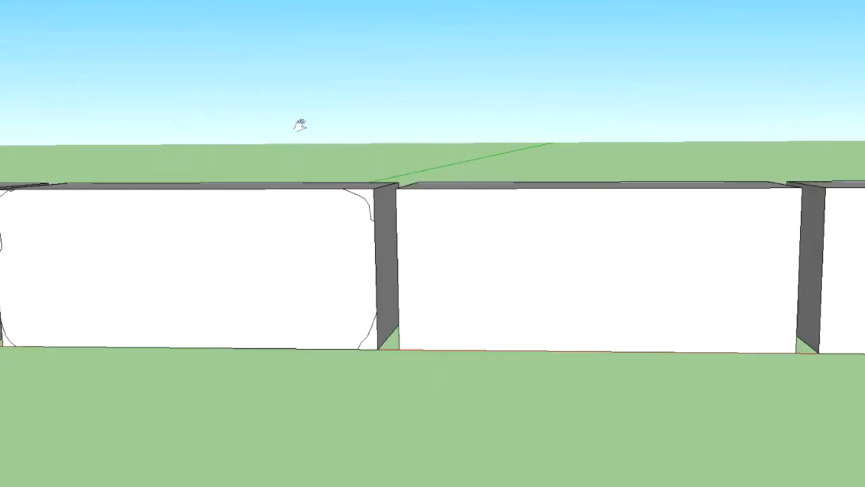
pyautogui.moveTo(619, 104); pyautogui.dragTo(492, 67)
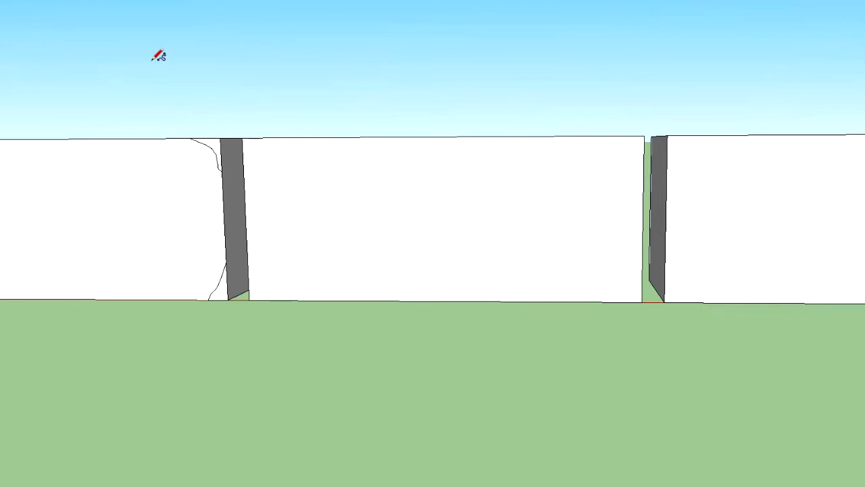
pyautogui.moveTo(275, 138)
pyautogui.mouseDown()
pyautogui.moveTo(251, 149)
pyautogui.moveTo(248, 177)
pyautogui.mouseUp()
pyautogui.moveTo(248, 273); pyautogui.dragTo(262, 300)
pyautogui.moveTo(619, 136); pyautogui.dragTo(644, 164)
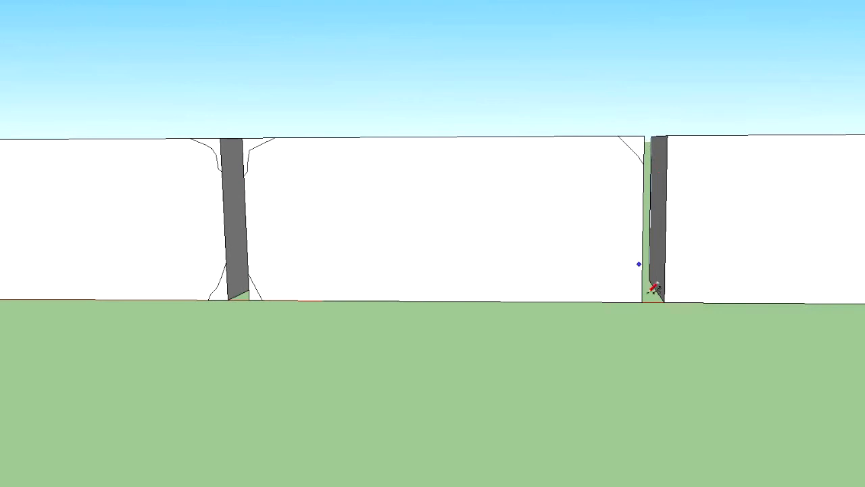
pyautogui.moveTo(641, 271); pyautogui.dragTo(623, 301)
# Draw freehand chip lines across the four corners of the fourth block's front face
pyautogui.moveTo(689, 136)
pyautogui.mouseDown()
pyautogui.moveTo(667, 178)
pyautogui.moveTo(671, 281)
pyautogui.moveTo(669, 241)
pyautogui.moveTo(691, 302)
pyautogui.mouseUp()
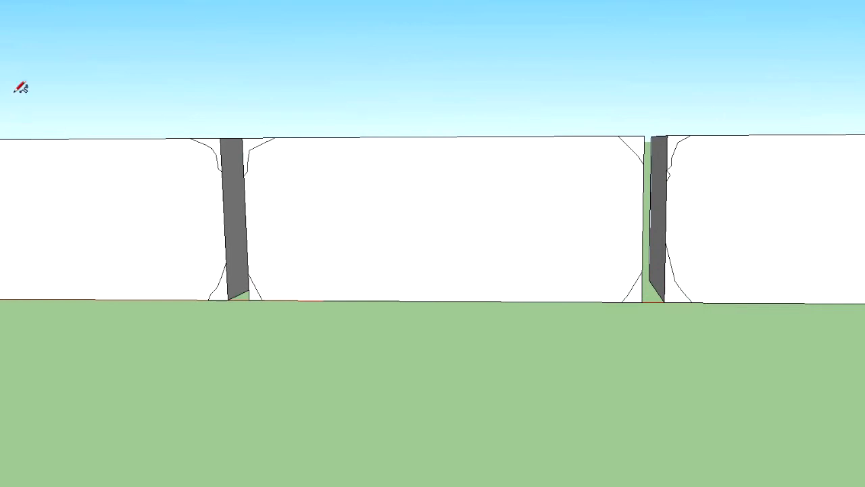
pyautogui.moveTo(672, 86)
pyautogui.mouseDown(button='middle')
pyautogui.moveTo(398, 142)
pyautogui.moveTo(189, 95)
pyautogui.moveTo(63, 54)
pyautogui.mouseUp(button='middle')
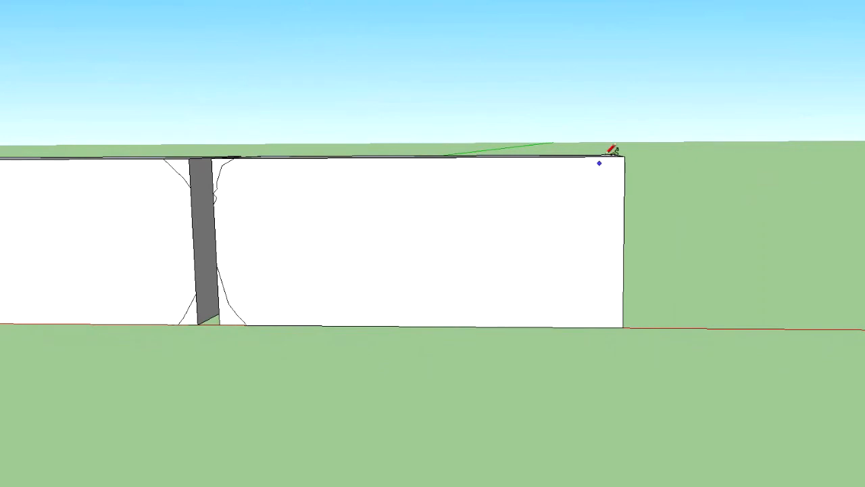
pyautogui.moveTo(574, 157)
pyautogui.mouseDown()
pyautogui.moveTo(612, 178)
pyautogui.moveTo(620, 211)
pyautogui.mouseUp()
pyautogui.moveTo(613, 327); pyautogui.dragTo(622, 312)
# Push/Pull the fourth block's marked corner pieces back through its full depth to cut them away
pyautogui.moveTo(614, 172); pyautogui.dragTo(614, 202)
pyautogui.moveTo(621, 327); pyautogui.dragTo(534, 272)
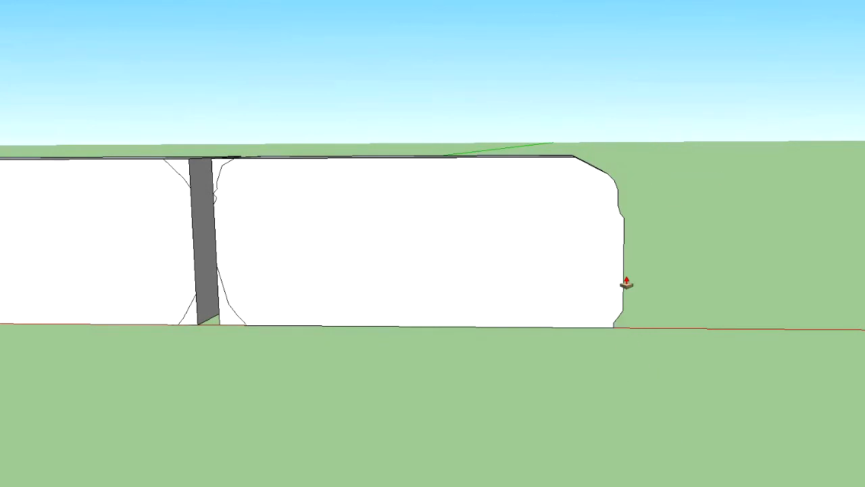
pyautogui.moveTo(691, 241); pyautogui.dragTo(242, 217, button='middle')
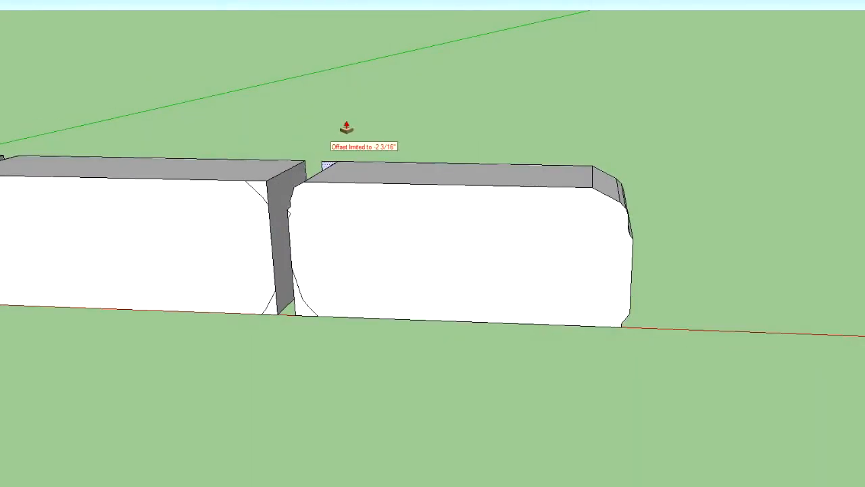
pyautogui.click(300, 313)
# Cut away the third block's two marked corners facing the fourth block by pushing them through its full depth
pyautogui.moveTo(123, 338); pyautogui.dragTo(308, 250, button='middle')
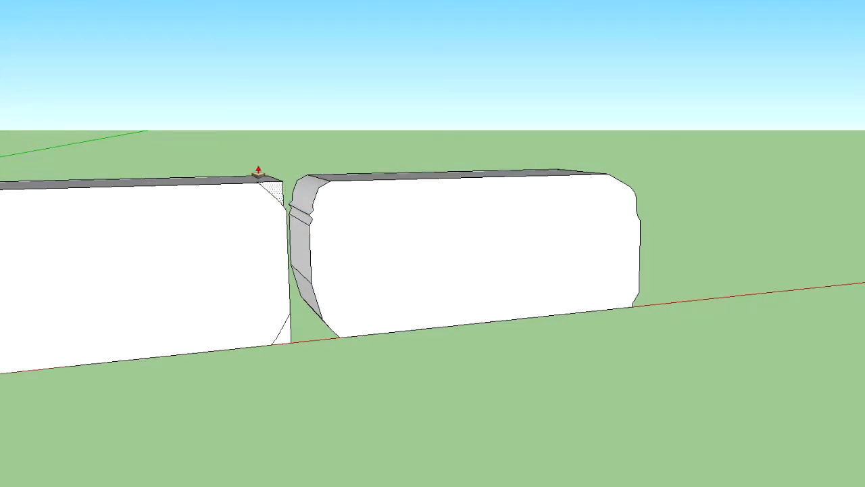
pyautogui.moveTo(279, 313); pyautogui.dragTo(332, 305, button='middle')
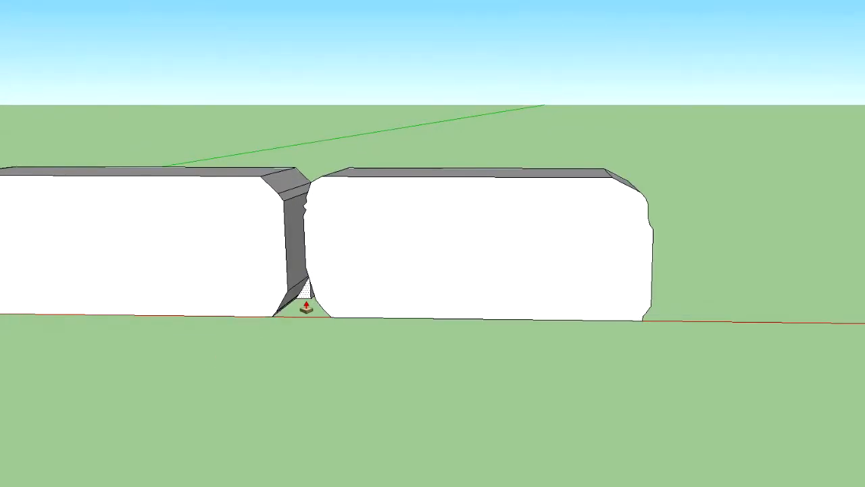
pyautogui.moveTo(304, 305)
pyautogui.mouseDown(button='middle')
pyautogui.moveTo(321, 284)
pyautogui.moveTo(290, 315)
pyautogui.mouseUp(button='middle')
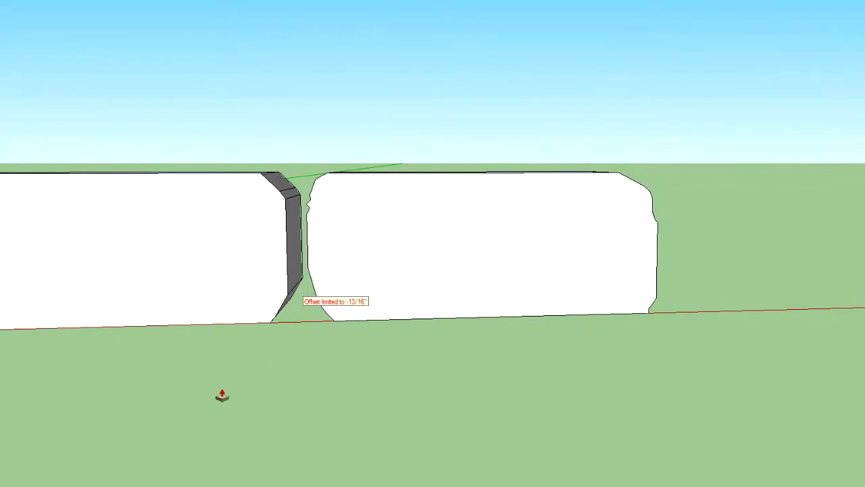
pyautogui.keyDown('shift'); pyautogui.moveTo(178, 122); pyautogui.dragTo(651, 112, button='middle'); pyautogui.keyUp('shift')
pyautogui.moveTo(492, 127); pyautogui.dragTo(459, 163, button='middle')
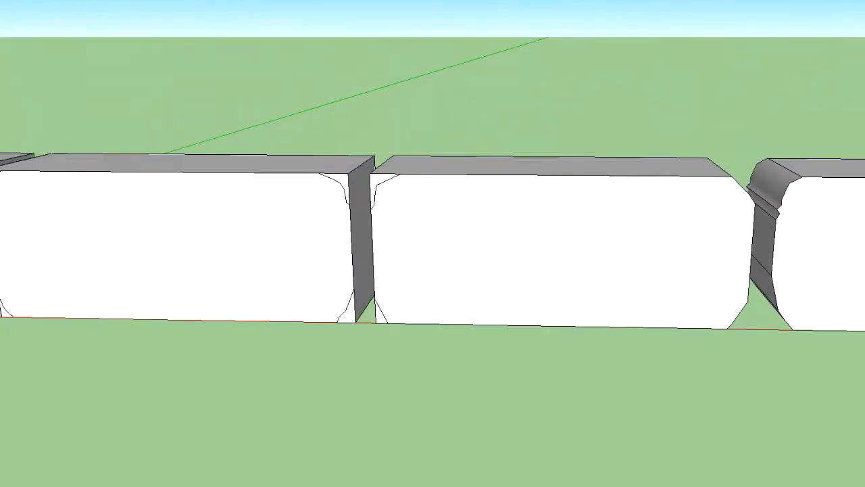
# Cut away the second and third blocks' four marked corners facing each other by pushing them through the full depth
pyautogui.click(383, 172)
pyautogui.click(399, 146)
pyautogui.click(345, 182)
pyautogui.click(382, 157)
pyautogui.click(350, 319)
pyautogui.click(397, 277)
pyautogui.moveTo(222, 322); pyautogui.dragTo(354, 324, button='middle')
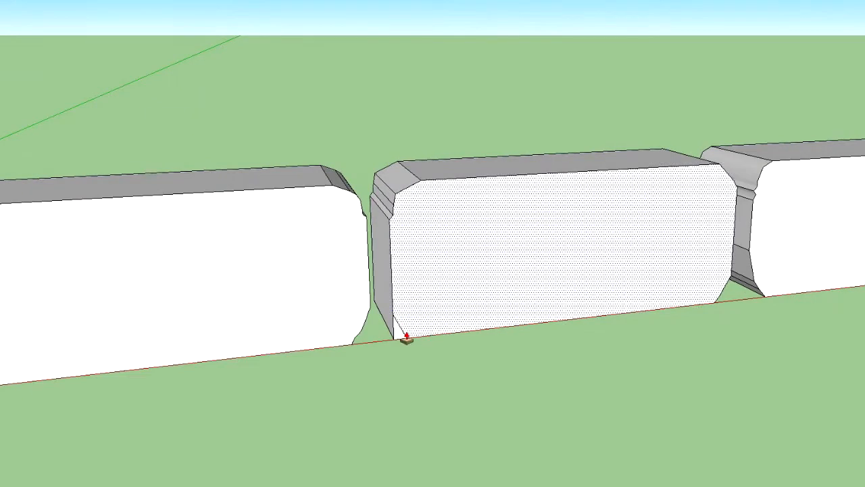
pyautogui.click(398, 334)
pyautogui.click(360, 285)
# Push/Pull the first block's marked upper corner facing the second block back through its full depth to remove it
pyautogui.moveTo(332, 348); pyautogui.dragTo(131, 350, button='middle')
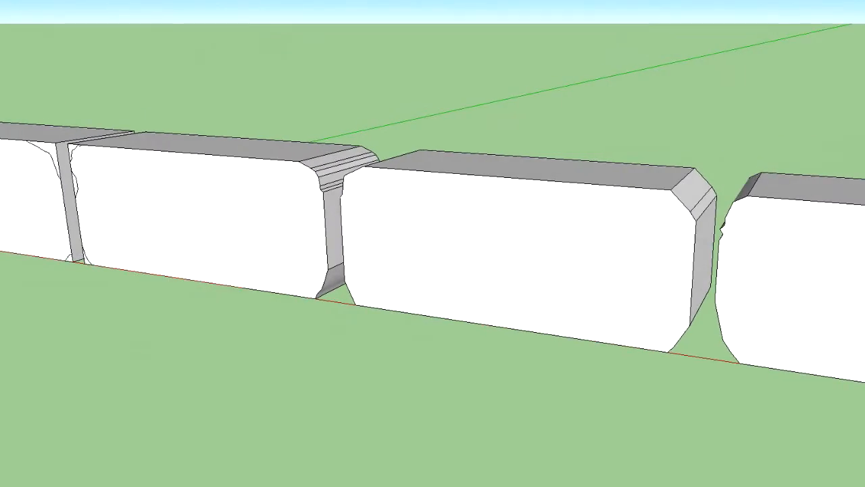
pyautogui.keyDown('shift'); pyautogui.moveTo(147, 27); pyautogui.dragTo(638, 175, button='middle'); pyautogui.keyUp('shift')
pyautogui.keyDown('shift'); pyautogui.moveTo(638, 175); pyautogui.dragTo(571, 263, button='middle'); pyautogui.keyUp('shift')
pyautogui.scroll(3, 569, 263)
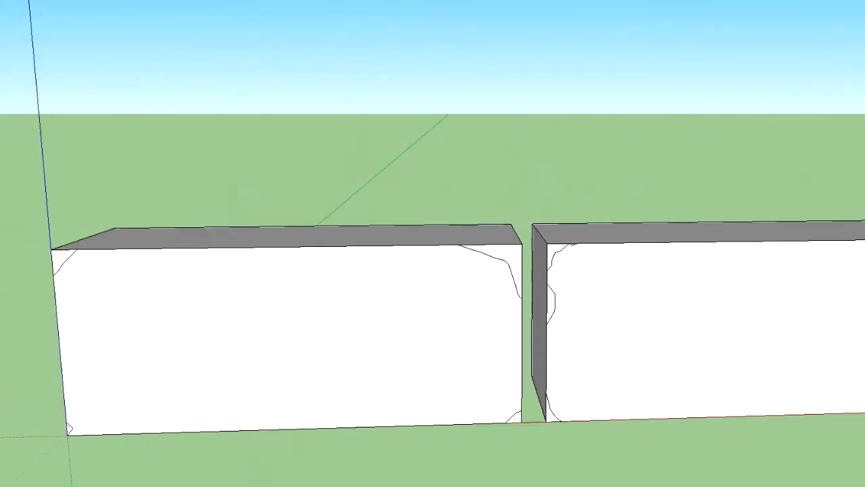
pyautogui.click(520, 270)
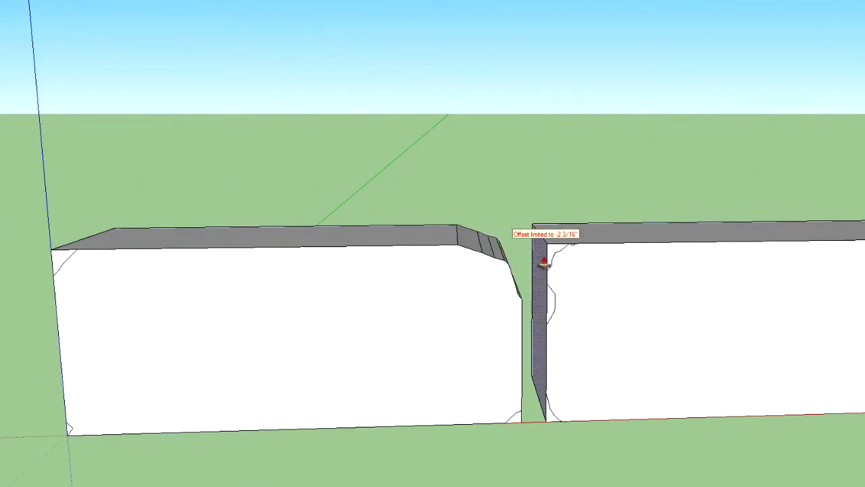
pyautogui.moveTo(552, 256); pyautogui.dragTo(514, 217)
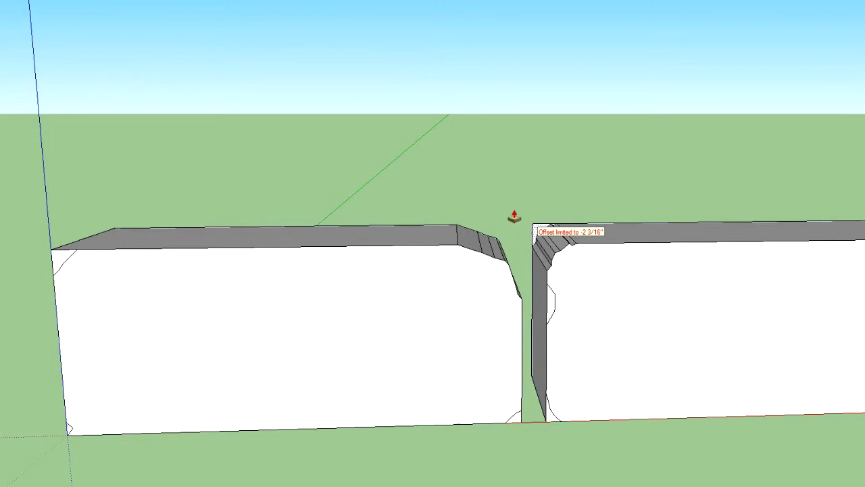
pyautogui.click(552, 313)
pyautogui.click(517, 270)
pyautogui.click(536, 235)
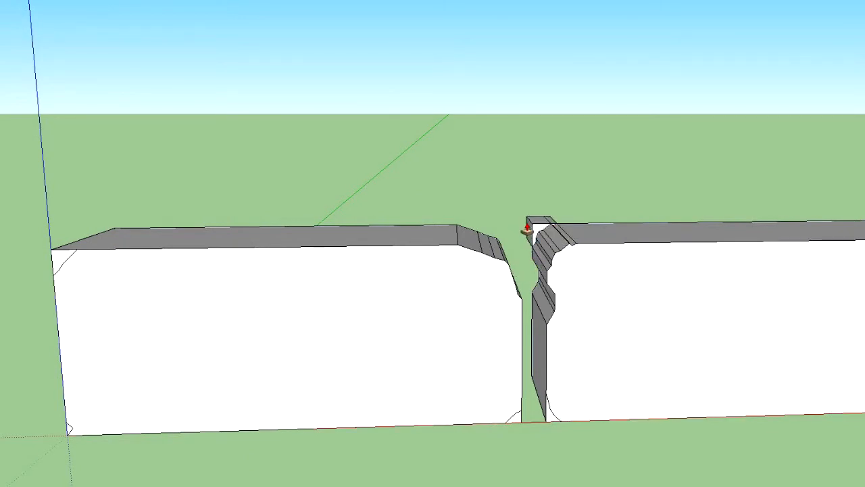
pyautogui.hotkey('ctrl', 'z')
pyautogui.hotkey('ctrl', 'z')
pyautogui.hotkey('ctrl', 'z')
pyautogui.hotkey('ctrl', 'z')
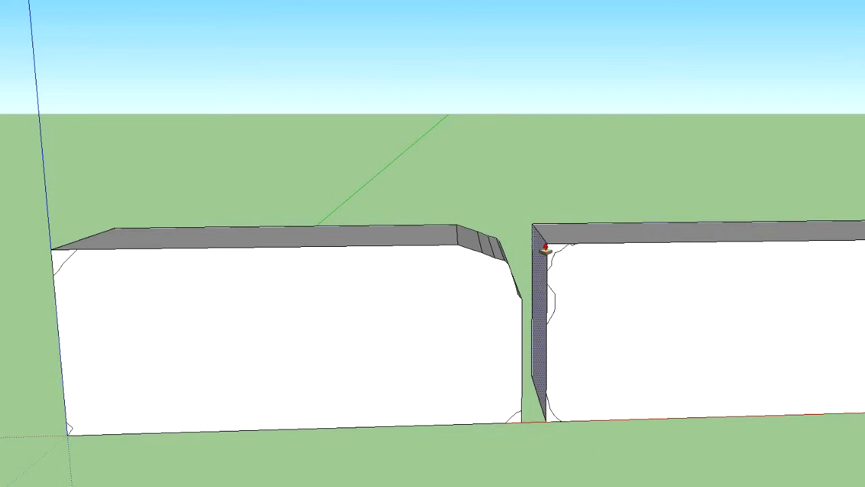
# Push away the second block's upper corner, side chip and lower corner facing the first block, plus the first block's adjoining lower corner
pyautogui.click(554, 258)
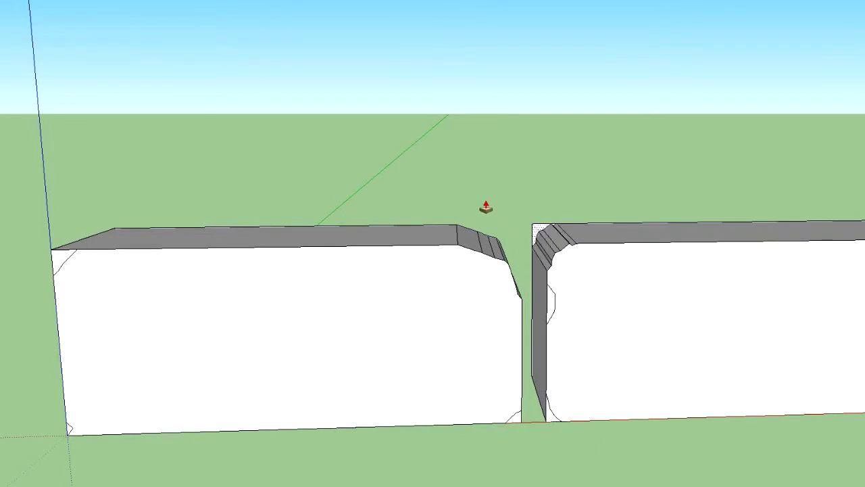
pyautogui.click(512, 271)
pyautogui.click(550, 418)
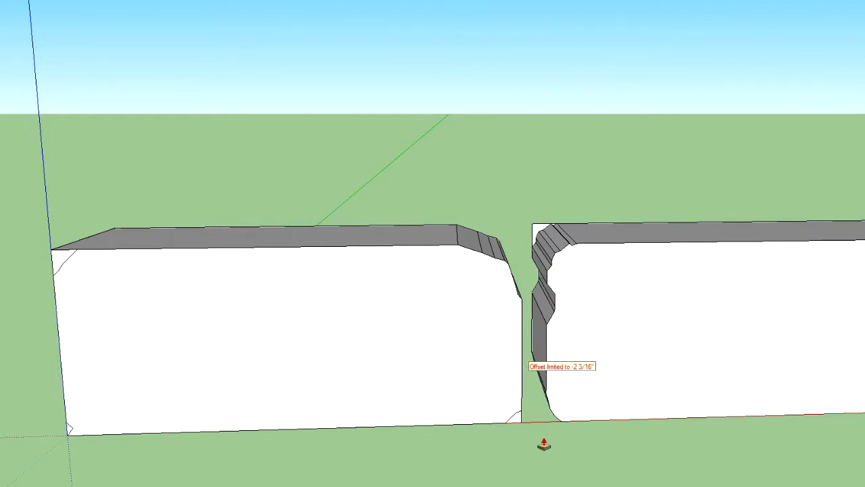
pyautogui.moveTo(543, 444); pyautogui.dragTo(470, 426, button='middle')
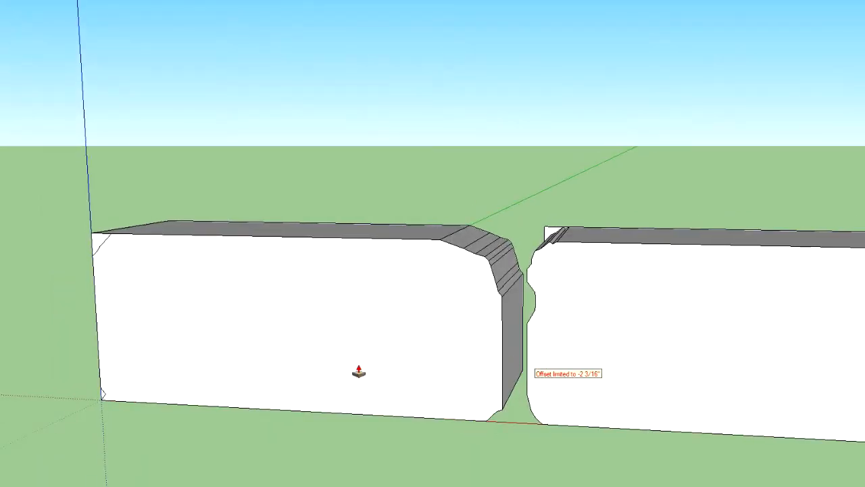
# Cut away the first block's outer upper corner beside the blue axis by pushing it through the block's full depth
pyautogui.moveTo(284, 362); pyautogui.dragTo(338, 477, button='middle')
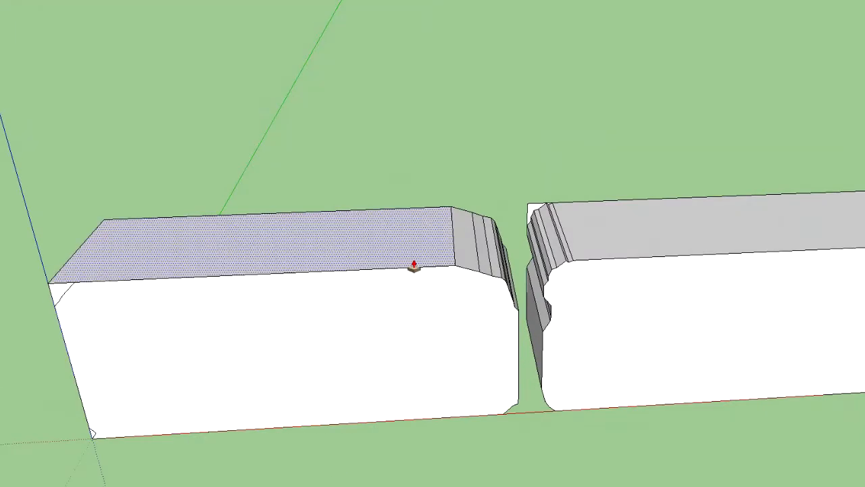
pyautogui.scroll(-2, 203, 388)
pyautogui.moveTo(183, 415); pyautogui.dragTo(498, 237, button='middle')
pyautogui.moveTo(412, 229); pyautogui.dragTo(178, 242)
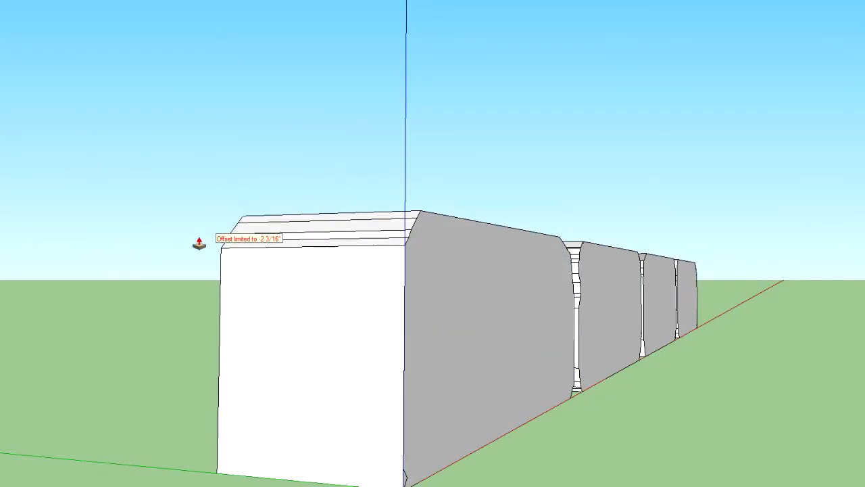
pyautogui.moveTo(403, 482); pyautogui.dragTo(135, 466)
pyautogui.moveTo(739, 364); pyautogui.dragTo(324, 371, button='middle')
pyautogui.scroll(-4, 342, 363)
pyautogui.scroll(-2, 431, 364)
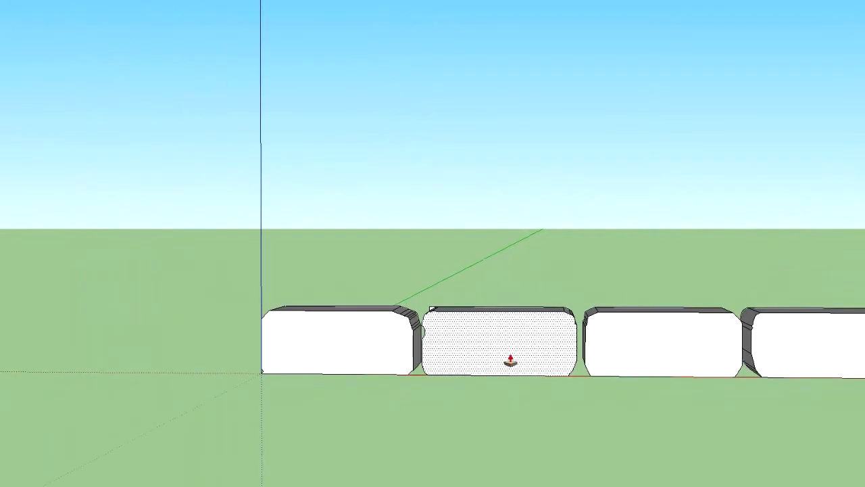
pyautogui.moveTo(697, 401); pyautogui.dragTo(719, 417, button='middle')
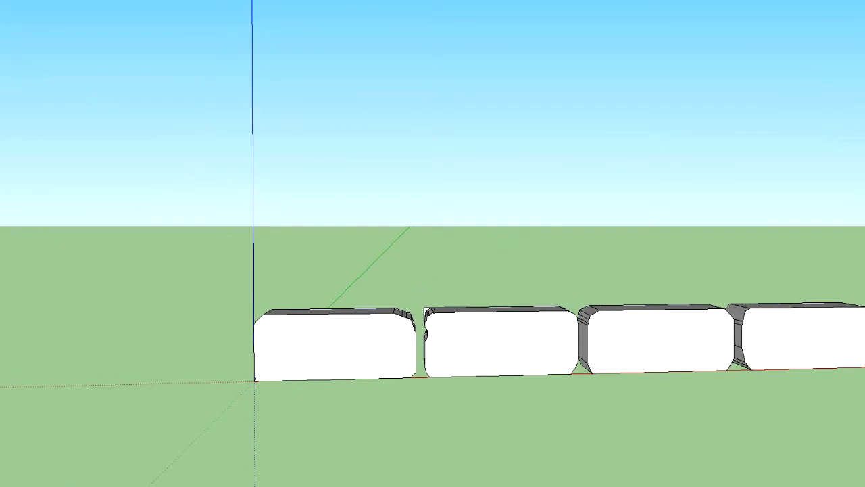
pyautogui.click(461, 345)
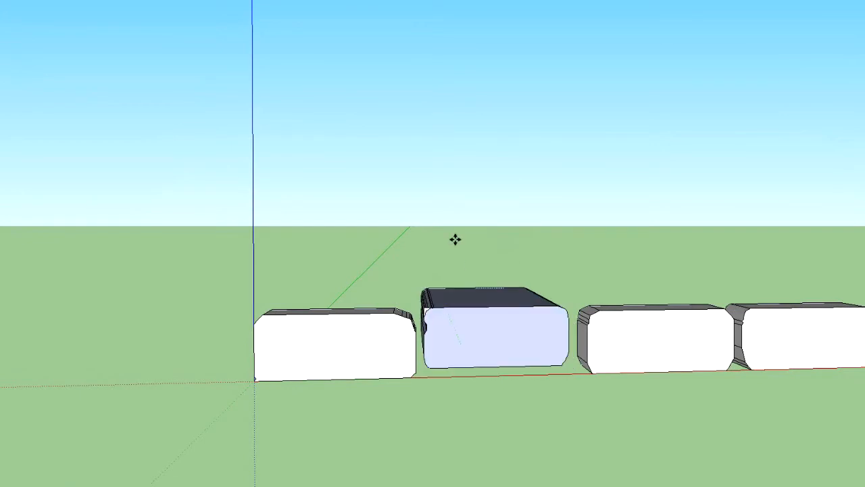
pyautogui.press('Escape')
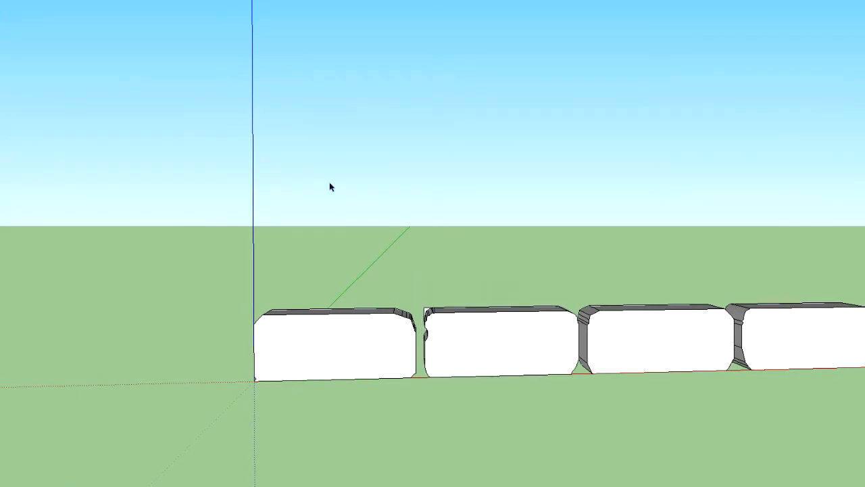
# Select all four chipped blocks and copy them along the red axis to extend the row to eight blocks
pyautogui.scroll(2, 489, 338)
pyautogui.moveTo(462, 392); pyautogui.dragTo(467, 432, button='middle')
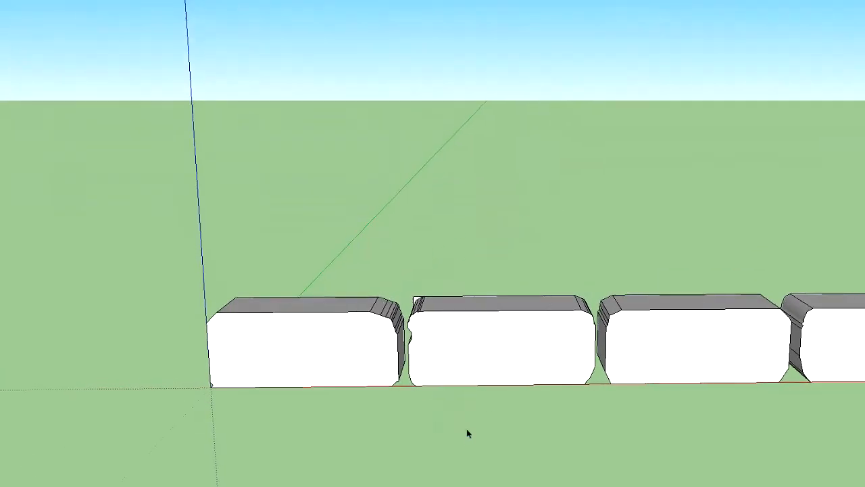
pyautogui.scroll(-4, 472, 389)
pyautogui.moveTo(421, 430); pyautogui.dragTo(863, 453)
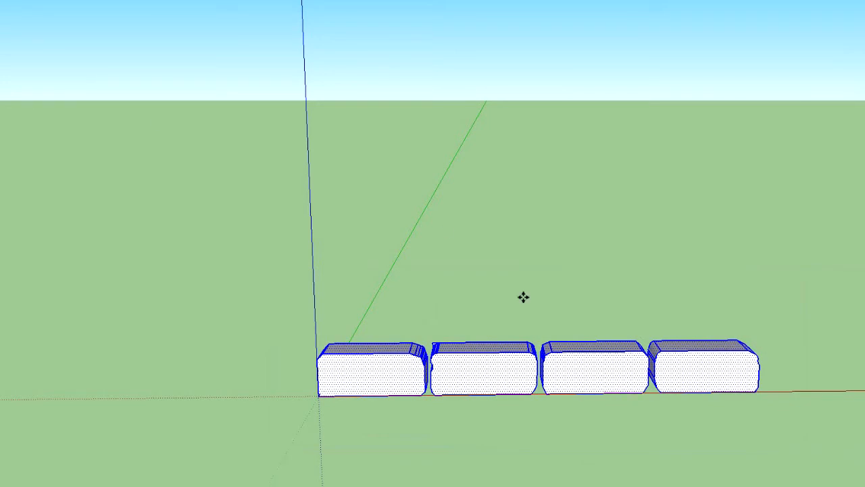
pyautogui.click(513, 375)
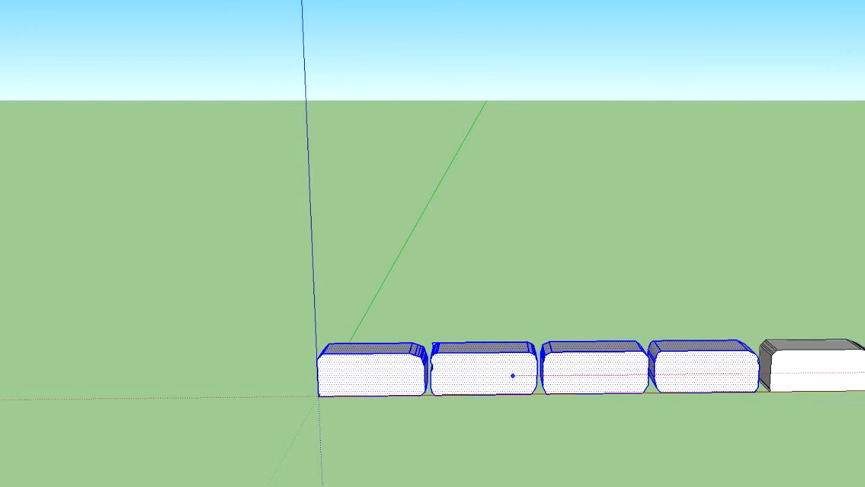
pyautogui.click(864, 372)
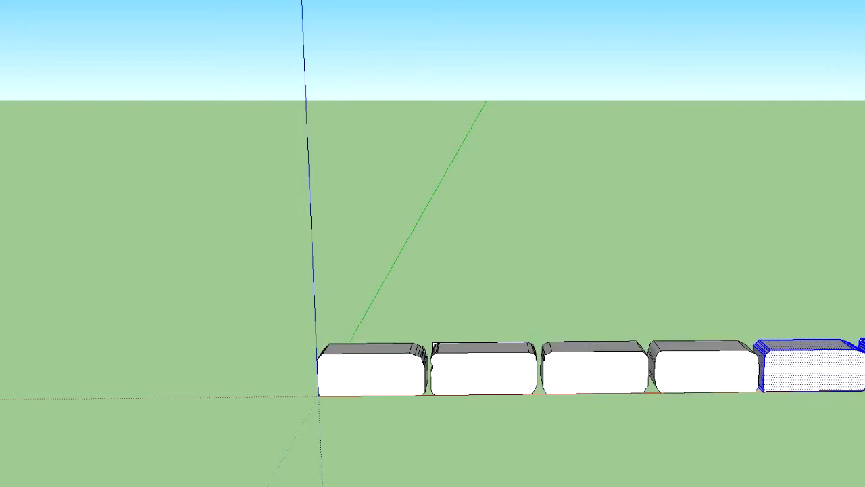
# Select the whole row of eight blocks and copy it straight up along the blue axis as a second course
pyautogui.moveTo(764, 466); pyautogui.dragTo(537, 359, button='middle')
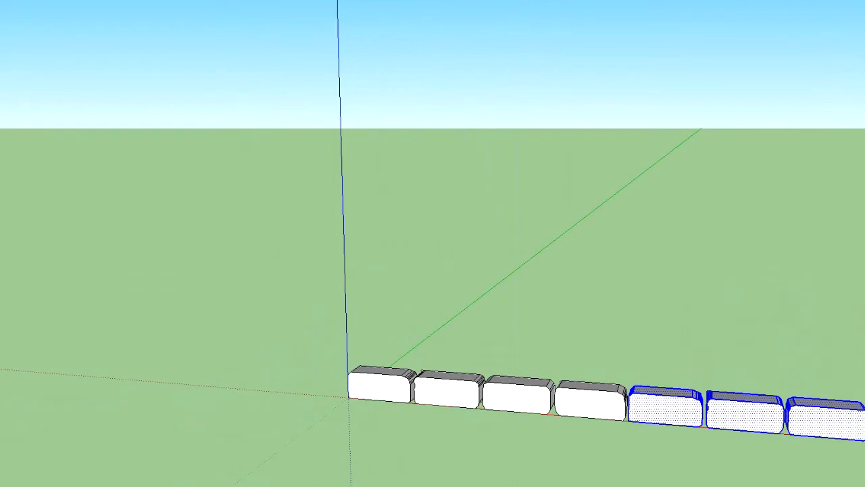
pyautogui.moveTo(258, 268); pyautogui.dragTo(864, 486)
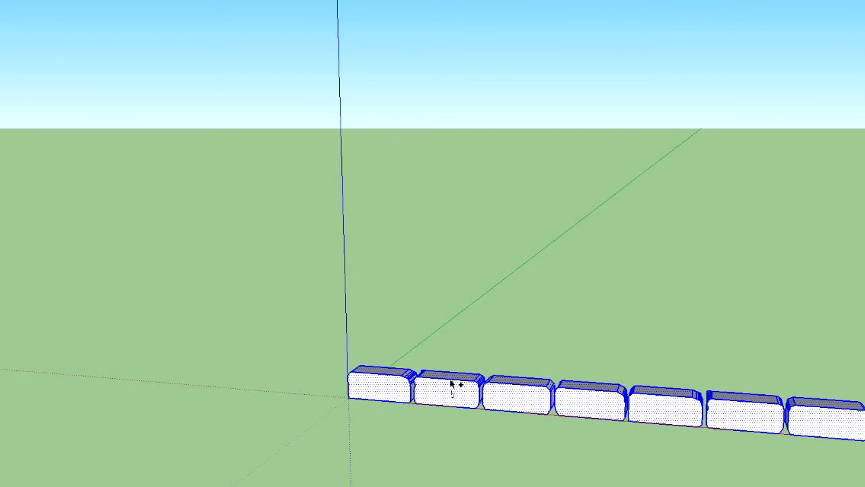
pyautogui.click(465, 400)
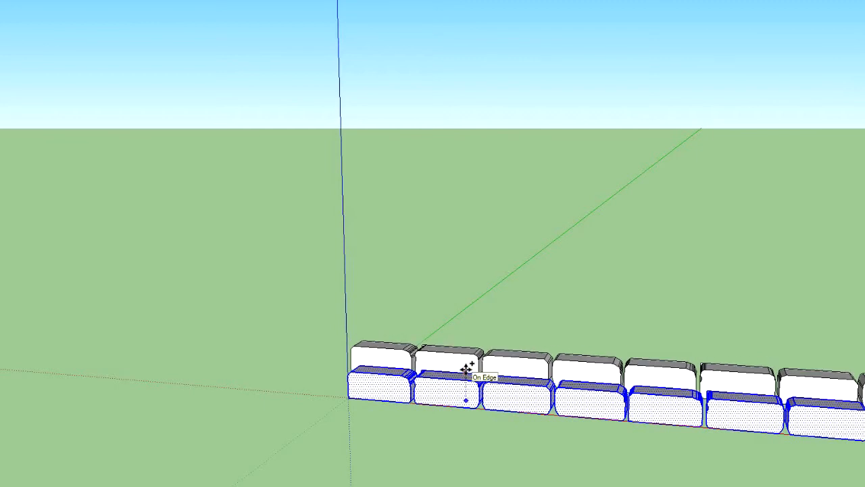
pyautogui.click(467, 365)
# Shift the upper course sideways along the red axis so its joints are staggered over the lower course
pyautogui.moveTo(331, 448); pyautogui.dragTo(462, 363, button='middle')
pyautogui.click(471, 367)
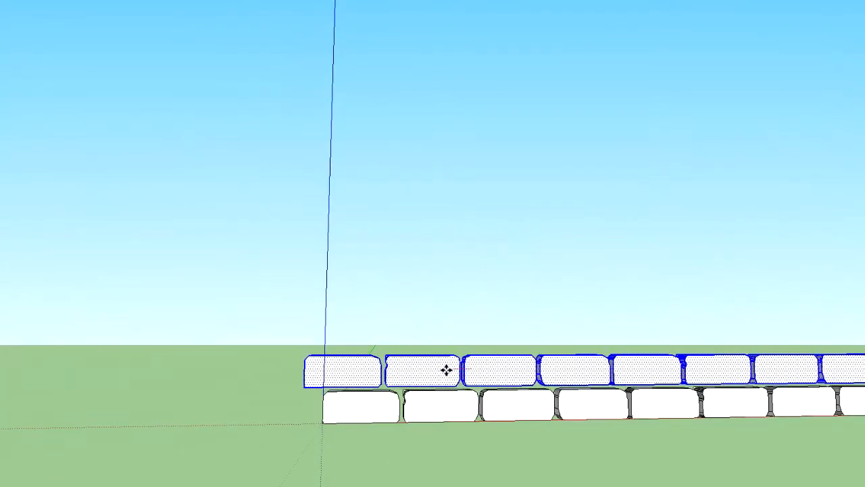
pyautogui.click(441, 370)
# Examine the gap and the joint stagger between the two courses from close up and from a distance
pyautogui.moveTo(622, 378); pyautogui.dragTo(542, 440, button='middle')
pyautogui.scroll(8, 457, 379)
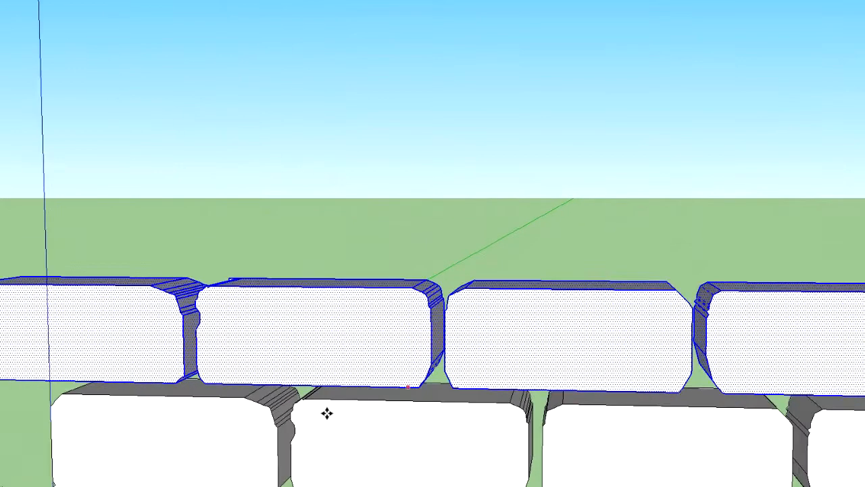
pyautogui.moveTo(352, 358); pyautogui.dragTo(354, 346, button='middle')
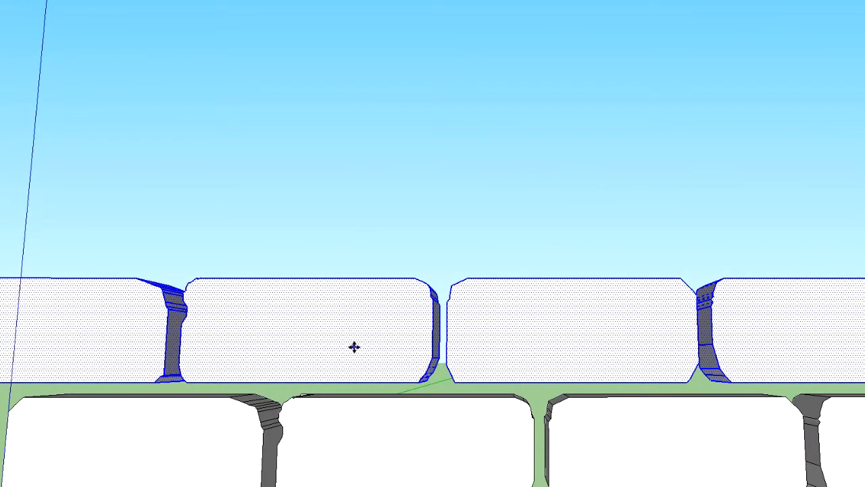
pyautogui.scroll(-2, 425, 327)
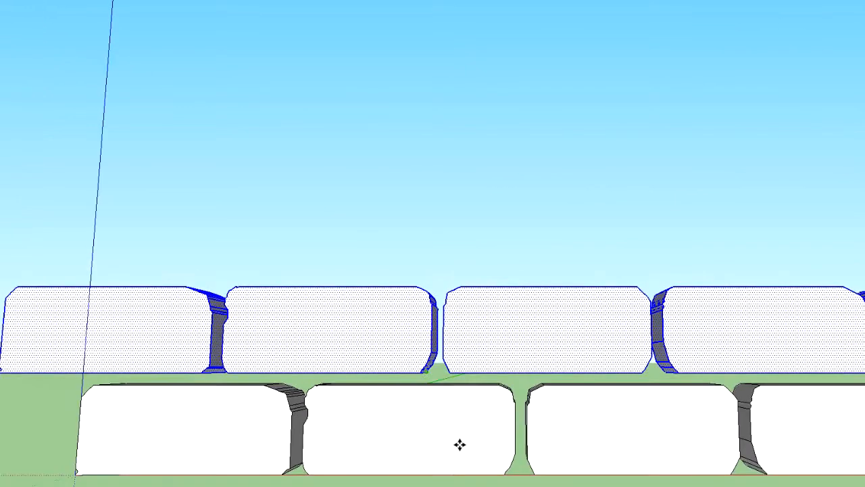
pyautogui.scroll(-2, 467, 271)
pyautogui.scroll(-3, 467, 272)
pyautogui.moveTo(488, 310)
pyautogui.mouseDown(button='middle')
pyautogui.moveTo(496, 388)
pyautogui.moveTo(485, 461)
pyautogui.mouseUp(button='middle')
pyautogui.scroll(-2, 573, 355)
pyautogui.scroll(-2, 573, 355)
pyautogui.scroll(2, 605, 353)
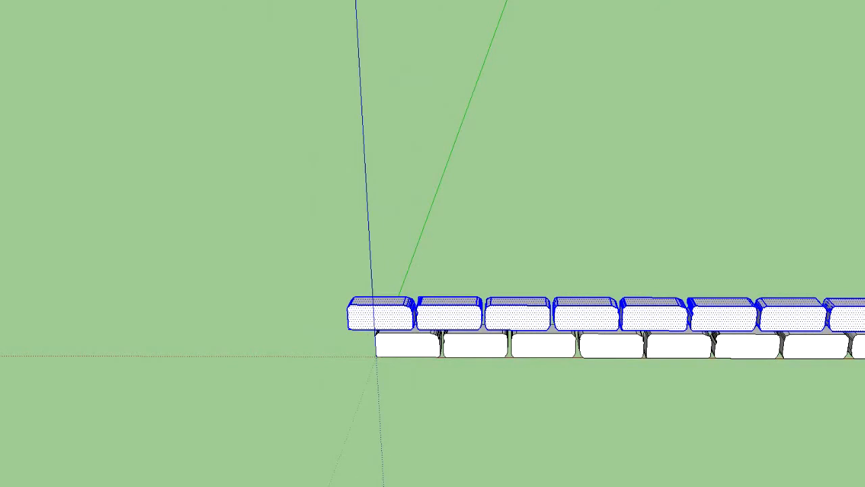
pyautogui.click(375, 278)
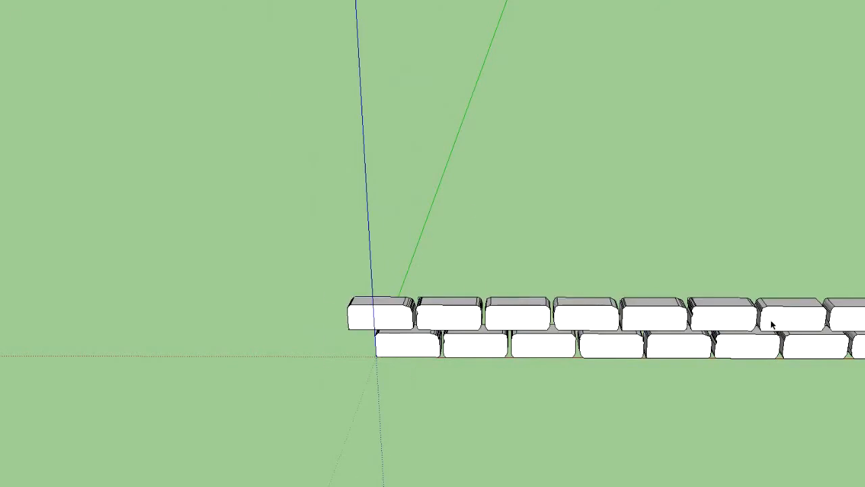
pyautogui.hotkey('ctrl', 'a')
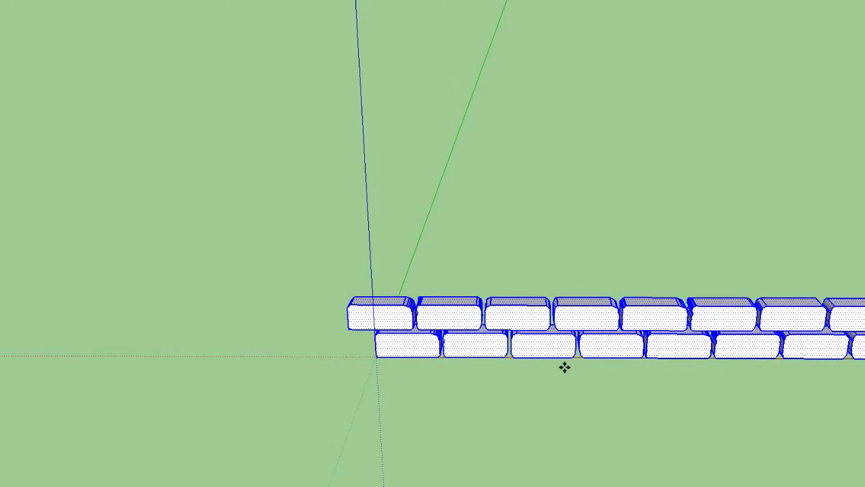
pyautogui.click(539, 320)
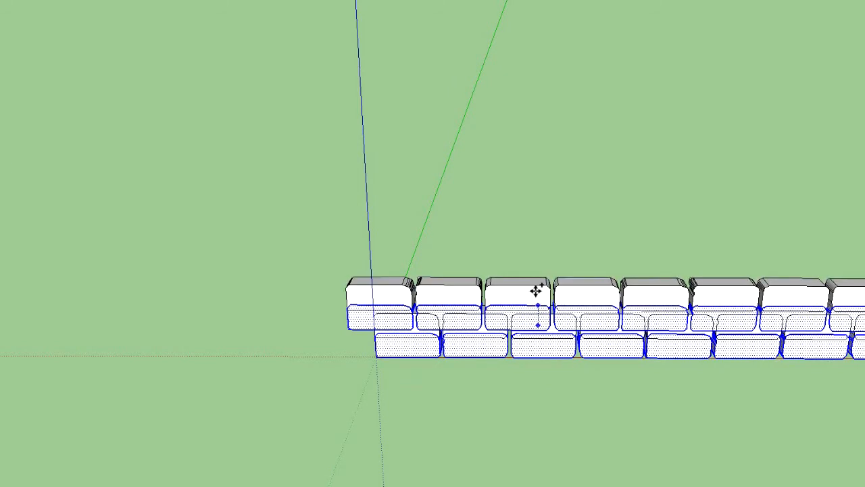
pyautogui.click(532, 287)
pyautogui.moveTo(822, 396); pyautogui.dragTo(531, 378, button='middle')
pyautogui.hotkey('ctrl', 'z')
# Select both courses and copy them straight up along the blue axis to stack a four-course wall
pyautogui.moveTo(585, 380); pyautogui.dragTo(526, 373, button='middle')
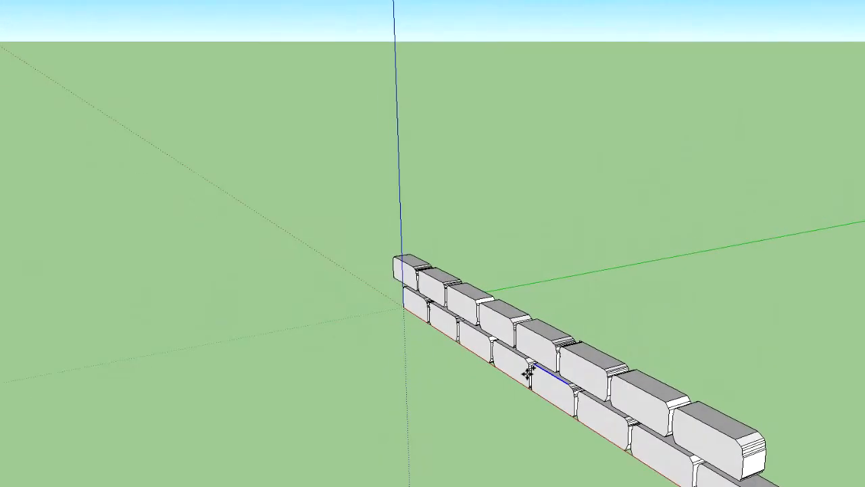
pyautogui.hotkey('ctrl', 'a')
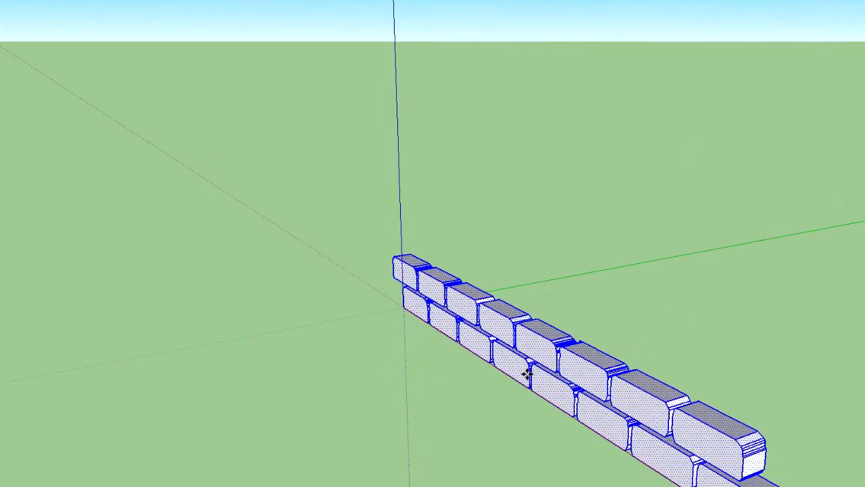
pyautogui.click(487, 332)
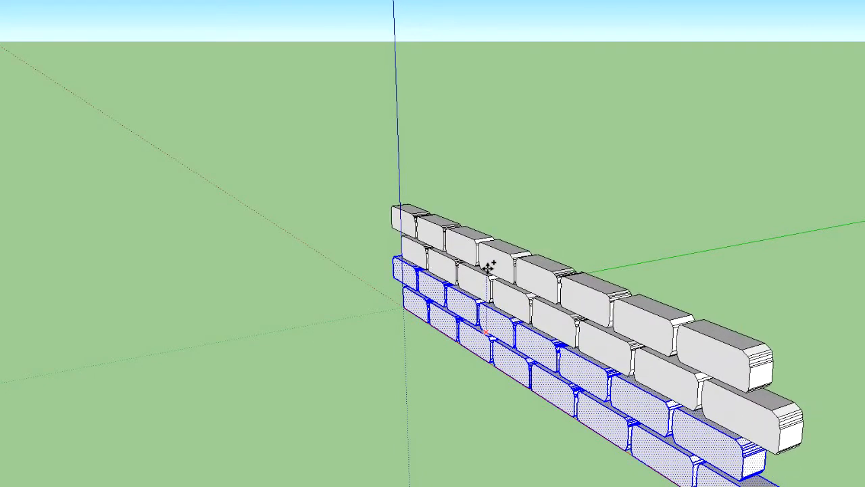
pyautogui.click(488, 267)
pyautogui.moveTo(330, 309); pyautogui.dragTo(278, 311, button='middle')
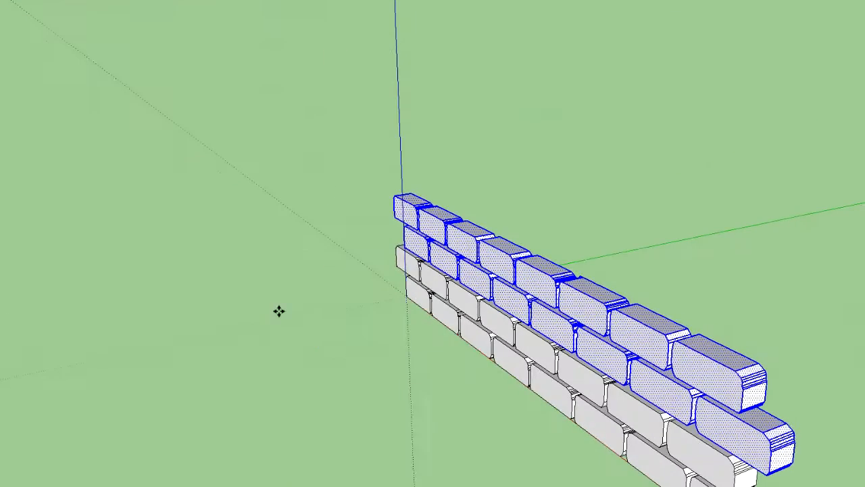
# Try to copy the whole four-course wall to a spot above and behind the original
pyautogui.click(214, 177)
pyautogui.hotkey('ctrl', 'a')
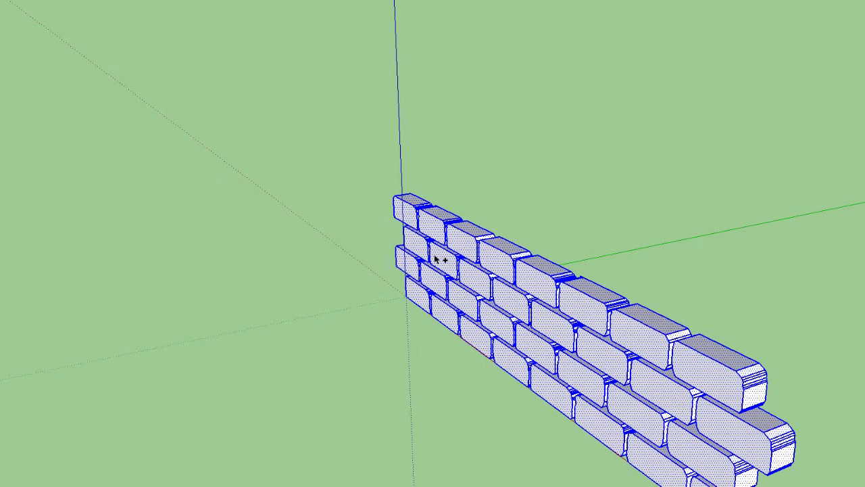
pyautogui.press('ctrl')
pyautogui.click(512, 262)
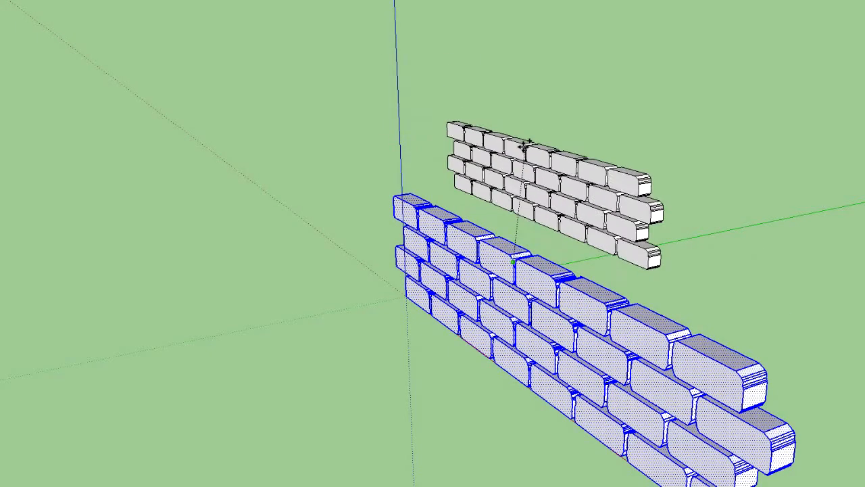
pyautogui.click(643, 237)
pyautogui.moveTo(781, 354); pyautogui.dragTo(354, 327, button='middle')
pyautogui.press('Delete')
pyautogui.scroll(-2, 354, 327)
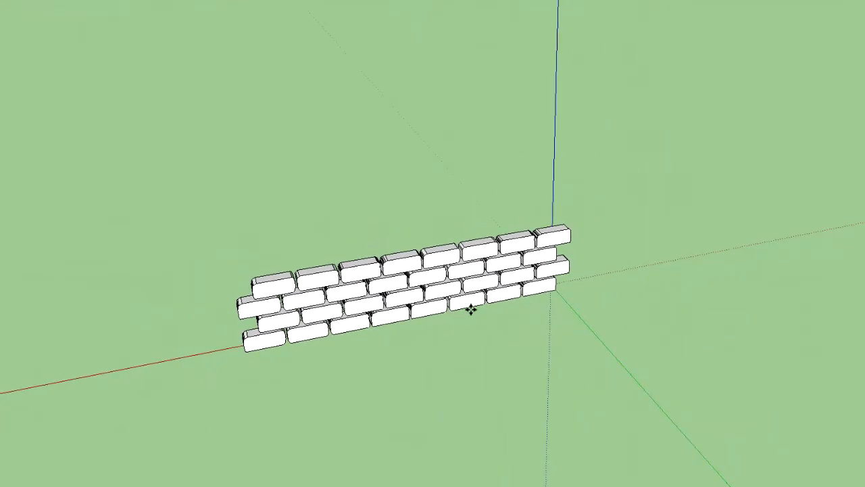
pyautogui.hotkey('ctrl', 'z')
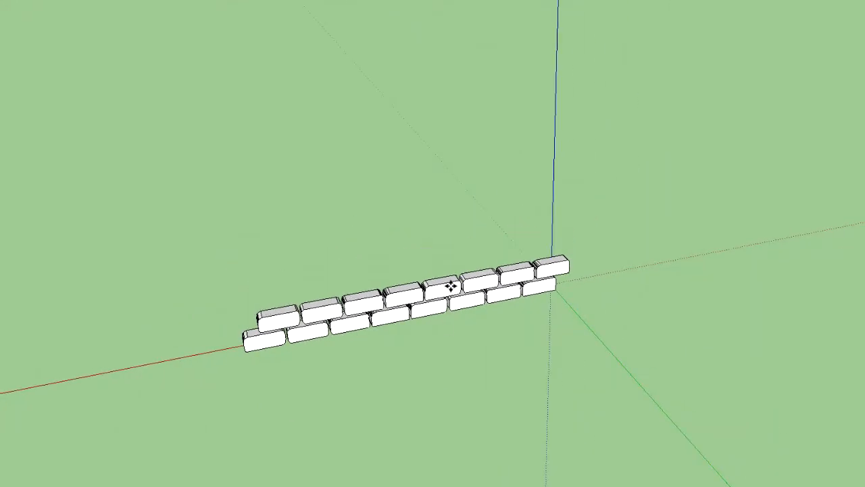
pyautogui.hotkey('ctrl', 'y')
# Select all four courses and copy them upward to make an eight-course wall
pyautogui.hotkey('ctrl', 'a')
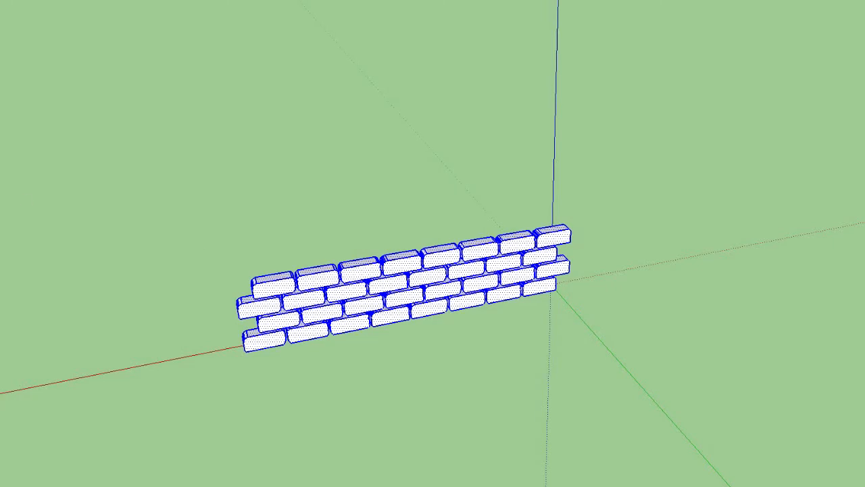
pyautogui.click(414, 304)
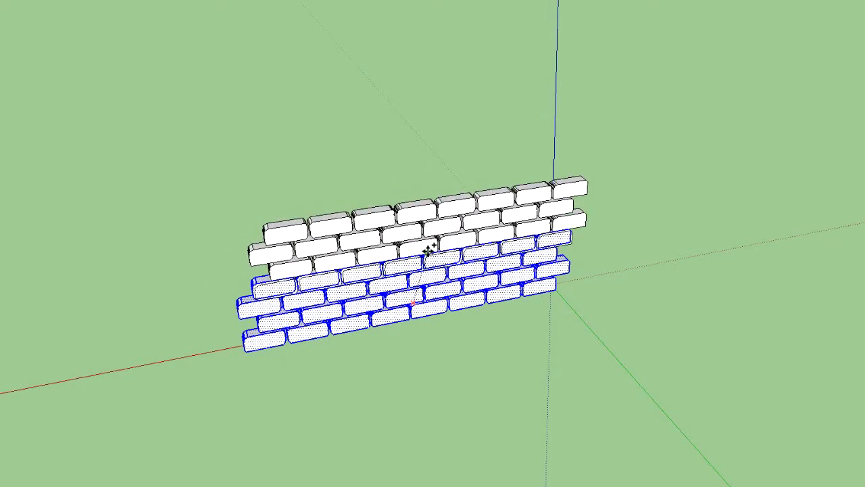
pyautogui.click(436, 229)
pyautogui.scroll(4, 384, 299)
pyautogui.moveTo(373, 305); pyautogui.dragTo(317, 184, button='middle')
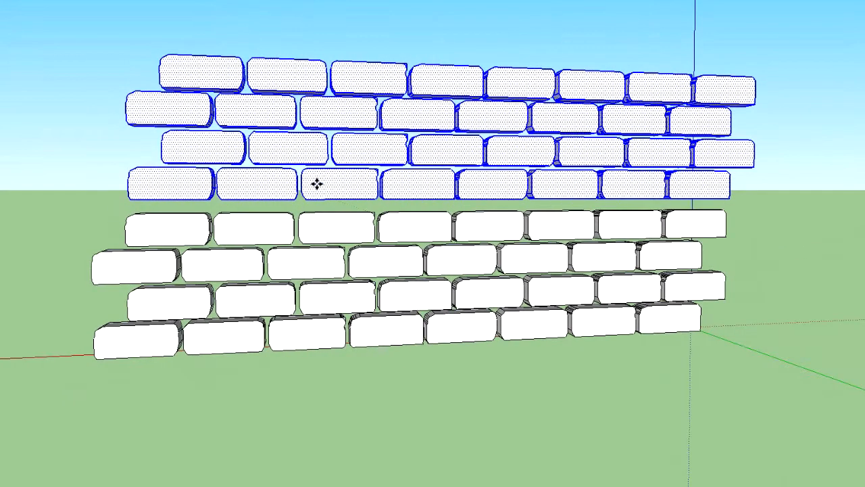
# Try to shift the upper four courses sideways and down into line with the lower four
pyautogui.moveTo(478, 219); pyautogui.dragTo(374, 217, button='middle')
pyautogui.moveTo(457, 202); pyautogui.dragTo(488, 203, button='middle')
pyautogui.click(349, 173)
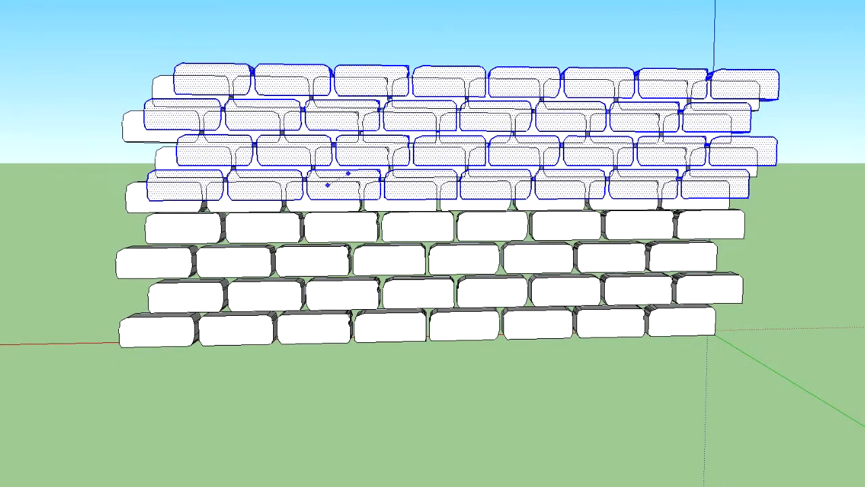
pyautogui.click(327, 184)
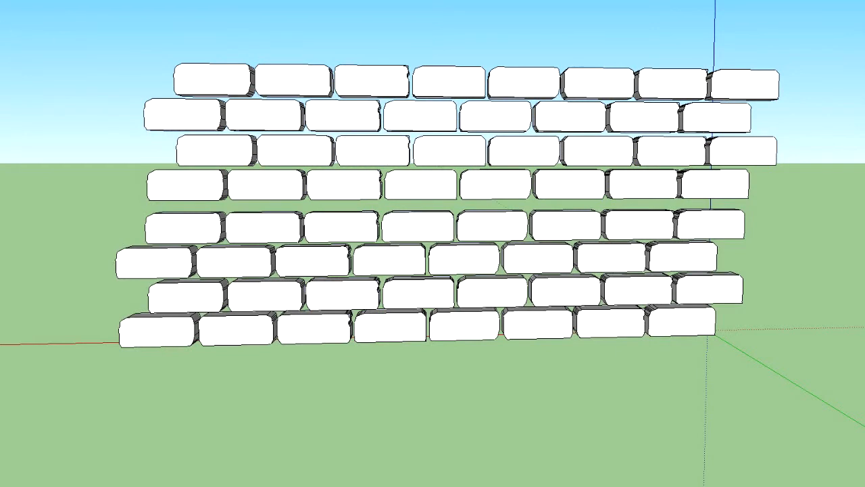
# Select the upper four courses and move them sideways and down so they rest on the lower four with staggered joints
pyautogui.moveTo(71, 25); pyautogui.dragTo(821, 201)
pyautogui.moveTo(821, 200); pyautogui.dragTo(827, 205)
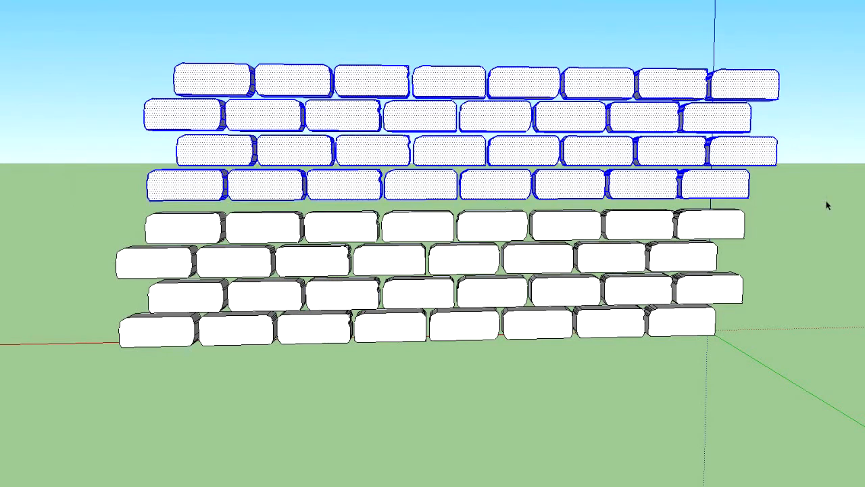
pyautogui.moveTo(401, 170); pyautogui.dragTo(368, 177)
pyautogui.click(368, 176)
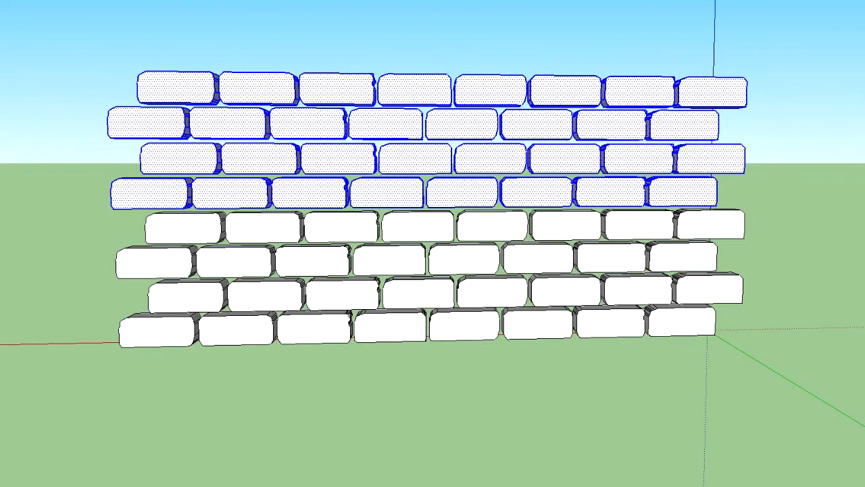
pyautogui.click(58, 82)
# Try to copy the whole eight-course wall and raise the copy above the original
pyautogui.moveTo(178, 129); pyautogui.dragTo(510, 65, button='middle')
pyautogui.moveTo(246, 96); pyautogui.dragTo(442, 157, button='middle')
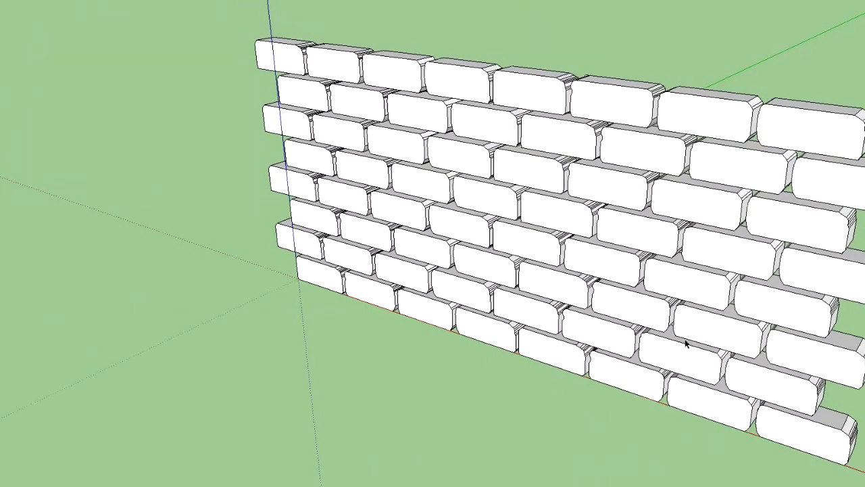
pyautogui.moveTo(624, 191); pyautogui.dragTo(296, 214, button='middle')
pyautogui.scroll(-4, 386, 110)
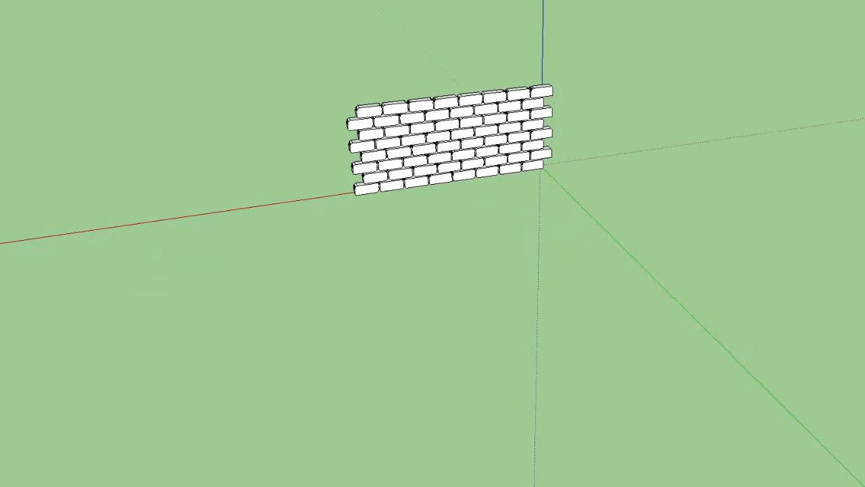
pyautogui.keyDown('shift'); pyautogui.moveTo(394, 39); pyautogui.dragTo(391, 181, button='middle'); pyautogui.keyUp('shift')
pyautogui.moveTo(345, 133); pyautogui.dragTo(389, 124, button='middle')
pyautogui.hotkey('ctrl', 'a')
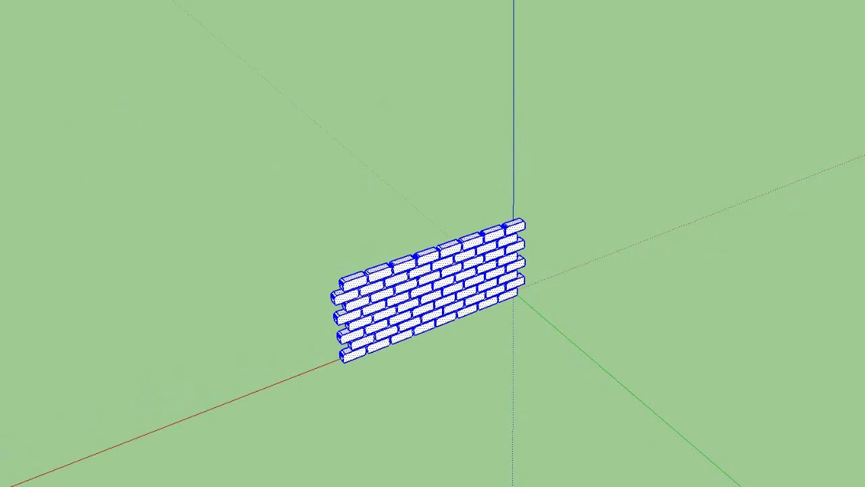
pyautogui.press('ctrl')
pyautogui.click(421, 317)
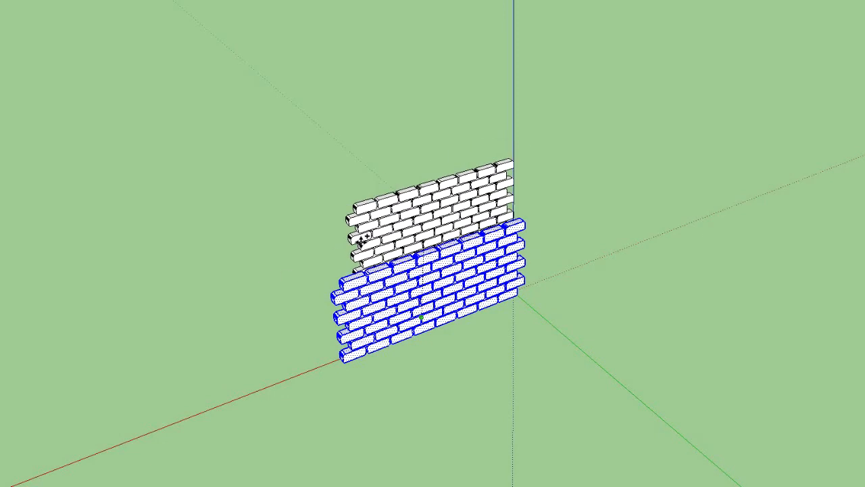
pyautogui.click(447, 205)
pyautogui.click(447, 196)
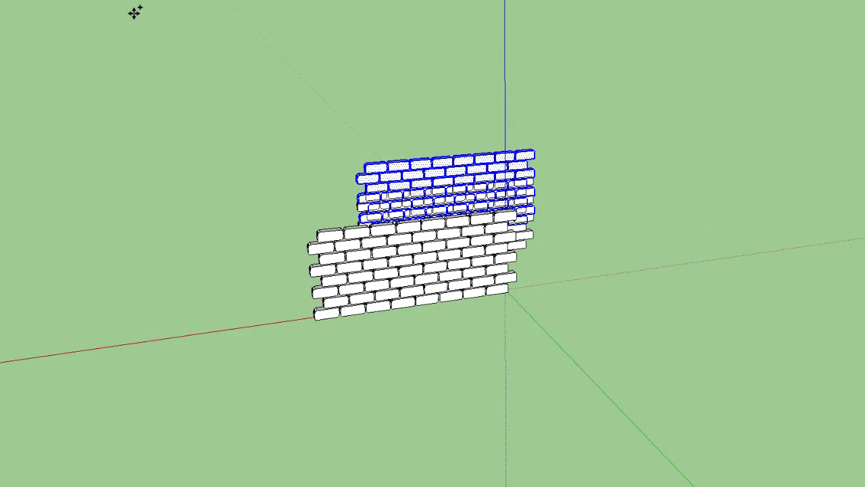
pyautogui.hotkey('ctrl', 'z')
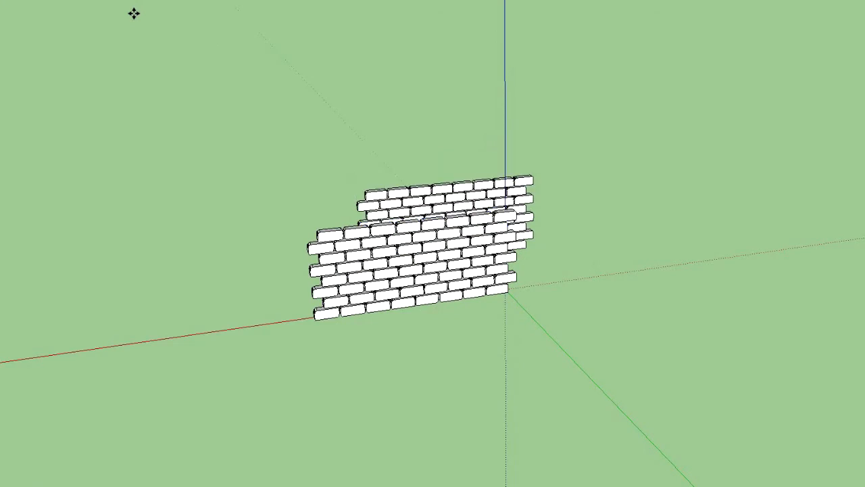
pyautogui.hotkey('ctrl', 'z')
# Save the model to the Desktop with the file name windo
pyautogui.scroll(1, 314, 197)
pyautogui.scroll(2, 169, 277)
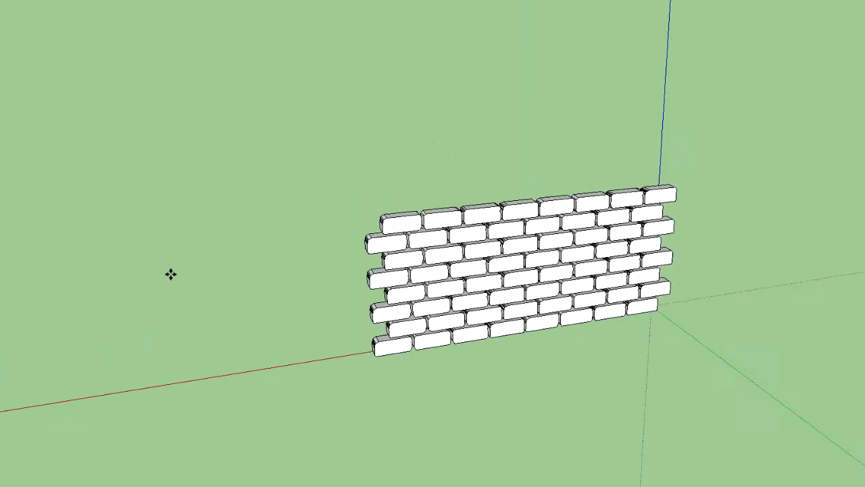
pyautogui.moveTo(131, 250); pyautogui.dragTo(134, 205, button='middle')
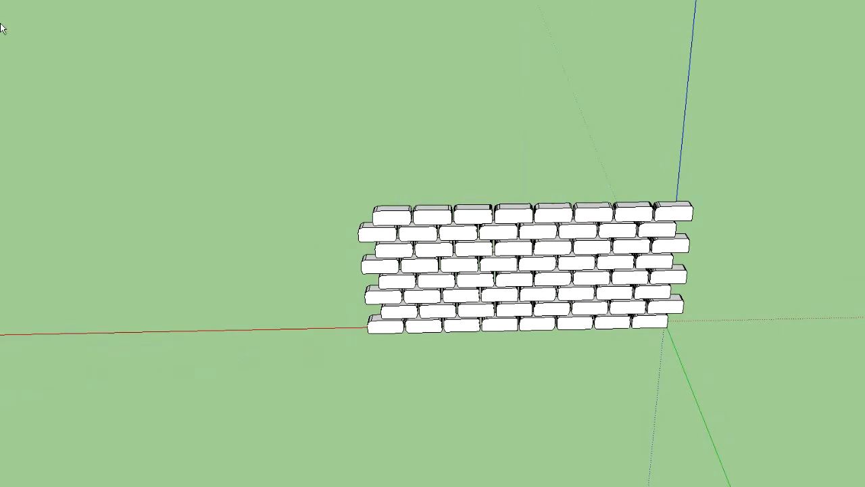
pyautogui.hotkey('ctrl', 's')
pyautogui.click(239, 103)
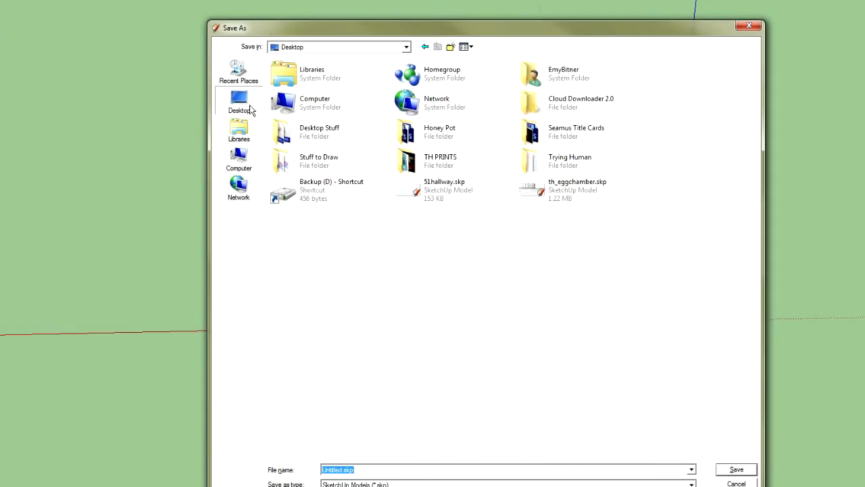
pyautogui.write('wat')
pyautogui.press('BackSpace')
pyautogui.press('BackSpace')
pyautogui.write('indo')
pyautogui.press('Return')
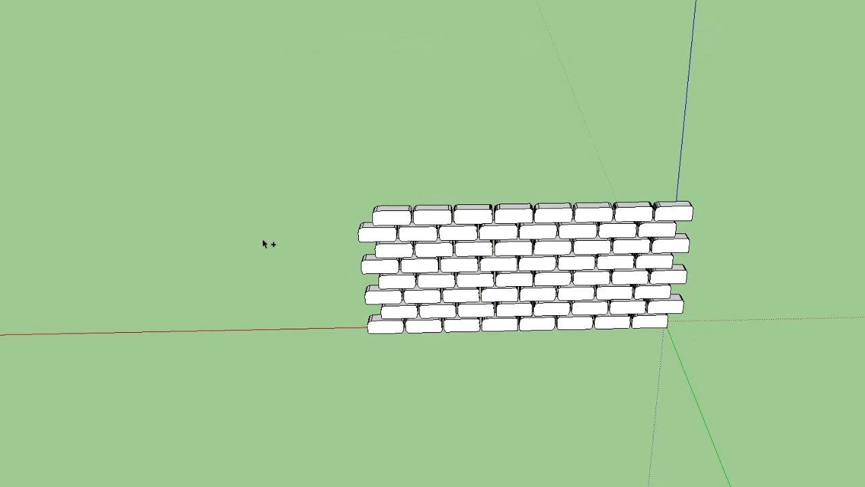
# Select the whole eight-course wall and copy it upward above the original
pyautogui.hotkey('ctrl', 'a')
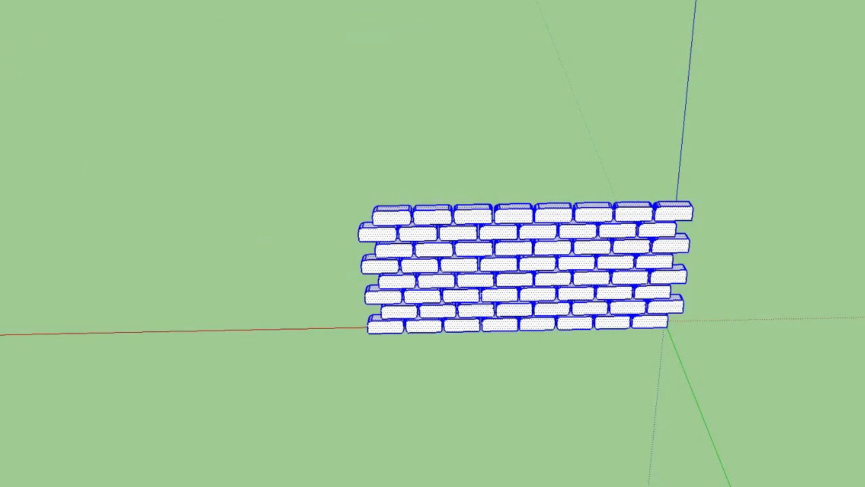
pyautogui.moveTo(133, 234); pyautogui.dragTo(511, 198, button='middle')
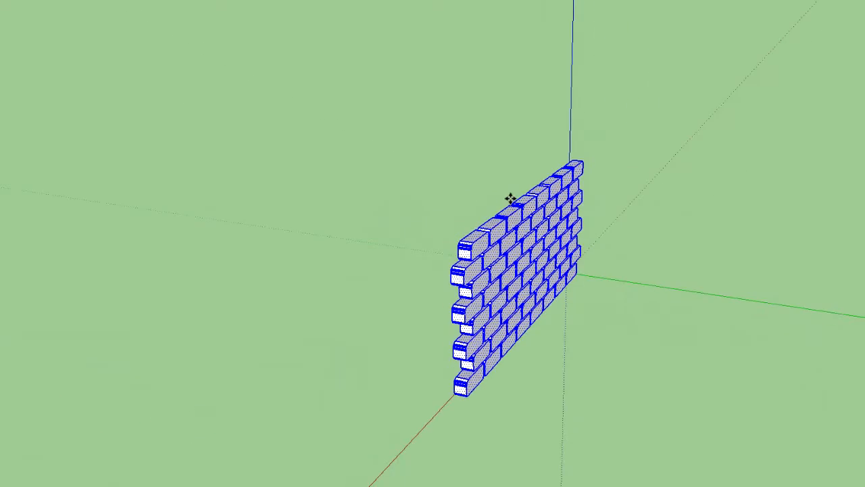
pyautogui.click(532, 252)
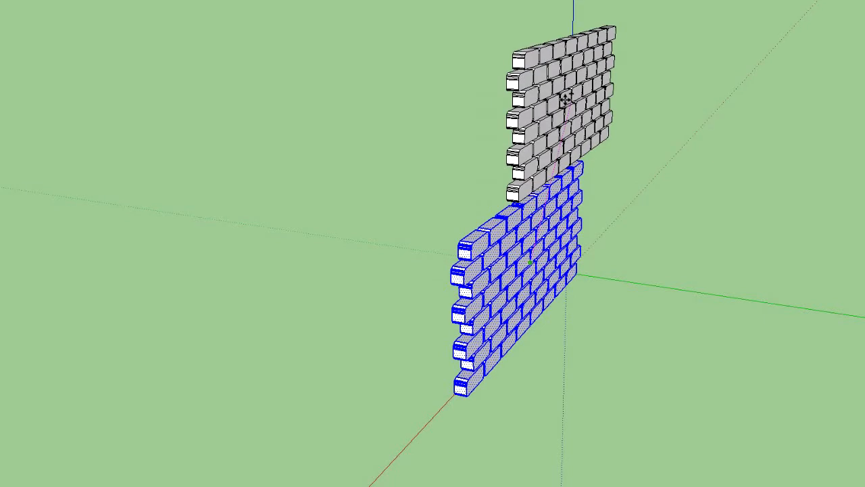
pyautogui.click(397, 92)
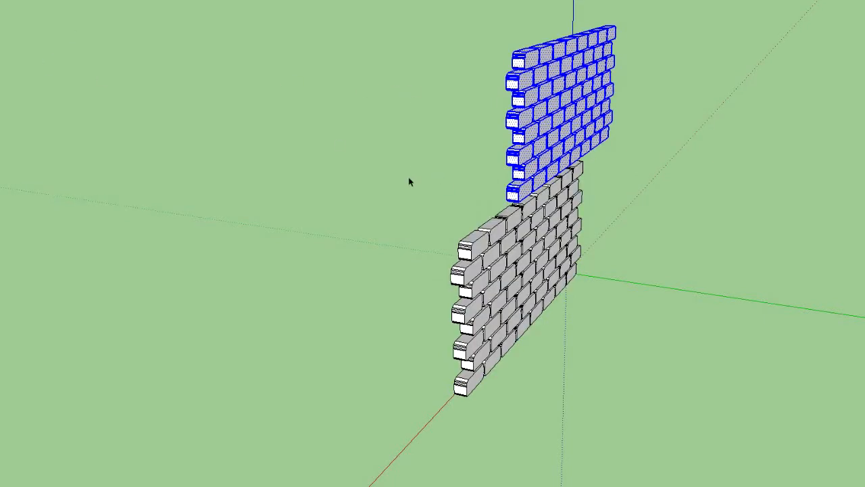
# Move the copied eight courses along the blue axis so they sit on top of the lower wall with an even joint
pyautogui.moveTo(424, 137); pyautogui.dragTo(91, 75, button='middle')
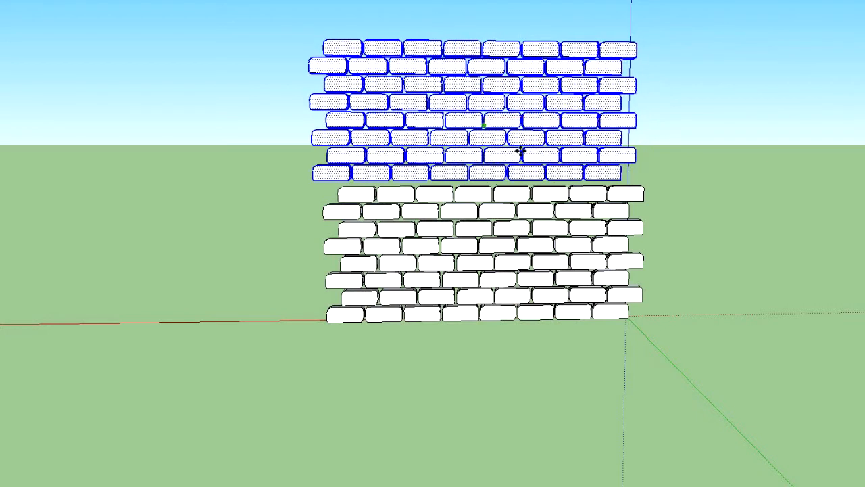
pyautogui.scroll(6, 385, 209)
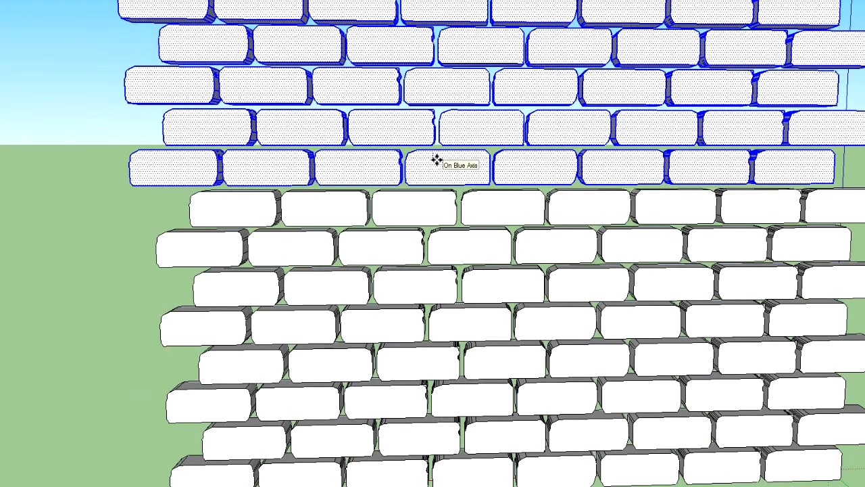
pyautogui.click(436, 160)
pyautogui.moveTo(360, 209)
pyautogui.mouseDown(button='middle')
pyautogui.moveTo(853, 233)
pyautogui.moveTo(814, 176)
pyautogui.moveTo(306, 192)
pyautogui.mouseUp(button='middle')
pyautogui.rightClick(306, 191)
pyautogui.click(329, 185)
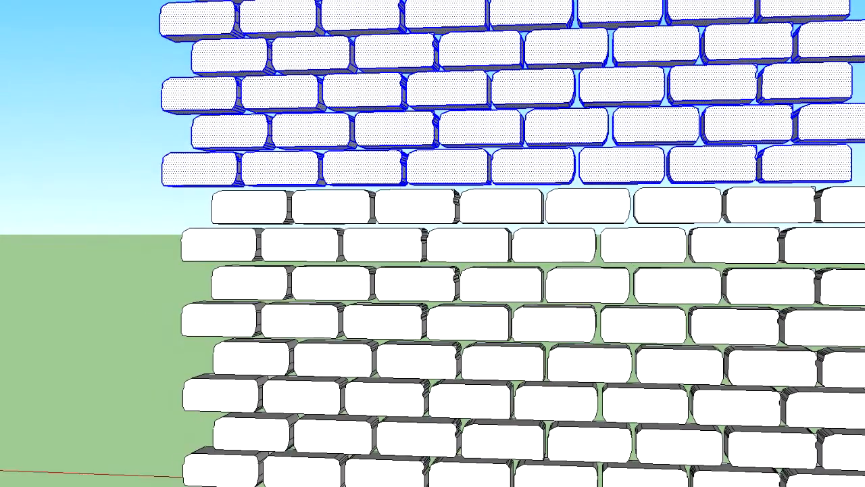
pyautogui.click(51, 54)
# Select the entire sixteen-course wall and make it a component named Bric
pyautogui.scroll(-5, 137, 184)
pyautogui.moveTo(139, 185); pyautogui.dragTo(752, 282, button='middle')
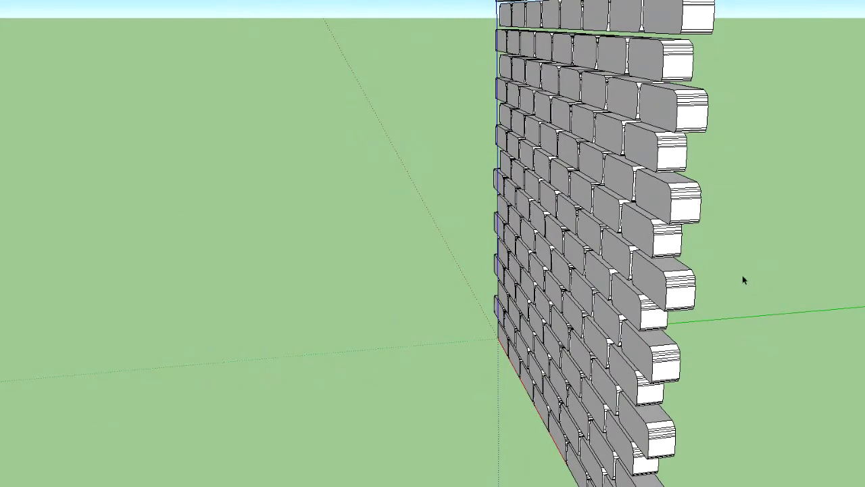
pyautogui.moveTo(446, 271); pyautogui.dragTo(714, 232, button='middle')
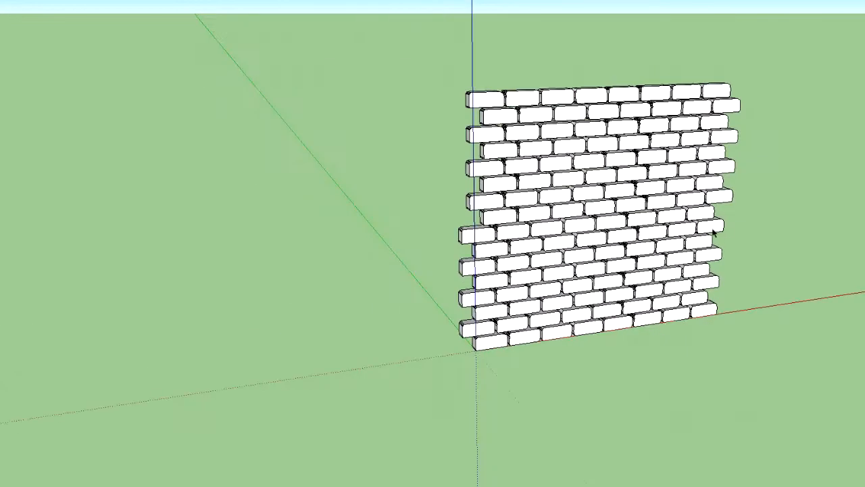
pyautogui.moveTo(806, 217); pyautogui.dragTo(161, 163, button='middle')
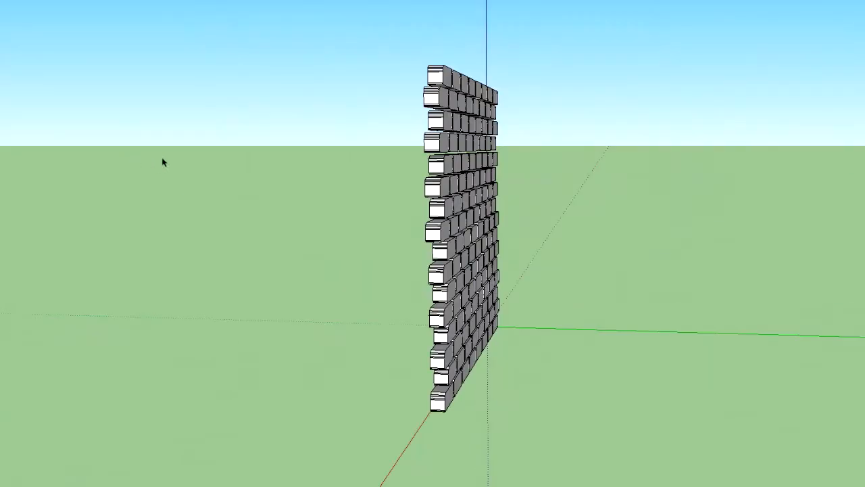
pyautogui.hotkey('ctrl', 'a')
pyautogui.moveTo(664, 201); pyautogui.dragTo(442, 192, button='middle')
pyautogui.rightClick(442, 192)
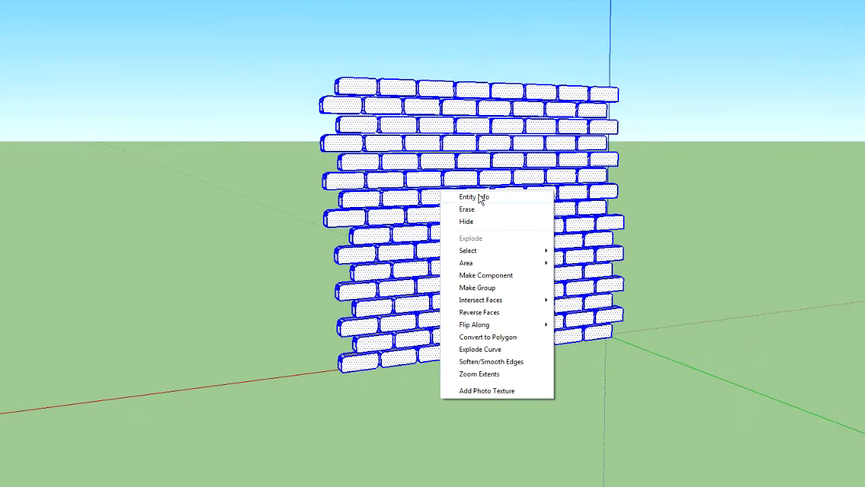
pyautogui.click(488, 275)
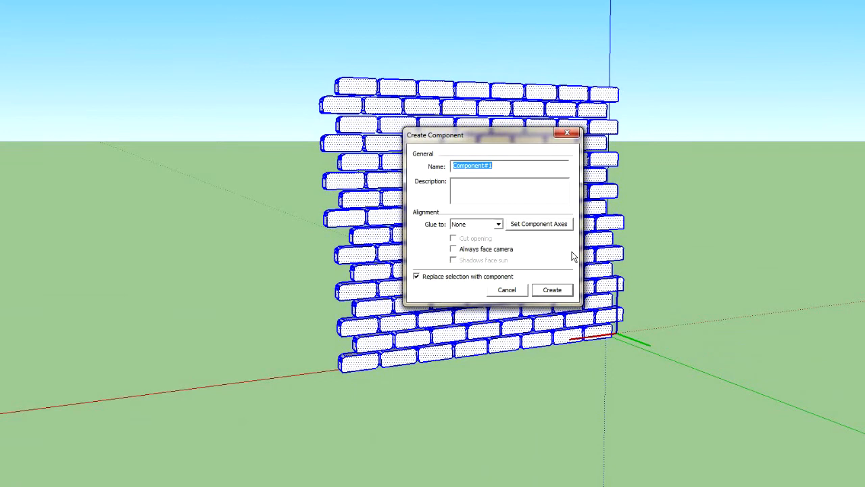
pyautogui.write('Brick')
pyautogui.press('Return')
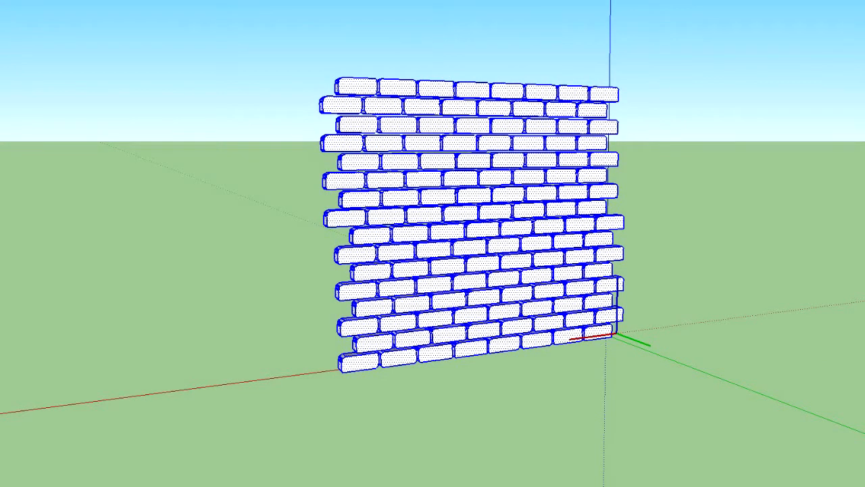
pyautogui.moveTo(755, 260); pyautogui.dragTo(518, 180, button='middle')
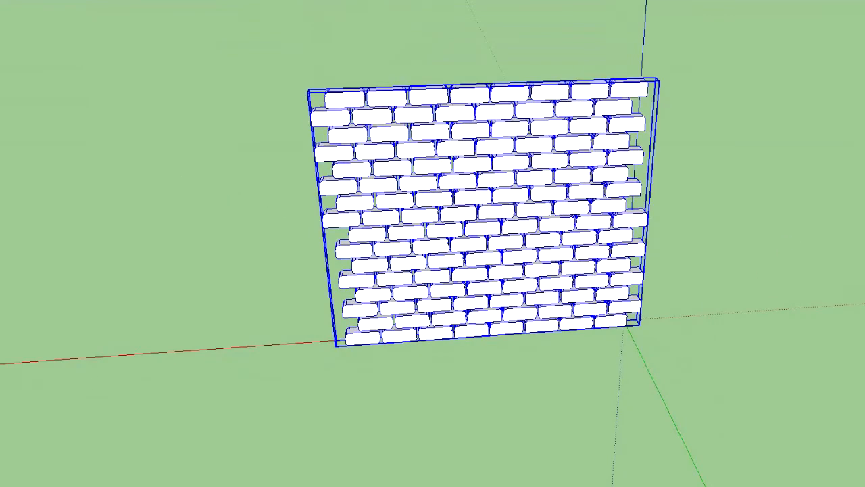
# Copy the sixteen-course wall component upward along the blue axis and place the copy above the original wall
pyautogui.click(473, 214)
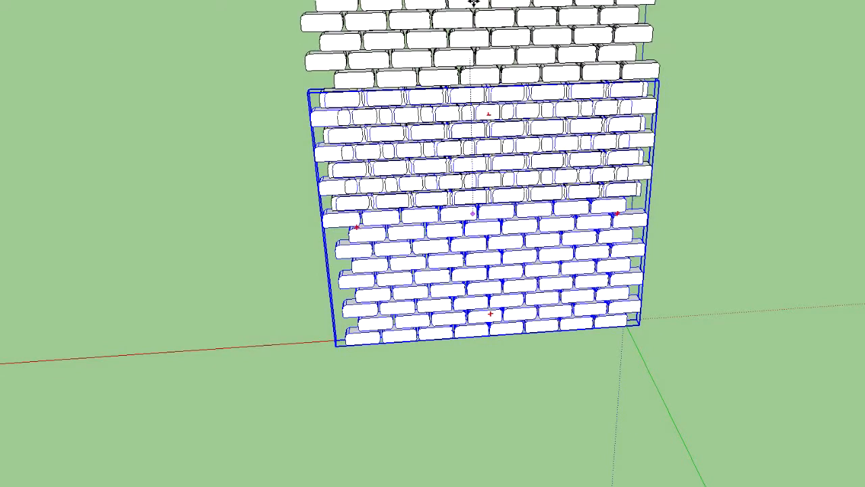
pyautogui.click(471, 1)
pyautogui.click(471, 129)
pyautogui.press('ctrl')
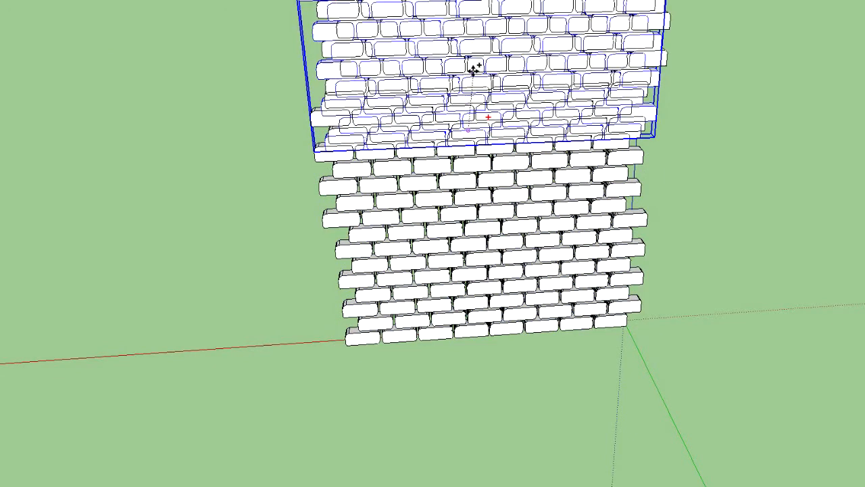
pyautogui.click(473, 68)
pyautogui.hotkey('ctrl', 'z')
pyautogui.moveTo(731, 131); pyautogui.dragTo(128, 78, button='middle')
pyautogui.click(585, 22)
pyautogui.moveTo(850, 195); pyautogui.dragTo(438, 190, button='middle')
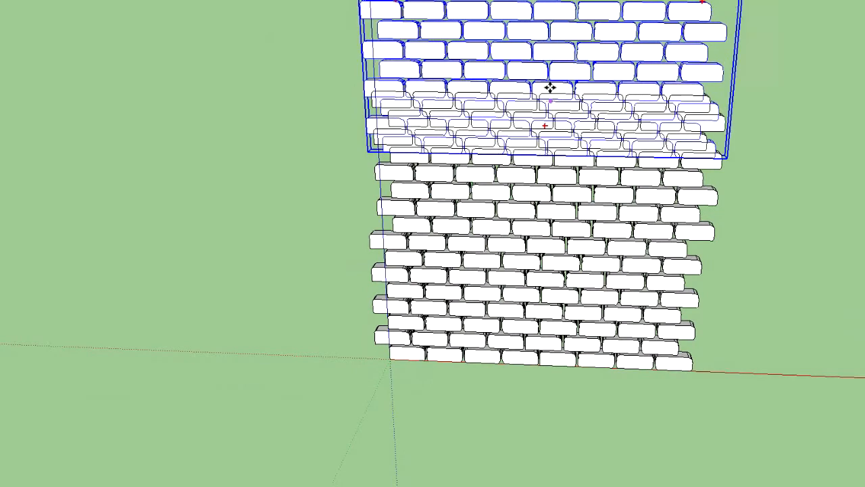
pyautogui.scroll(-2, 720, 108)
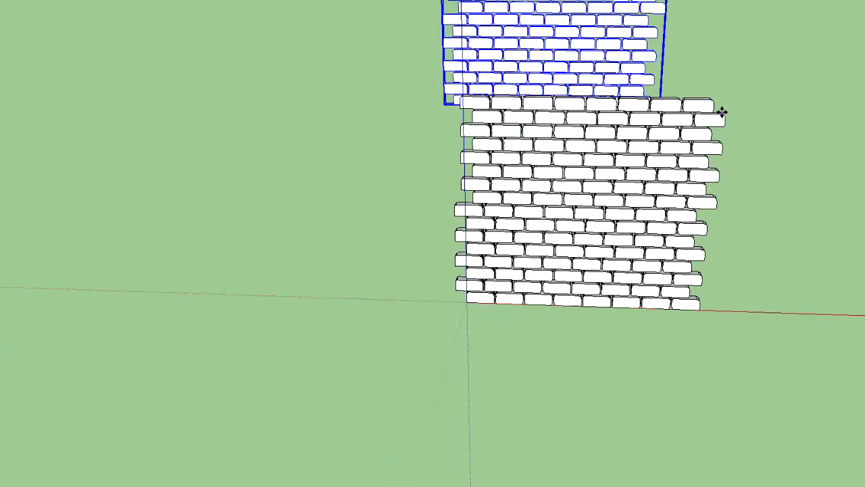
# Seat the upper wall copy on the top course of the lower wall, bringing it into the same plane
pyautogui.moveTo(739, 95); pyautogui.dragTo(348, 119, button='middle')
pyautogui.moveTo(542, 146); pyautogui.dragTo(350, 150, button='middle')
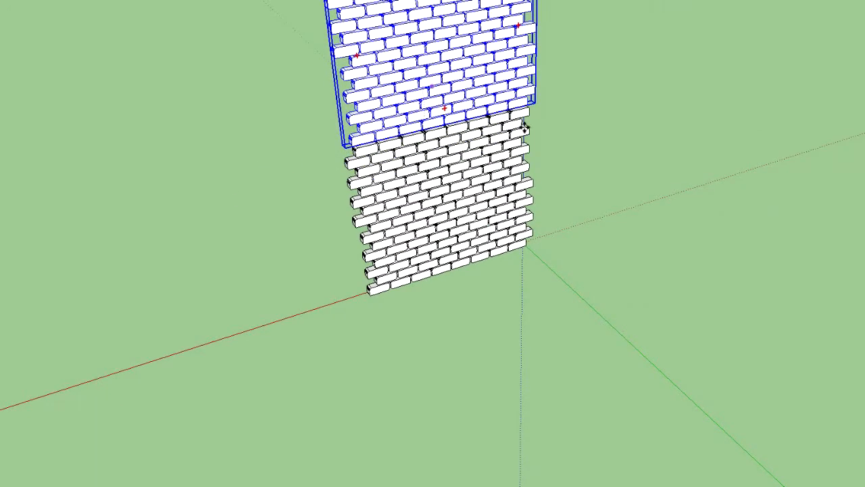
pyautogui.scroll(4, 525, 135)
pyautogui.moveTo(462, 98); pyautogui.dragTo(385, 32, button='middle')
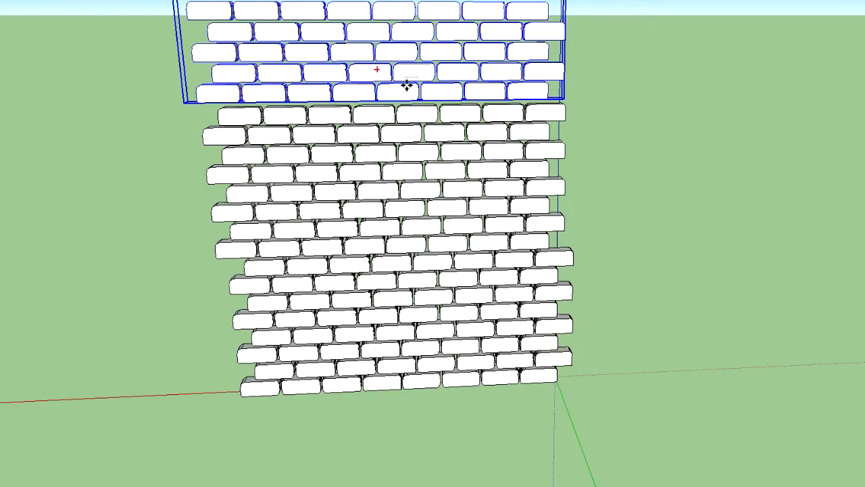
pyautogui.scroll(2, 408, 86)
pyautogui.scroll(3, 411, 90)
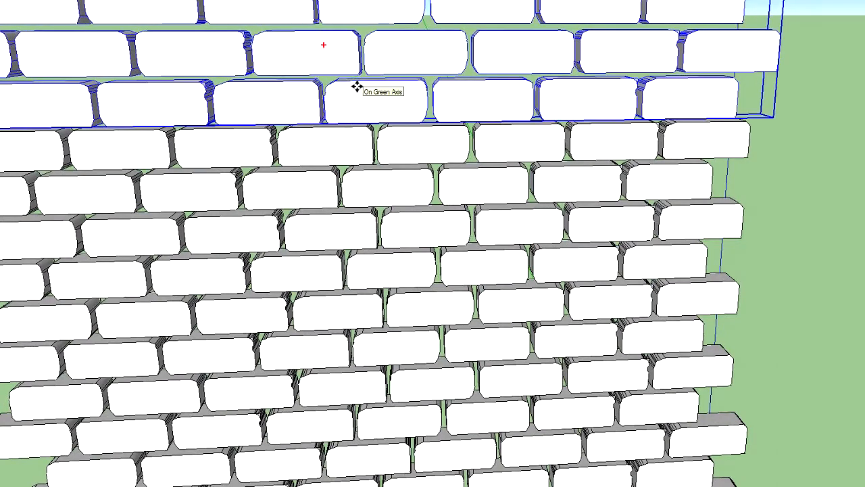
# Adjust the upper copy along the green axis so its end blocks line up with the lower wall's thickness, and deselect it
pyautogui.moveTo(733, 107); pyautogui.dragTo(136, 128, button='middle')
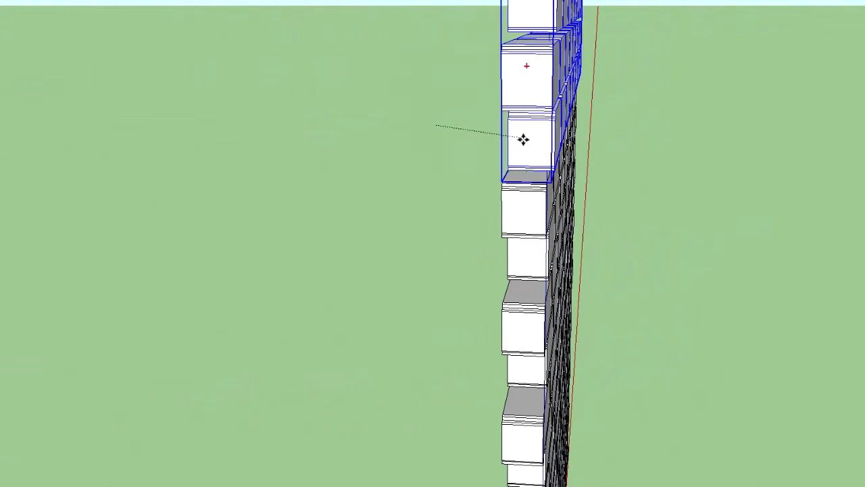
pyautogui.moveTo(352, 155); pyautogui.dragTo(429, 147, button='middle')
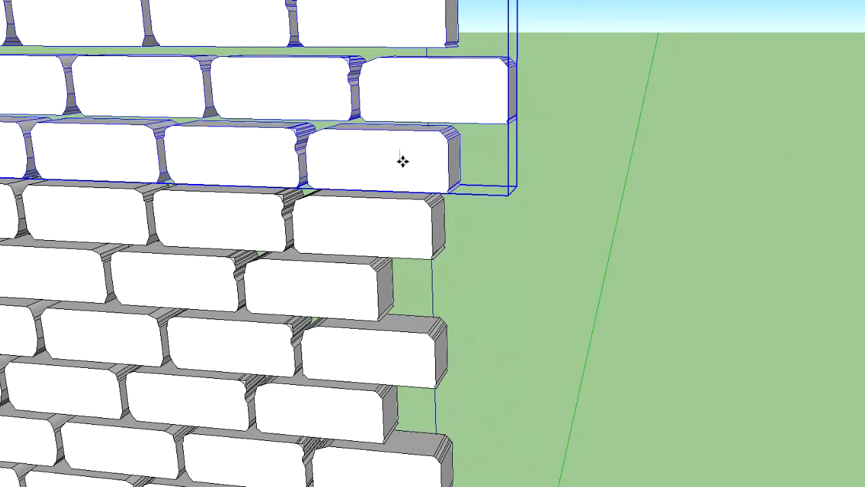
pyautogui.moveTo(182, 185); pyautogui.dragTo(665, 154, button='middle')
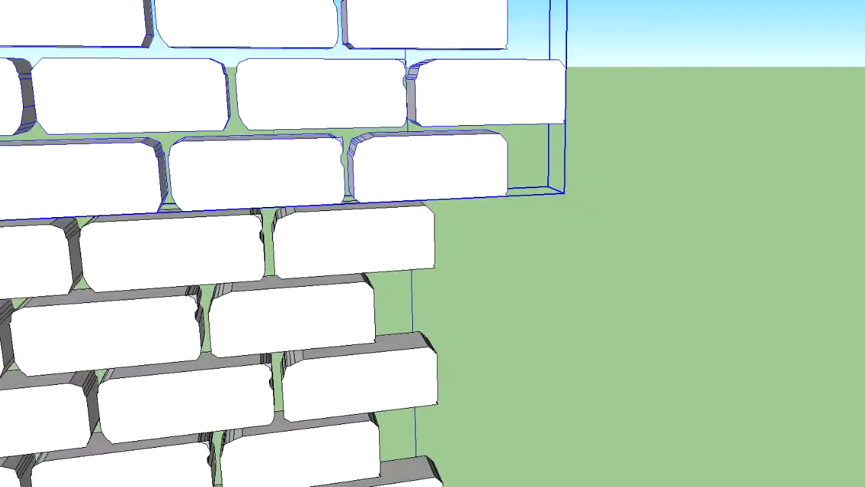
pyautogui.scroll(-4, 620, 185)
pyautogui.moveTo(619, 185); pyautogui.dragTo(182, 133, button='middle')
pyautogui.moveTo(488, 139); pyautogui.dragTo(520, 144, button='middle')
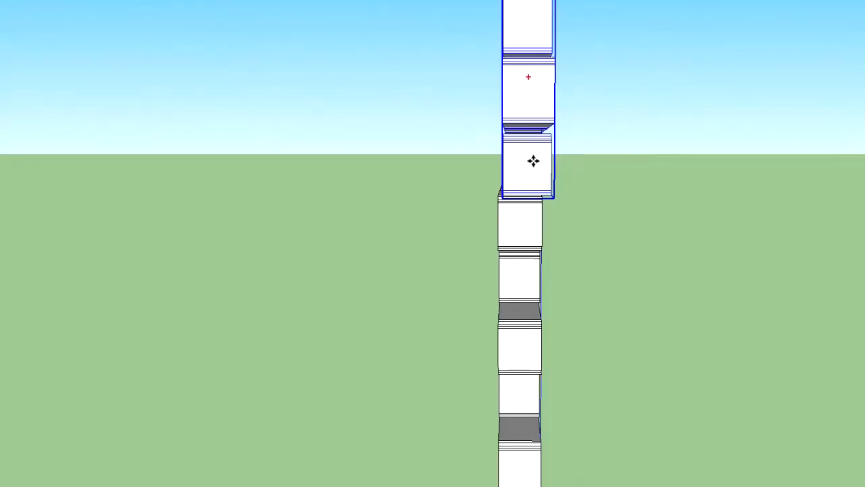
pyautogui.moveTo(365, 162); pyautogui.dragTo(147, 57, button='middle')
pyautogui.click(632, 182)
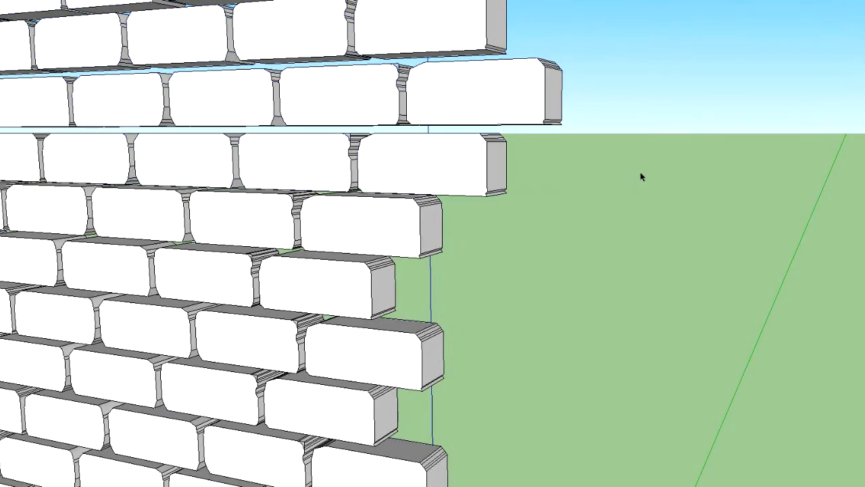
# Select both stacked wall sections and make them a single component named brick
pyautogui.scroll(-5, 639, 265)
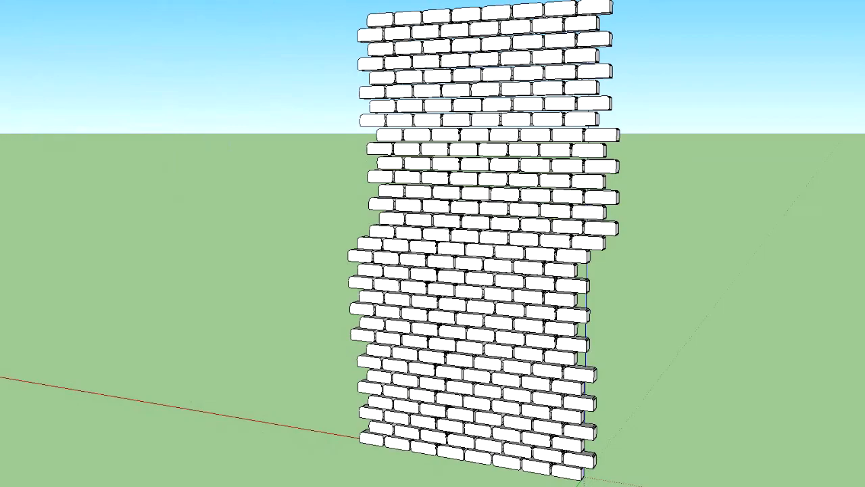
pyautogui.moveTo(703, 157); pyautogui.dragTo(369, 157, button='middle')
pyautogui.scroll(-2, 507, 115)
pyautogui.scroll(2, 728, 213)
pyautogui.moveTo(802, 181); pyautogui.dragTo(786, 208, button='middle')
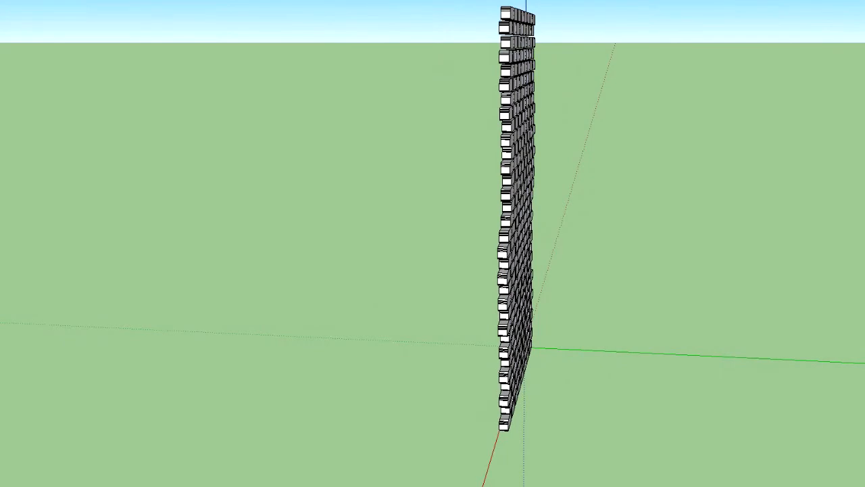
pyautogui.hotkey('ctrl', 'a')
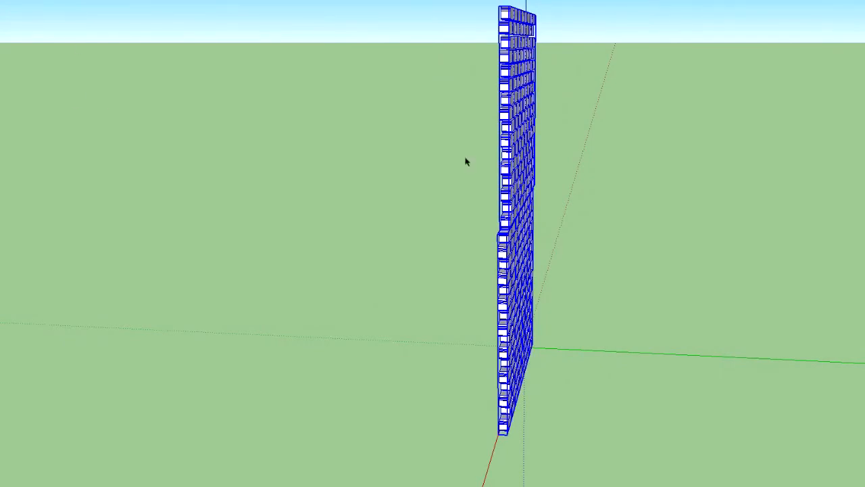
pyautogui.rightClick(518, 148)
pyautogui.click(567, 242)
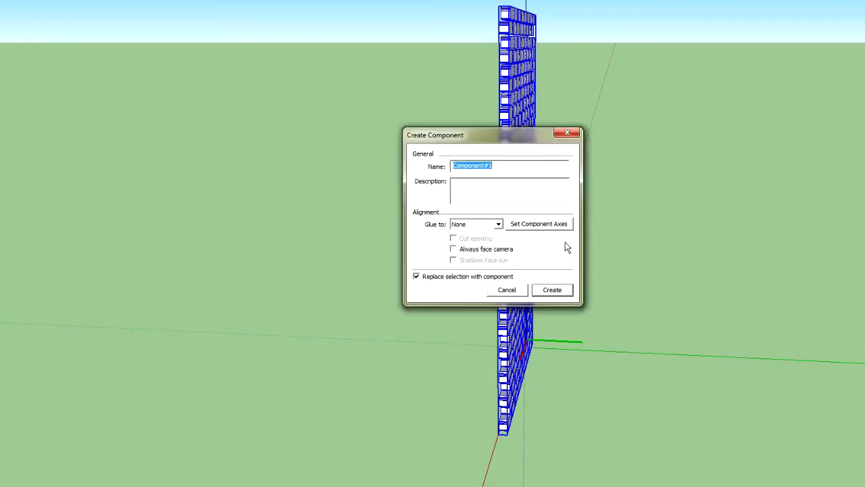
pyautogui.write('brick')
pyautogui.press('Return')
pyautogui.click(565, 247)
pyautogui.write('bric')
pyautogui.press('Return')
pyautogui.click(611, 233)
# Examine the combined wall from the front, the back and above its top course
pyautogui.moveTo(656, 237); pyautogui.dragTo(142, 330, button='middle')
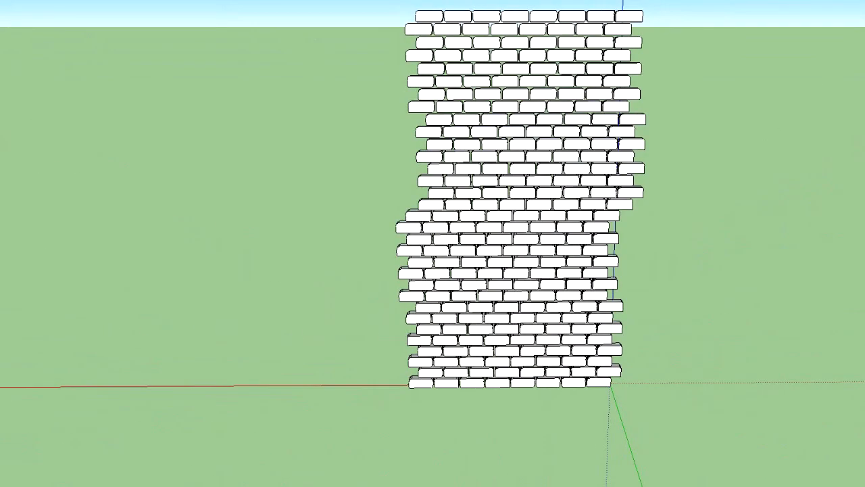
pyautogui.moveTo(318, 92); pyautogui.dragTo(858, 290, button='middle')
pyautogui.moveTo(308, 241); pyautogui.dragTo(736, 330)
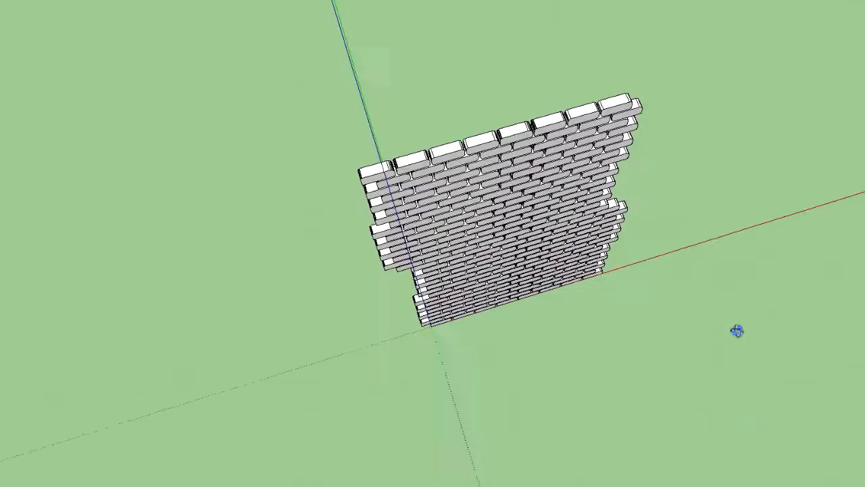
pyautogui.scroll(5, 270, 152)
pyautogui.moveTo(221, 69)
pyautogui.mouseDown(button='middle')
pyautogui.moveTo(214, 104)
pyautogui.moveTo(280, 97)
pyautogui.mouseUp(button='middle')
pyautogui.moveTo(320, 133)
pyautogui.mouseDown(button='middle')
pyautogui.moveTo(541, 136)
pyautogui.moveTo(489, 27)
pyautogui.moveTo(479, 172)
pyautogui.moveTo(543, 160)
pyautogui.mouseUp(button='middle')
pyautogui.scroll(3, 475, 289)
pyautogui.moveTo(475, 288)
pyautogui.mouseDown(button='middle')
pyautogui.moveTo(458, 378)
pyautogui.moveTo(347, 388)
pyautogui.moveTo(428, 366)
pyautogui.mouseUp(button='middle')
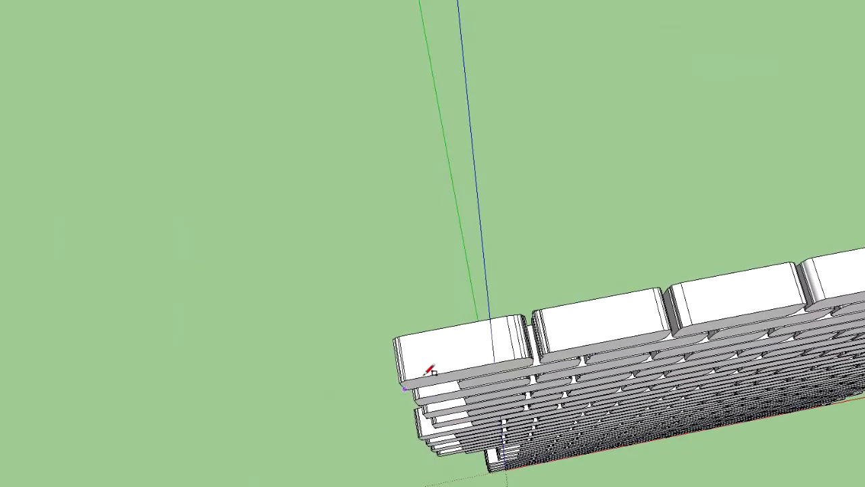
pyautogui.click(406, 349)
pyautogui.click(433, 357)
pyautogui.hotkey('ctrl', 'z')
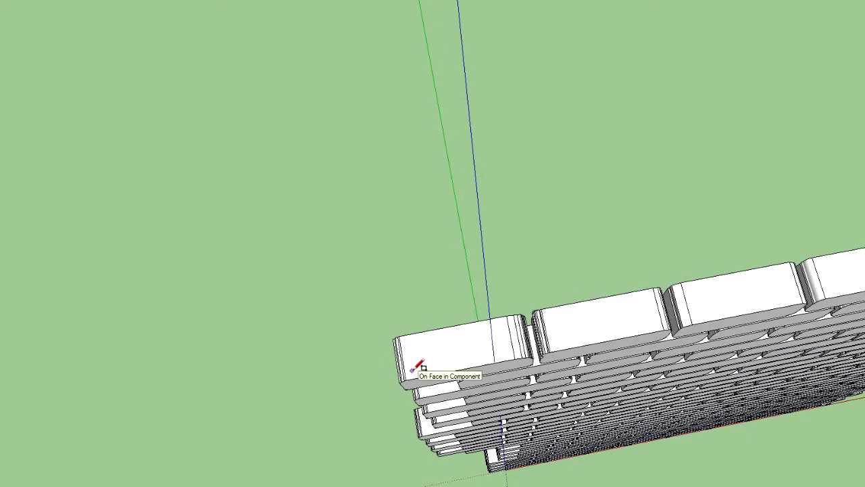
# Draw a rectangle on the top face of the top course's end block and extrude it upward into a box
pyautogui.click(410, 370)
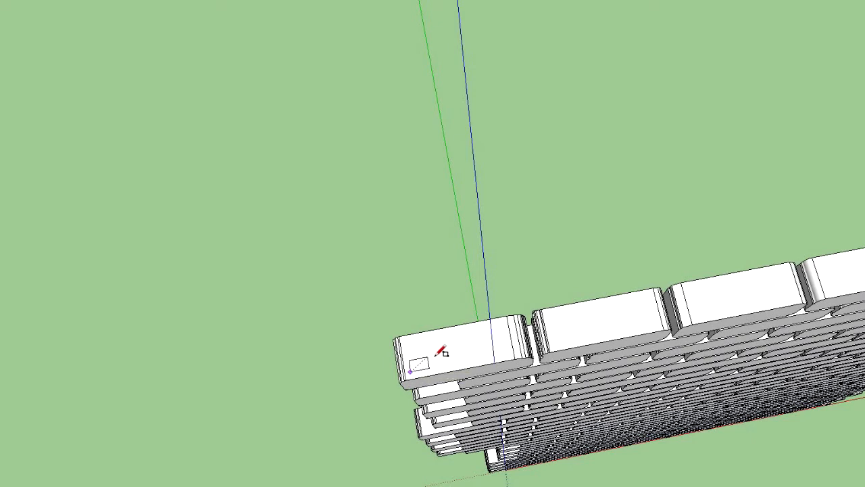
pyautogui.click(467, 338)
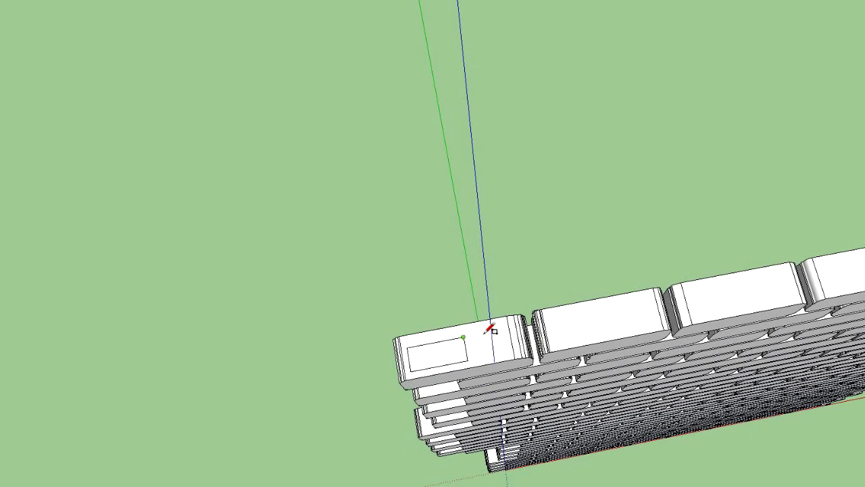
pyautogui.press('p')
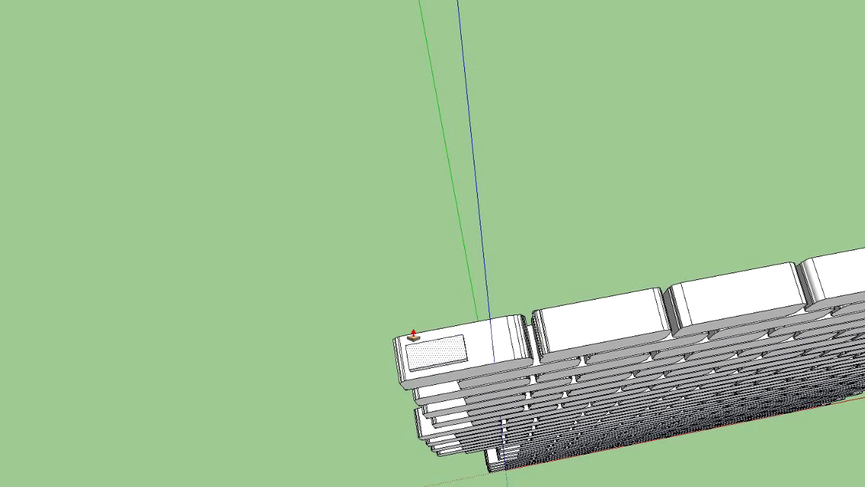
pyautogui.click(413, 340)
pyautogui.click(384, 227)
# Extend the box's side face along the full length of the wall to form a thin slab above the bricks
pyautogui.moveTo(518, 257); pyautogui.dragTo(239, 179, button='middle')
pyautogui.scroll(-8, 239, 179)
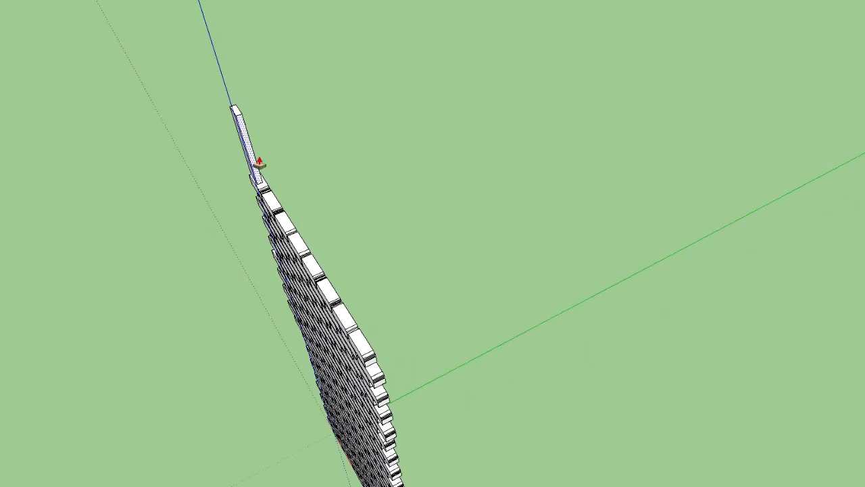
pyautogui.click(250, 144)
pyautogui.click(383, 335)
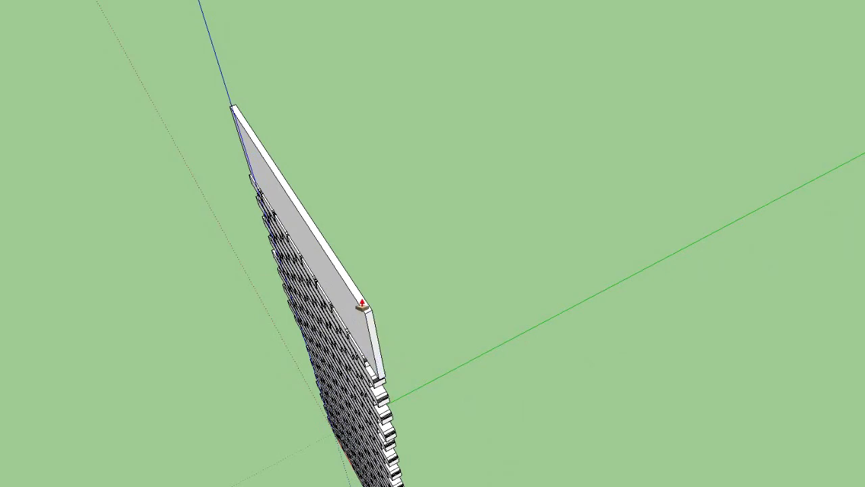
# Lower the slab's top to the wall's top course and extend its underside to the wall's base as a backing panel
pyautogui.click(351, 289)
pyautogui.keyDown('shift'); pyautogui.moveTo(362, 486); pyautogui.dragTo(386, 473, button='middle'); pyautogui.keyUp('shift')
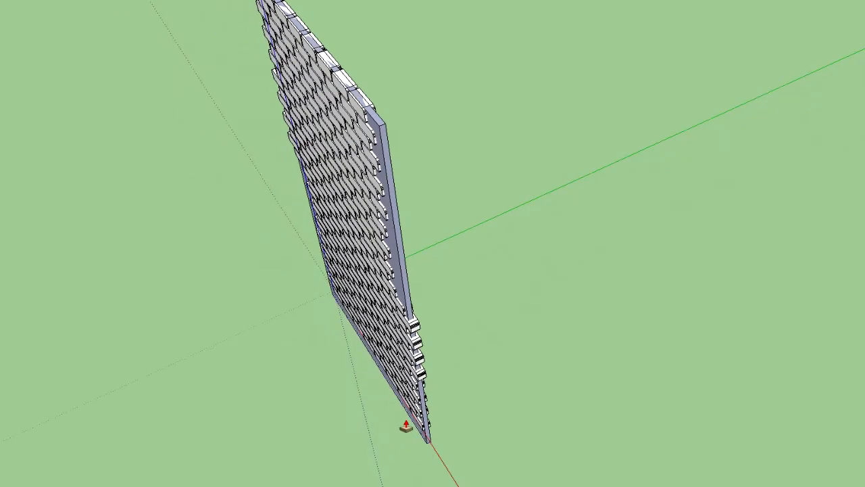
pyautogui.click(409, 425)
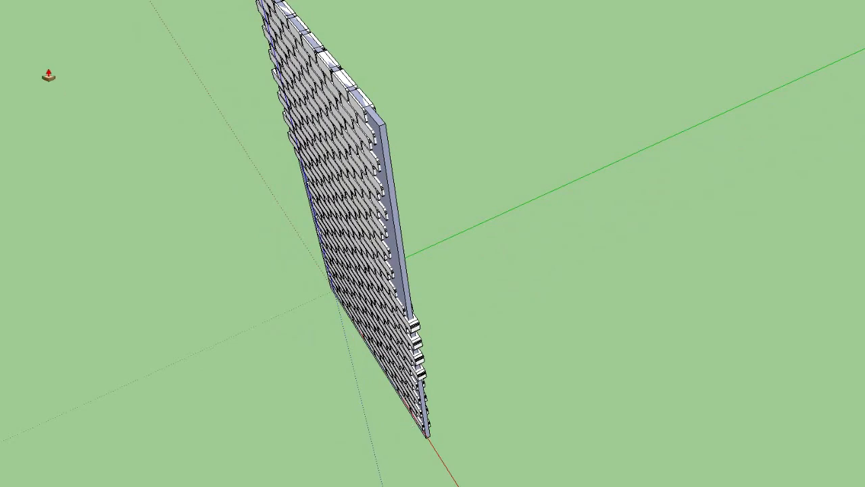
# Examine the wall and its backing panel from the front, below and the side, checking the joints and edges
pyautogui.moveTo(80, 83); pyautogui.dragTo(547, 266, button='middle')
pyautogui.scroll(2, 574, 430)
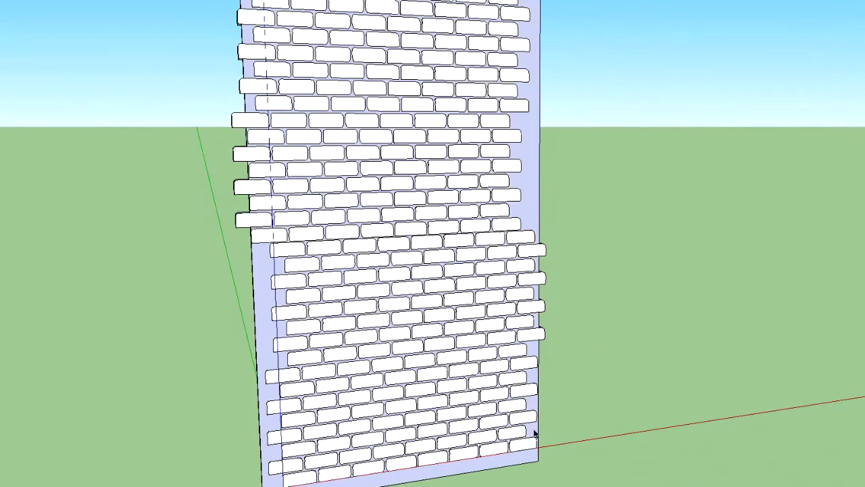
pyautogui.moveTo(530, 438); pyautogui.dragTo(358, 336, button='middle')
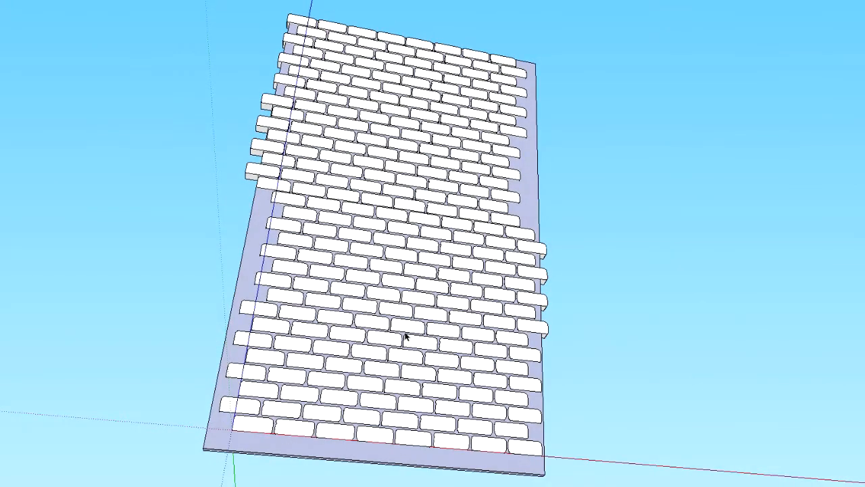
pyautogui.moveTo(595, 336)
pyautogui.mouseDown(button='middle')
pyautogui.moveTo(465, 330)
pyautogui.moveTo(170, 354)
pyautogui.moveTo(645, 340)
pyautogui.moveTo(516, 341)
pyautogui.moveTo(845, 364)
pyautogui.moveTo(836, 257)
pyautogui.moveTo(846, 369)
pyautogui.moveTo(837, 416)
pyautogui.mouseUp(button='middle')
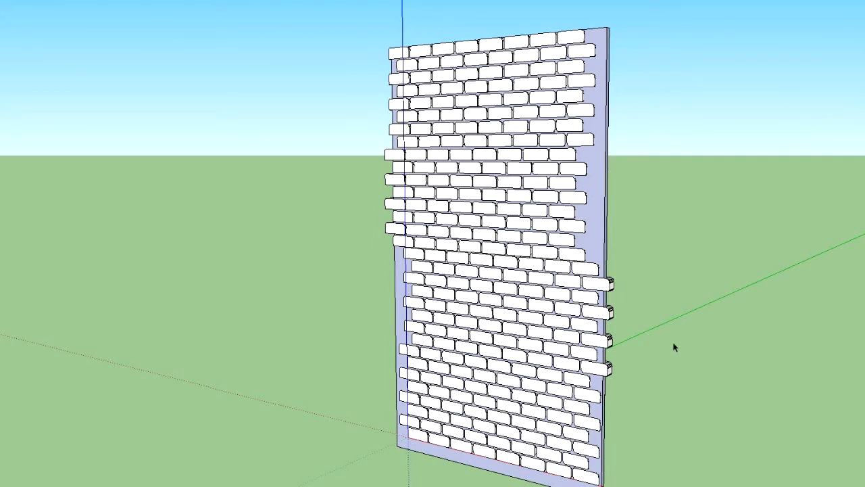
pyautogui.scroll(-3, 674, 346)
pyautogui.moveTo(680, 340)
pyautogui.mouseDown(button='middle')
pyautogui.moveTo(660, 313)
pyautogui.moveTo(498, 276)
pyautogui.moveTo(686, 301)
pyautogui.moveTo(736, 284)
pyautogui.mouseUp(button='middle')
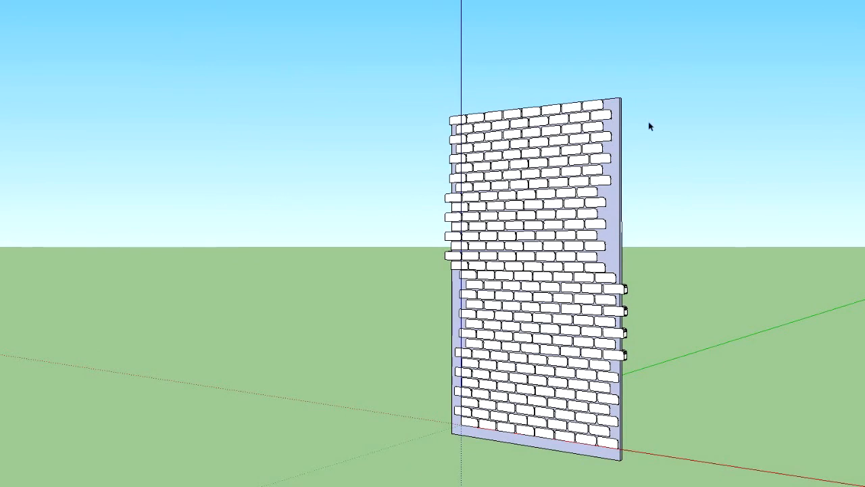
pyautogui.moveTo(791, 240); pyautogui.dragTo(844, 278, button='middle')
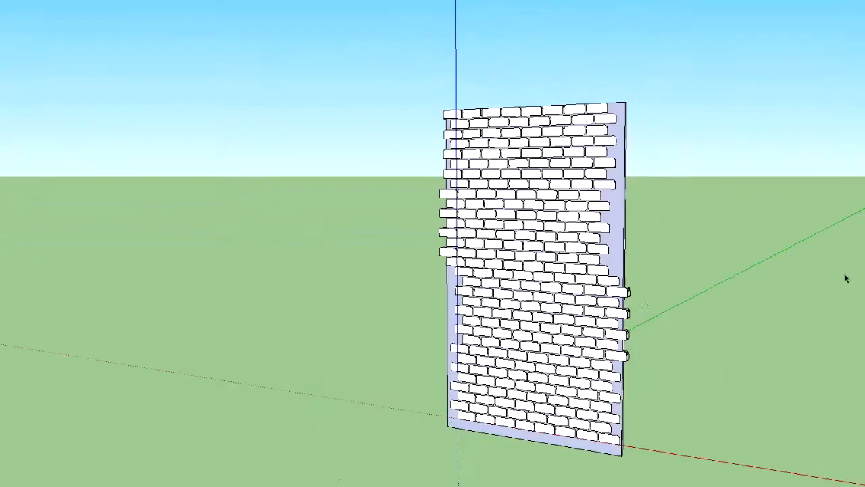
pyautogui.scroll(6, 641, 284)
pyautogui.moveTo(546, 275)
pyautogui.mouseDown(button='middle')
pyautogui.moveTo(640, 264)
pyautogui.moveTo(693, 269)
pyautogui.mouseUp(button='middle')
pyautogui.moveTo(768, 163)
pyautogui.mouseDown(button='middle')
pyautogui.moveTo(598, 169)
pyautogui.moveTo(574, 141)
pyautogui.moveTo(589, 58)
pyautogui.moveTo(581, 60)
pyautogui.moveTo(591, 274)
pyautogui.moveTo(601, 329)
pyautogui.moveTo(613, 310)
pyautogui.moveTo(820, 290)
pyautogui.moveTo(605, 278)
pyautogui.moveTo(166, 284)
pyautogui.moveTo(739, 156)
pyautogui.moveTo(474, 309)
pyautogui.moveTo(656, 346)
pyautogui.moveTo(733, 344)
pyautogui.mouseUp(button='middle')
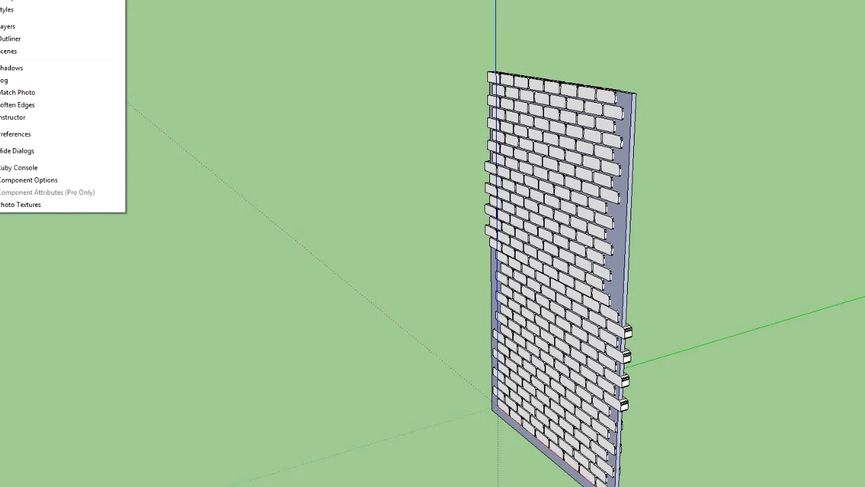
# Open the shadow settings and set the time zone to UTC+12:00
pyautogui.click(41, 69)
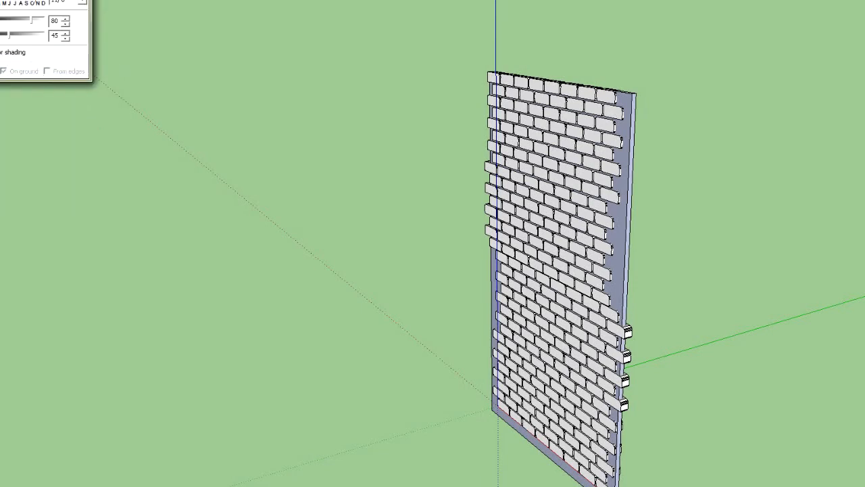
pyautogui.click(67, 0)
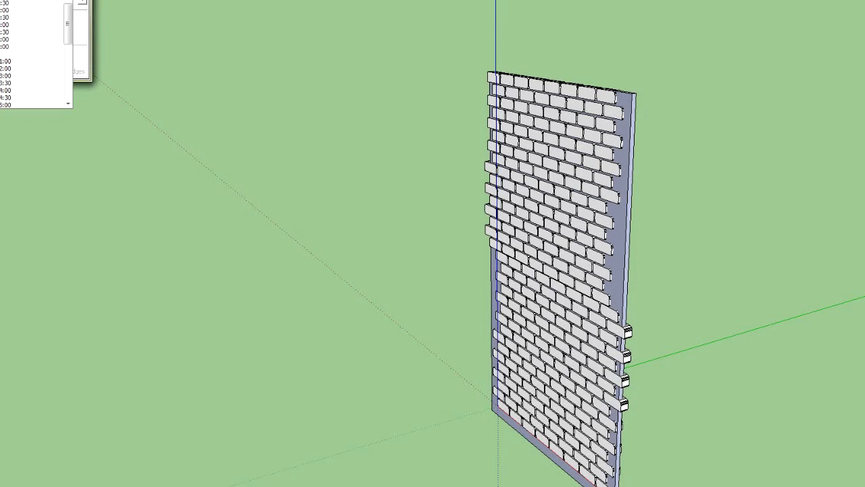
pyautogui.moveTo(67, 14); pyautogui.dragTo(67, 73)
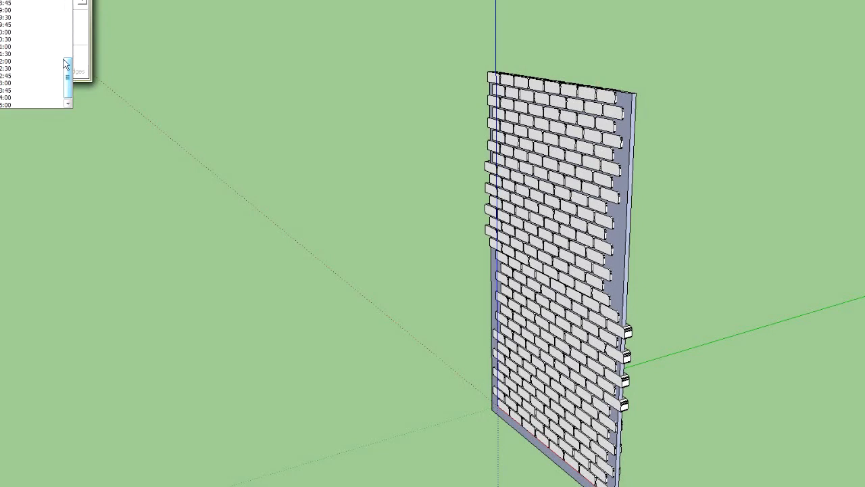
pyautogui.click(30, 62)
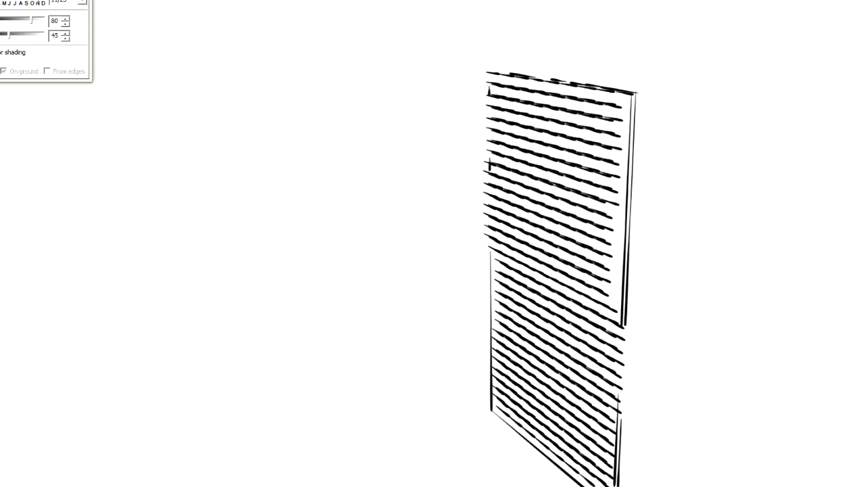
pyautogui.moveTo(739, 182)
pyautogui.mouseDown(button='middle')
pyautogui.moveTo(757, 182)
pyautogui.moveTo(794, 117)
pyautogui.mouseUp(button='middle')
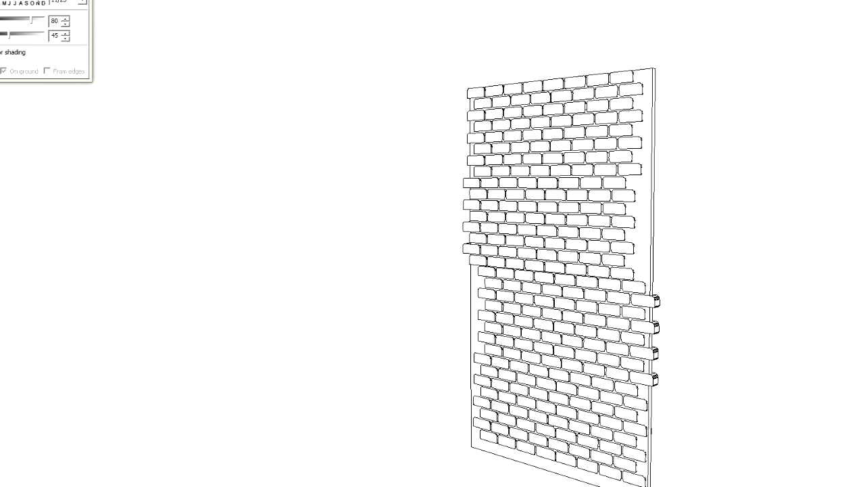
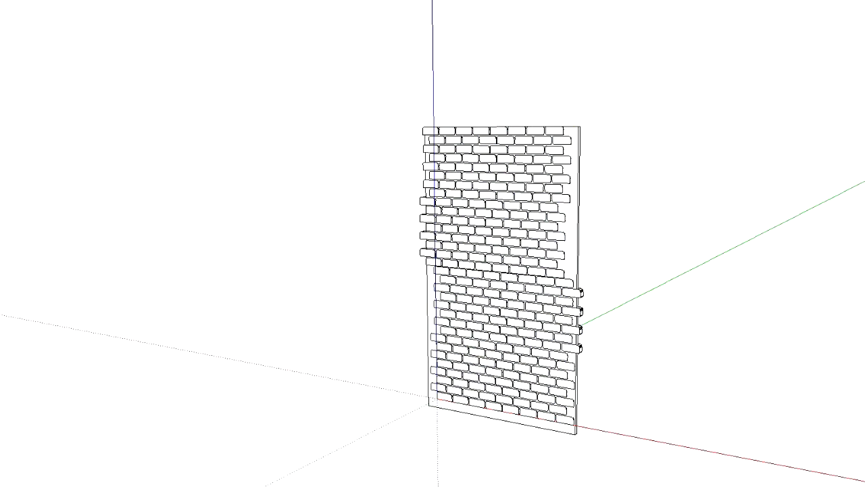
# Group the brick wall with its backing panel and move the group back along the green axis, away from the origin
pyautogui.click(552, 357)
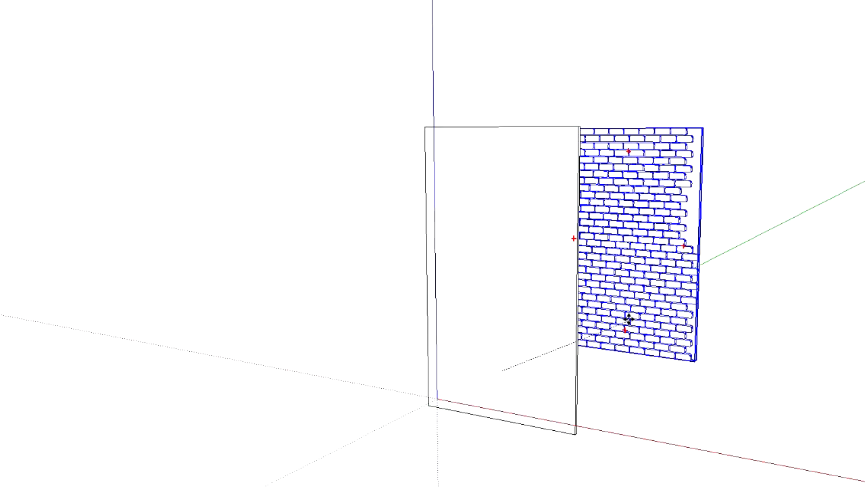
pyautogui.press('Escape')
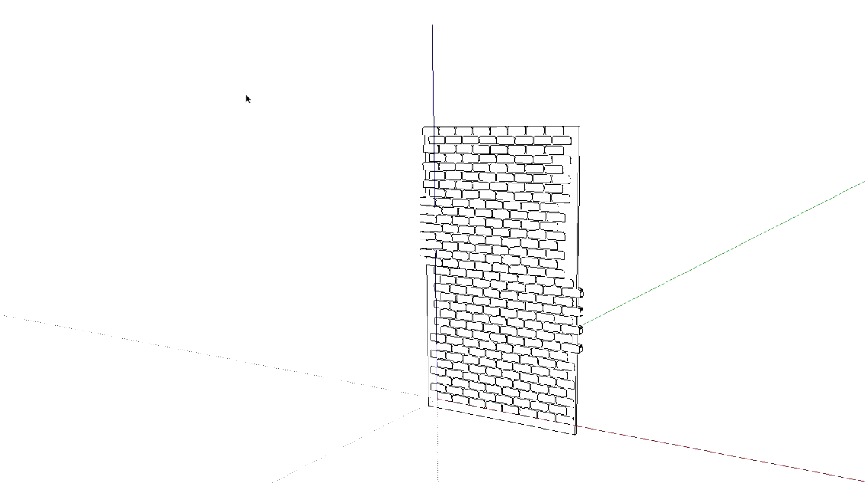
pyautogui.hotkey('ctrl', 'a')
pyautogui.rightClick(522, 194)
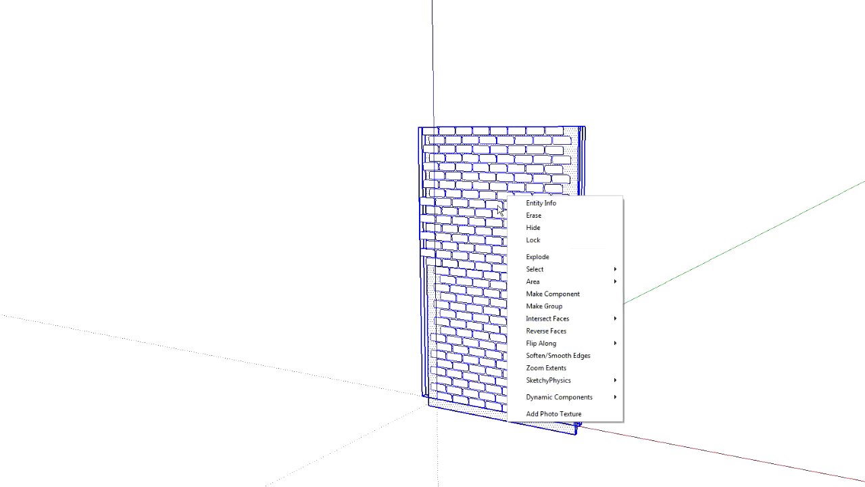
pyautogui.click(551, 304)
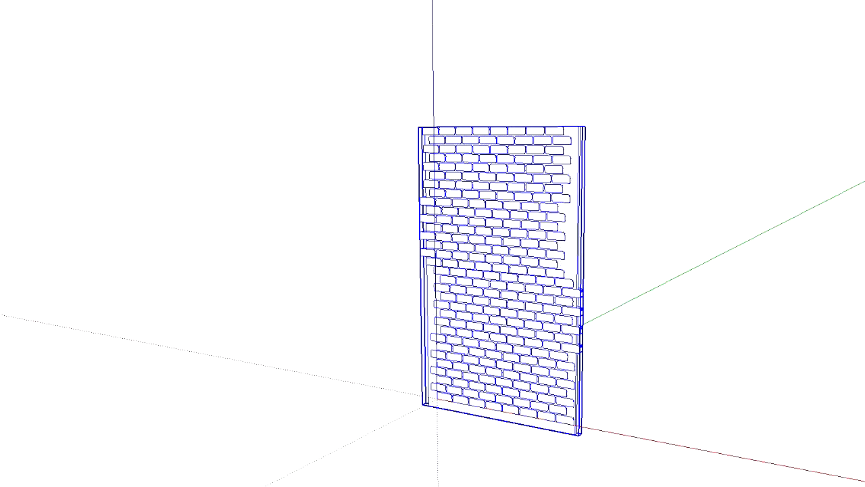
pyautogui.moveTo(559, 328); pyautogui.dragTo(715, 272)
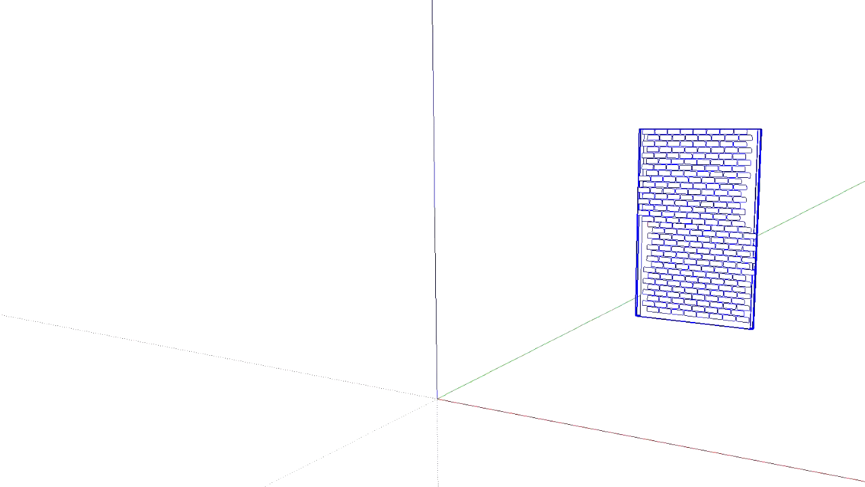
# Draw a long, narrow rectangle from the origin along the red axis and pull it up into a thin upright wall
pyautogui.scroll(2, 521, 428)
pyautogui.scroll(2, 371, 357)
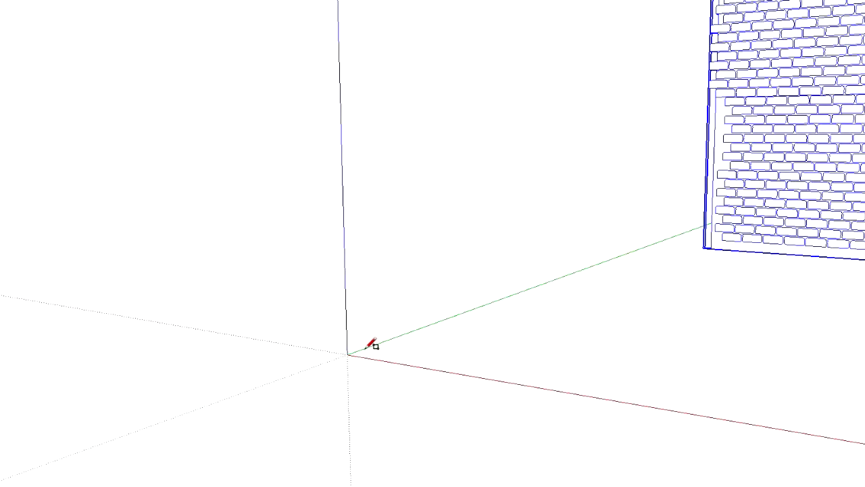
pyautogui.click(347, 354)
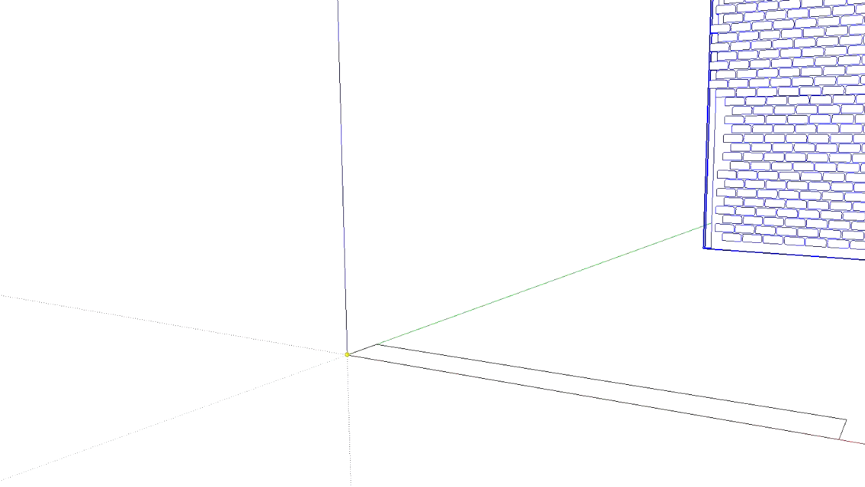
pyautogui.click(864, 431)
pyautogui.press('p')
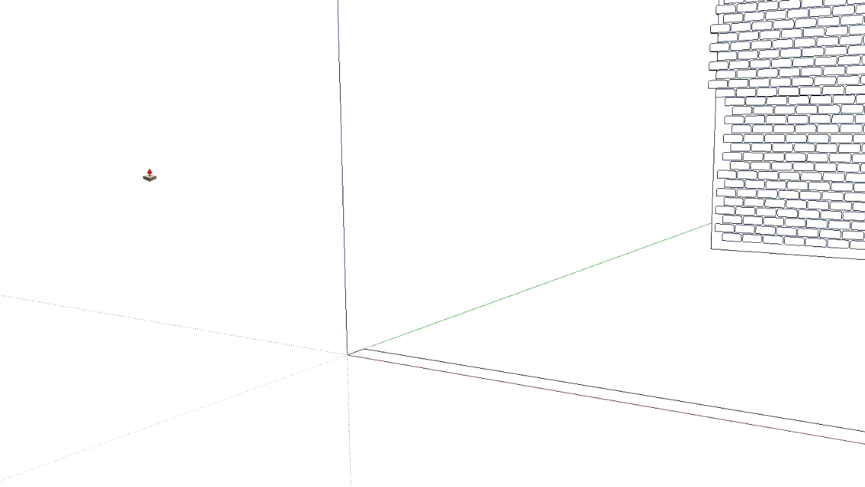
pyautogui.click(512, 386)
pyautogui.keyDown('shift'); pyautogui.moveTo(500, 2); pyautogui.dragTo(500, 15, button='middle'); pyautogui.keyUp('shift')
pyautogui.keyDown('shift'); pyautogui.moveTo(517, 171); pyautogui.dragTo(518, 266, button='middle'); pyautogui.keyUp('shift')
# Cut a tall rectangular window opening through the new wall, with a narrow frame border outlined around it
pyautogui.press('r')
pyautogui.click(464, 28)
pyautogui.click(706, 441)
pyautogui.press('p')
pyautogui.click(586, 256)
pyautogui.click(602, 249)
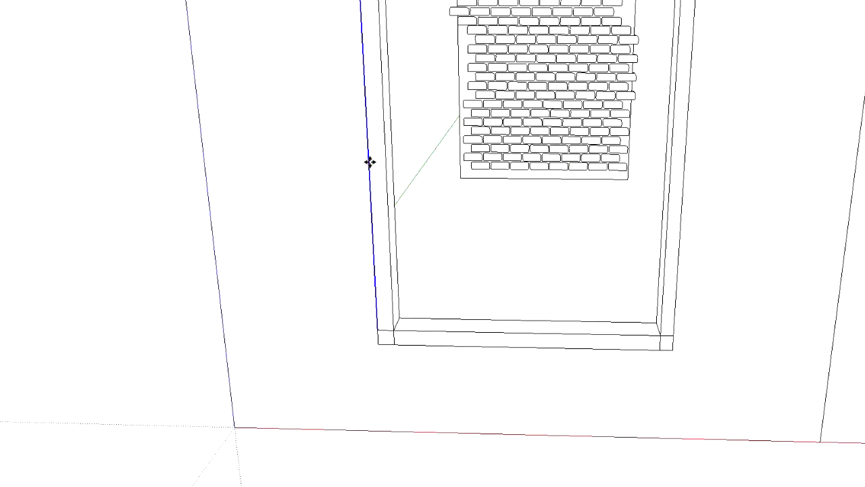
# Draw a thin sill rectangle across the lower frame border, extending slightly past both sides of the window frame
pyautogui.scroll(-4, 521, 215)
pyautogui.moveTo(498, 199); pyautogui.dragTo(564, 184, button='middle')
pyautogui.scroll(3, 558, 177)
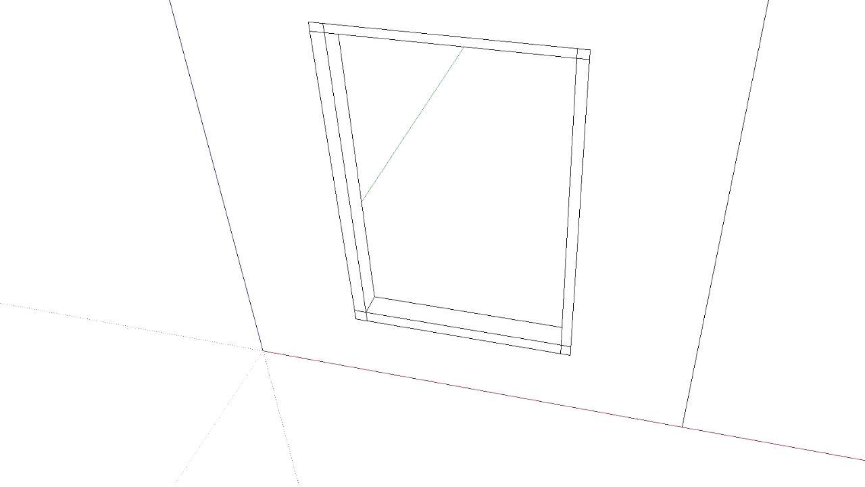
pyautogui.scroll(2, 379, 321)
pyautogui.scroll(2, 421, 318)
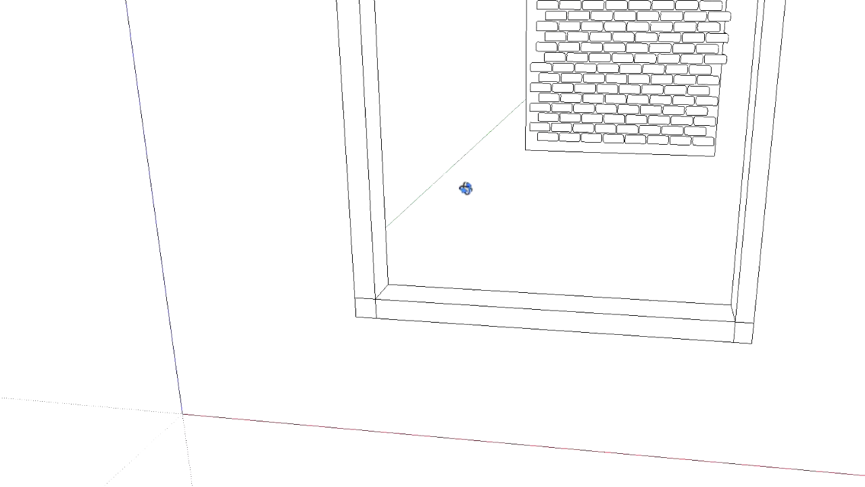
pyautogui.moveTo(465, 187)
pyautogui.mouseDown(button='middle')
pyautogui.moveTo(534, 187)
pyautogui.moveTo(412, 192)
pyautogui.mouseUp(button='middle')
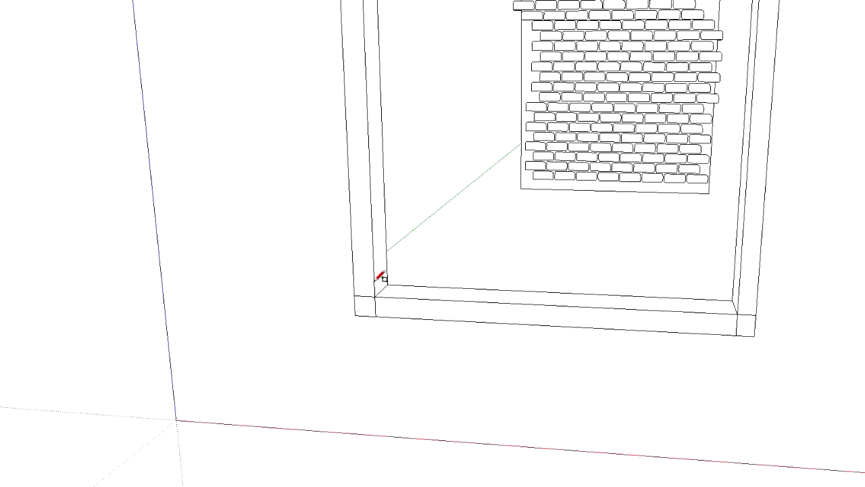
pyautogui.click(336, 295)
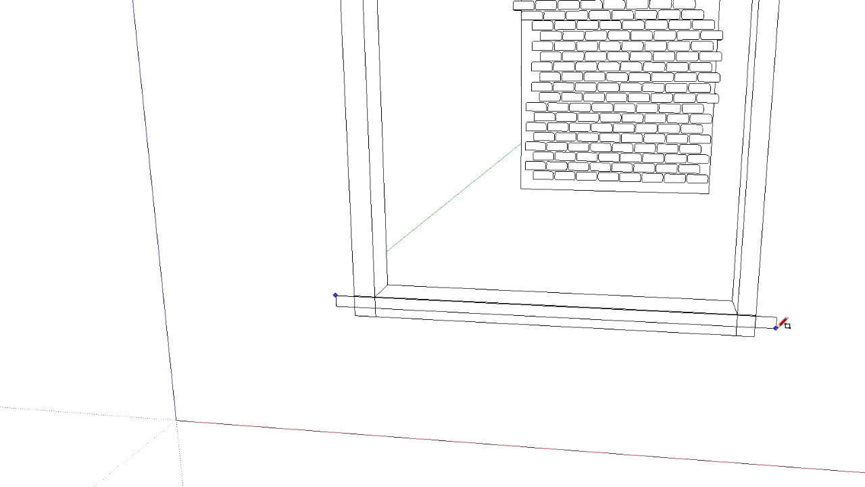
pyautogui.click(777, 327)
pyautogui.moveTo(676, 353); pyautogui.dragTo(506, 341, button='middle')
pyautogui.press('p')
pyautogui.click(444, 305)
pyautogui.press('Return')
pyautogui.click(393, 280)
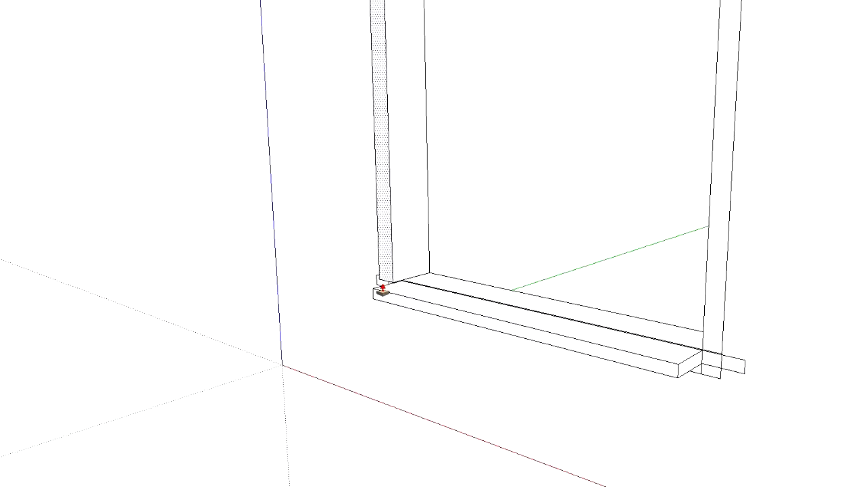
pyautogui.click(391, 288)
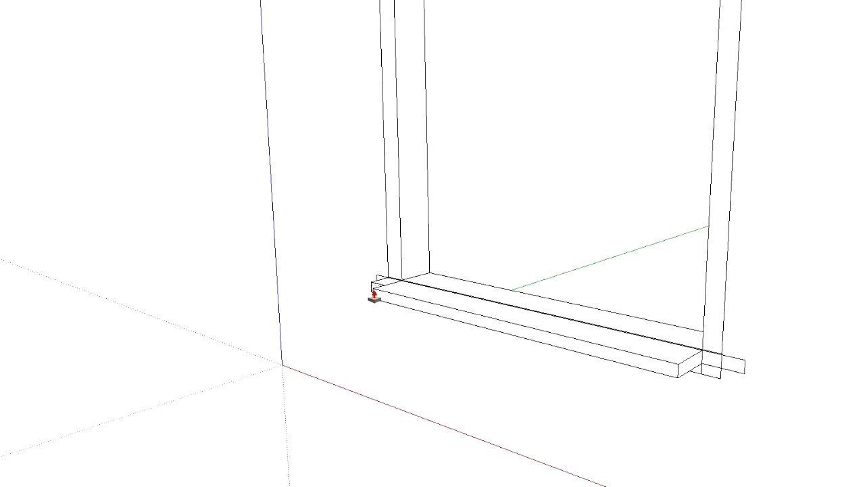
pyautogui.hotkey('ctrl', 'z')
pyautogui.hotkey('ctrl', 'z')
pyautogui.press('space')
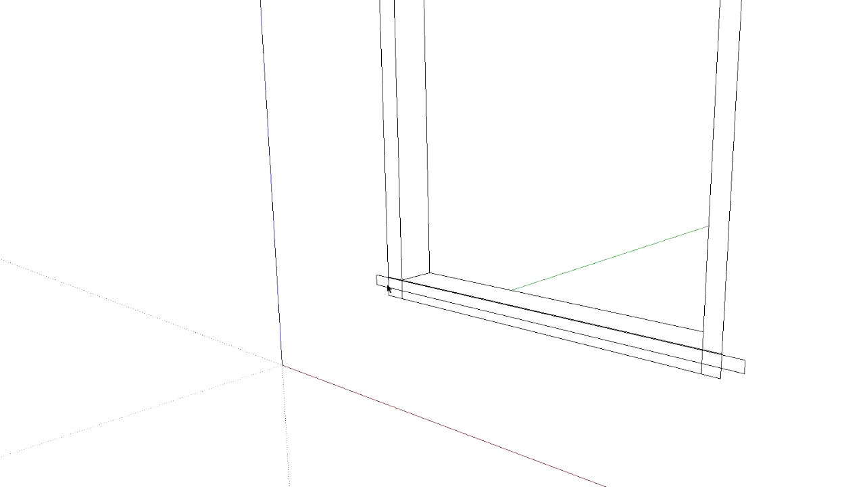
# Pull the sill rectangle outwards from the wall to form a projecting window sill
pyautogui.press('p')
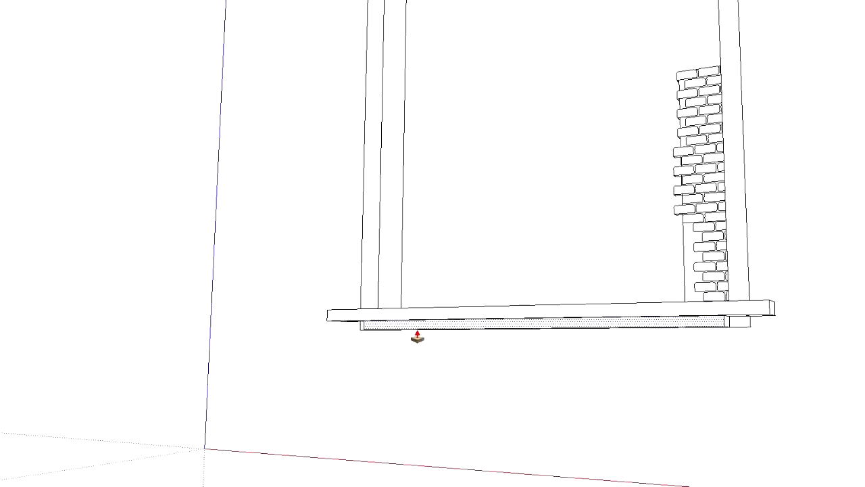
pyautogui.moveTo(417, 332); pyautogui.dragTo(469, 371, button='middle')
pyautogui.click(522, 302)
pyautogui.click(452, 309)
pyautogui.moveTo(451, 311); pyautogui.dragTo(835, 446, button='middle')
pyautogui.scroll(-5, 446, 204)
pyautogui.scroll(-1, 446, 205)
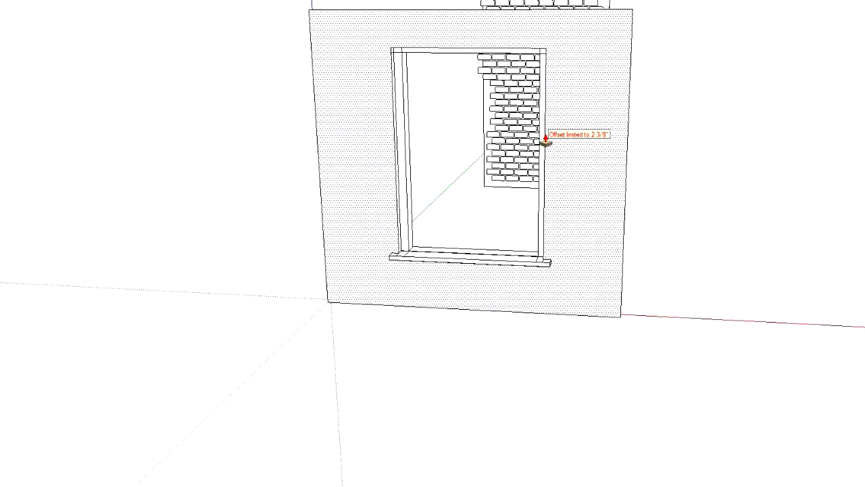
# Pull the window frame's vertical side strips outwards from the wall face
pyautogui.scroll(4, 544, 141)
pyautogui.doubleClick(635, 197)
pyautogui.moveTo(635, 197); pyautogui.dragTo(512, 222, button='middle')
pyautogui.click(513, 222)
pyautogui.click(376, 196)
pyautogui.moveTo(376, 197); pyautogui.dragTo(514, 236, button='middle')
# Pull the frame's top strip and upper corner squares outwards, with the corner blocks projecting beyond the side strips
pyautogui.scroll(2, 606, 35)
pyautogui.doubleClick(590, 16)
pyautogui.moveTo(591, 15); pyautogui.dragTo(665, 27, button='middle')
pyautogui.moveTo(291, 49); pyautogui.dragTo(311, 90, button='middle')
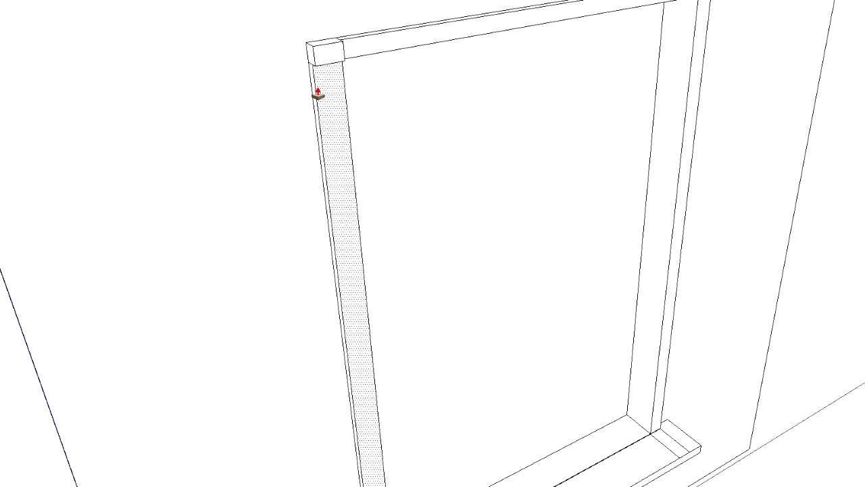
pyautogui.scroll(-3, 319, 60)
pyautogui.moveTo(419, 257); pyautogui.dragTo(160, 169, button='middle')
pyautogui.scroll(-2, 160, 169)
pyautogui.moveTo(689, 173); pyautogui.dragTo(595, 34, button='middle')
pyautogui.scroll(2, 595, 33)
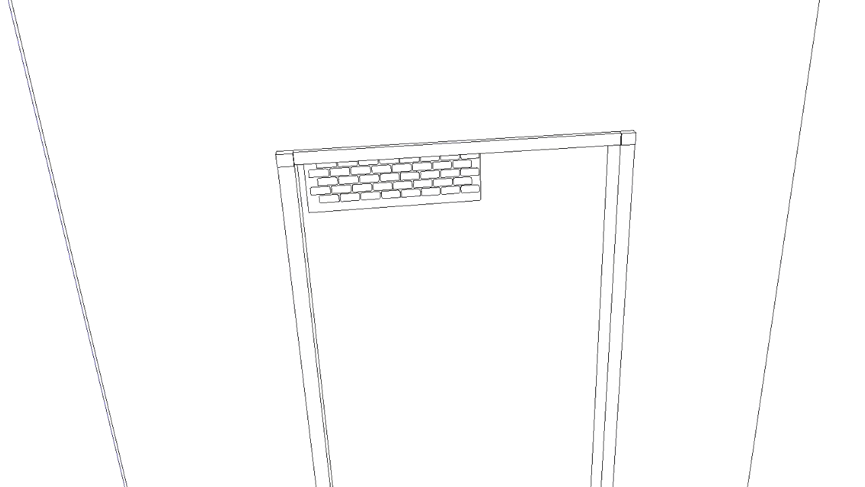
# Draw a small circle on the wall above the frame's left corner block and pull it out into a short cylinder
pyautogui.scroll(2, 310, 120)
pyautogui.press('c')
pyautogui.press('p')
pyautogui.moveTo(267, 160); pyautogui.dragTo(266, 168)
pyautogui.moveTo(392, 189); pyautogui.dragTo(365, 161, button='middle')
# Copy the cylinder to the matching position above the frame's right corner block
pyautogui.press('space')
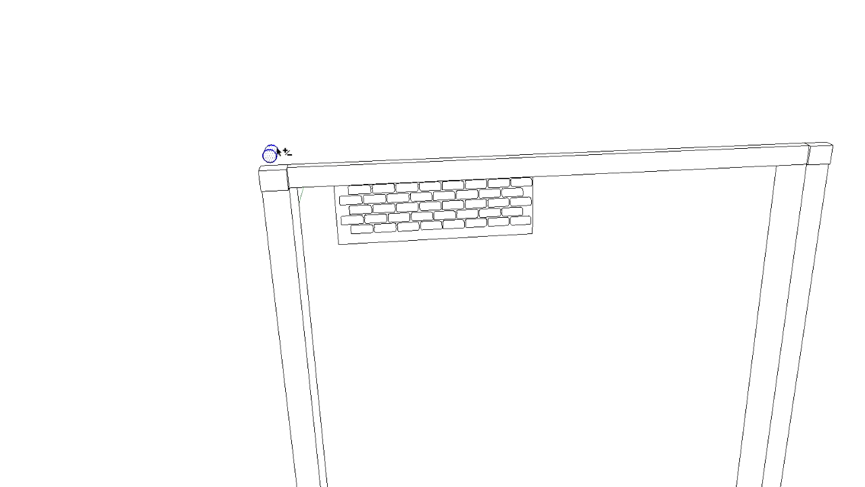
pyautogui.click(288, 164)
pyautogui.press('ctrl')
pyautogui.click(832, 145)
pyautogui.press('space')
pyautogui.click(190, 60)
pyautogui.moveTo(298, 155)
pyautogui.mouseDown(button='middle')
pyautogui.moveTo(641, 145)
pyautogui.moveTo(648, 179)
pyautogui.mouseUp(button='middle')
pyautogui.press('c')
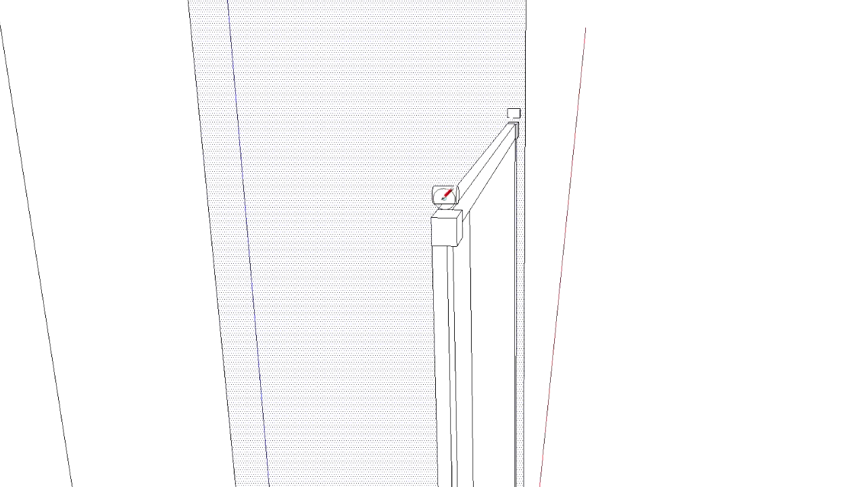
pyautogui.click(443, 196)
pyautogui.scroll(4, 457, 195)
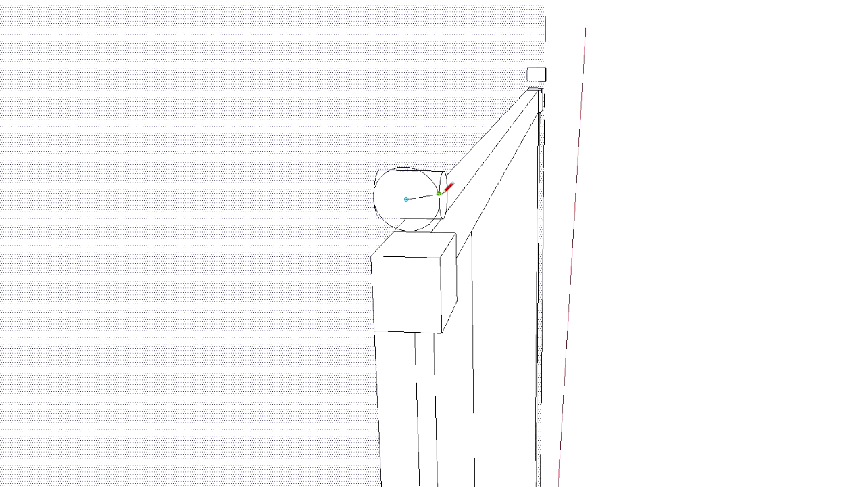
pyautogui.click(397, 209)
pyautogui.moveTo(398, 209); pyautogui.dragTo(358, 184, button='middle')
pyautogui.hotkey('ctrl', 'z')
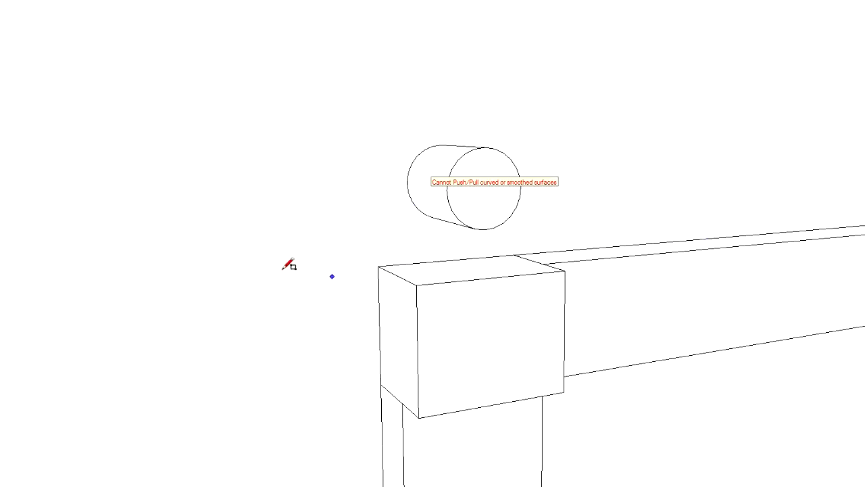
pyautogui.moveTo(288, 265); pyautogui.dragTo(550, 334, button='middle')
pyautogui.click(541, 341)
pyautogui.click(469, 178)
pyautogui.moveTo(629, 197); pyautogui.dragTo(610, 274, button='middle')
pyautogui.hotkey('ctrl', 'z')
# Draw a vertical rectangle standing on the outer top edge of the left corner block, beside the cylinder
pyautogui.click(550, 335)
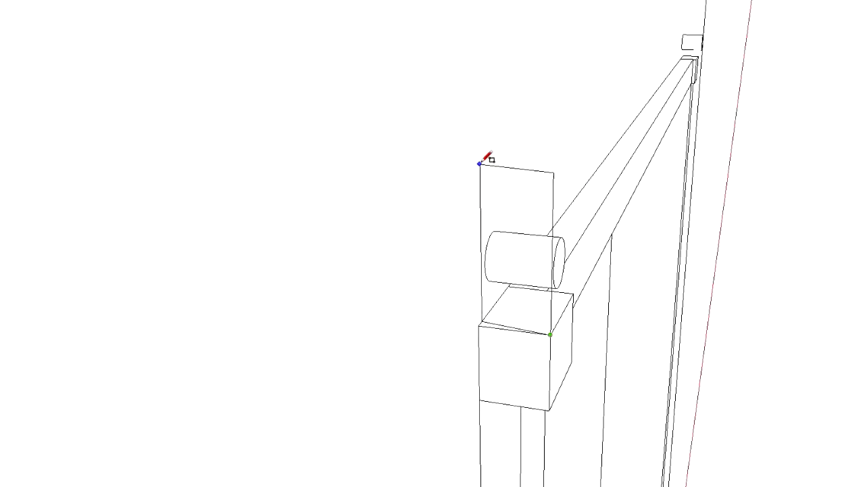
pyautogui.moveTo(488, 135); pyautogui.dragTo(108, 274, button='middle')
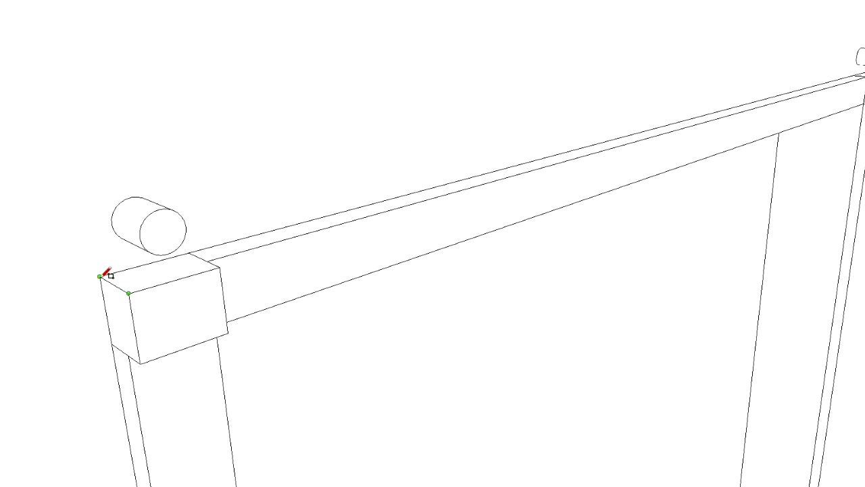
pyautogui.click(77, 147)
pyautogui.moveTo(112, 225); pyautogui.dragTo(96, 325, button='middle')
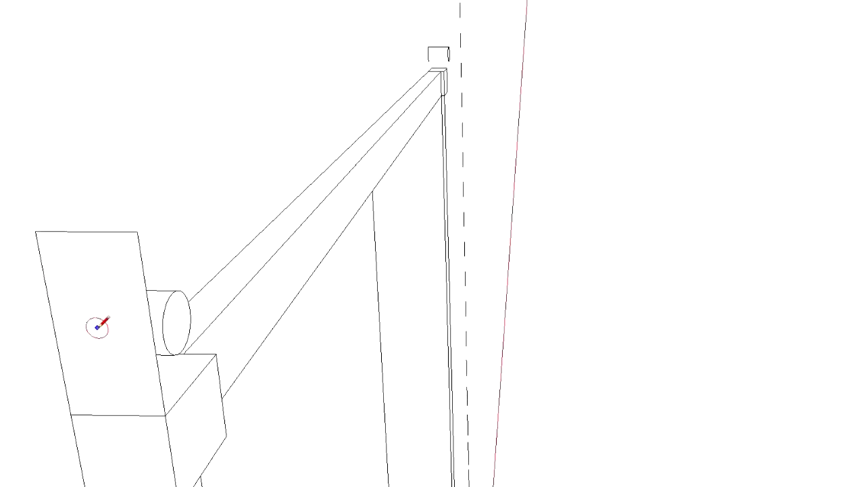
pyautogui.click(147, 298)
pyautogui.press('Escape')
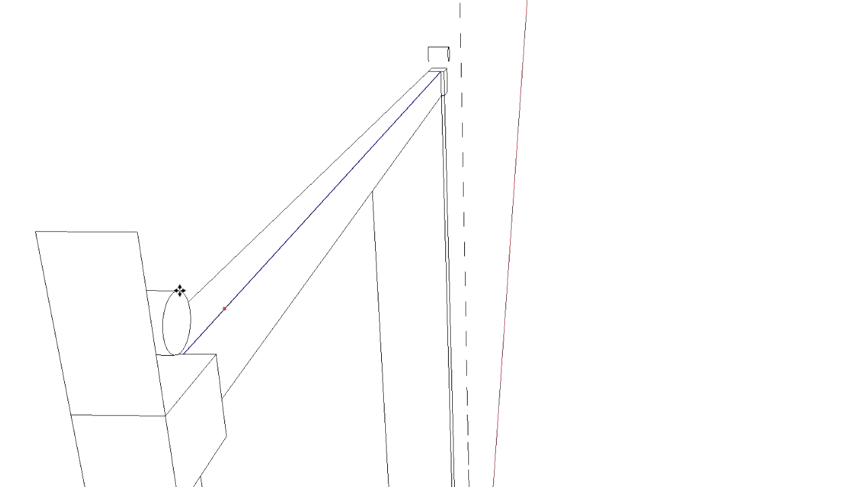
pyautogui.click(96, 342)
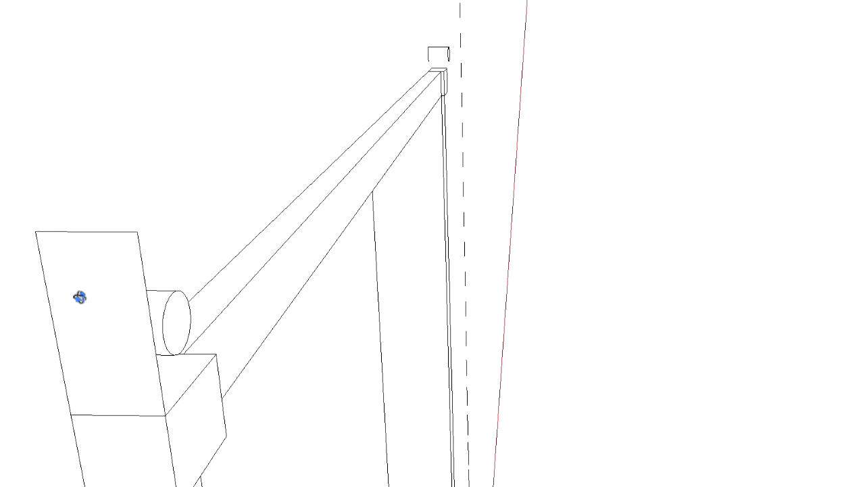
pyautogui.rightClick(65, 299)
pyautogui.click(122, 177)
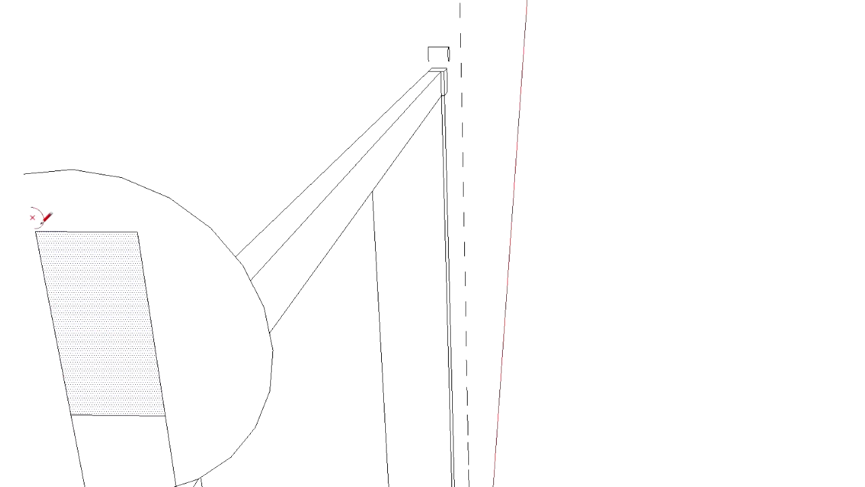
pyautogui.hotkey('ctrl', 'z')
# Draw a circle centred on the upright rectangle's front vertical edge, at about the height of the cylinder
pyautogui.moveTo(93, 313); pyautogui.dragTo(34, 335, button='middle')
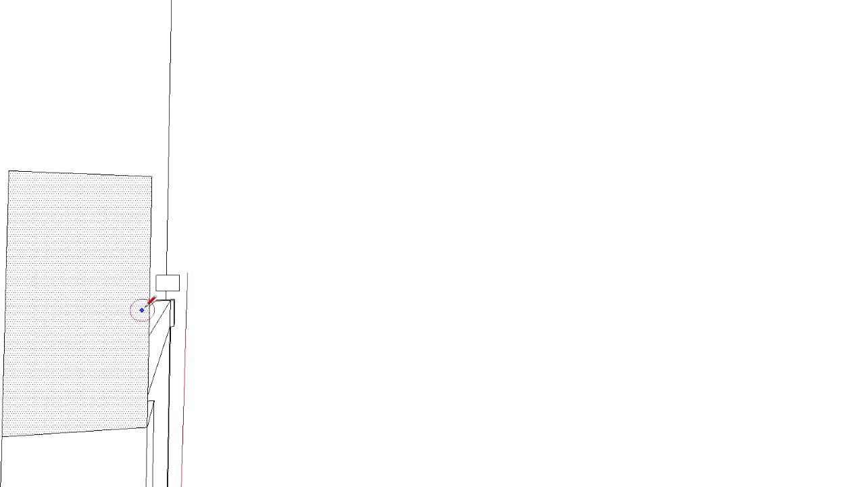
pyautogui.moveTo(155, 302); pyautogui.dragTo(131, 313, button='middle')
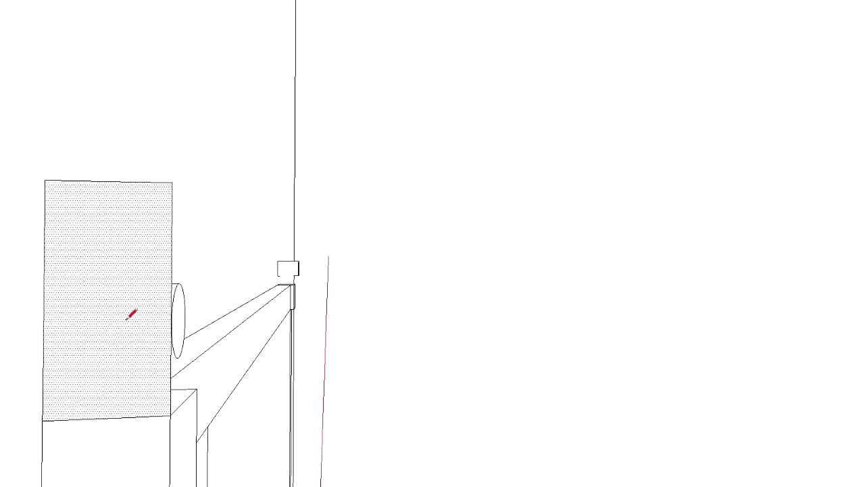
pyautogui.click(172, 314)
pyautogui.press('Escape')
pyautogui.click(172, 315)
pyautogui.press('Escape')
pyautogui.click(172, 316)
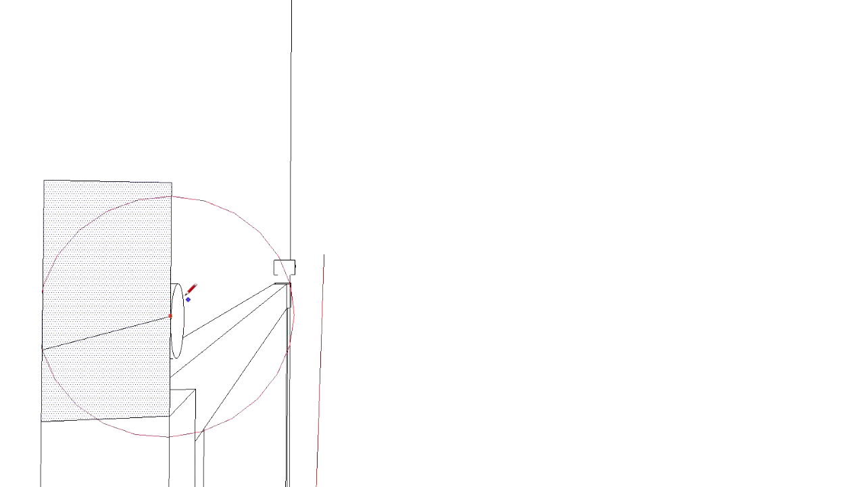
pyautogui.click(172, 260)
# Delete the upright helper rectangle beside the short cylinder, keeping only the circle drawn on its edge
pyautogui.moveTo(77, 226)
pyautogui.mouseDown(button='middle')
pyautogui.moveTo(136, 216)
pyautogui.moveTo(320, 232)
pyautogui.moveTo(110, 227)
pyautogui.moveTo(176, 230)
pyautogui.mouseUp(button='middle')
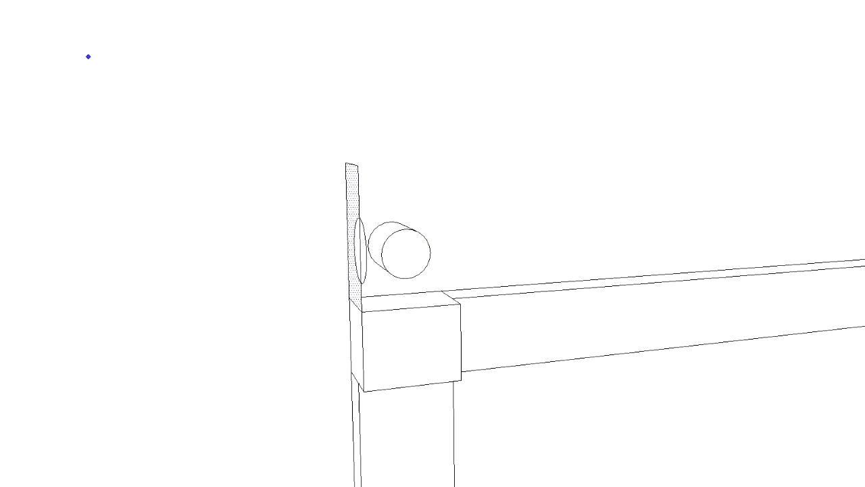
pyautogui.click(359, 244)
pyautogui.doubleClick(357, 206)
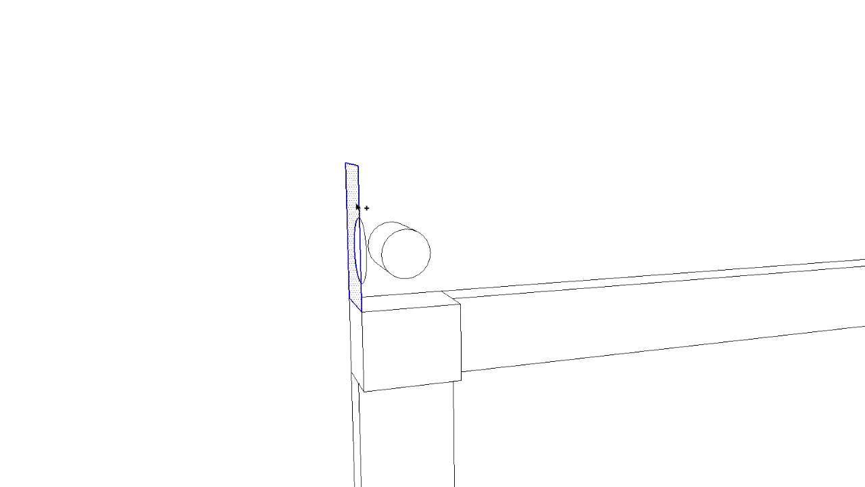
pyautogui.click(361, 244)
pyautogui.click(360, 243)
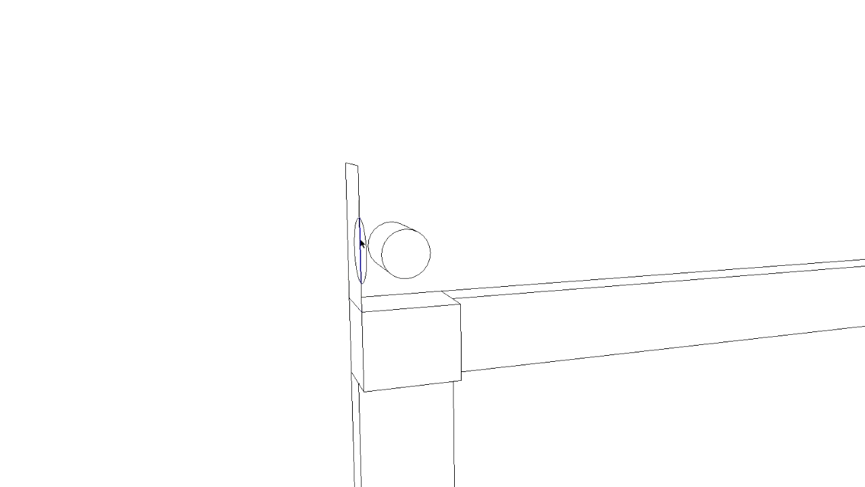
pyautogui.doubleClick(357, 201)
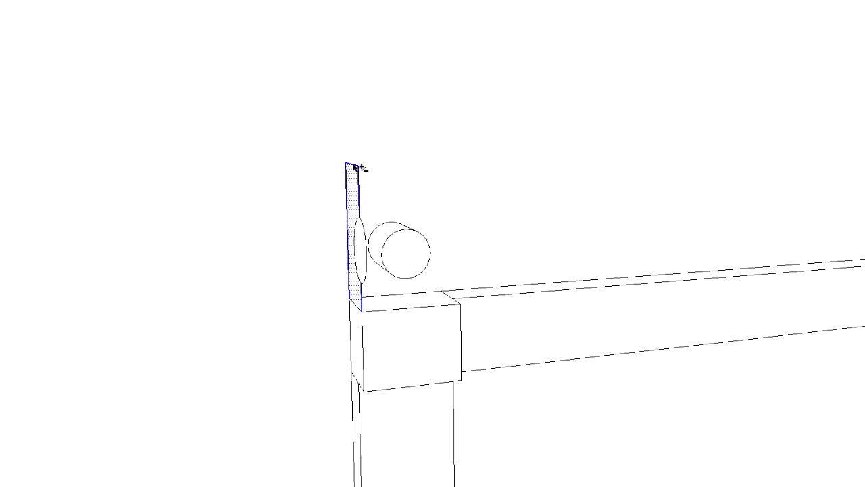
pyautogui.press('Delete')
# Extrude the circle with Push/Pull into a long horizontal rod above the frame, extending it past the outer side of the opposite corner block
pyautogui.moveTo(419, 145); pyautogui.dragTo(655, 167, button='middle')
pyautogui.press('p')
pyautogui.moveTo(417, 306); pyautogui.dragTo(362, 327)
pyautogui.moveTo(515, 290); pyautogui.dragTo(471, 261, button='middle')
pyautogui.scroll(-5, 471, 262)
pyautogui.scroll(-6, 446, 237)
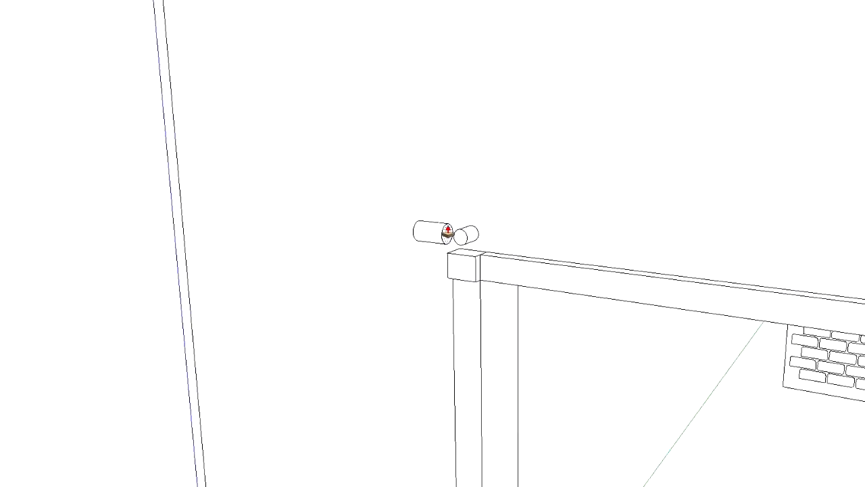
pyautogui.scroll(-1, 448, 233)
pyautogui.moveTo(448, 234); pyautogui.dragTo(833, 276)
pyautogui.keyDown('shift'); pyautogui.moveTo(833, 276); pyautogui.dragTo(755, 274, button='middle'); pyautogui.keyUp('shift')
pyautogui.scroll(-2, 180, 240)
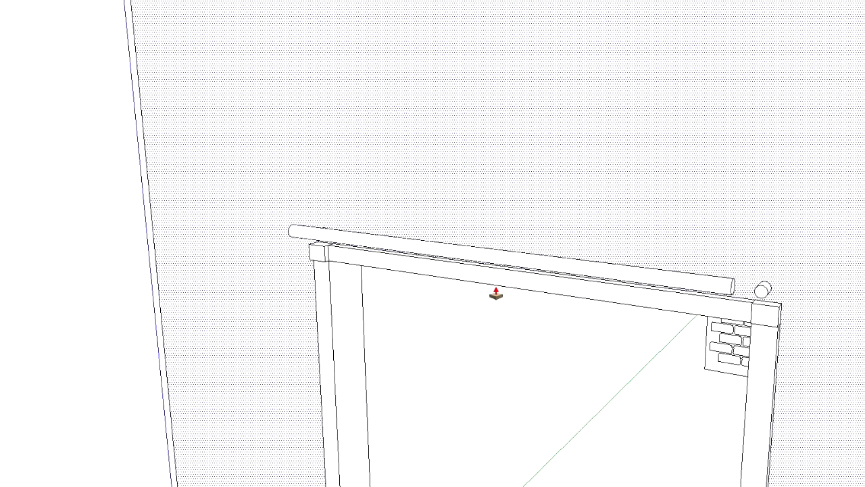
pyautogui.scroll(-3, 485, 290)
pyautogui.scroll(2, 652, 298)
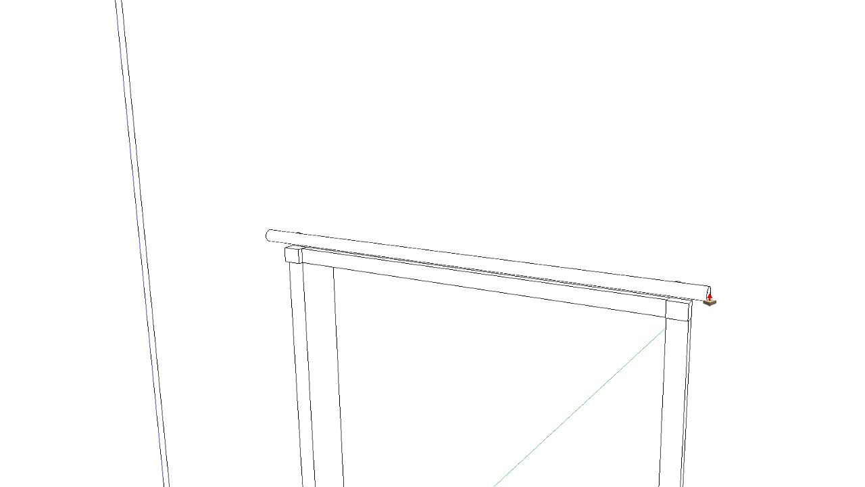
# Examine the rod's length and both overhanging ends from the front and the side
pyautogui.moveTo(465, 283)
pyautogui.mouseDown(button='middle')
pyautogui.moveTo(626, 251)
pyautogui.moveTo(550, 183)
pyautogui.moveTo(598, 239)
pyautogui.mouseUp(button='middle')
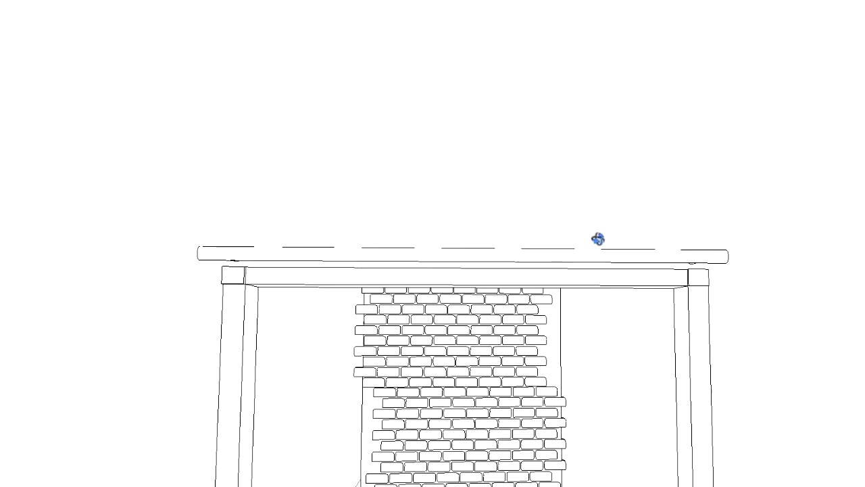
pyautogui.scroll(-5, 579, 280)
pyautogui.moveTo(567, 271); pyautogui.dragTo(363, 276, button='middle')
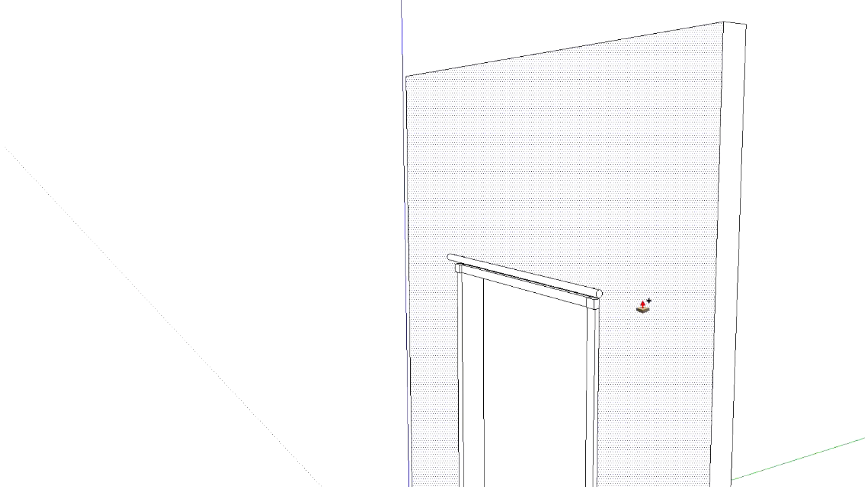
pyautogui.scroll(2, 705, 280)
pyautogui.scroll(8, 540, 290)
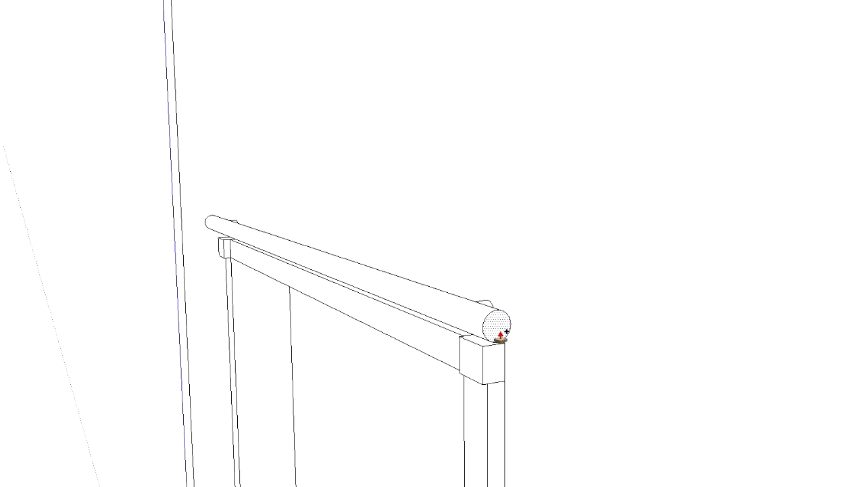
pyautogui.scroll(2, 506, 317)
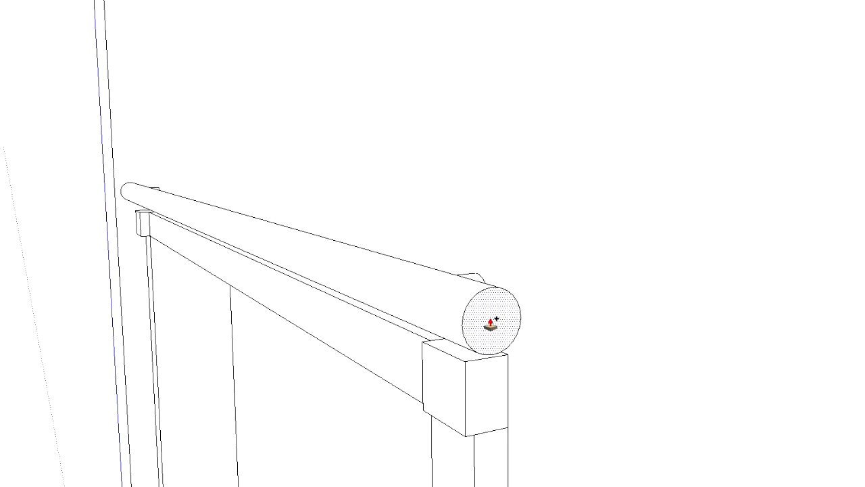
pyautogui.moveTo(108, 232); pyautogui.dragTo(390, 243, button='middle')
pyautogui.scroll(-4, 390, 243)
pyautogui.scroll(3, 389, 244)
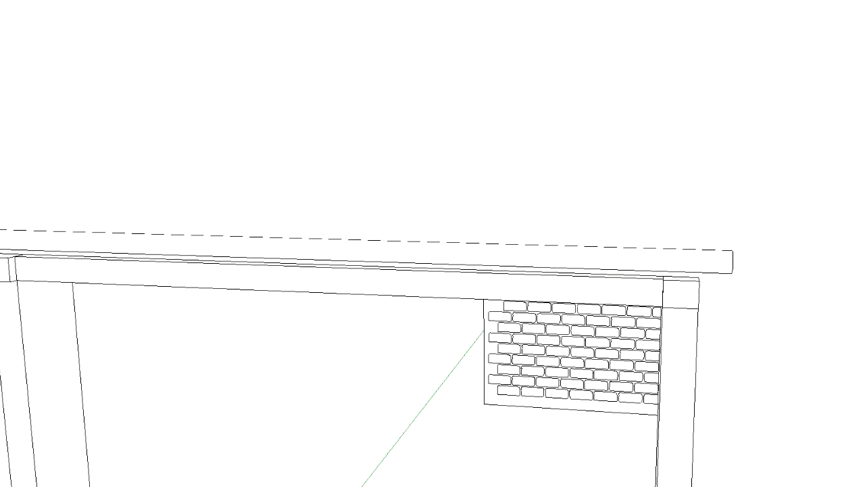
# Draw a rectangle on the wall above the window, rising from the frame's top edge and spanning between the two corner blocks
pyautogui.moveTo(170, 203); pyautogui.dragTo(207, 208, button='middle')
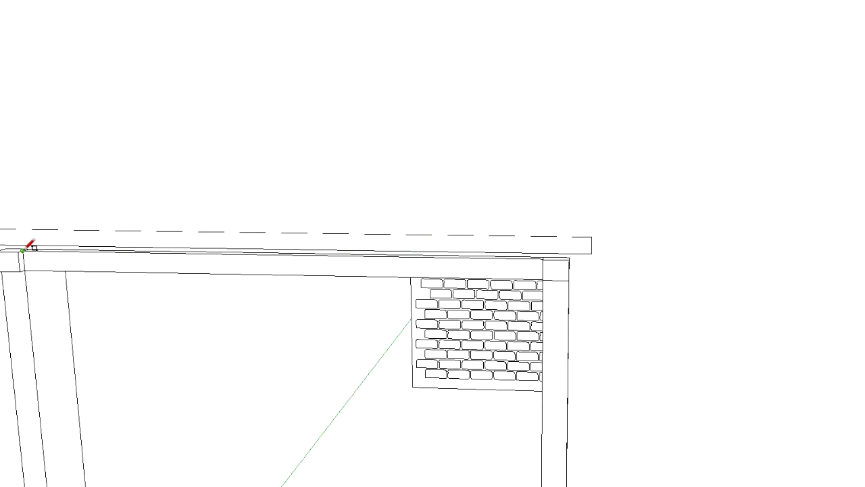
pyautogui.scroll(2, 27, 248)
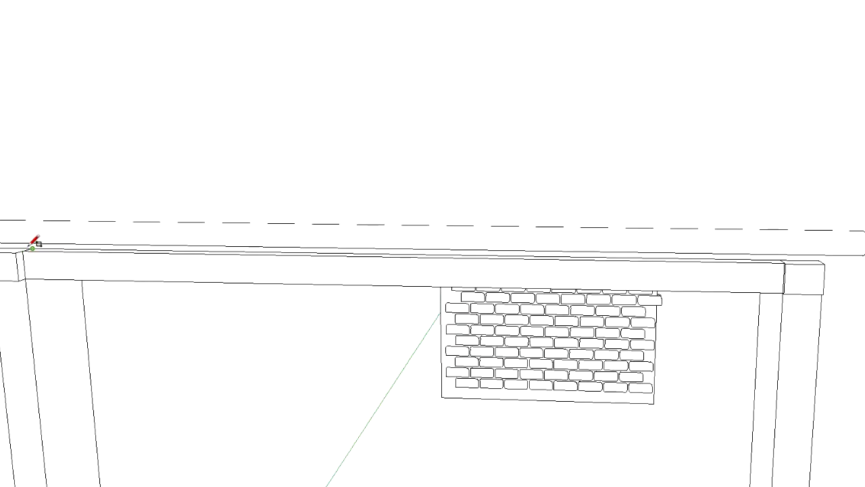
pyautogui.click(32, 248)
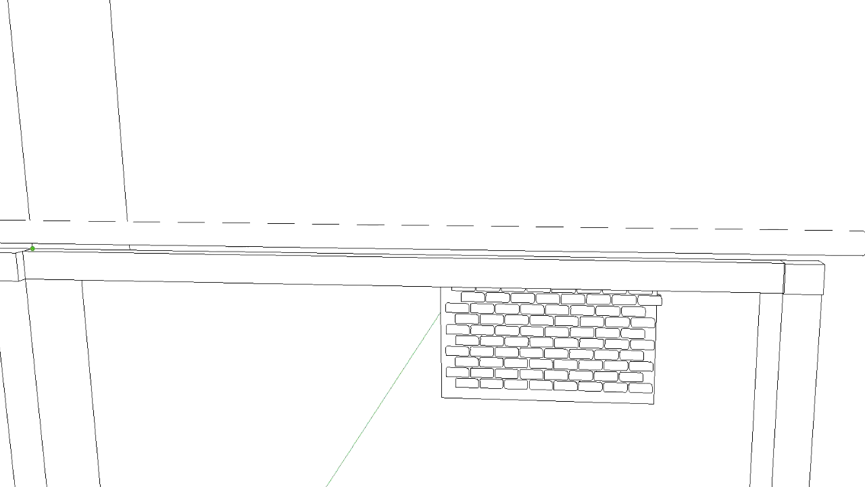
pyautogui.click(780, 259)
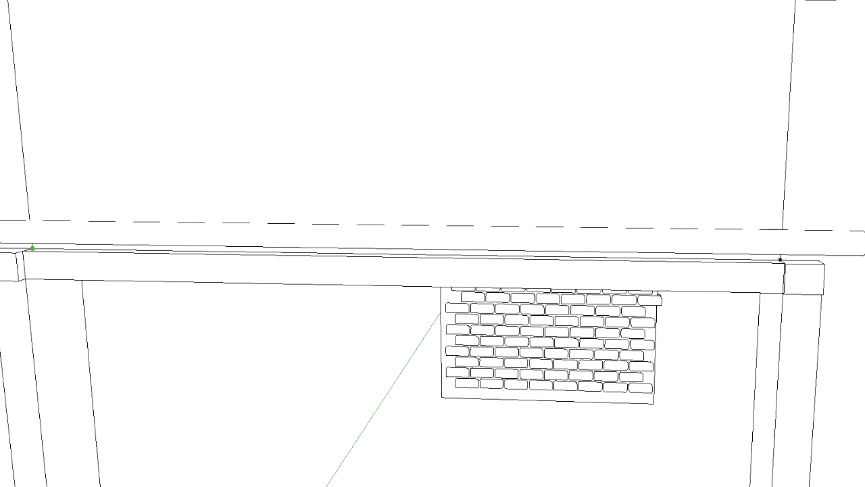
pyautogui.click(33, 248)
pyautogui.scroll(-4, 651, 23)
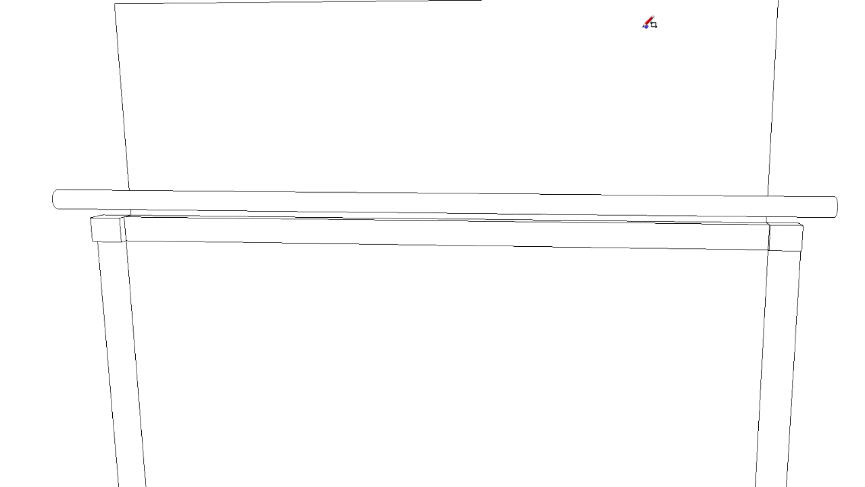
pyautogui.scroll(-2, 628, 31)
pyautogui.scroll(-1, 627, 31)
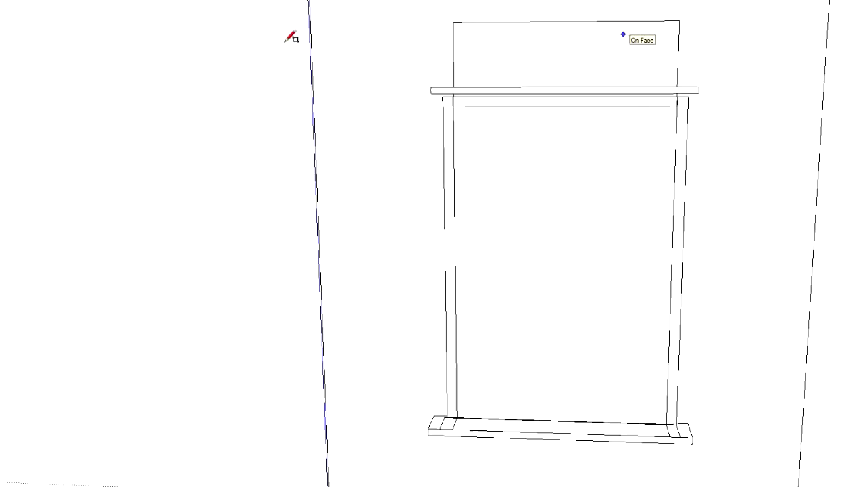
# Delete the face closing off the window opening inside the frame
pyautogui.click(553, 215)
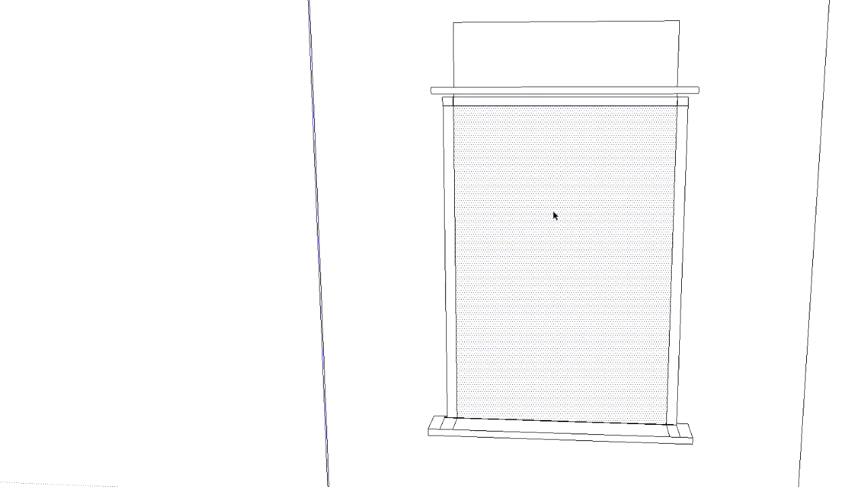
pyautogui.press('Delete')
pyautogui.scroll(1, 578, 44)
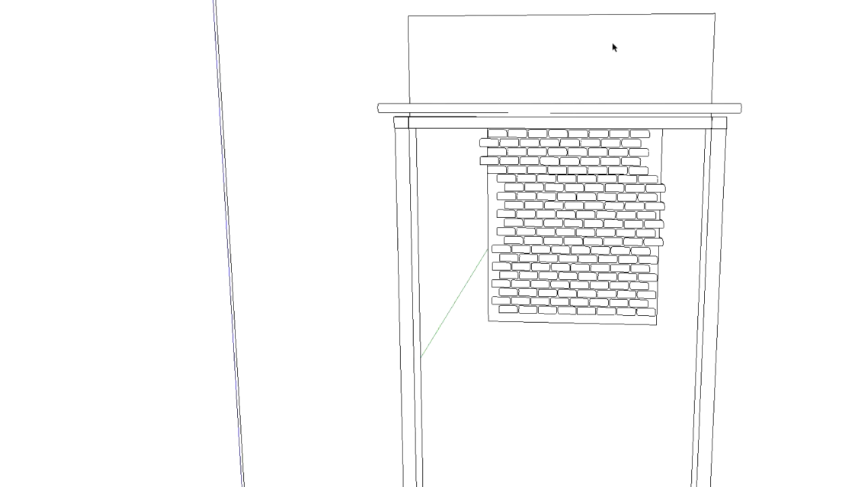
pyautogui.moveTo(565, 60); pyautogui.dragTo(585, 14, button='middle')
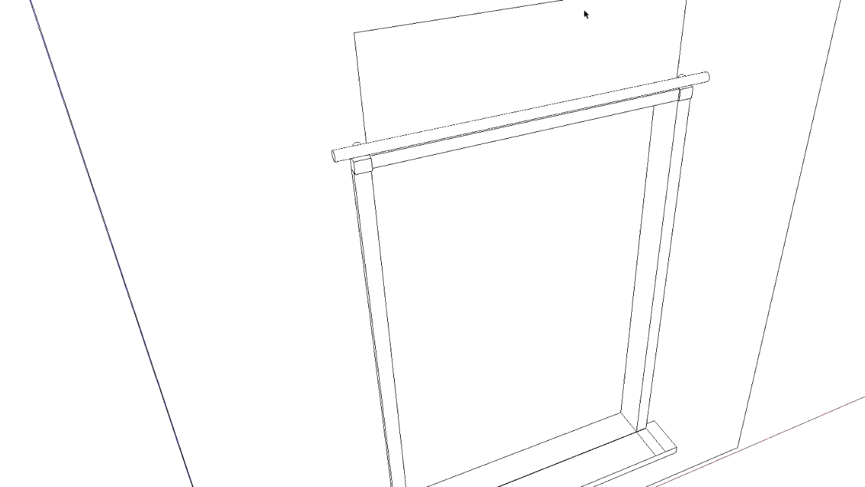
pyautogui.moveTo(660, 45); pyautogui.dragTo(608, 0, button='middle')
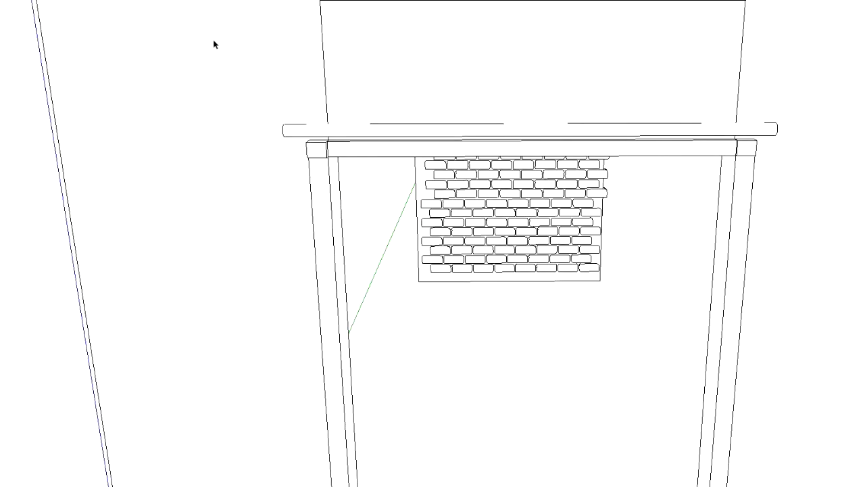
pyautogui.scroll(2, 464, 91)
pyautogui.scroll(-1, 409, 88)
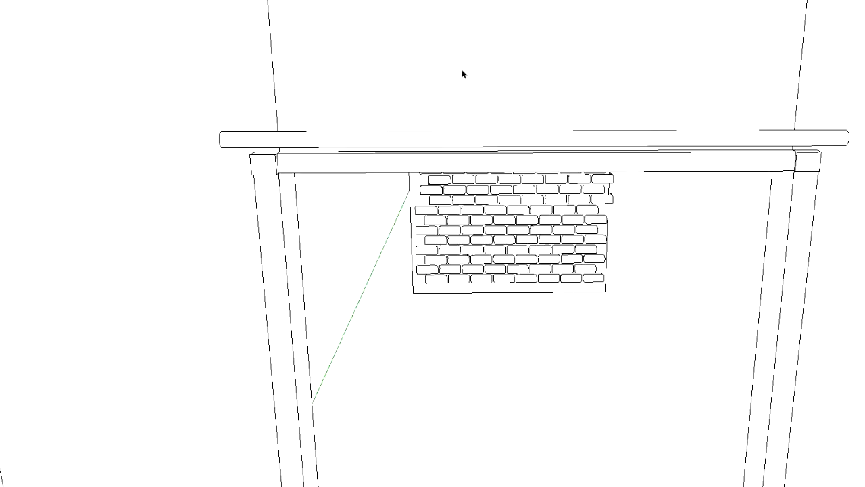
pyautogui.scroll(-2, 464, 75)
# Draw both diagonals of the rectangle above the window, from each upper corner to the opposite lower corner
pyautogui.moveTo(203, 75); pyautogui.dragTo(320, 67, button='middle')
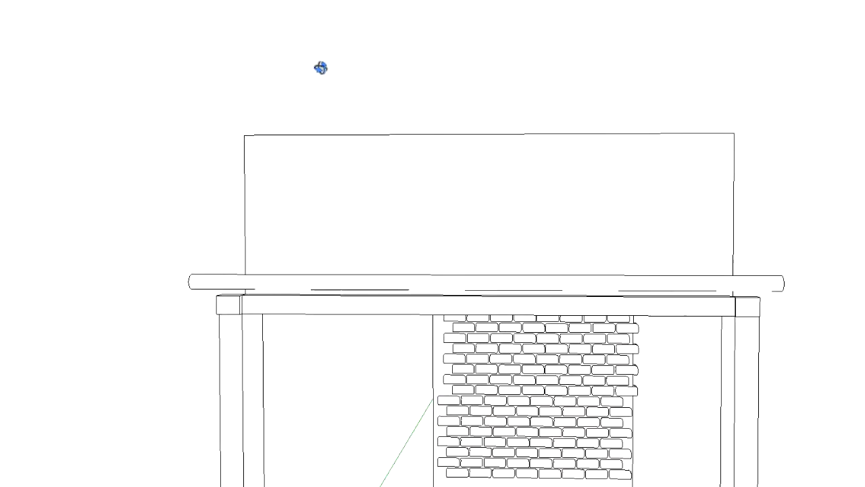
pyautogui.click(245, 136)
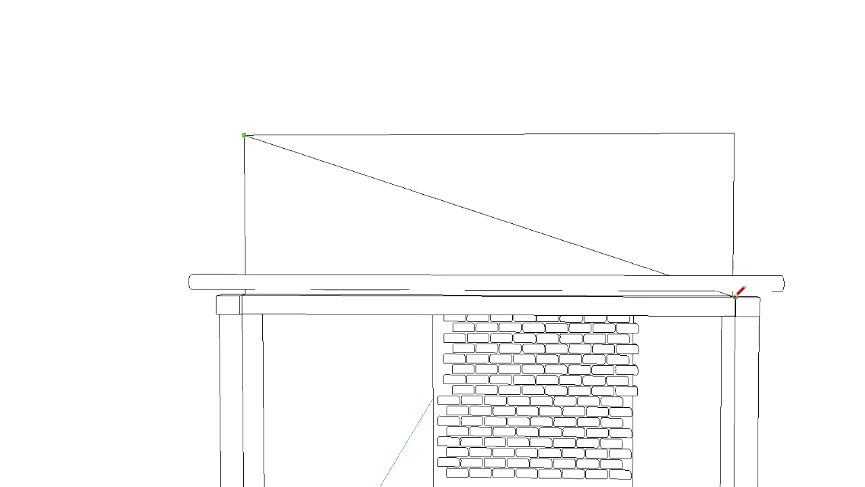
pyautogui.scroll(3, 735, 295)
pyautogui.moveTo(735, 296); pyautogui.dragTo(736, 333, button='middle')
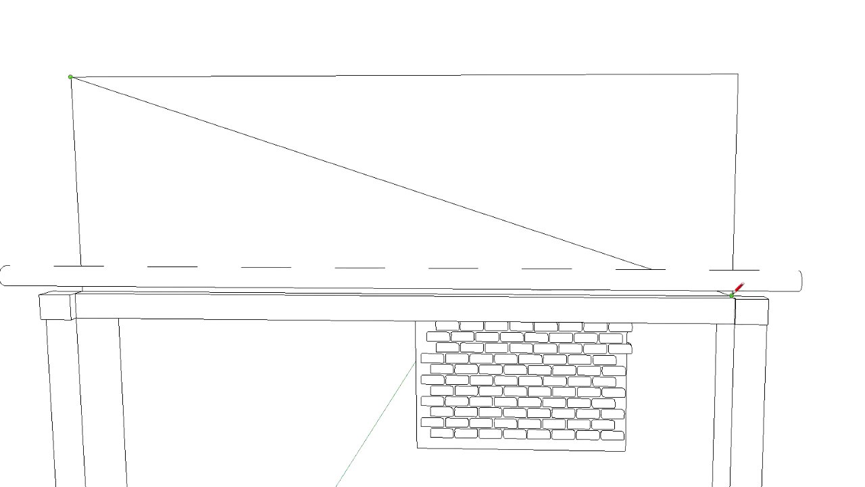
pyautogui.click(732, 296)
pyautogui.click(738, 73)
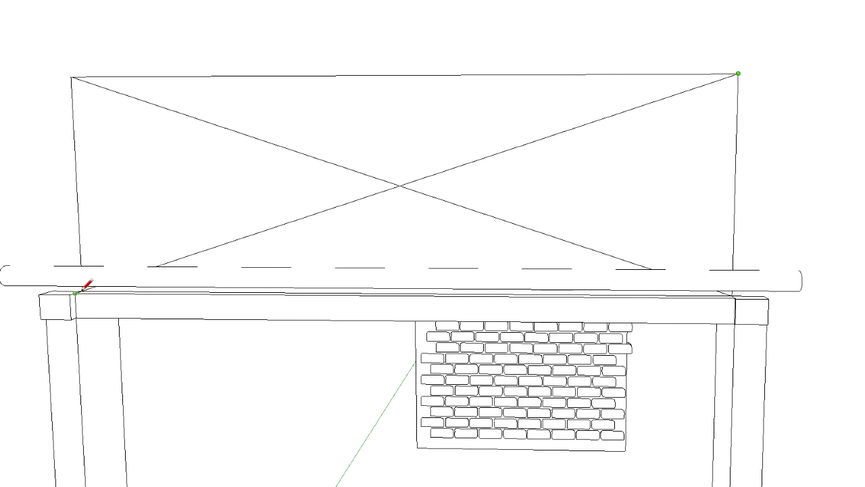
pyautogui.scroll(1, 81, 291)
pyautogui.scroll(1, 84, 292)
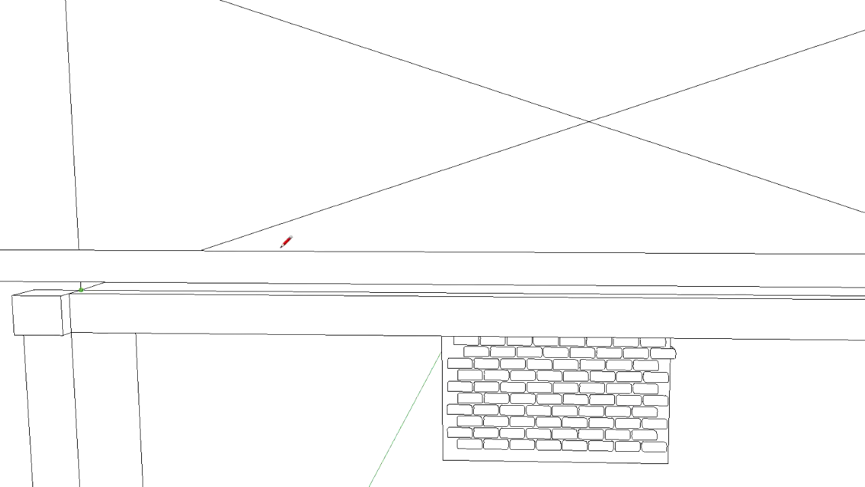
# Draw a vertical centre line from the midpoint of the rectangle's upper edge down to its lower edge behind the rod
pyautogui.scroll(-4, 317, 227)
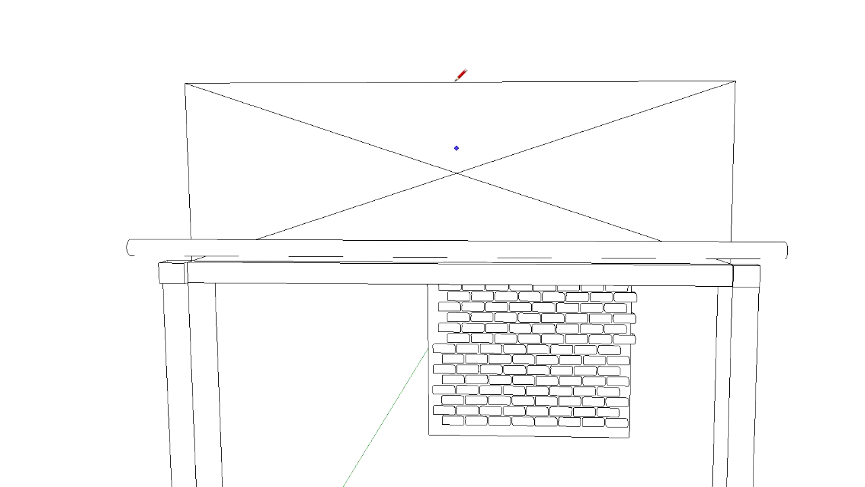
pyautogui.scroll(3, 462, 257)
pyautogui.click(462, 256)
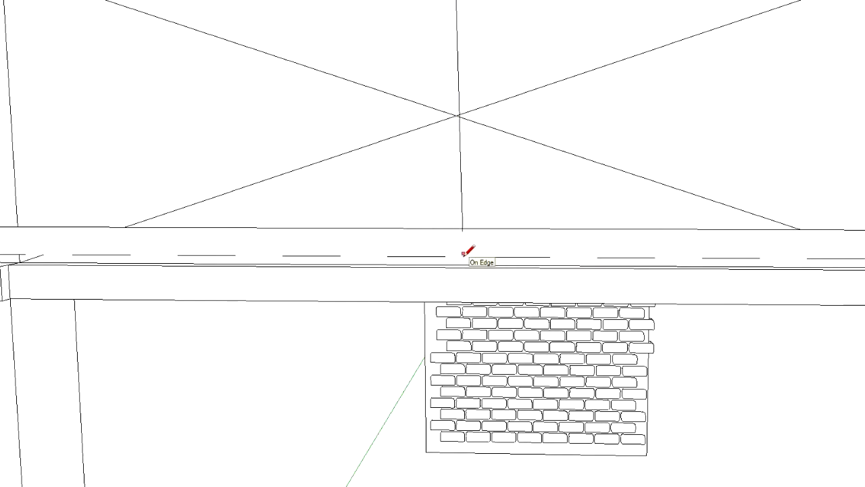
# Examine the centre line's lower end and the rectangle's lower corners behind the rod from several angles
pyautogui.moveTo(462, 254)
pyautogui.mouseDown(button='middle')
pyautogui.moveTo(453, 293)
pyautogui.moveTo(438, 297)
pyautogui.moveTo(425, 394)
pyautogui.moveTo(564, 475)
pyautogui.moveTo(853, 409)
pyautogui.moveTo(716, 399)
pyautogui.mouseUp(button='middle')
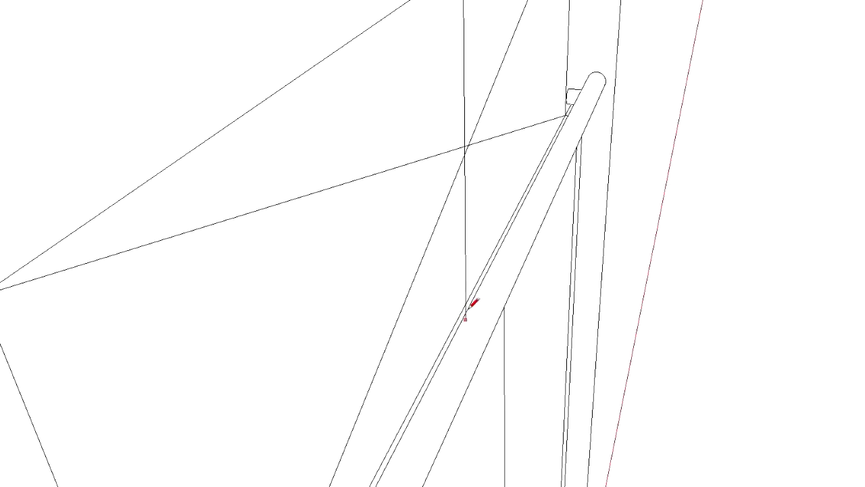
pyautogui.moveTo(510, 166)
pyautogui.mouseDown(button='middle')
pyautogui.moveTo(469, 79)
pyautogui.moveTo(187, 91)
pyautogui.mouseUp(button='middle')
pyautogui.scroll(-1, 187, 93)
pyautogui.moveTo(288, 48)
pyautogui.mouseDown(button='middle')
pyautogui.moveTo(171, 33)
pyautogui.moveTo(101, 0)
pyautogui.moveTo(122, 3)
pyautogui.mouseUp(button='middle')
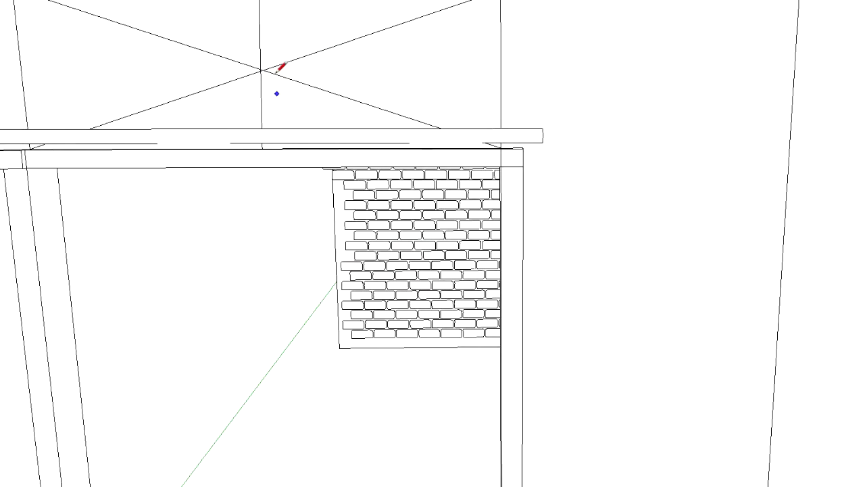
pyautogui.keyDown('shift'); pyautogui.moveTo(236, 63); pyautogui.dragTo(367, 166, button='middle'); pyautogui.keyUp('shift')
pyautogui.scroll(3, 361, 162)
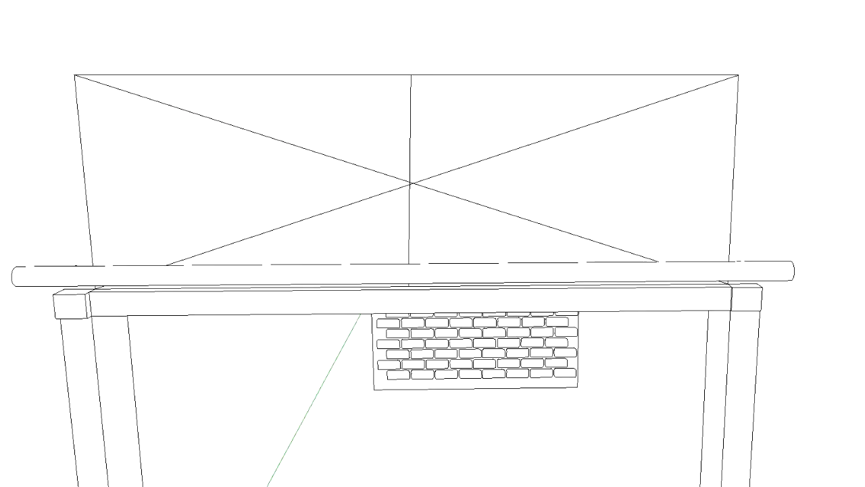
pyautogui.scroll(2, 174, 357)
pyautogui.moveTo(170, 332); pyautogui.dragTo(152, 371, button='middle')
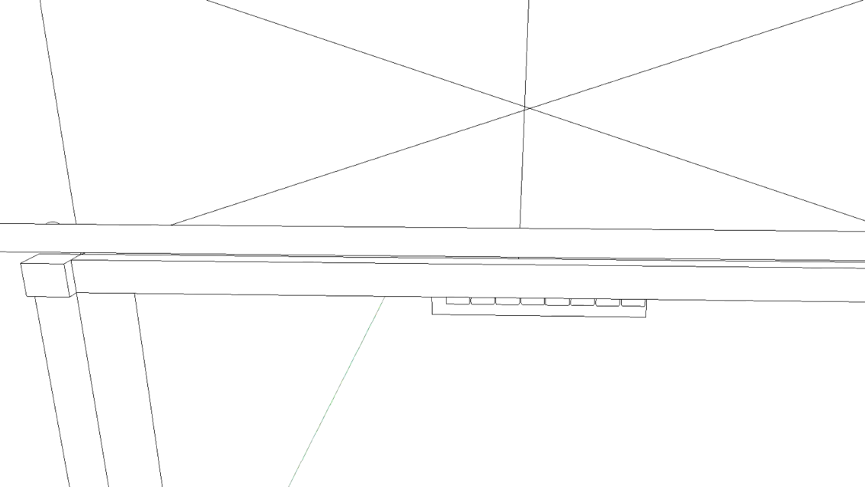
# Draw an arc from one diagonal to the other, rising to the midpoint of the rectangle's upper edge
pyautogui.tripleClick(120, 241)
pyautogui.click(129, 245)
pyautogui.moveTo(206, 145)
pyautogui.mouseDown(button='middle')
pyautogui.moveTo(196, 243)
pyautogui.moveTo(115, 324)
pyautogui.moveTo(329, 164)
pyautogui.moveTo(376, 113)
pyautogui.moveTo(297, 265)
pyautogui.mouseUp(button='middle')
pyautogui.scroll(-3, 291, 191)
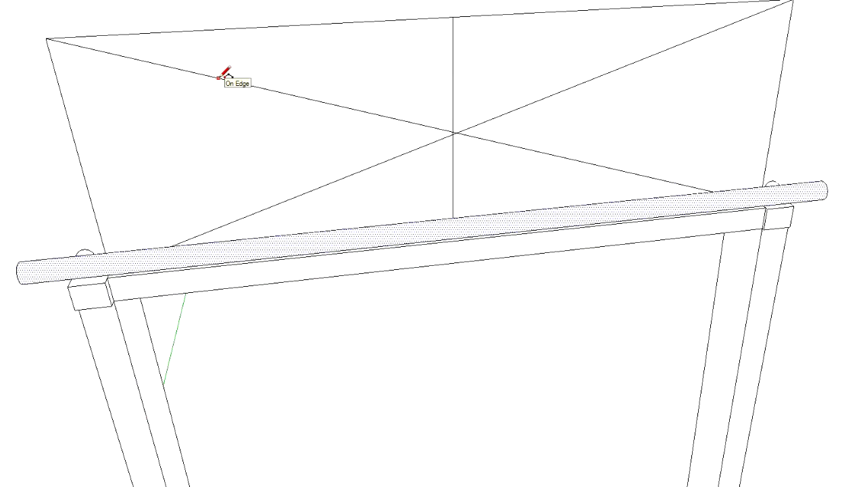
pyautogui.click(647, 57)
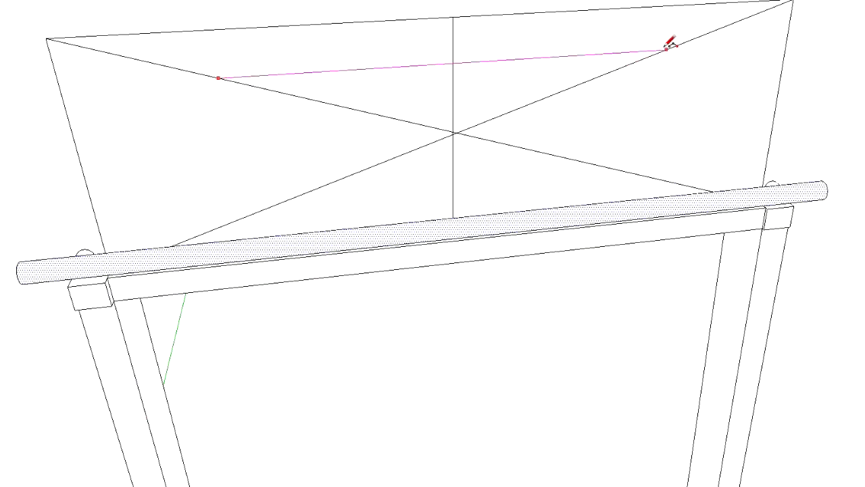
pyautogui.click(667, 50)
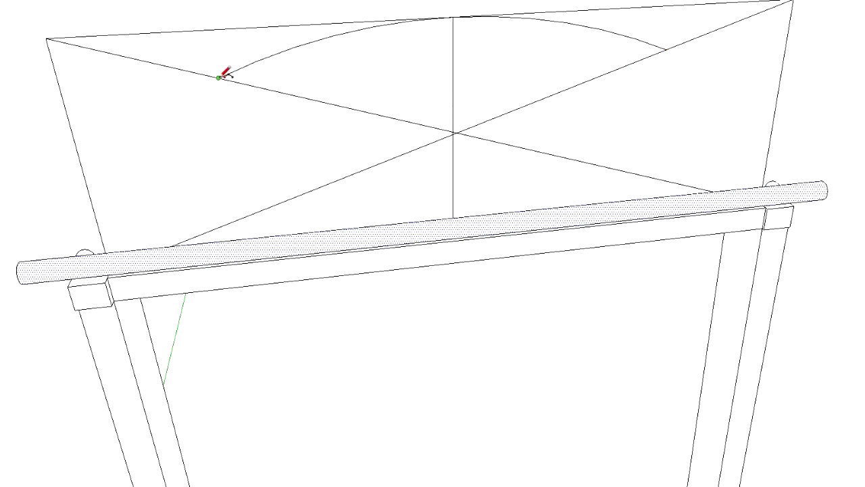
# Try joining both ends of the central arc to the rectangle's side edges with short arcs, and undo them
pyautogui.click(84, 158)
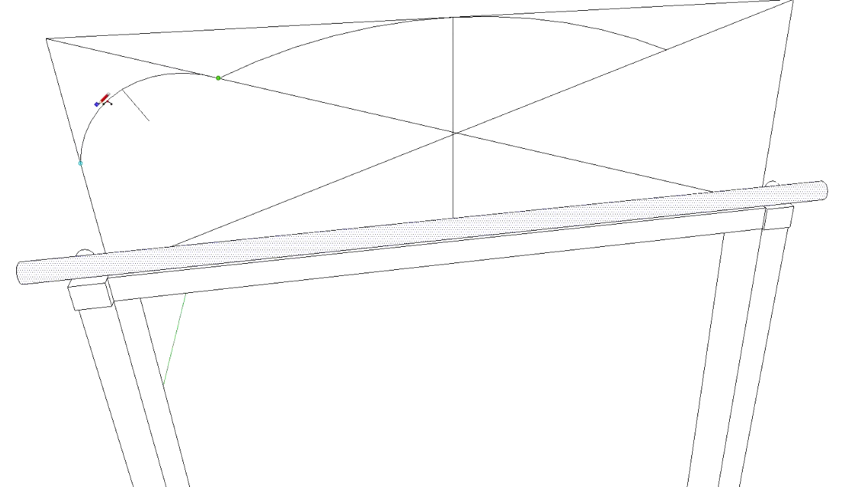
pyautogui.click(101, 103)
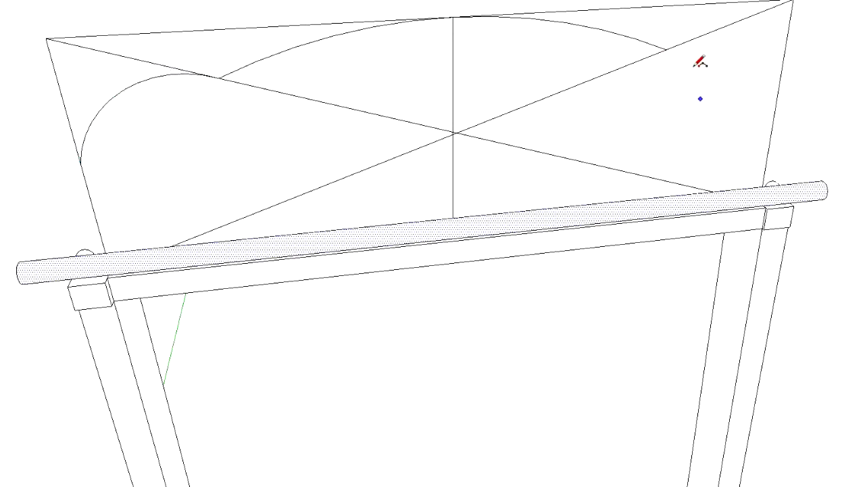
pyautogui.click(668, 49)
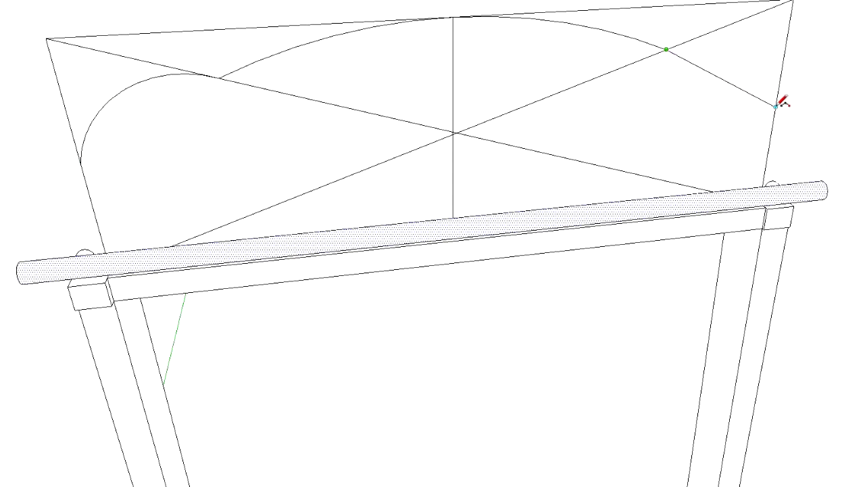
pyautogui.click(769, 61)
pyautogui.moveTo(753, 104)
pyautogui.mouseDown(button='middle')
pyautogui.moveTo(692, 41)
pyautogui.moveTo(701, 19)
pyautogui.moveTo(689, 15)
pyautogui.mouseUp(button='middle')
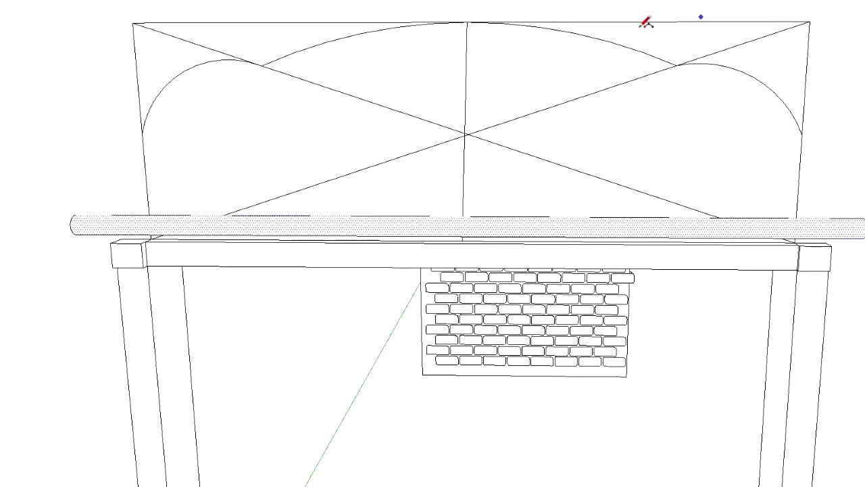
pyautogui.hotkey('ctrl', 'z')
pyautogui.hotkey('ctrl', 'z')
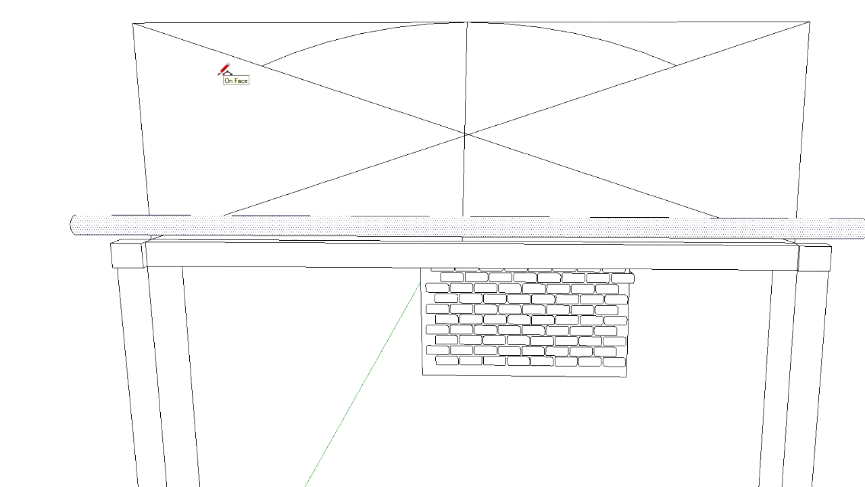
# Draw a curved shoulder from the central arc's left end down to the rectangle's left edge just above the rod
pyautogui.click(261, 66)
pyautogui.click(148, 195)
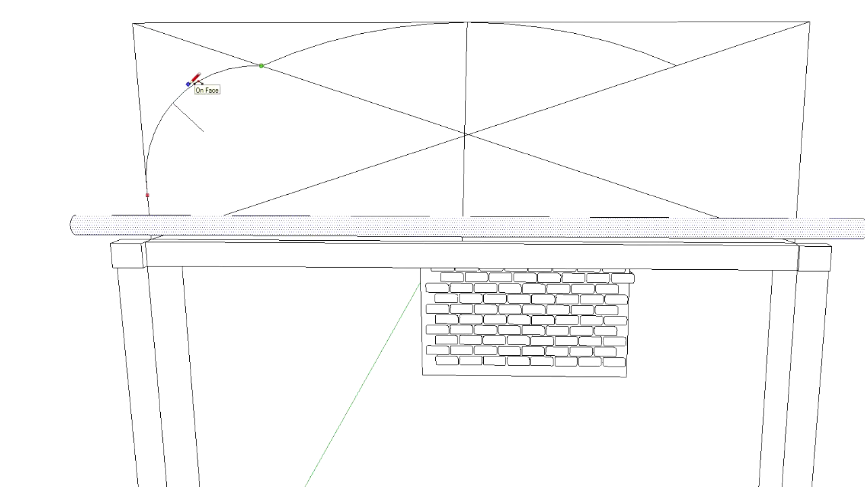
pyautogui.click(192, 84)
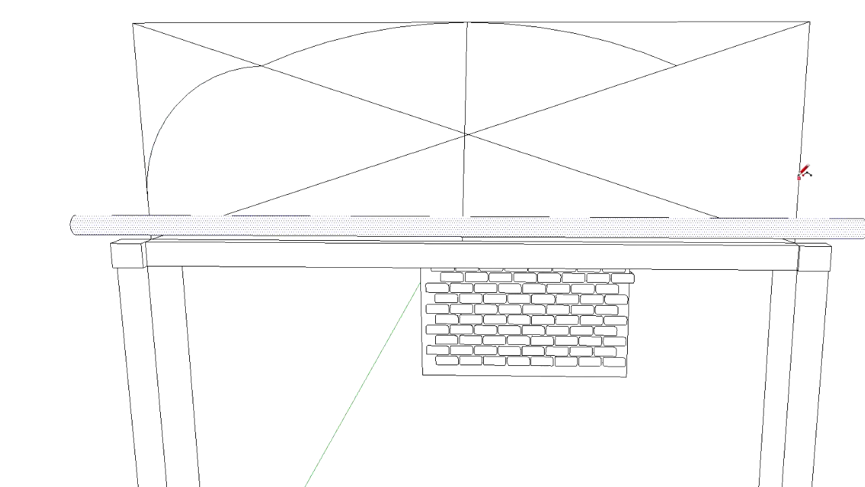
# Draw a horizontal line across the rectangle just above the rod, from its left edge to its right edge
pyautogui.moveTo(160, 137); pyautogui.dragTo(486, 134, button='middle')
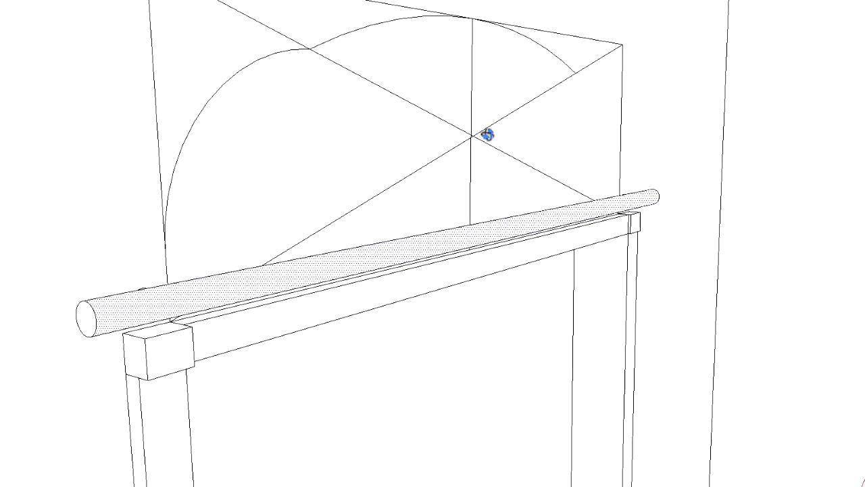
pyautogui.click(164, 249)
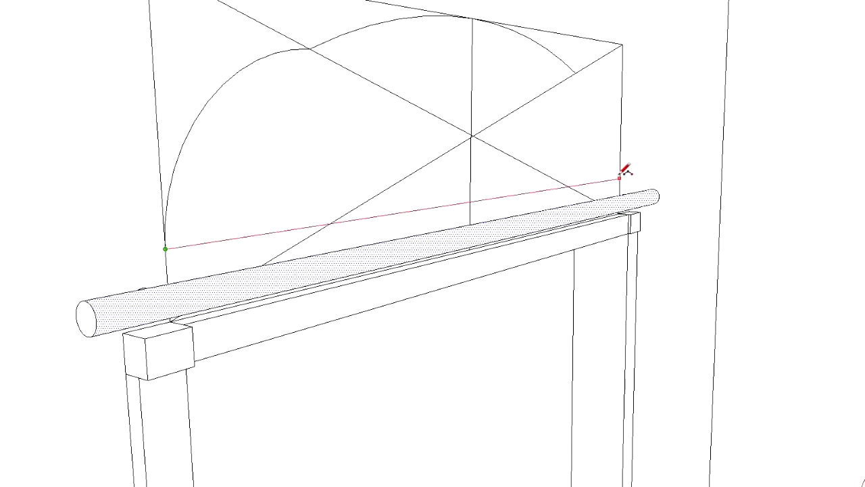
pyautogui.click(619, 178)
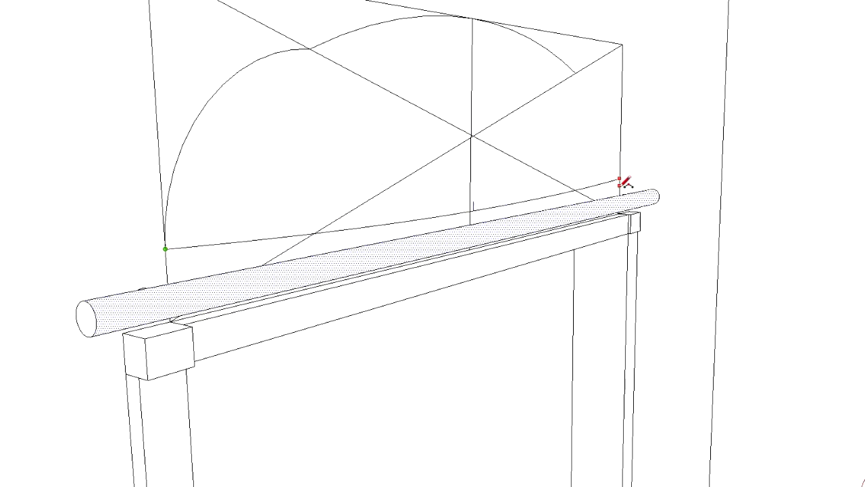
pyautogui.moveTo(669, 150)
pyautogui.mouseDown(button='middle')
pyautogui.moveTo(455, 169)
pyautogui.moveTo(448, 150)
pyautogui.mouseUp(button='middle')
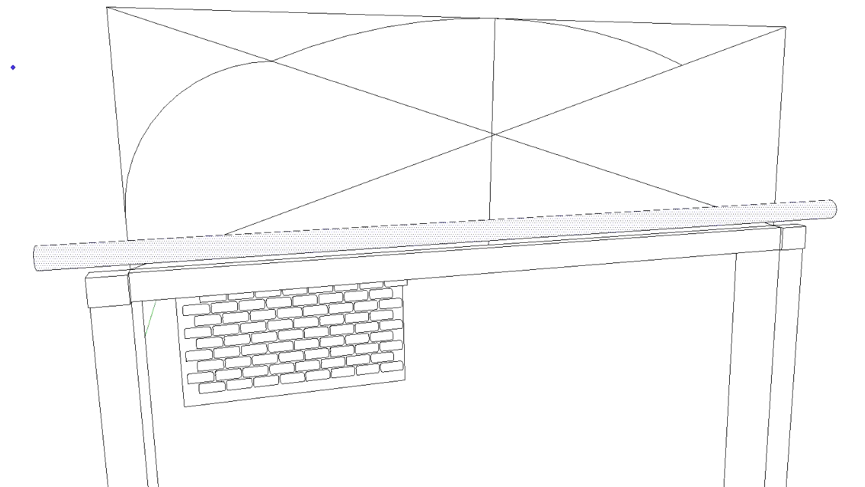
pyautogui.click(126, 214)
pyautogui.click(775, 184)
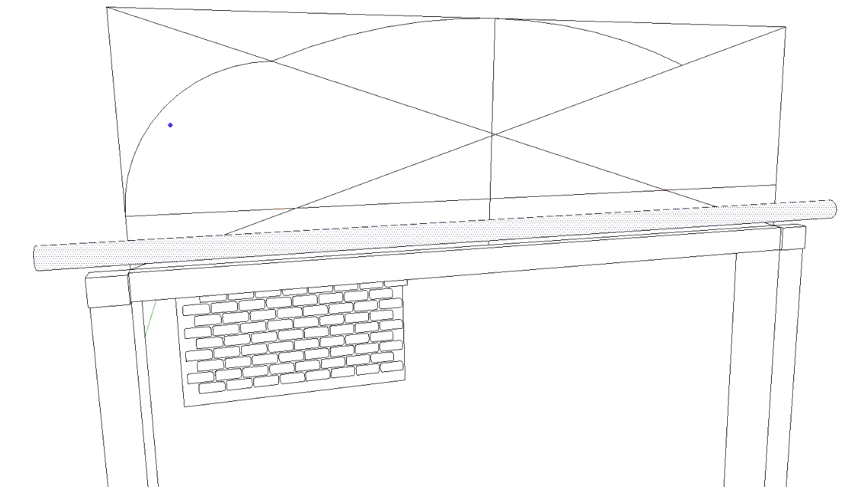
# Draw the matching shoulder arc from the central arc's right end to the horizontal line's right end
pyautogui.click(682, 65)
pyautogui.click(775, 184)
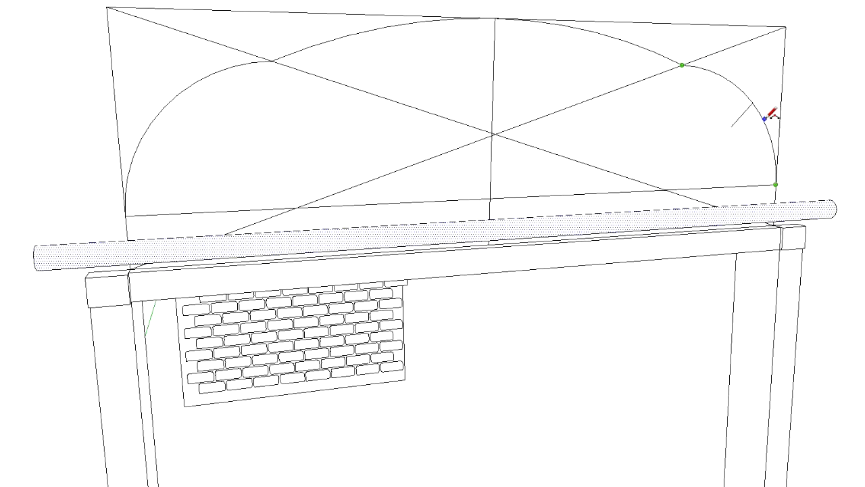
pyautogui.click(769, 117)
# Try a smaller inner arc running inside the left shoulder arc, and undo it
pyautogui.moveTo(793, 128)
pyautogui.mouseDown(button='middle')
pyautogui.moveTo(575, 135)
pyautogui.moveTo(615, 137)
pyautogui.moveTo(613, 121)
pyautogui.mouseUp(button='middle')
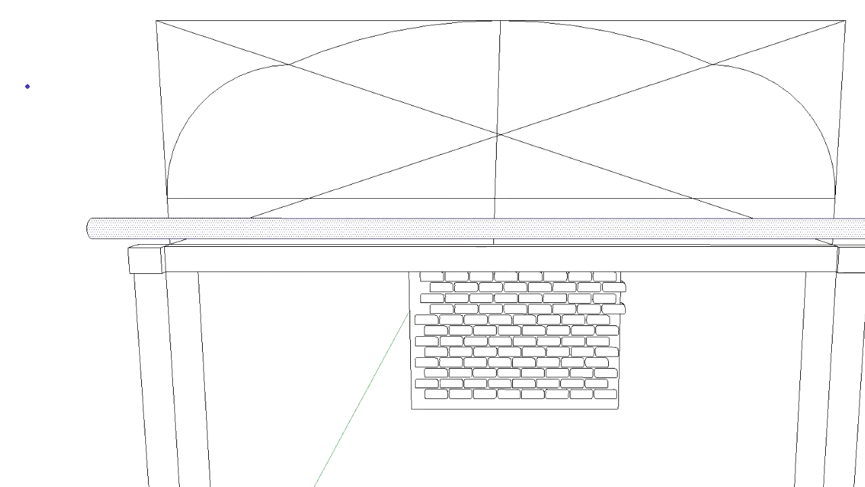
pyautogui.click(187, 197)
pyautogui.click(306, 70)
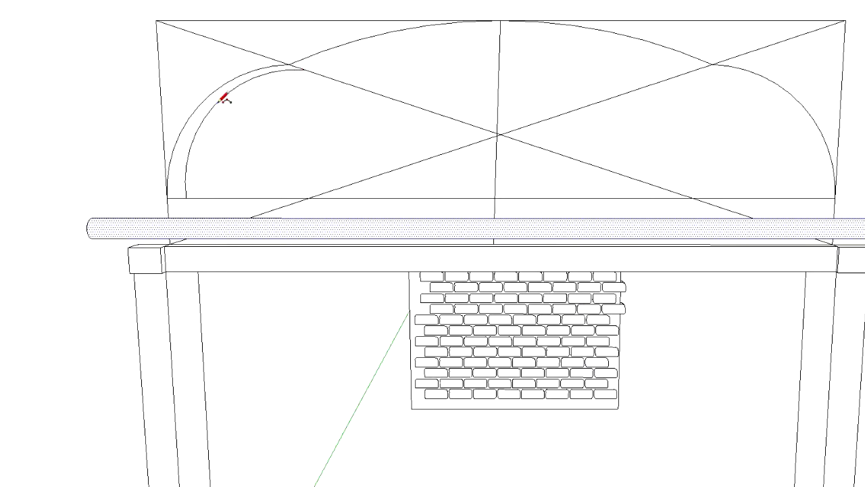
pyautogui.click(229, 99)
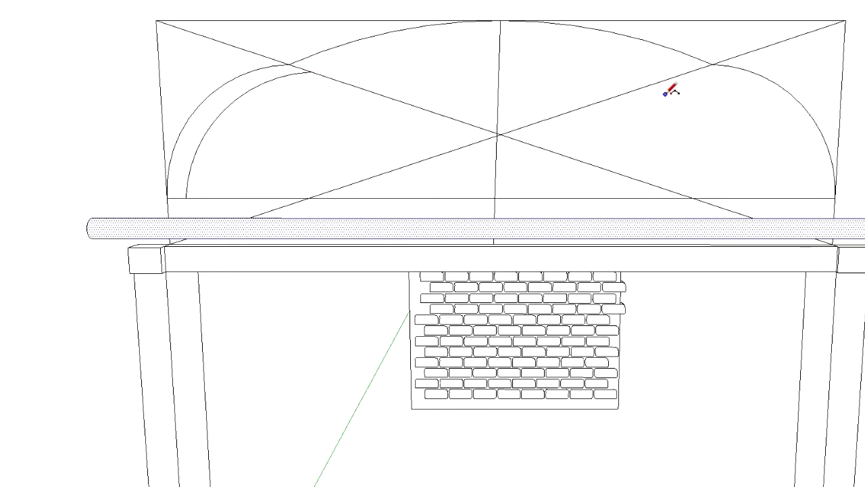
pyautogui.hotkey('ctrl', 'z')
# Delete the diagonal and centre-line segments that meet at the crossing inside the arched outline
pyautogui.click(11, 19)
pyautogui.click(428, 142)
pyautogui.click(467, 150)
pyautogui.keyDown('shift'); pyautogui.click(511, 150); pyautogui.keyUp('shift')
pyautogui.keyDown('shift'); pyautogui.click(529, 135); pyautogui.keyUp('shift')
pyautogui.keyDown('shift'); pyautogui.click(512, 119); pyautogui.keyUp('shift')
pyautogui.keyDown('shift'); pyautogui.click(488, 119); pyautogui.keyUp('shift')
pyautogui.press('Delete')
# Delete the remaining construction line segments around the horizontal line and behind the rod
pyautogui.moveTo(501, 135); pyautogui.dragTo(259, 148, button='middle')
pyautogui.click(497, 110)
pyautogui.keyDown('shift'); pyautogui.click(521, 111); pyautogui.keyUp('shift')
pyautogui.keyDown('shift'); pyautogui.click(546, 114); pyautogui.keyUp('shift')
pyautogui.keyDown('shift'); pyautogui.click(485, 159); pyautogui.keyUp('shift')
pyautogui.keyDown('shift'); pyautogui.click(518, 194); pyautogui.keyUp('shift')
pyautogui.keyDown('shift'); pyautogui.click(546, 164); pyautogui.keyUp('shift')
pyautogui.keyDown('shift'); pyautogui.click(547, 163); pyautogui.keyUp('shift')
pyautogui.keyDown('shift'); pyautogui.click(548, 163); pyautogui.keyUp('shift')
pyautogui.keyDown('shift'); pyautogui.click(519, 168); pyautogui.keyUp('shift')
pyautogui.keyDown('shift'); pyautogui.click(457, 181); pyautogui.keyUp('shift')
pyautogui.keyDown('shift'); pyautogui.click(637, 255); pyautogui.keyUp('shift')
pyautogui.keyDown('shift'); pyautogui.click(726, 288); pyautogui.keyUp('shift')
pyautogui.keyDown('shift'); pyautogui.click(429, 174); pyautogui.keyUp('shift')
pyautogui.press('Delete')
# Delete the rectangle's upper and side edges that lie outside the arched outline
pyautogui.moveTo(464, 167); pyautogui.dragTo(534, 148, button='middle')
pyautogui.click(165, 49)
pyautogui.keyDown('shift'); pyautogui.click(204, 29); pyautogui.keyUp('shift')
pyautogui.keyDown('shift'); pyautogui.click(466, 18); pyautogui.keyUp('shift')
pyautogui.keyDown('shift'); pyautogui.click(816, 21); pyautogui.keyUp('shift')
pyautogui.keyDown('shift'); pyautogui.click(832, 38); pyautogui.keyUp('shift')
pyautogui.keyDown('shift'); pyautogui.click(864, 128); pyautogui.keyUp('shift')
pyautogui.press('Delete')
# Push the arched face above the rod back through the wall to cut an arched opening
pyautogui.moveTo(534, 48); pyautogui.dragTo(352, 8, button='middle')
pyautogui.press('p')
pyautogui.click(551, 137)
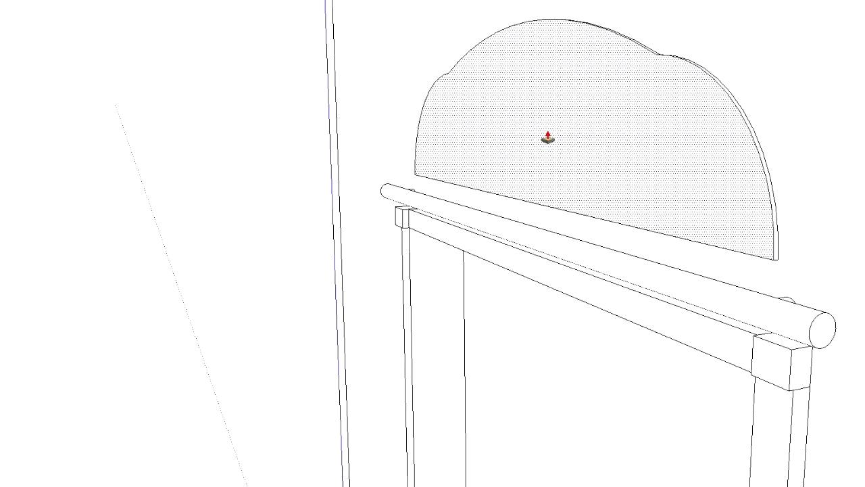
pyautogui.click(541, 139)
pyautogui.moveTo(541, 140); pyautogui.dragTo(821, 155, button='middle')
pyautogui.click(520, 135)
pyautogui.click(534, 105)
pyautogui.moveTo(534, 105); pyautogui.dragTo(513, 170, button='middle')
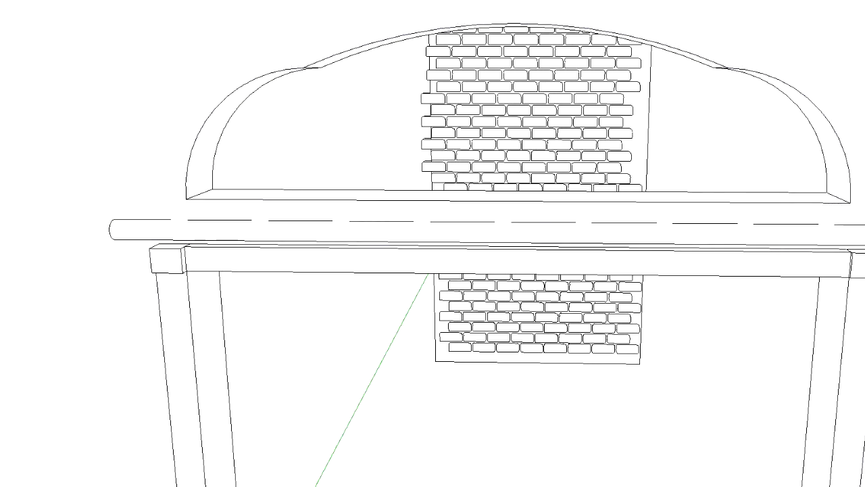
# Copy the front outline of the arched opening, including its base line, to the empty space beside the wall
pyautogui.click(348, 52)
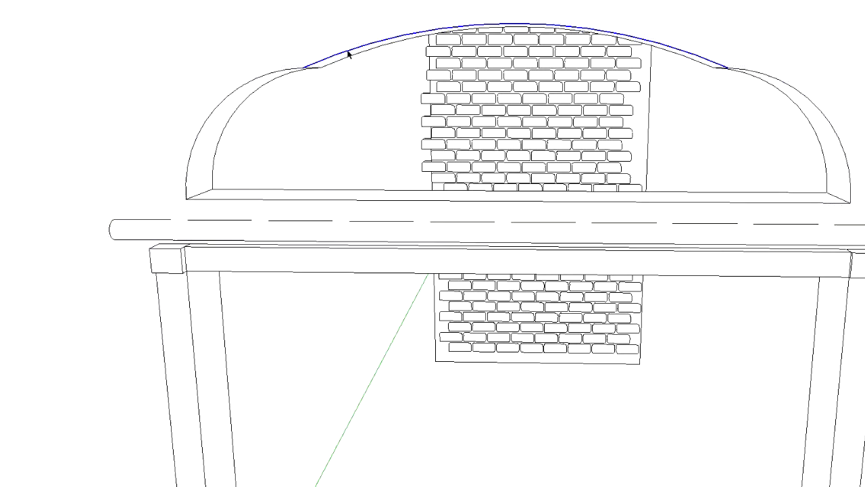
pyautogui.keyDown('shift'); pyautogui.click(282, 74); pyautogui.keyUp('shift')
pyautogui.keyDown('shift'); pyautogui.click(247, 200); pyautogui.keyUp('shift')
pyautogui.keyDown('shift'); pyautogui.click(832, 113); pyautogui.keyUp('shift')
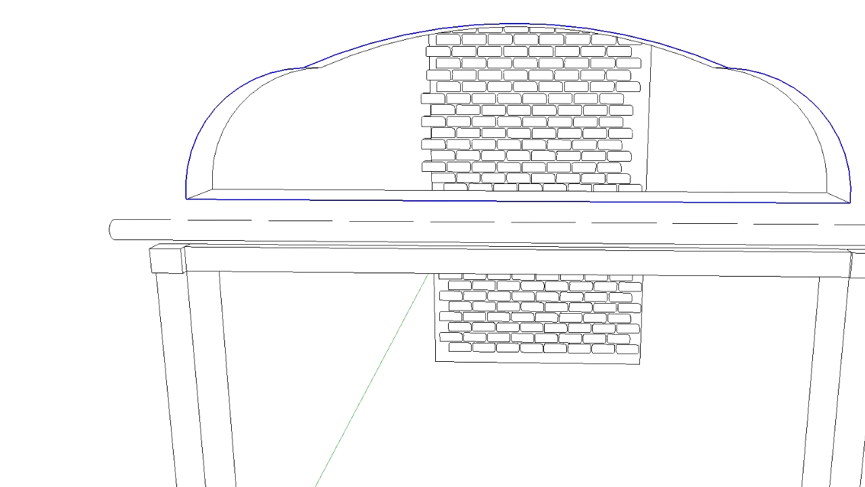
pyautogui.press('m')
pyautogui.press('ctrl')
pyautogui.click(186, 199)
pyautogui.scroll(-6, 118, 207)
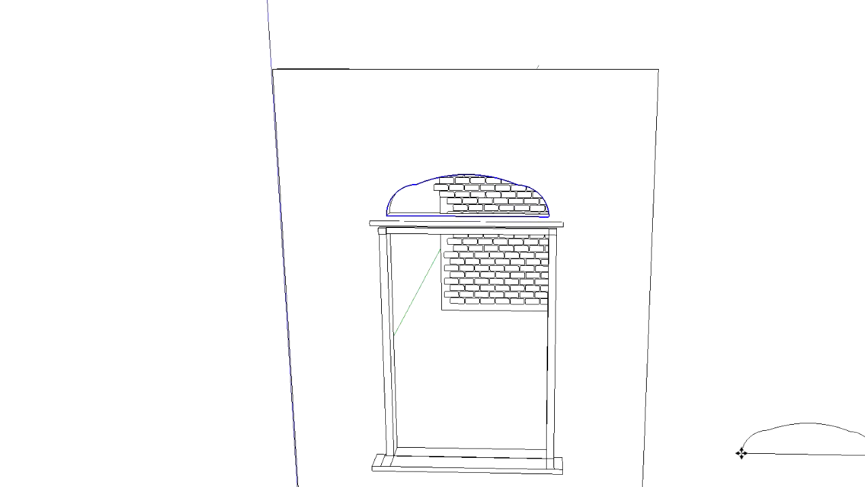
pyautogui.click(741, 452)
# Draw a rectangle across the copied arched outline, starting from its lower left corner, to form a face
pyautogui.moveTo(741, 452); pyautogui.dragTo(831, 398, button='middle')
pyautogui.press('s')
pyautogui.moveTo(808, 363); pyautogui.dragTo(831, 355)
pyautogui.press('space')
pyautogui.click(749, 387)
pyautogui.click(696, 402)
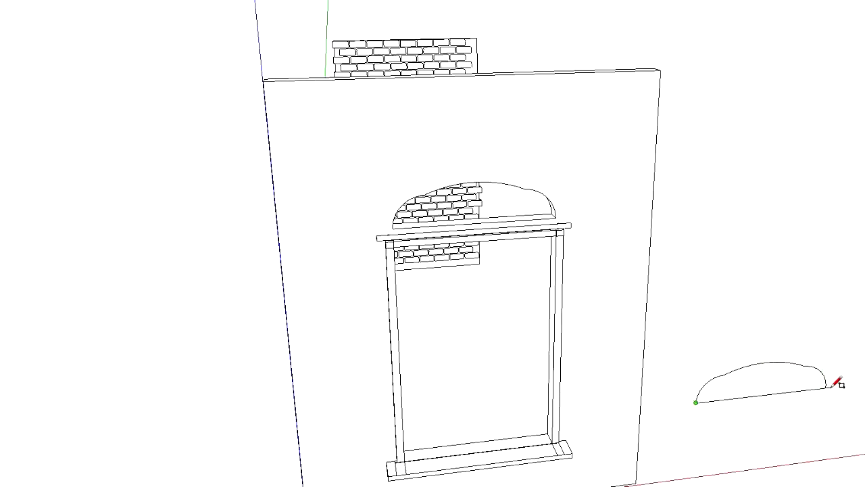
pyautogui.moveTo(819, 364); pyautogui.dragTo(814, 400, button='middle')
pyautogui.click(863, 303)
# Delete the surplus rectangle edges around the copied outline and extrude its face into a thin arched panel
pyautogui.press('space')
pyautogui.click(800, 322)
pyautogui.click(836, 309)
pyautogui.keyDown('shift'); pyautogui.click(838, 304); pyautogui.keyUp('shift')
pyautogui.keyDown('shift'); pyautogui.click(858, 320); pyautogui.keyUp('shift')
pyautogui.press('Delete')
pyautogui.press('p')
pyautogui.doubleClick(805, 329)
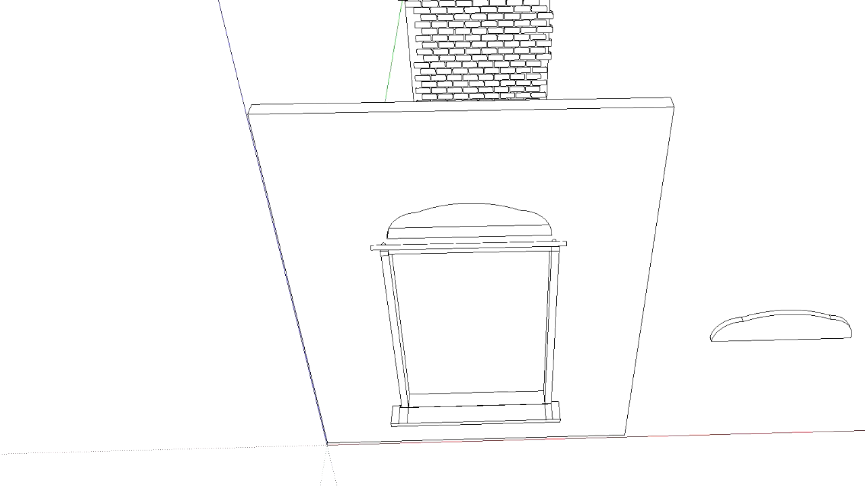
# Try moving the arched panel by its base midpoint onto the opening above the rod, and undo the move
pyautogui.press('space')
pyautogui.tripleClick(814, 329)
pyautogui.press('m')
pyautogui.click(783, 338)
pyautogui.click(468, 242)
pyautogui.scroll(5, 506, 219)
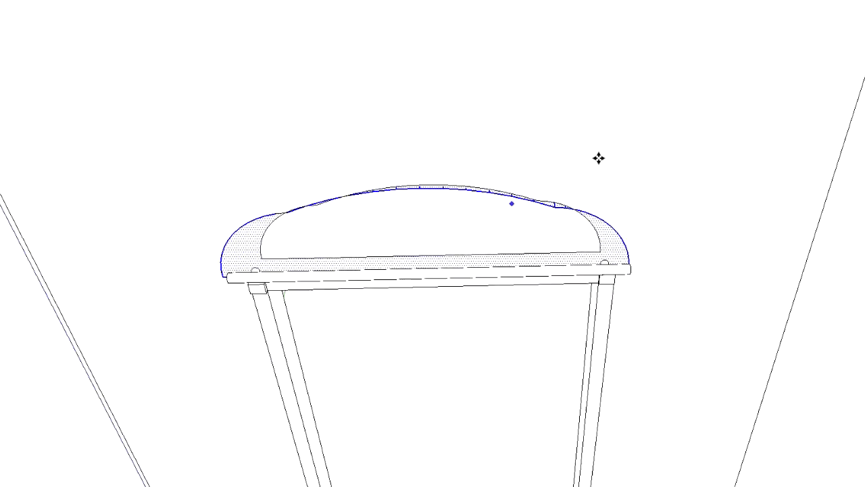
pyautogui.moveTo(599, 158); pyautogui.dragTo(462, 209, button='middle')
pyautogui.scroll(2, 483, 201)
pyautogui.click(624, 238)
pyautogui.press('Escape')
pyautogui.hotkey('ctrl', 'z')
# Try again to position the arched panel inside the opening above the rod, and undo the placement
pyautogui.scroll(-6, 409, 219)
pyautogui.click(533, 358)
pyautogui.scroll(5, 544, 354)
pyautogui.press('Escape')
pyautogui.scroll(-5, 475, 433)
pyautogui.click(500, 438)
pyautogui.press('ctrl')
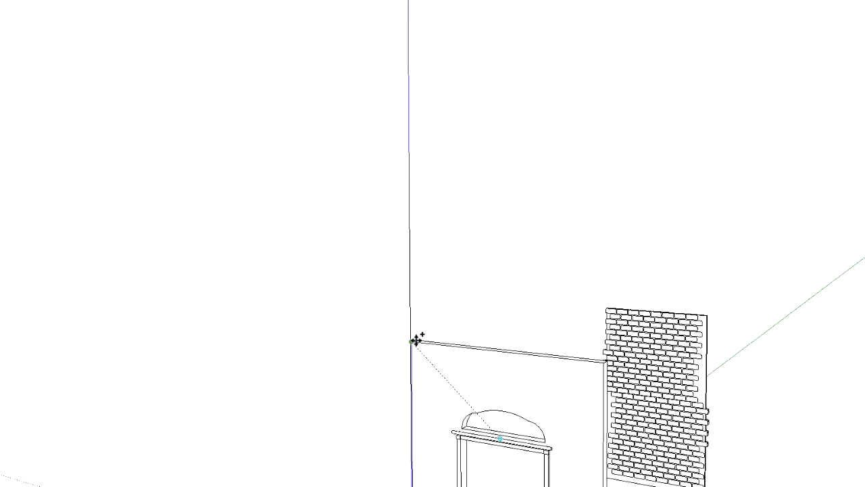
pyautogui.scroll(5, 389, 375)
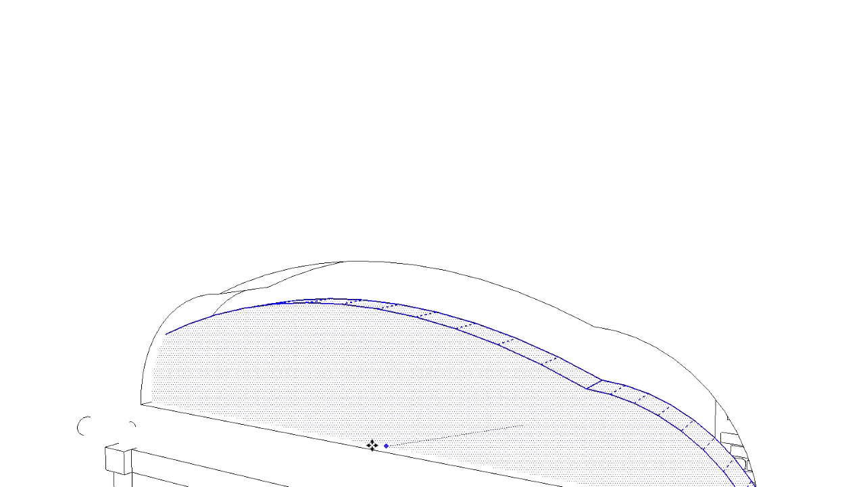
pyautogui.click(320, 314)
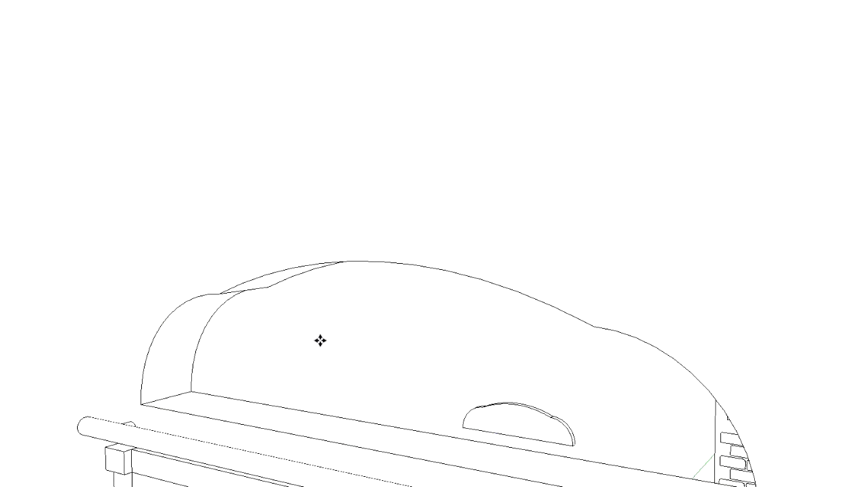
pyautogui.hotkey('ctrl', 'z')
# Select the arched panel beside the wall and move it up in front of the arched opening
pyautogui.scroll(-3, 518, 421)
pyautogui.scroll(-4, 508, 419)
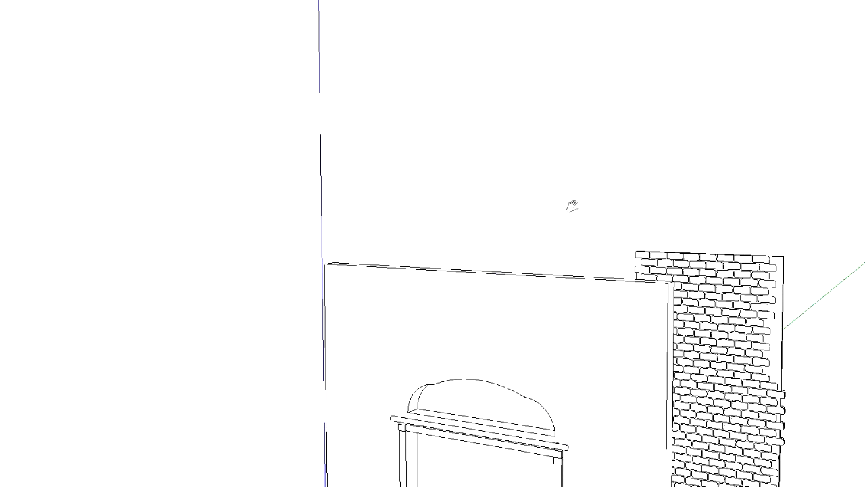
pyautogui.keyDown('shift'); pyautogui.moveTo(584, 273); pyautogui.dragTo(394, 56, button='middle'); pyautogui.keyUp('shift')
pyautogui.moveTo(506, 340)
pyautogui.keyDown('shift'); pyautogui.mouseDown(button='middle')
pyautogui.moveTo(531, 322)
pyautogui.moveTo(520, 325)
pyautogui.moveTo(523, 345)
pyautogui.mouseUp(button='middle'); pyautogui.keyUp('shift')
pyautogui.doubleClick(742, 469)
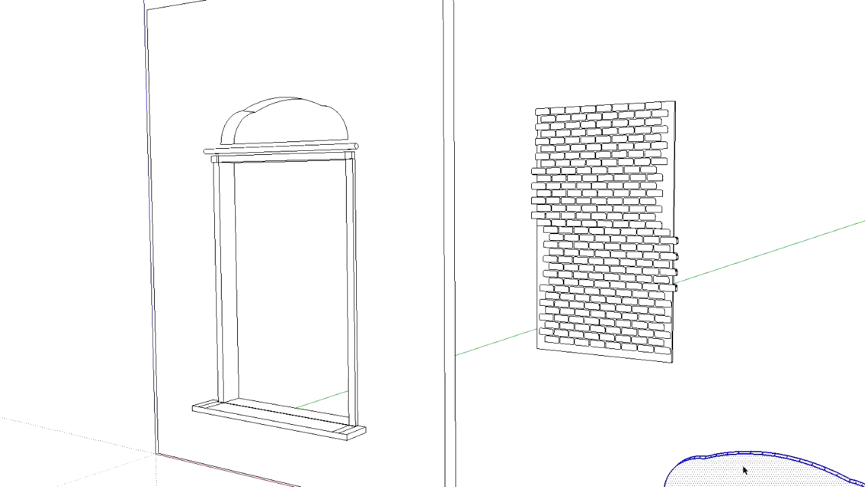
pyautogui.moveTo(746, 483); pyautogui.dragTo(299, 116)
pyautogui.click(299, 116)
# Move the arched panel flat onto the wall so it surrounds the arched opening and rests on the rod
pyautogui.moveTo(289, 128); pyautogui.dragTo(203, 197, button='middle')
pyautogui.click(449, 87)
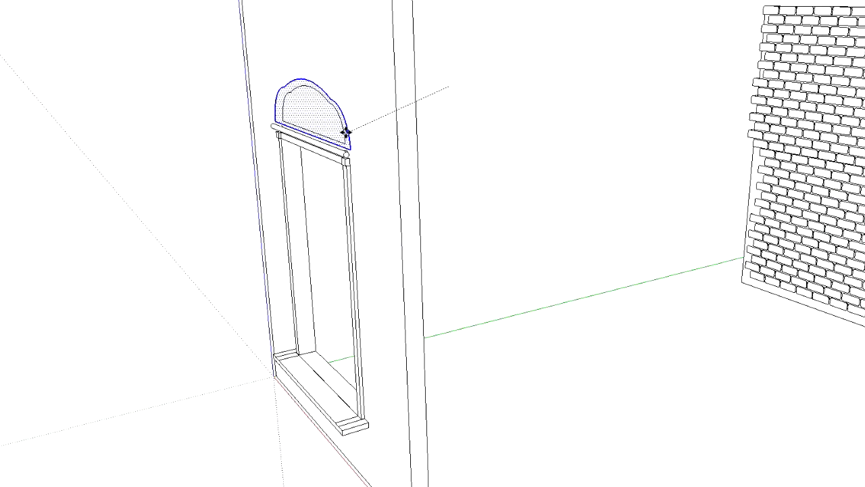
pyautogui.click(350, 134)
pyautogui.scroll(3, 273, 101)
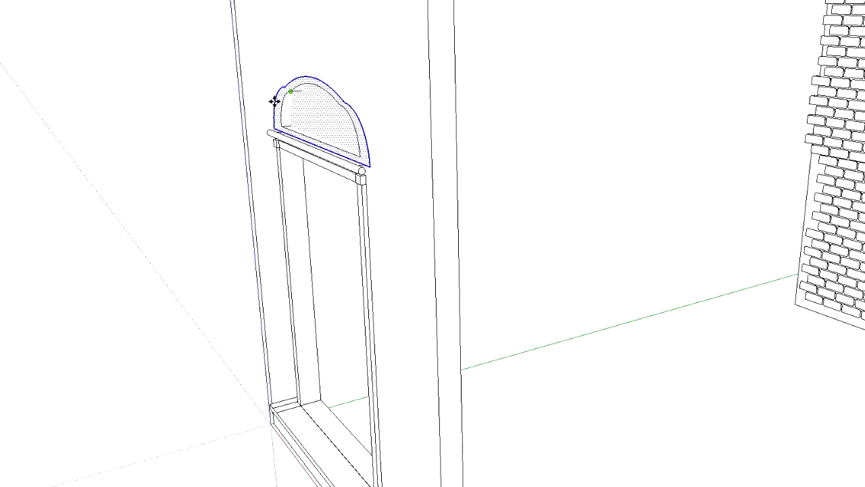
# Delete the panel face covering the arched opening, leaving an arched border around it
pyautogui.moveTo(488, 102); pyautogui.dragTo(583, 141, button='middle')
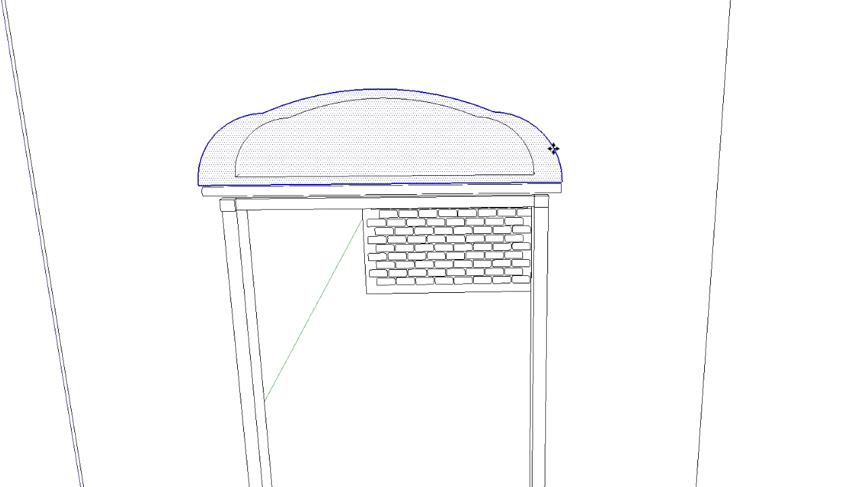
pyautogui.scroll(3, 477, 131)
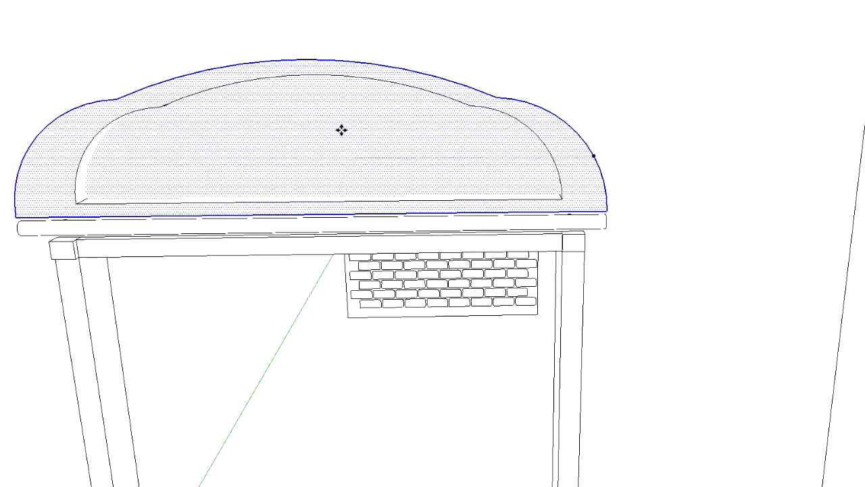
pyautogui.moveTo(359, 119); pyautogui.dragTo(139, 140, button='middle')
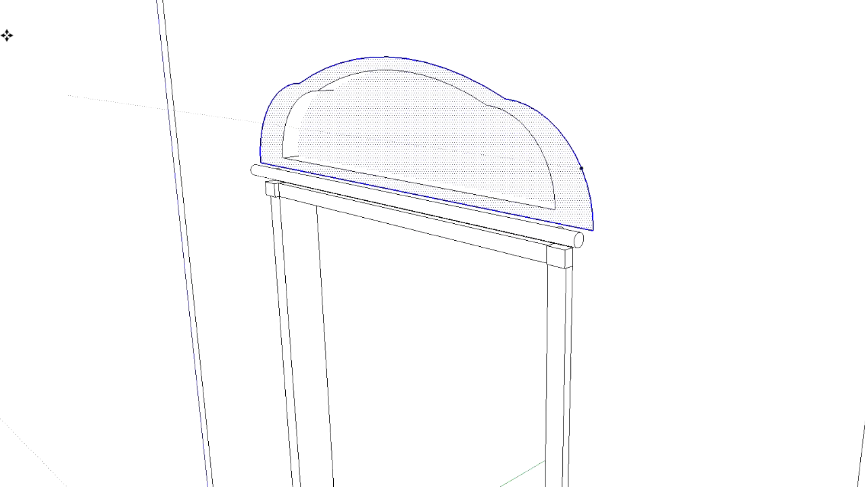
pyautogui.click(235, 123)
pyautogui.click(409, 132)
pyautogui.press('Delete')
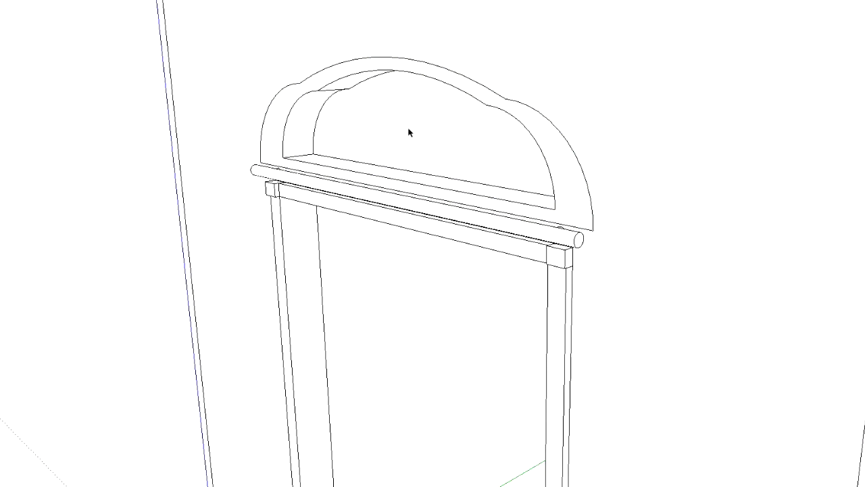
# Select the arched border's outer edges and scale them narrower along the red axis from the opposite point
pyautogui.moveTo(603, 124); pyautogui.dragTo(849, 132, button='middle')
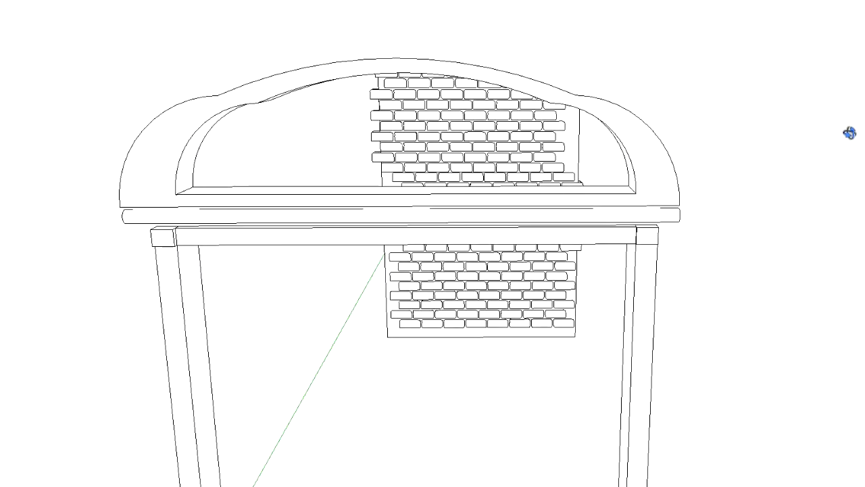
pyautogui.moveTo(73, 145); pyautogui.dragTo(121, 144, button='middle')
pyautogui.click(115, 149)
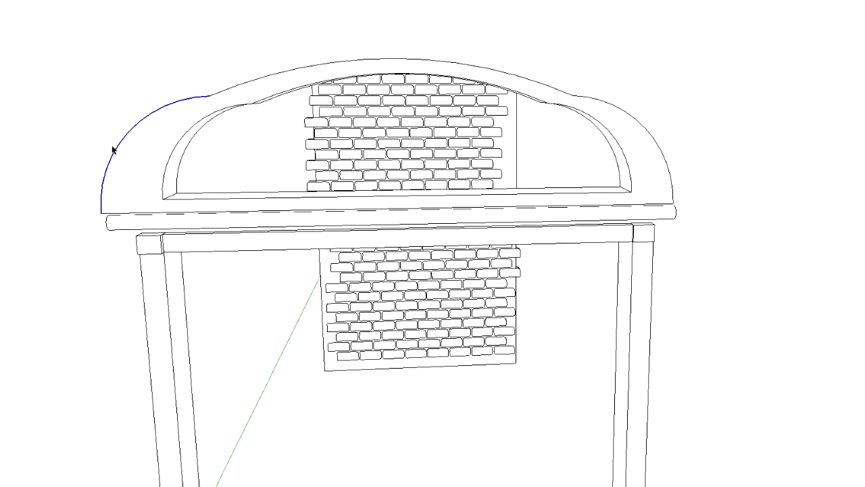
pyautogui.keyDown('shift'); pyautogui.click(240, 88); pyautogui.keyUp('shift')
pyautogui.moveTo(218, 216); pyautogui.dragTo(228, 251, button='middle')
pyautogui.keyDown('shift'); pyautogui.click(223, 215); pyautogui.keyUp('shift')
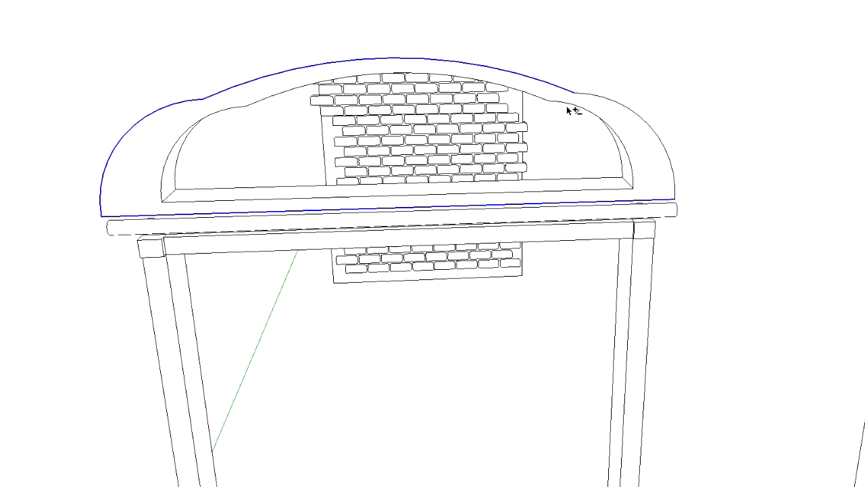
pyautogui.keyDown('shift'); pyautogui.click(607, 98); pyautogui.keyUp('shift')
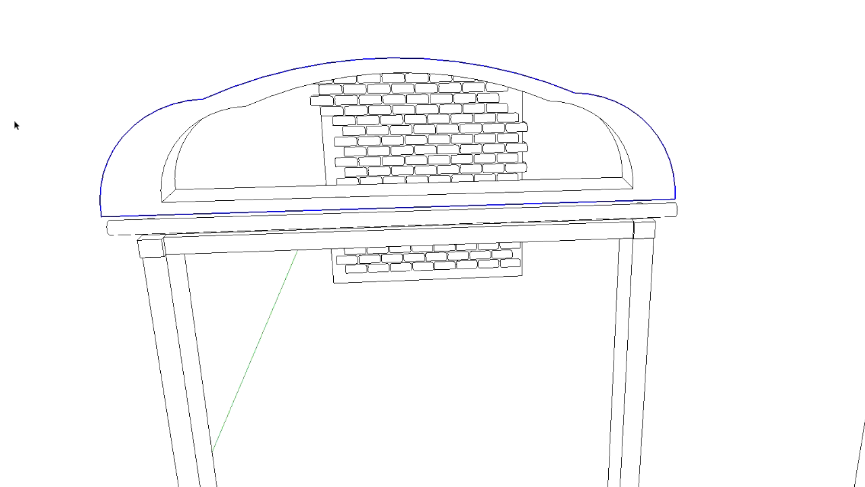
pyautogui.press('s')
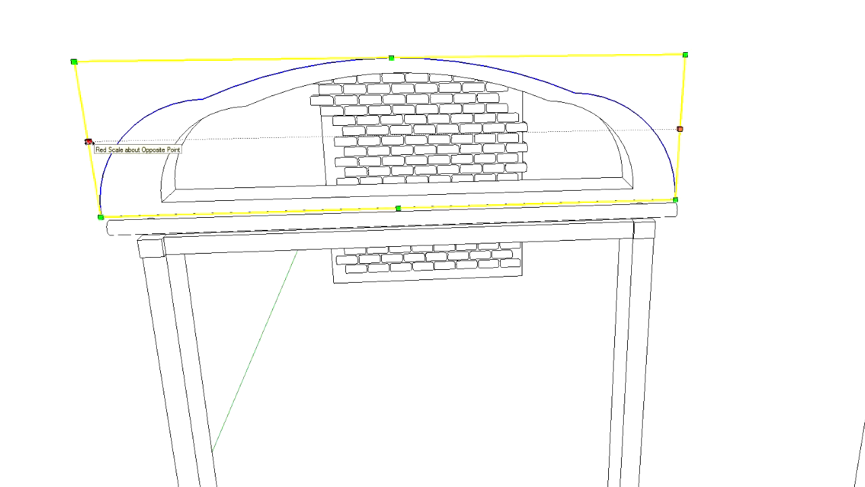
pyautogui.moveTo(90, 140); pyautogui.dragTo(113, 140)
pyautogui.press('space')
# Extrude the arched border's front face slightly out from the wall to form a thin raised frame
pyautogui.click(16, 55)
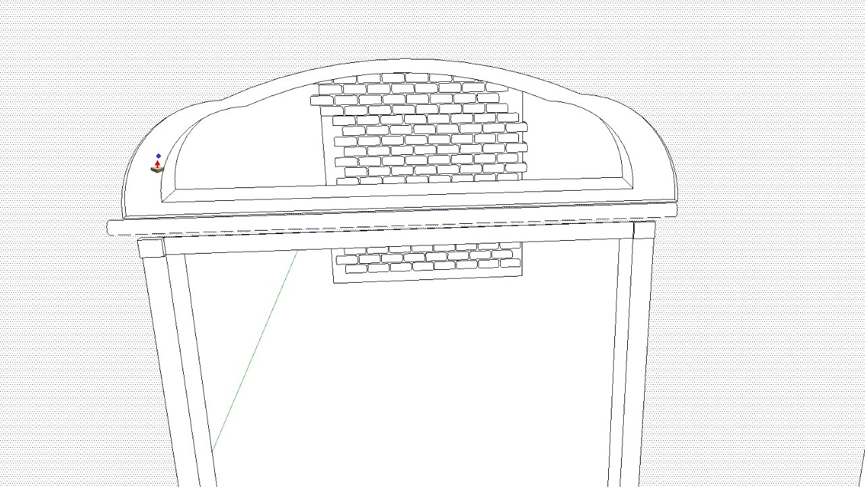
pyautogui.moveTo(277, 150); pyautogui.dragTo(112, 129, button='middle')
pyautogui.click(579, 180)
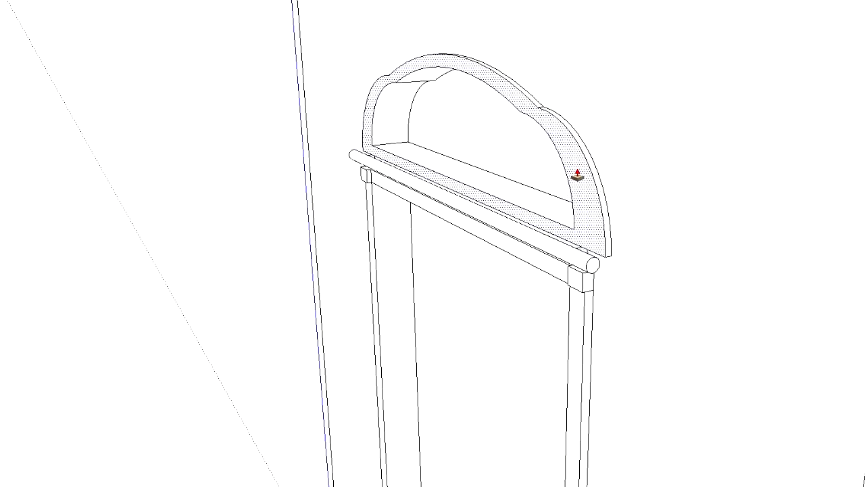
pyautogui.click(574, 177)
# Examine the raised arched frame, the rod and the whole window from the front and both sides
pyautogui.moveTo(406, 175)
pyautogui.mouseDown(button='middle')
pyautogui.moveTo(683, 117)
pyautogui.moveTo(741, 162)
pyautogui.moveTo(720, 232)
pyautogui.moveTo(338, 240)
pyautogui.moveTo(697, 90)
pyautogui.moveTo(740, 138)
pyautogui.moveTo(750, 207)
pyautogui.moveTo(423, 133)
pyautogui.mouseUp(button='middle')
pyautogui.scroll(3, 482, 139)
pyautogui.moveTo(481, 139); pyautogui.dragTo(467, 281, button='middle')
pyautogui.scroll(-6, 468, 282)
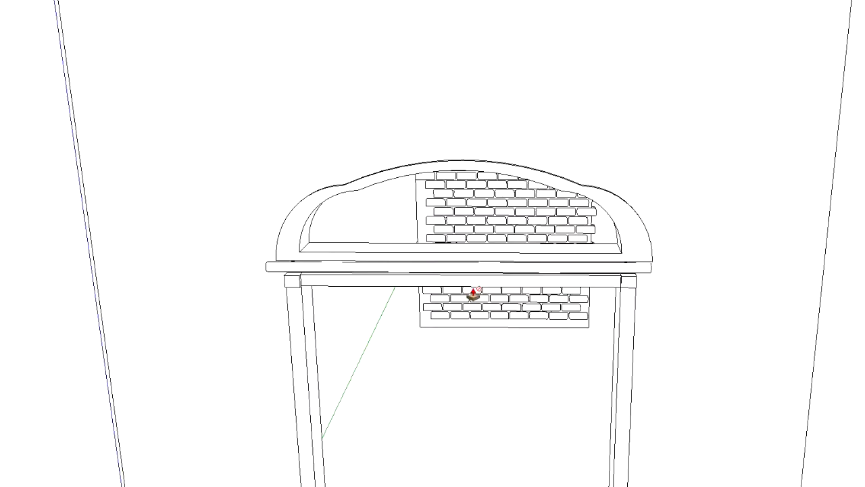
pyautogui.scroll(-3, 468, 426)
pyautogui.scroll(2, 479, 414)
pyautogui.moveTo(479, 415); pyautogui.dragTo(93, 377, button='middle')
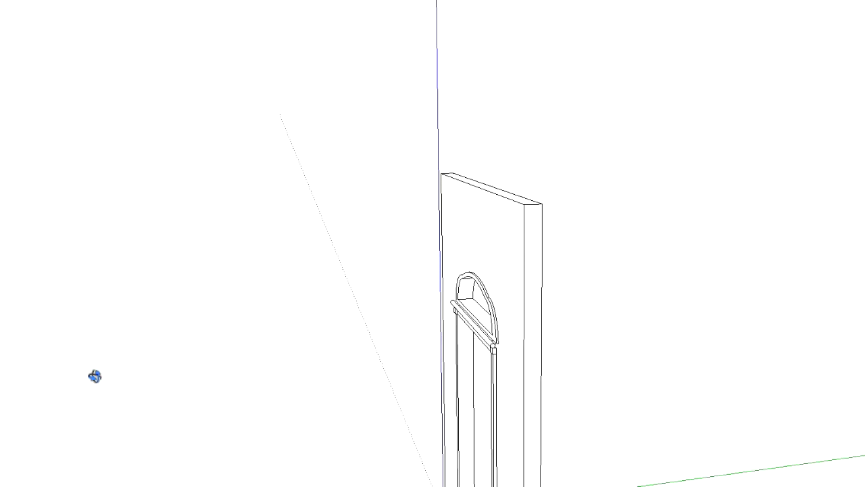
pyautogui.scroll(3, 509, 273)
pyautogui.scroll(-1, 510, 273)
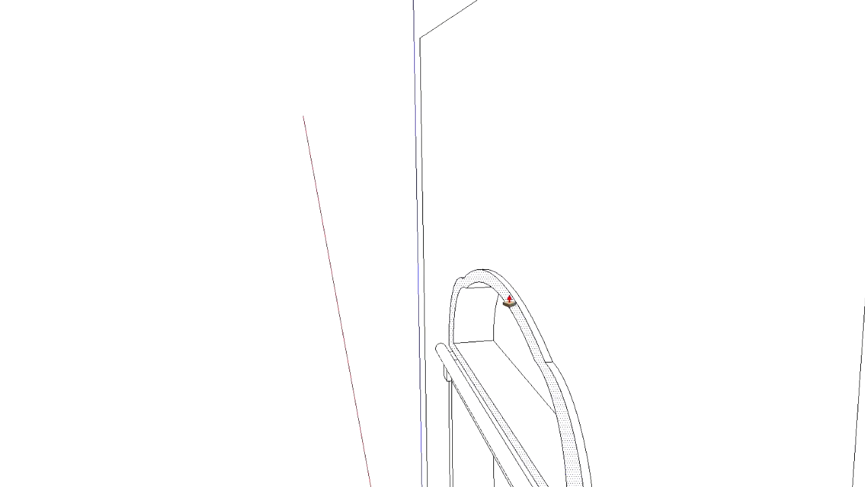
pyautogui.moveTo(336, 295); pyautogui.dragTo(811, 299, button='middle')
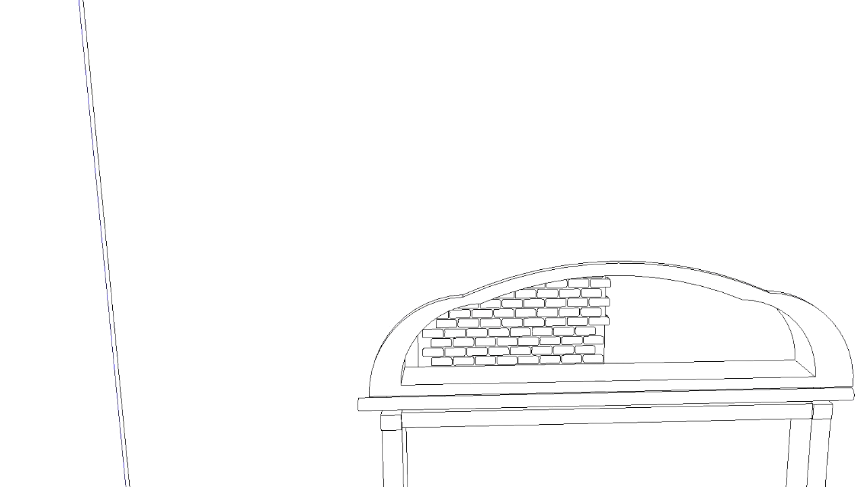
pyautogui.scroll(-3, 485, 450)
pyautogui.moveTo(759, 410); pyautogui.dragTo(701, 406, button='middle')
pyautogui.scroll(-1, 704, 406)
pyautogui.scroll(-2, 705, 407)
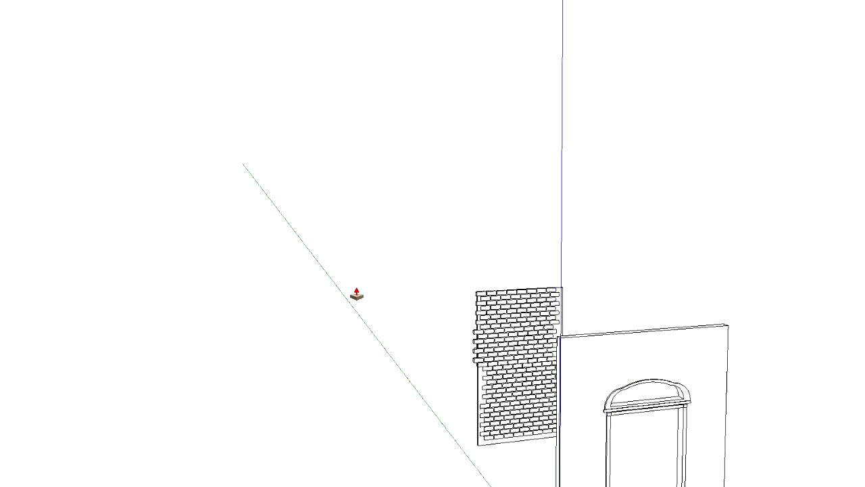
pyautogui.keyDown('shift'); pyautogui.moveTo(678, 281); pyautogui.dragTo(416, 45, button='middle'); pyautogui.keyUp('shift')
pyautogui.scroll(4, 433, 177)
pyautogui.moveTo(440, 91); pyautogui.dragTo(192, 123, button='middle')
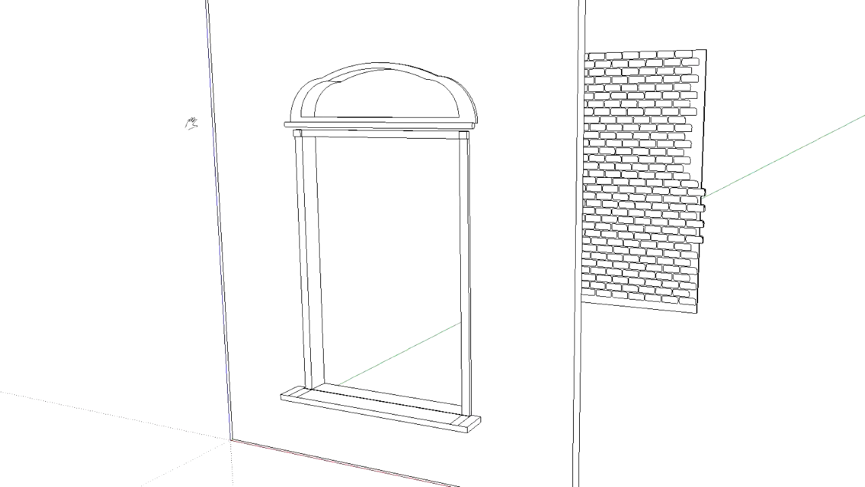
# Draw crossing centre lines on the bottom face of the window opening, lengthwise and crosswise from edge midpoints
pyautogui.press('p')
pyautogui.moveTo(479, 132); pyautogui.dragTo(380, 191, button='middle')
pyautogui.scroll(5, 388, 440)
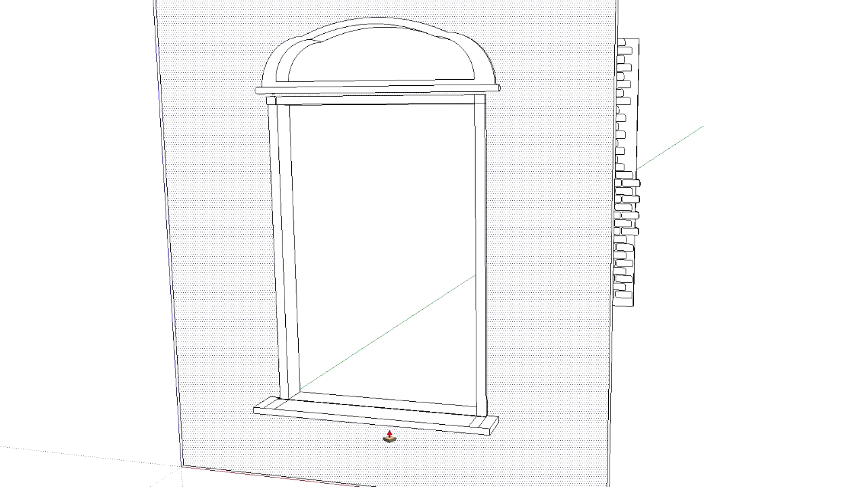
pyautogui.scroll(5, 384, 431)
pyautogui.moveTo(355, 342); pyautogui.dragTo(367, 444, button='middle')
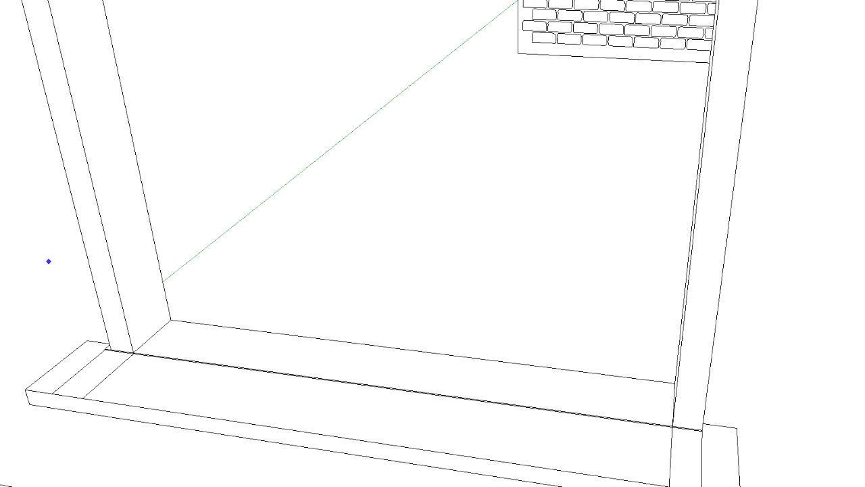
pyautogui.click(153, 335)
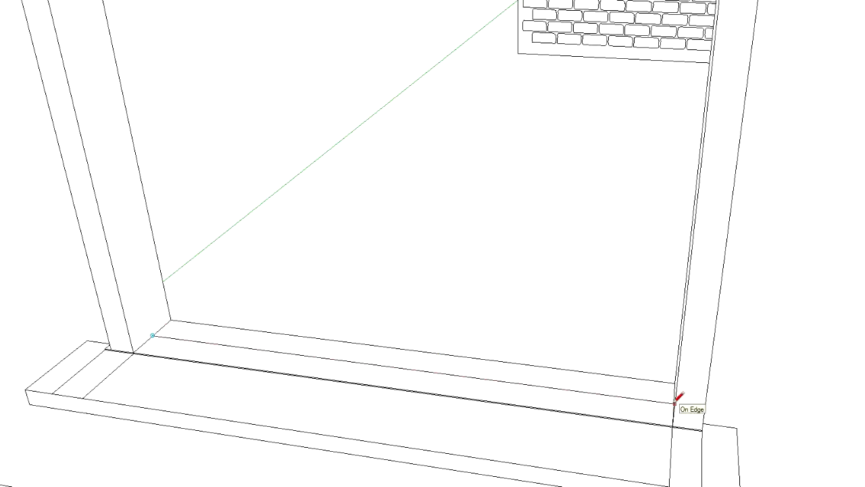
pyautogui.click(674, 403)
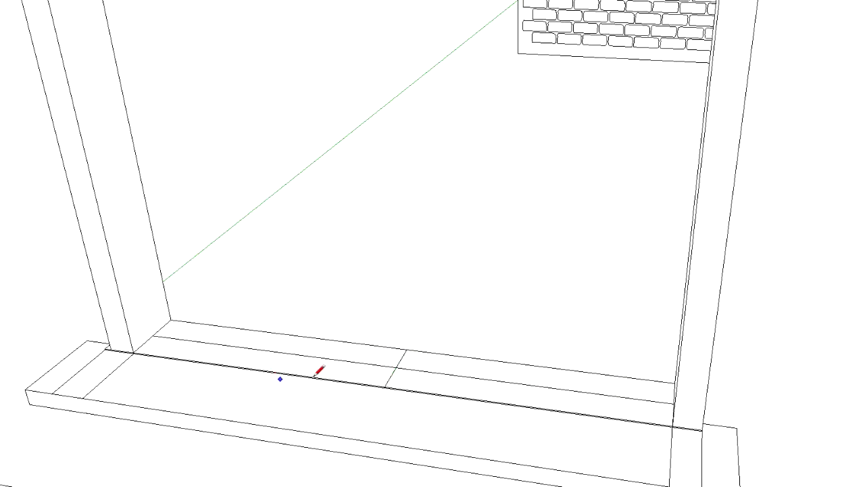
# Draw a small circle centred where the two lines cross and select the line segments inside it
pyautogui.scroll(-3, 293, 376)
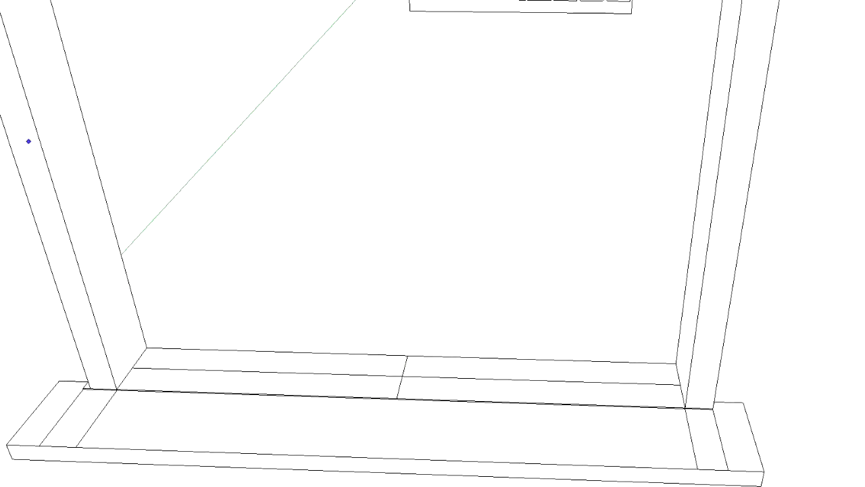
pyautogui.click(402, 375)
pyautogui.click(410, 374)
pyautogui.click(378, 375)
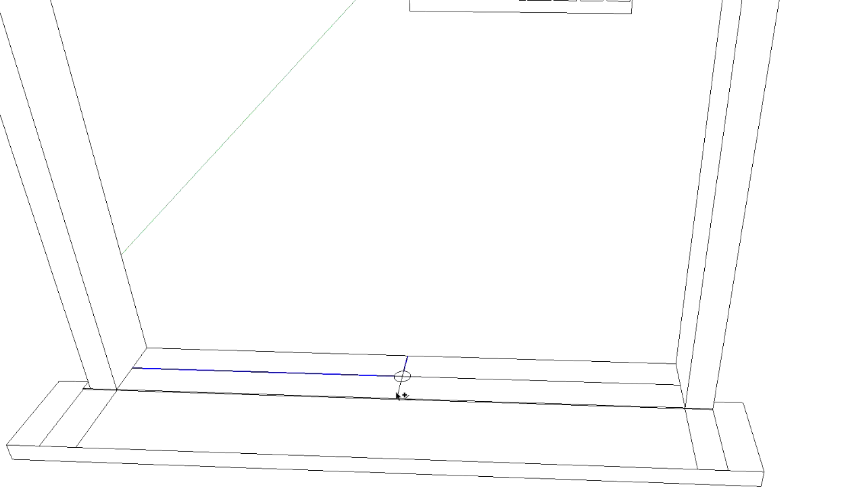
pyautogui.keyDown('shift'); pyautogui.click(416, 377); pyautogui.keyUp('shift')
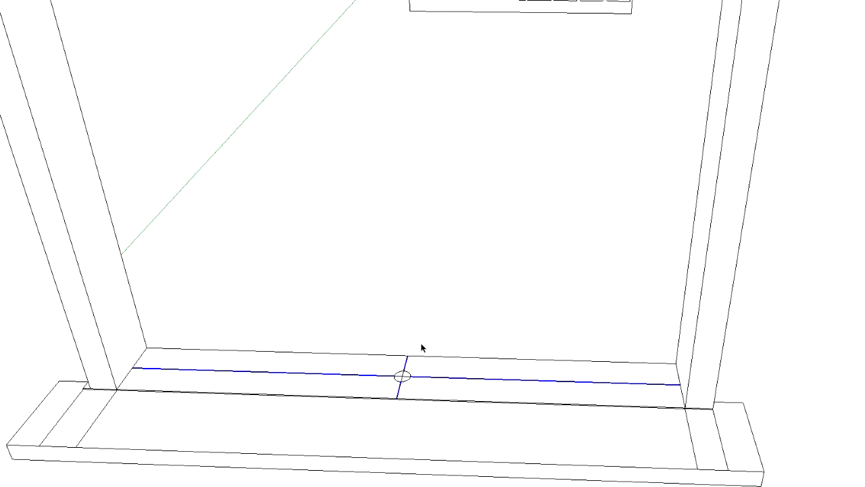
pyautogui.click(467, 375)
pyautogui.click(404, 376)
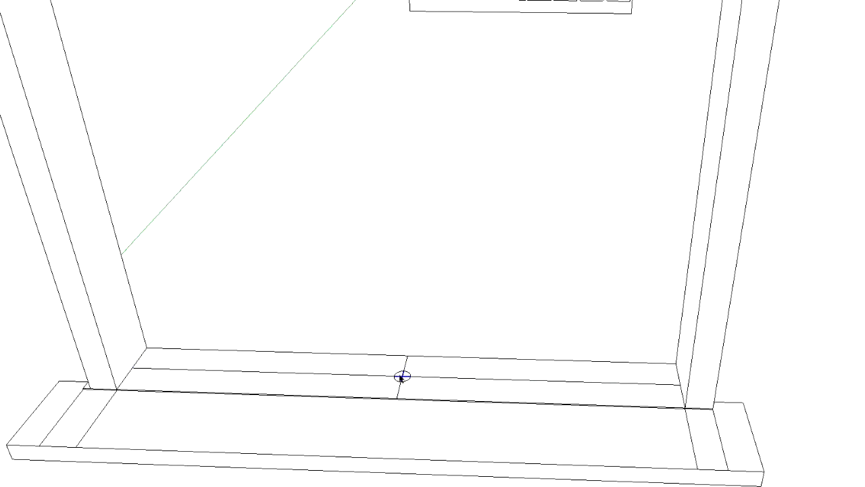
# Extrude the small circle upward through the window and into the arched opening to form a vertical bar
pyautogui.scroll(-5, 417, 357)
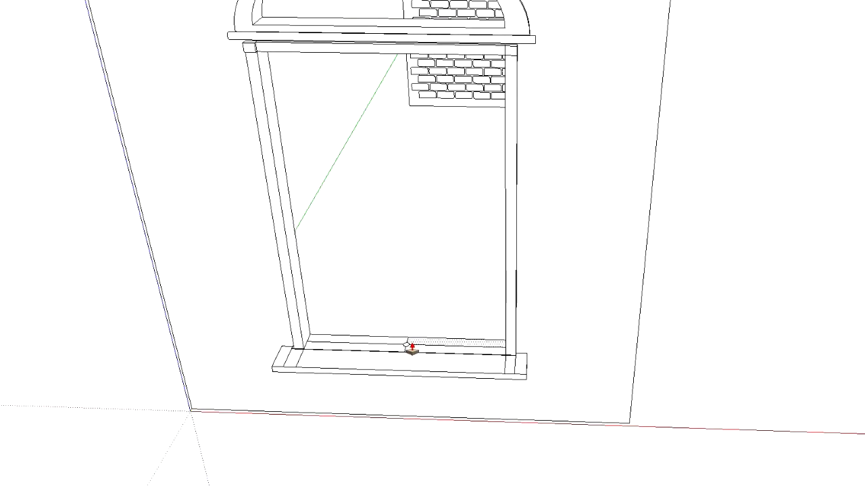
pyautogui.moveTo(407, 348); pyautogui.dragTo(397, 2)
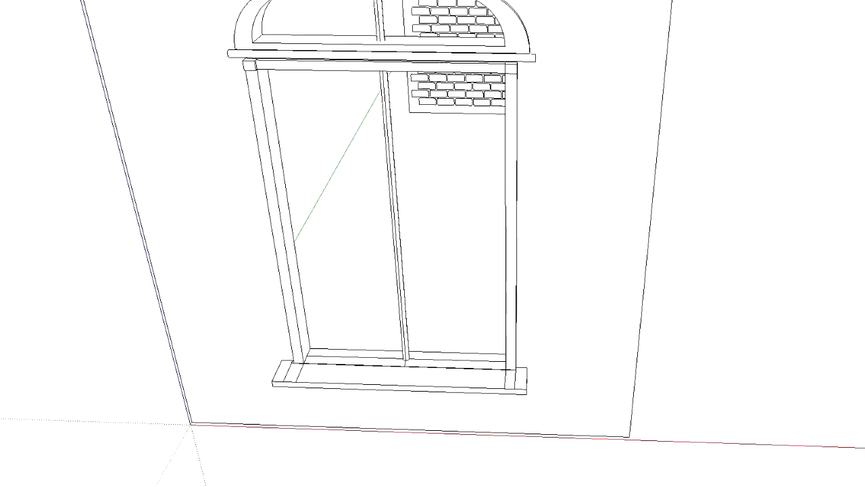
pyautogui.keyDown('shift'); pyautogui.moveTo(388, 1); pyautogui.dragTo(388, 106, button='middle'); pyautogui.keyUp('shift')
pyautogui.moveTo(475, 257); pyautogui.dragTo(270, 196, button='middle')
pyautogui.moveTo(160, 96); pyautogui.dragTo(271, 238, button='middle')
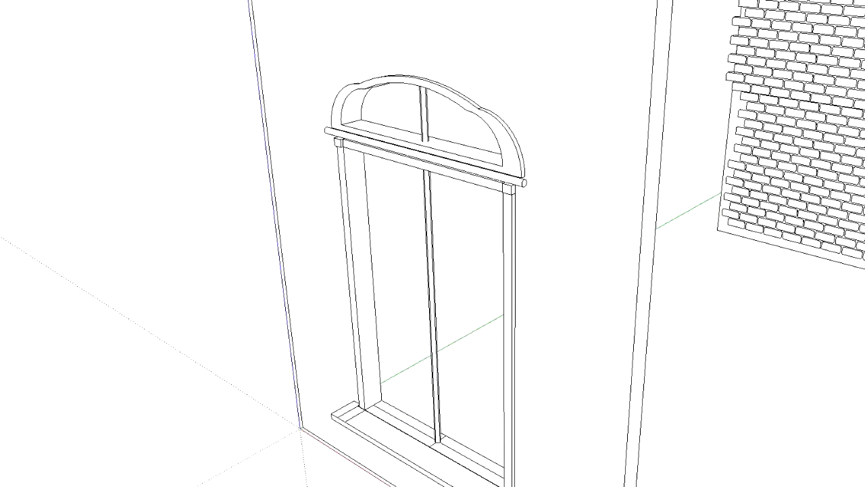
# Draw a vertical line on the window opening's inner side face from its bottom midpoint to its top midpoint
pyautogui.scroll(3, 396, 419)
pyautogui.moveTo(301, 287); pyautogui.dragTo(379, 281, button='middle')
pyautogui.scroll(1, 383, 281)
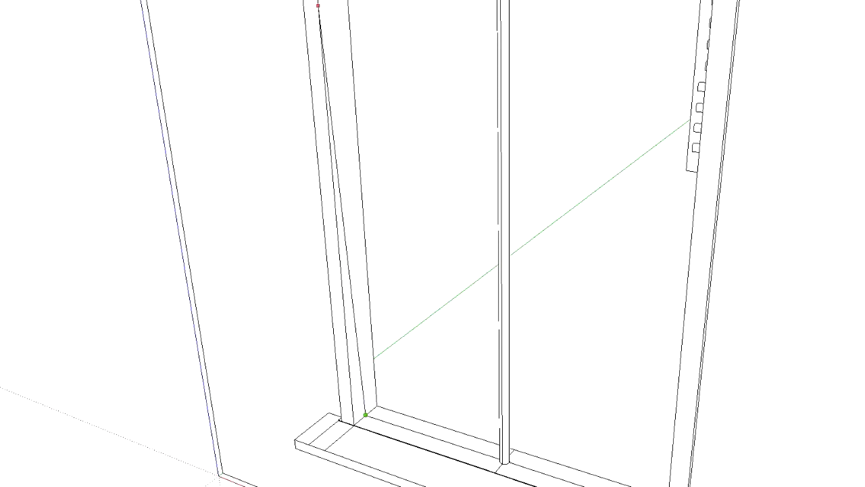
pyautogui.scroll(-6, 366, 12)
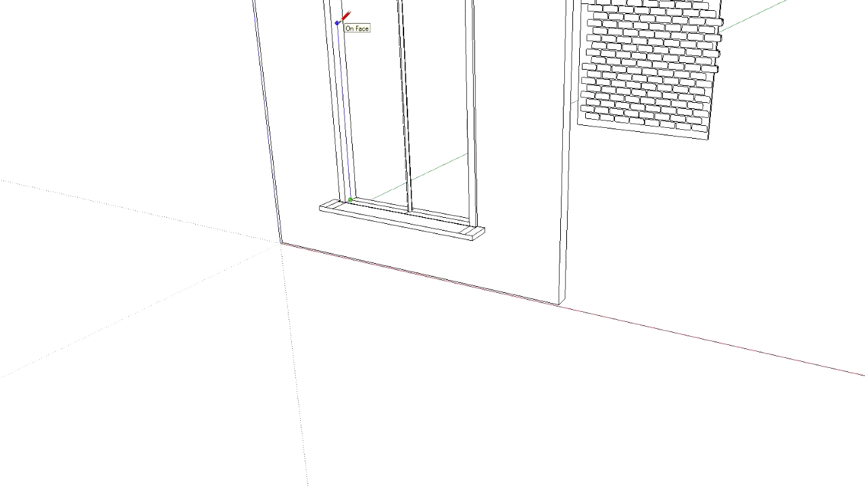
pyautogui.keyDown('shift'); pyautogui.moveTo(342, 9); pyautogui.dragTo(350, 138, button='middle'); pyautogui.keyUp('shift')
pyautogui.scroll(3, 351, 140)
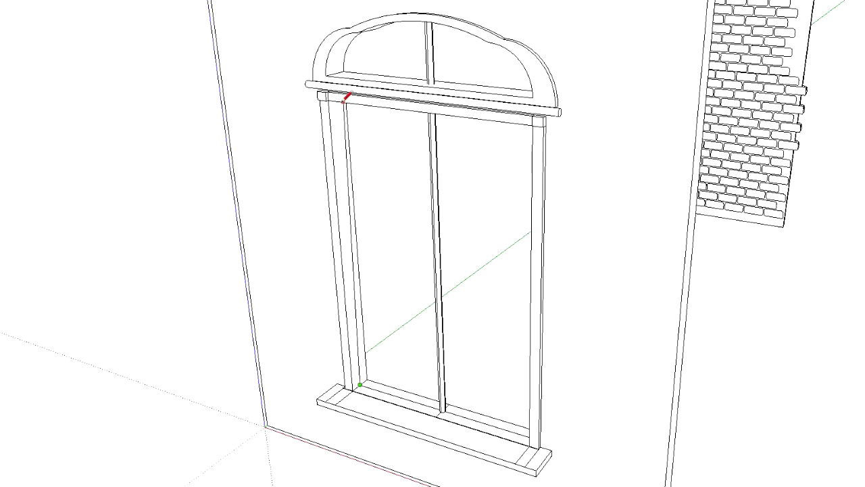
pyautogui.scroll(3, 338, 110)
pyautogui.moveTo(339, 110)
pyautogui.mouseDown(button='middle')
pyautogui.moveTo(344, 48)
pyautogui.moveTo(361, 97)
pyautogui.mouseUp(button='middle')
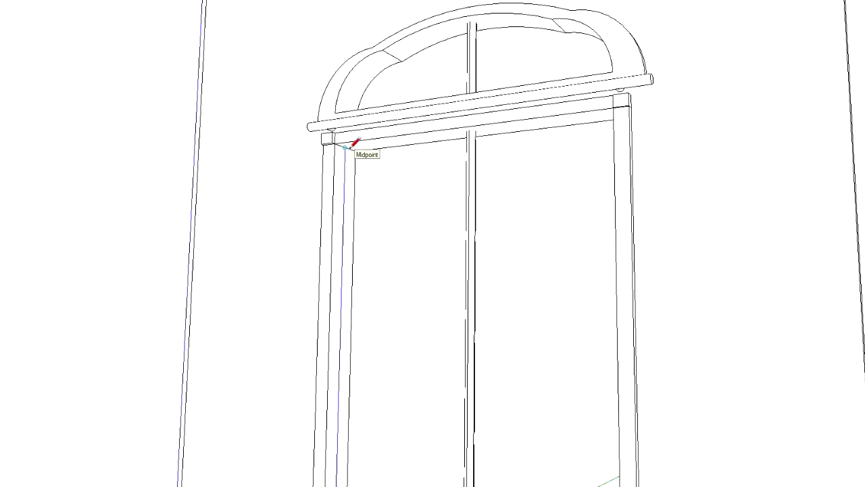
pyautogui.scroll(-8, 365, 443)
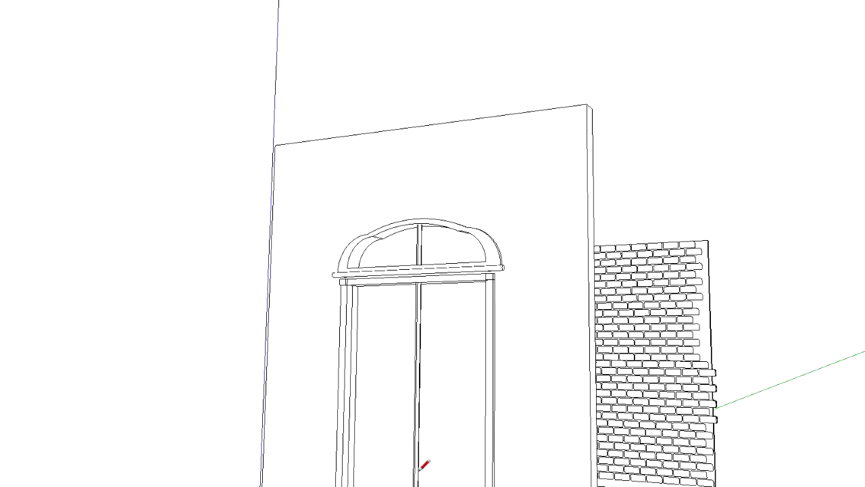
pyautogui.moveTo(411, 394); pyautogui.dragTo(340, 467, button='middle')
pyautogui.scroll(5, 402, 410)
pyautogui.scroll(4, 371, 453)
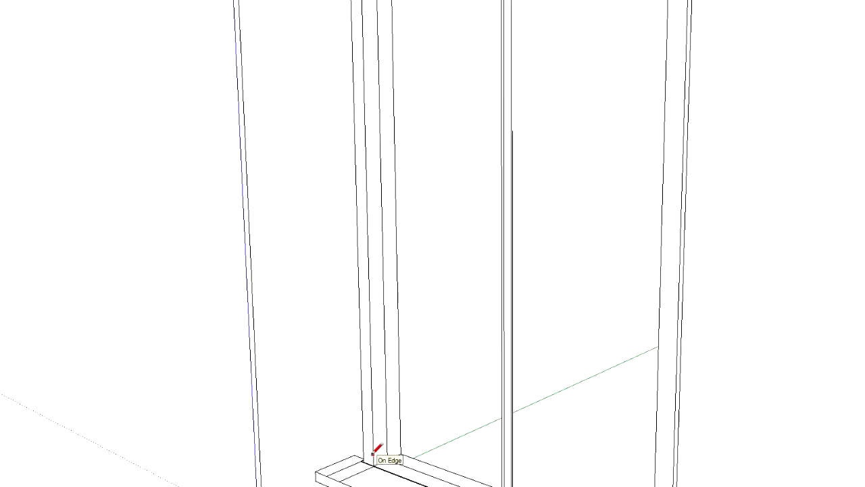
pyautogui.moveTo(498, 304)
pyautogui.mouseDown(button='middle')
pyautogui.moveTo(446, 317)
pyautogui.moveTo(346, 319)
pyautogui.mouseUp(button='middle')
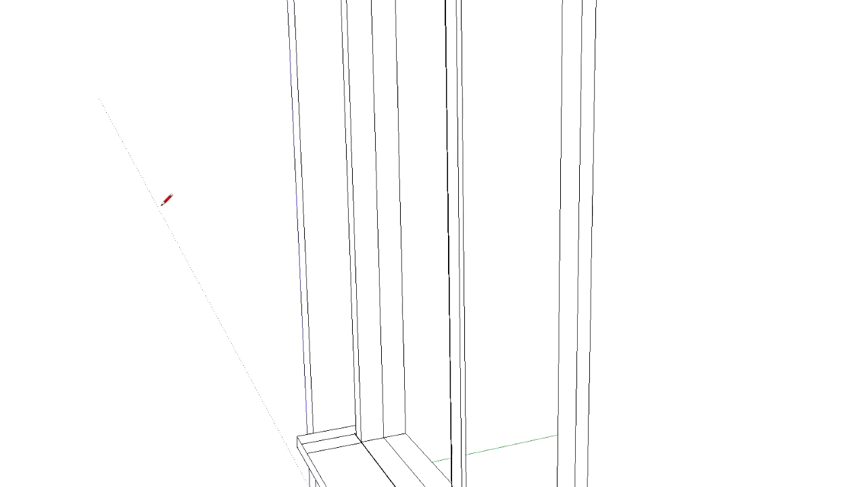
pyautogui.scroll(4, 383, 310)
pyautogui.click(384, 308)
pyautogui.press('Escape')
pyautogui.scroll(-3, 385, 379)
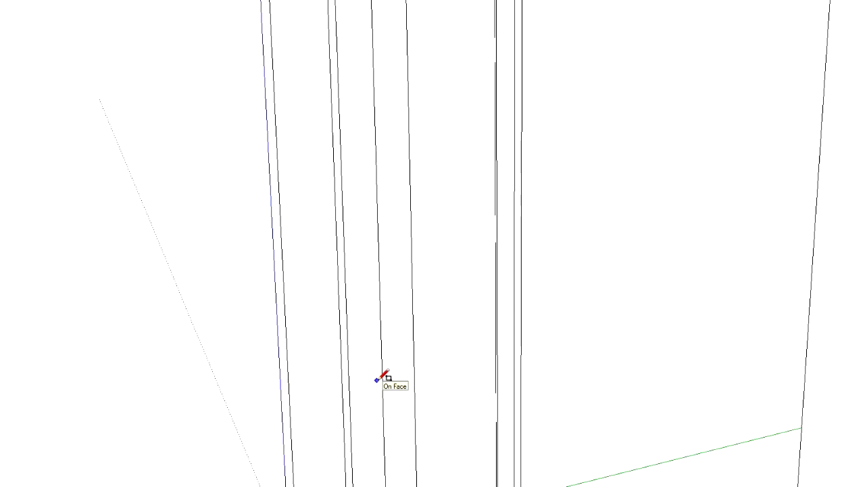
pyautogui.click(374, 376)
pyautogui.press('Escape')
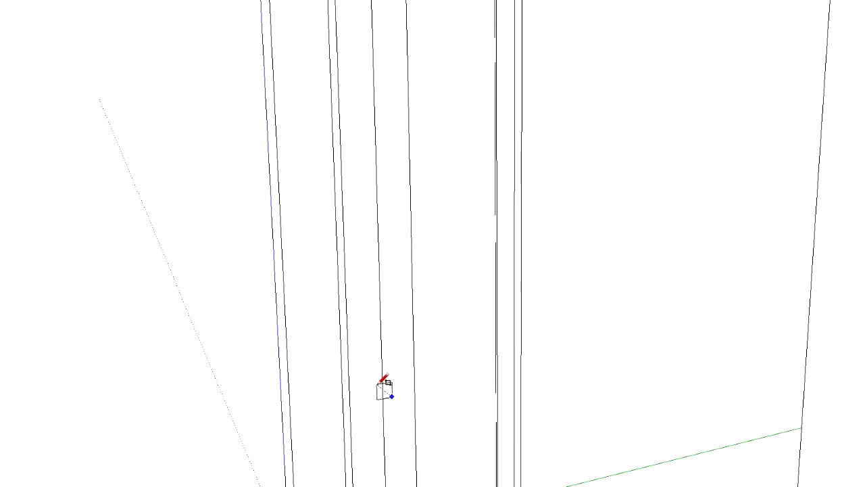
pyautogui.click(380, 382)
pyautogui.moveTo(300, 363); pyautogui.dragTo(375, 363, button='middle')
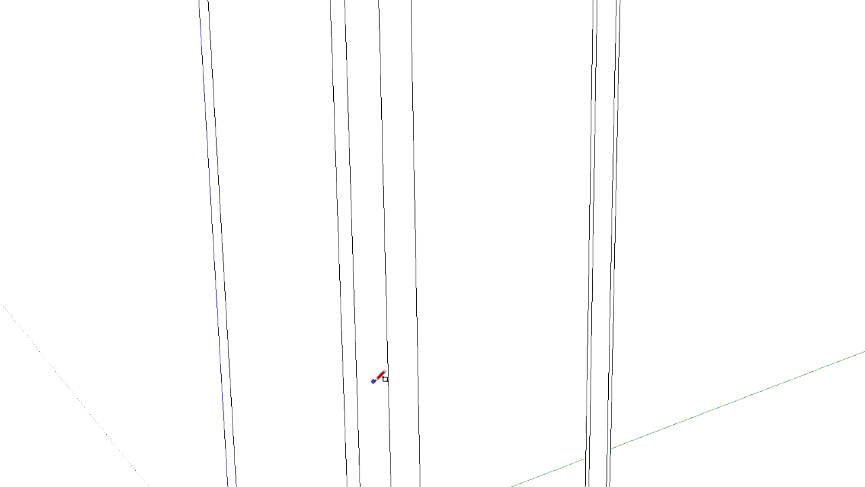
pyautogui.click(380, 399)
pyautogui.hotkey('ctrl', 'z')
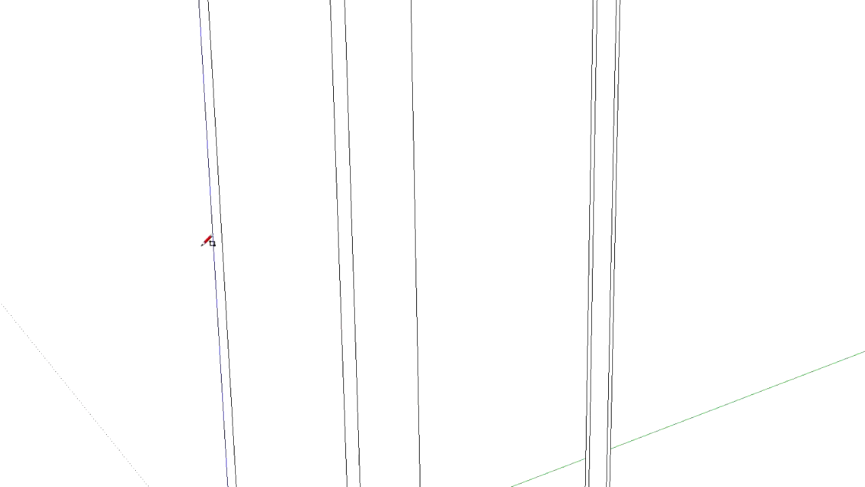
pyautogui.hotkey('ctrl', 'y')
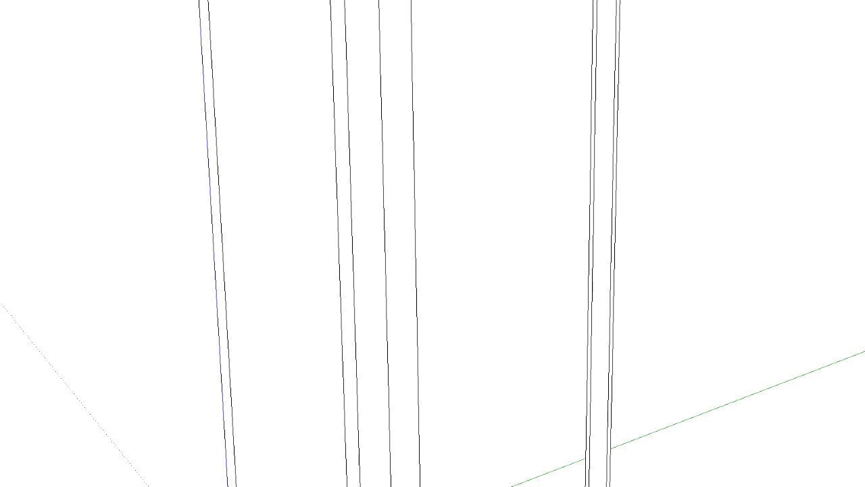
# Draw a small circle centred on the vertical line, low on the window opening's inner side face
pyautogui.scroll(-4, 303, 274)
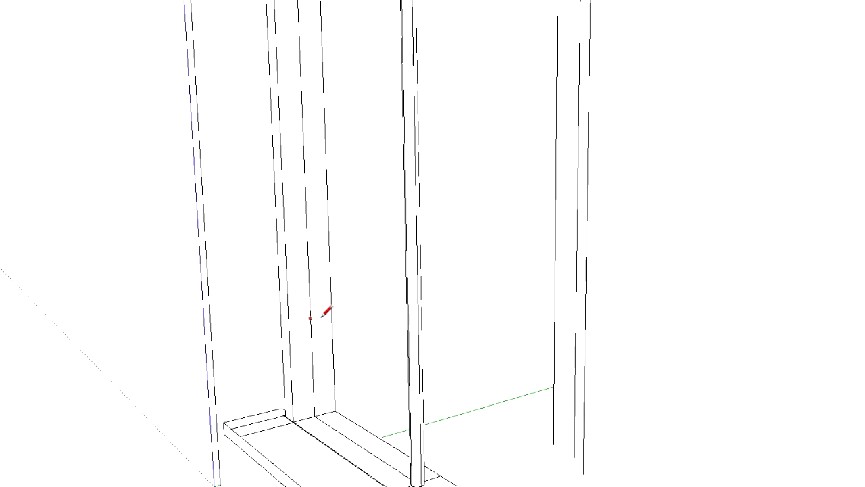
pyautogui.scroll(5, 320, 311)
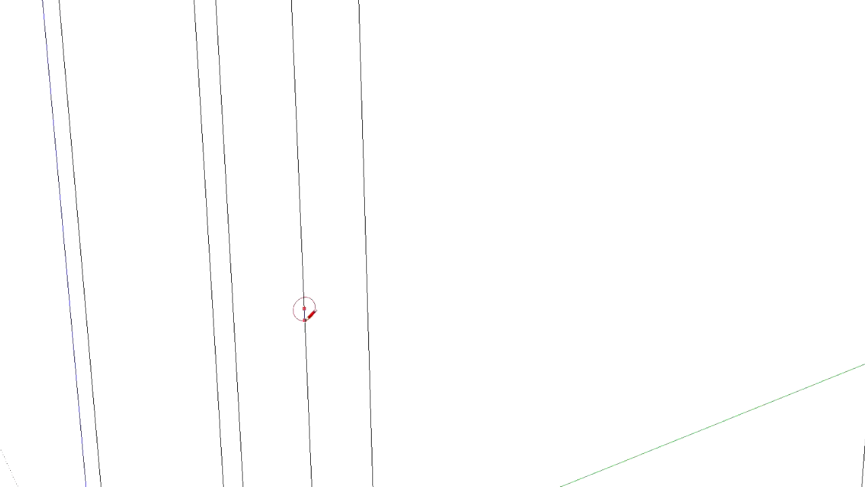
pyautogui.click(305, 319)
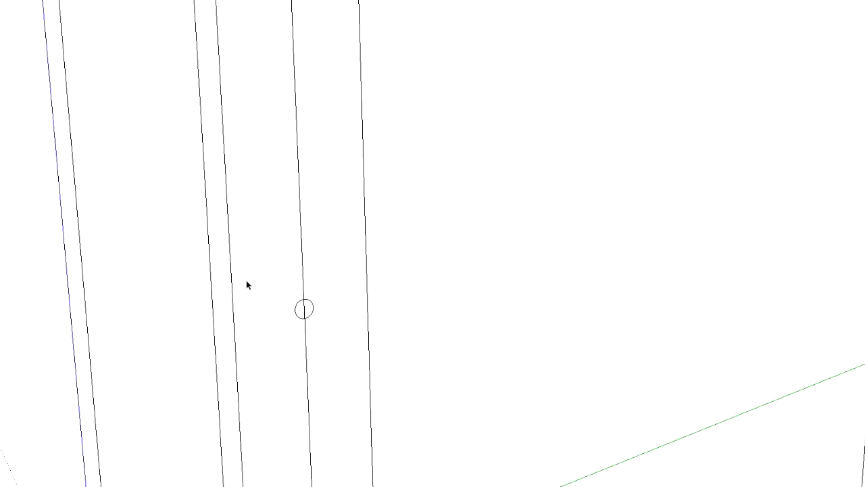
# Copy the small circle twice up the vertical line, once to mid-height and once near the top of the side face
pyautogui.press('ctrl')
pyautogui.click(304, 309)
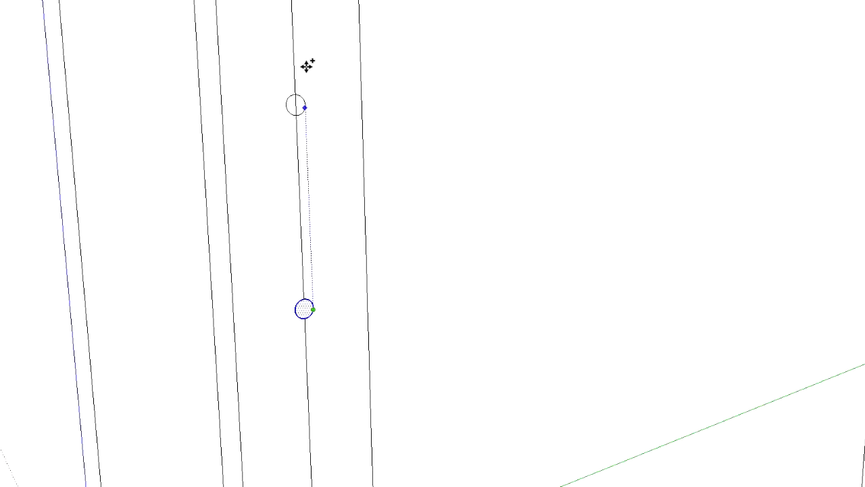
pyautogui.scroll(-2, 307, 216)
pyautogui.scroll(-5, 306, 216)
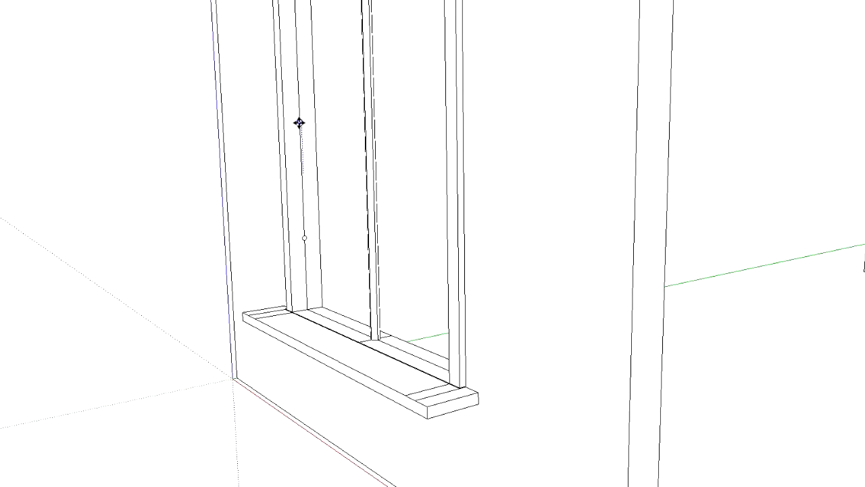
pyautogui.moveTo(253, 137); pyautogui.dragTo(287, 240, button='middle')
pyautogui.scroll(-3, 259, 95)
pyautogui.scroll(-1, 260, 95)
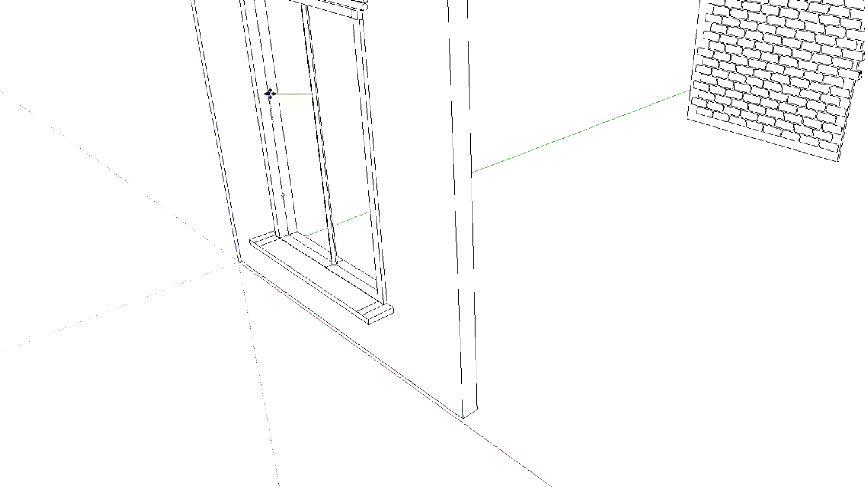
pyautogui.moveTo(288, 100); pyautogui.dragTo(218, 126, button='middle')
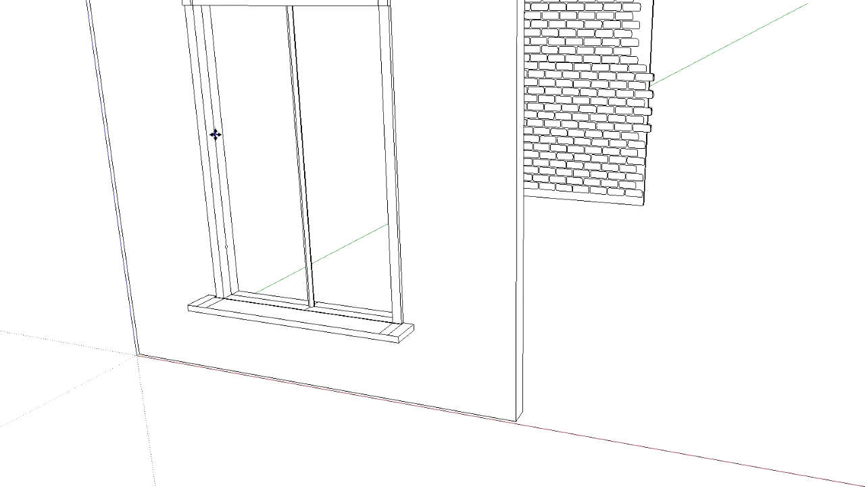
pyautogui.press('ctrl')
pyautogui.click(214, 137)
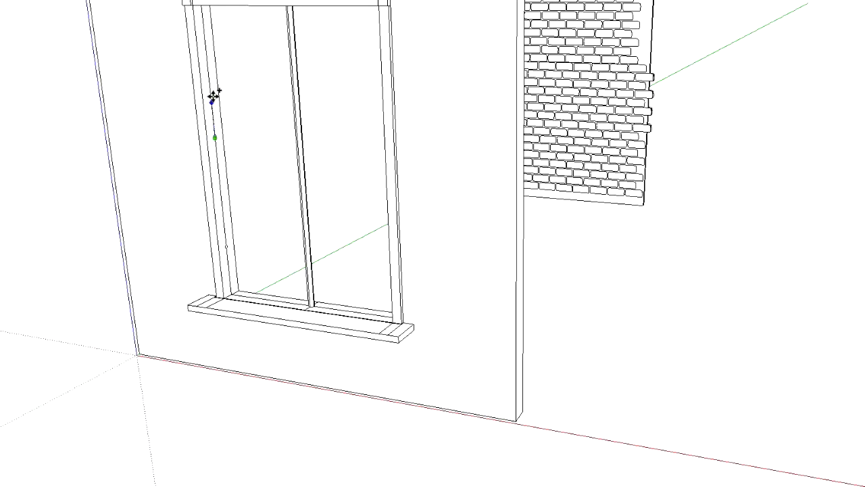
pyautogui.click(206, 31)
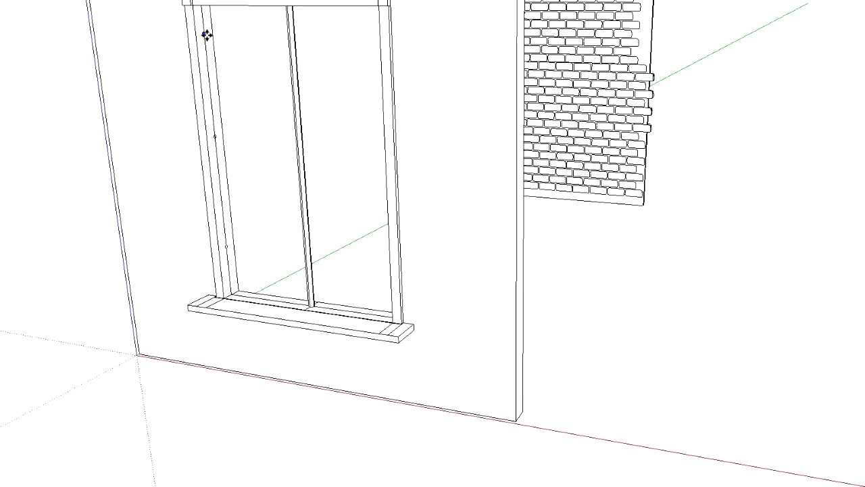
# Extrude the top and middle circles across the window opening to the opposite side to form two horizontal bars
pyautogui.moveTo(105, 154)
pyautogui.mouseDown(button='middle')
pyautogui.moveTo(264, 83)
pyautogui.moveTo(29, 136)
pyautogui.mouseUp(button='middle')
pyautogui.scroll(2, 242, 137)
pyautogui.scroll(2, 308, 142)
pyautogui.scroll(2, 356, 167)
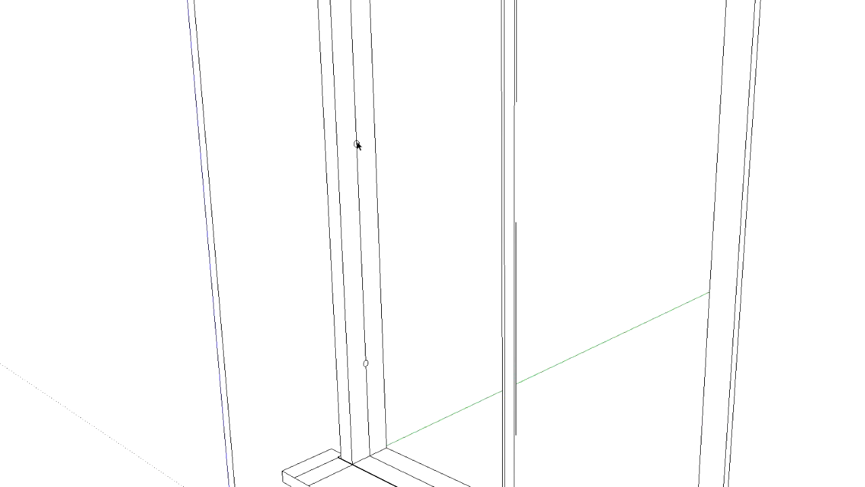
pyautogui.moveTo(359, 79)
pyautogui.mouseDown(button='middle')
pyautogui.moveTo(367, 91)
pyautogui.moveTo(367, 290)
pyautogui.moveTo(321, 111)
pyautogui.mouseUp(button='middle')
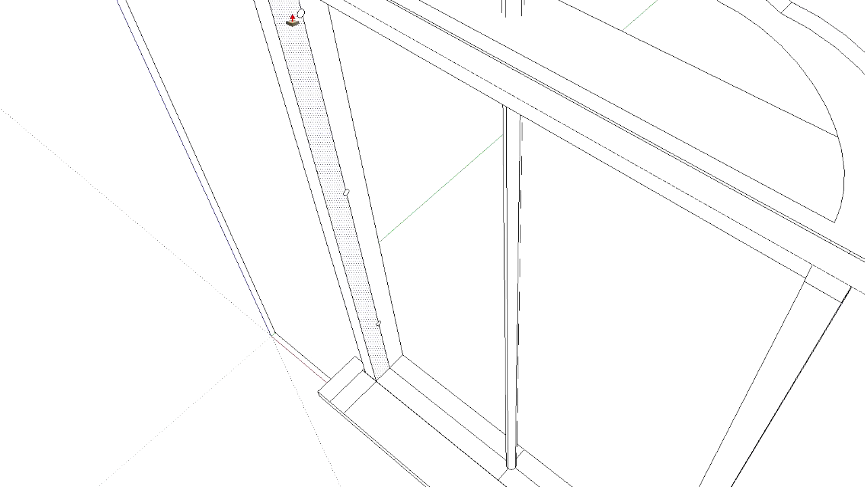
pyautogui.moveTo(302, 14); pyautogui.dragTo(813, 347)
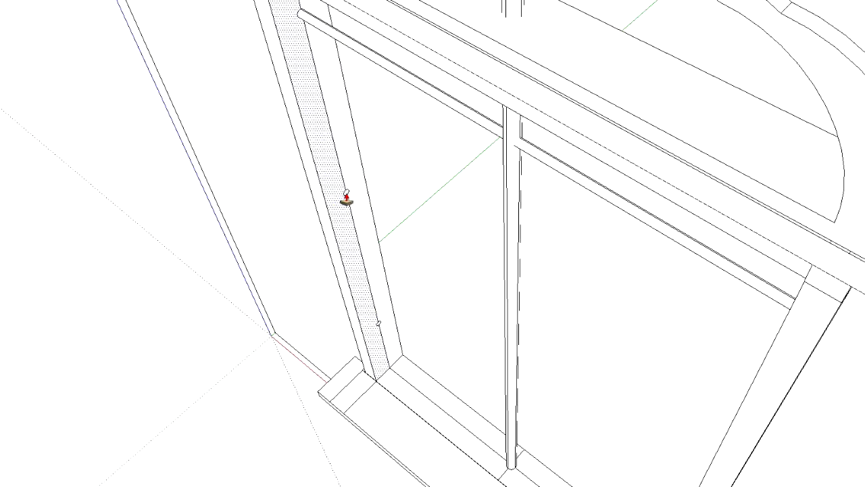
pyautogui.moveTo(343, 199); pyautogui.dragTo(498, 422)
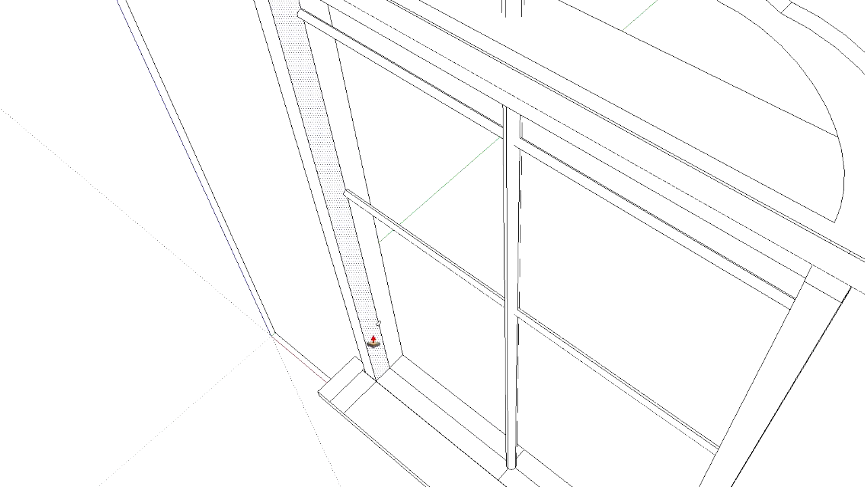
# Extrude the lowest circle across the window opening to form a third horizontal bar
pyautogui.moveTo(379, 328); pyautogui.dragTo(618, 439)
pyautogui.hotkey('ctrl', 'z')
pyautogui.moveTo(379, 327); pyautogui.dragTo(612, 432)
pyautogui.moveTo(613, 432); pyautogui.dragTo(573, 371, button='middle')
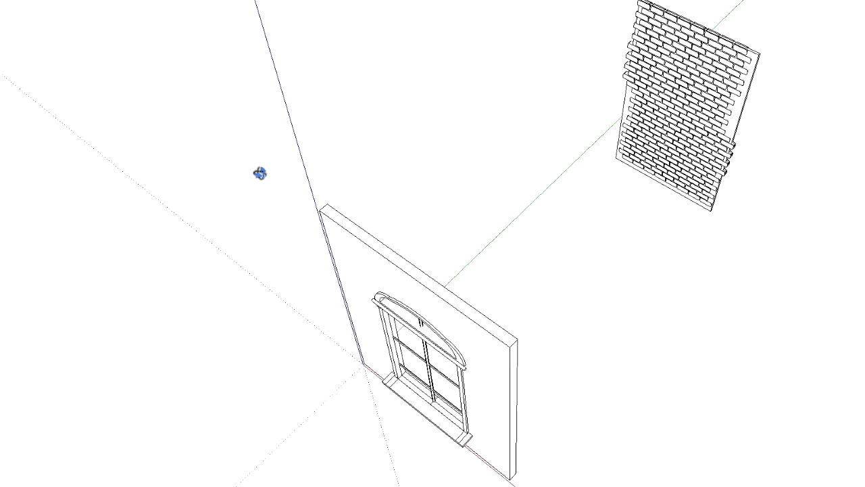
# Try to push the thin strip where the sill meets the frame leg, and undo back through the lowest bar's extrusion
pyautogui.moveTo(257, 174); pyautogui.dragTo(433, 270, button='middle')
pyautogui.scroll(5, 483, 351)
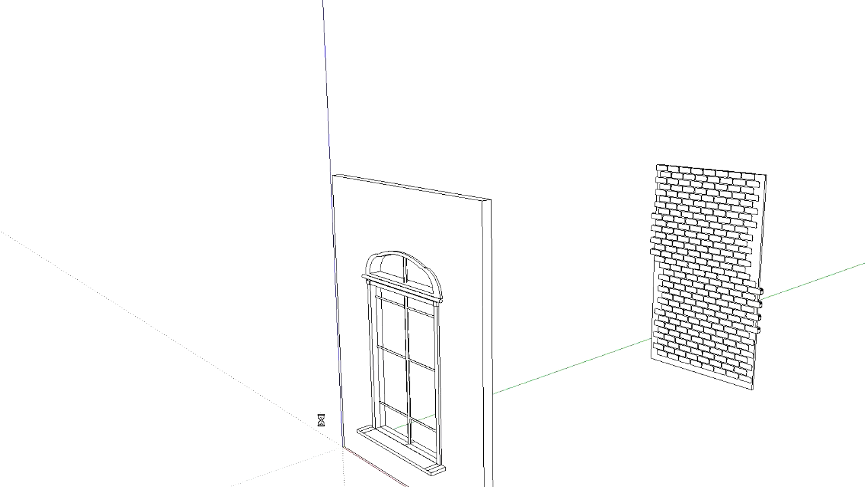
pyautogui.scroll(5, 490, 481)
pyautogui.scroll(2, 226, 445)
pyautogui.moveTo(194, 407); pyautogui.dragTo(320, 461, button='middle')
pyautogui.scroll(4, 253, 450)
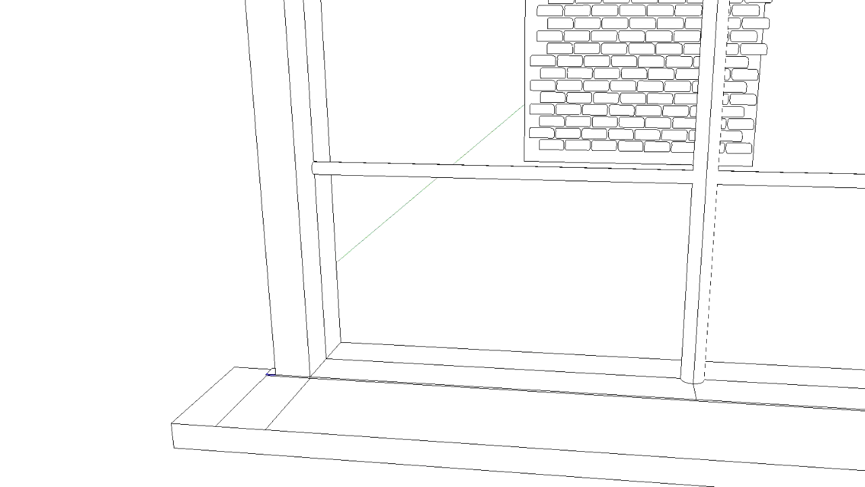
pyautogui.press('p')
pyautogui.hotkey('ctrl', 'z')
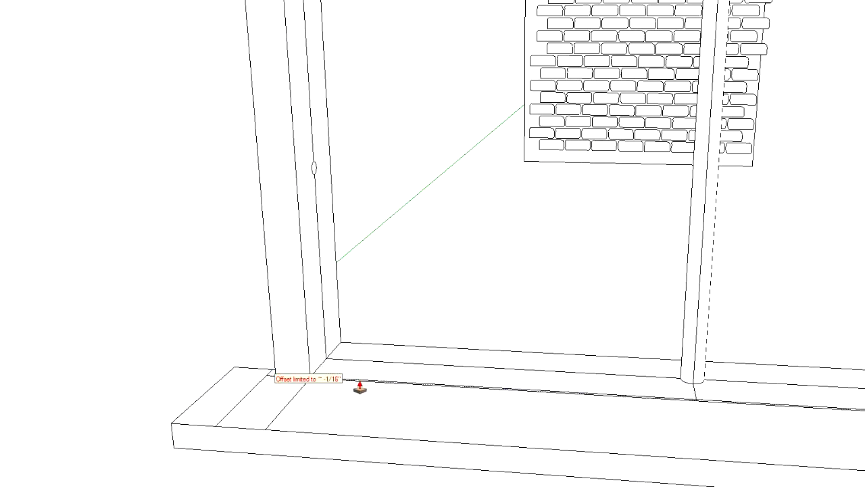
# Push/pull the sill's top face and the narrow strip at its end level with the bottom of the window opening
pyautogui.moveTo(392, 396)
pyautogui.mouseDown(button='middle')
pyautogui.moveTo(204, 398)
pyautogui.moveTo(4, 382)
pyautogui.mouseUp(button='middle')
pyautogui.scroll(6, 440, 411)
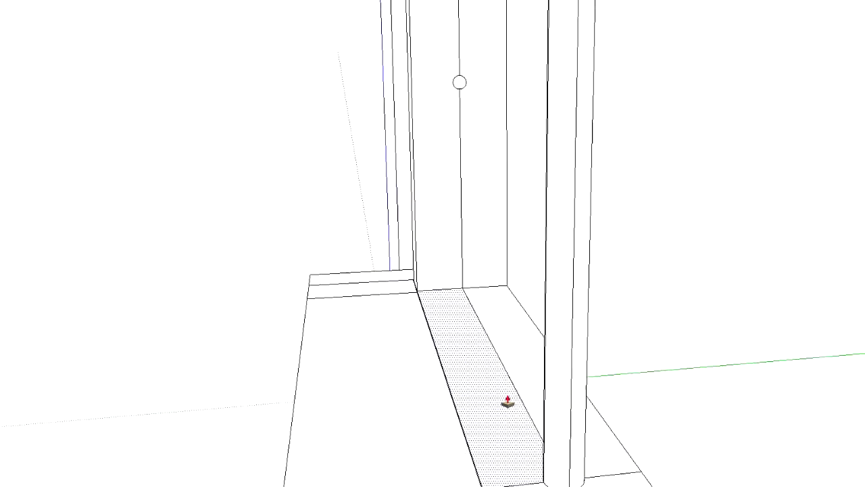
pyautogui.moveTo(429, 363); pyautogui.dragTo(534, 340, button='middle')
pyautogui.moveTo(423, 327)
pyautogui.mouseDown(button='middle')
pyautogui.moveTo(280, 328)
pyautogui.moveTo(376, 327)
pyautogui.moveTo(369, 331)
pyautogui.mouseUp(button='middle')
pyautogui.doubleClick(348, 300)
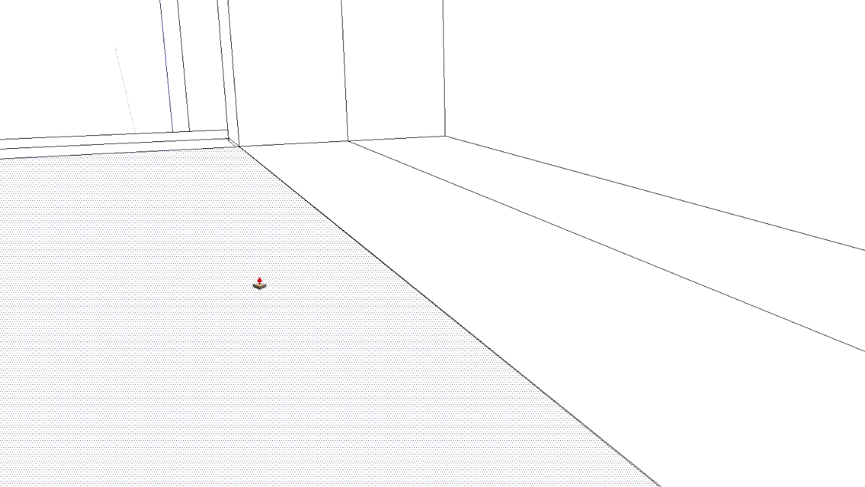
pyautogui.click(310, 297)
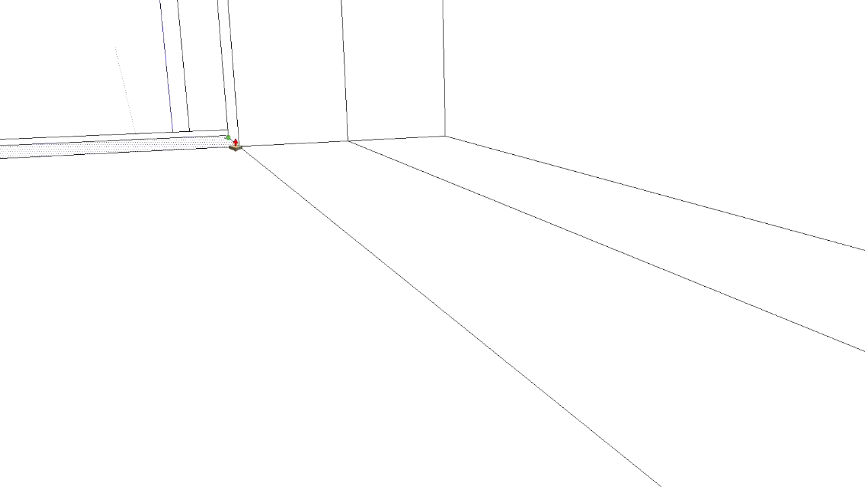
pyautogui.click(186, 140)
pyautogui.click(190, 132)
# Push/pull the sill section in front of the frame leg level with the adjoining sill surface
pyautogui.moveTo(161, 187); pyautogui.dragTo(613, 201, button='middle')
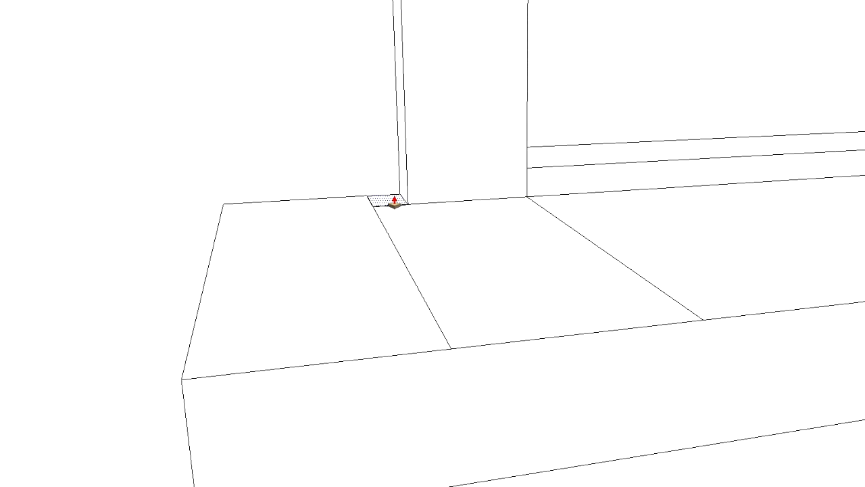
pyautogui.moveTo(309, 247); pyautogui.dragTo(748, 247, button='middle')
pyautogui.moveTo(508, 259); pyautogui.dragTo(385, 249, button='middle')
pyautogui.scroll(5, 412, 258)
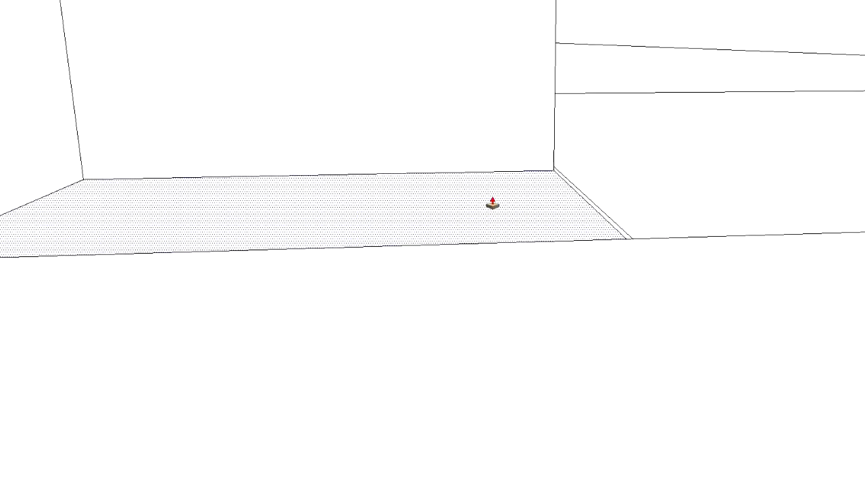
pyautogui.click(493, 194)
pyautogui.click(577, 188)
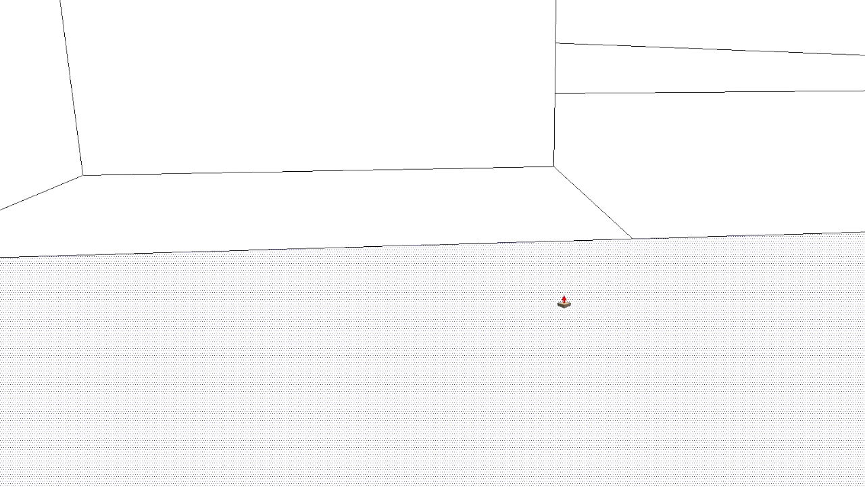
# Erase the leftover dividing edges on the sill's top face beside the frame leg
pyautogui.scroll(-4, 551, 325)
pyautogui.scroll(-3, 548, 316)
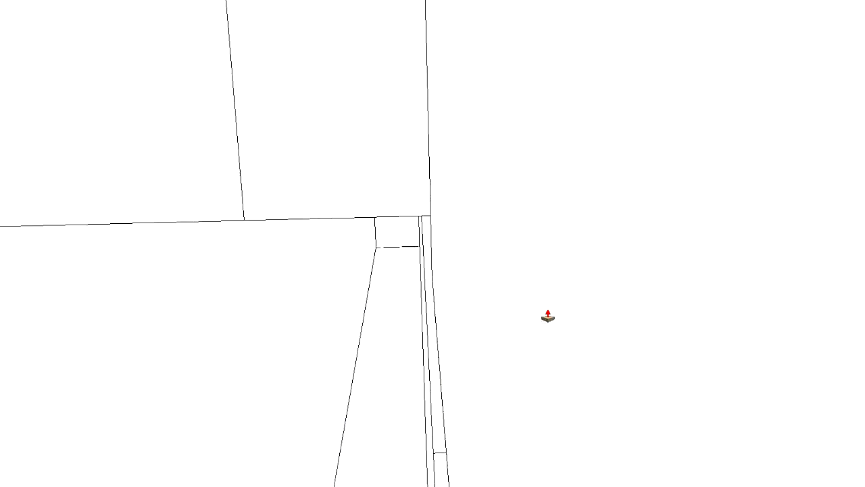
pyautogui.moveTo(566, 314)
pyautogui.mouseDown(button='middle')
pyautogui.moveTo(258, 300)
pyautogui.moveTo(233, 287)
pyautogui.mouseUp(button='middle')
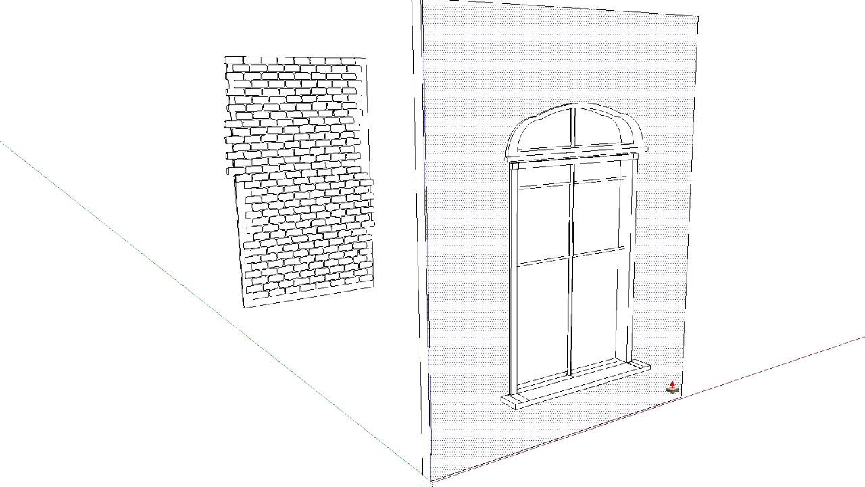
pyautogui.scroll(2, 666, 386)
pyautogui.scroll(6, 435, 421)
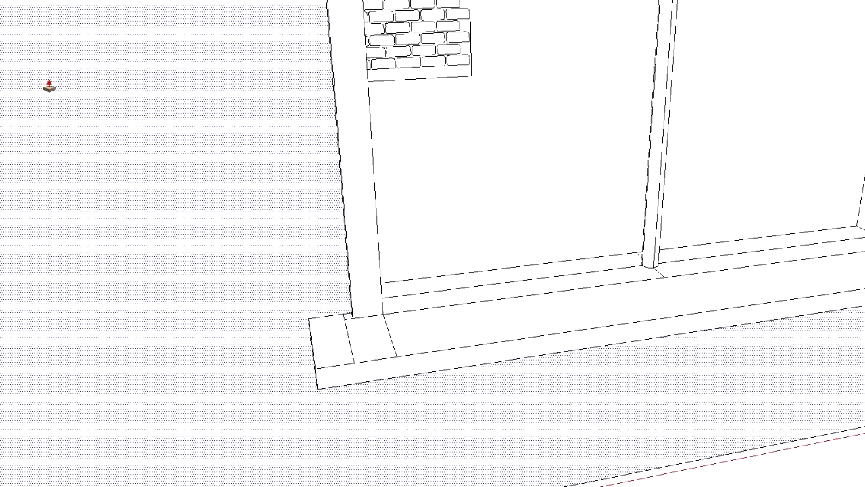
pyautogui.keyDown('shift'); pyautogui.click(347, 333); pyautogui.keyUp('shift')
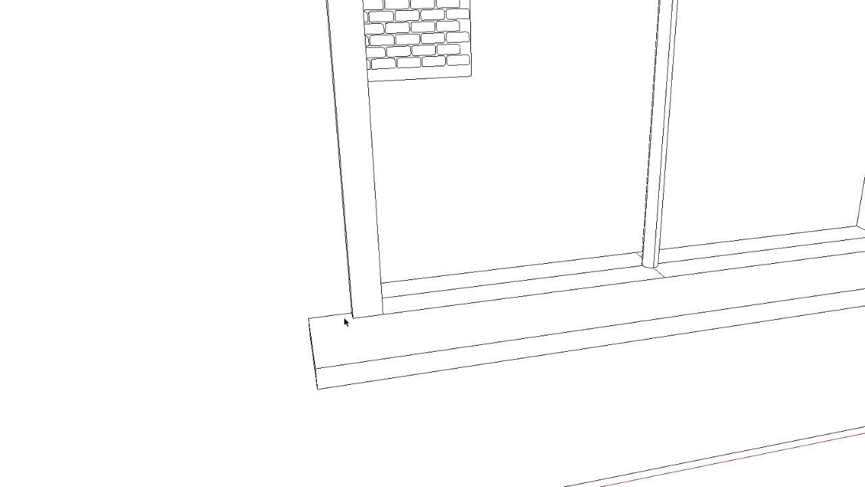
# Draw a circle on the sill's end in front of the frame leg and push/pull it up into a short cylinder
pyautogui.moveTo(445, 331)
pyautogui.mouseDown(button='middle')
pyautogui.moveTo(146, 328)
pyautogui.moveTo(744, 446)
pyautogui.mouseUp(button='middle')
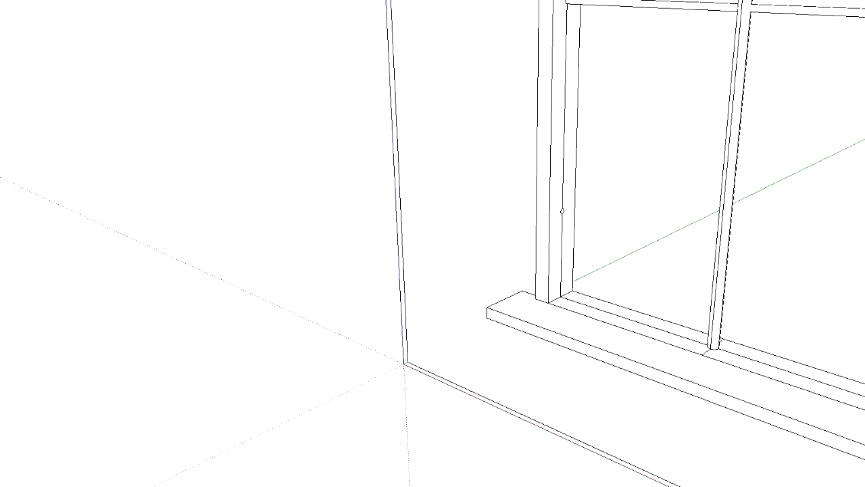
pyautogui.scroll(3, 606, 363)
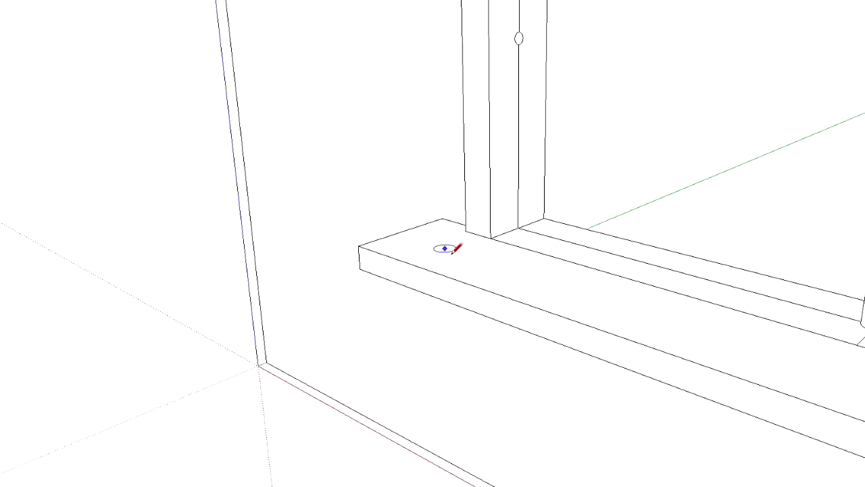
pyautogui.click(441, 248)
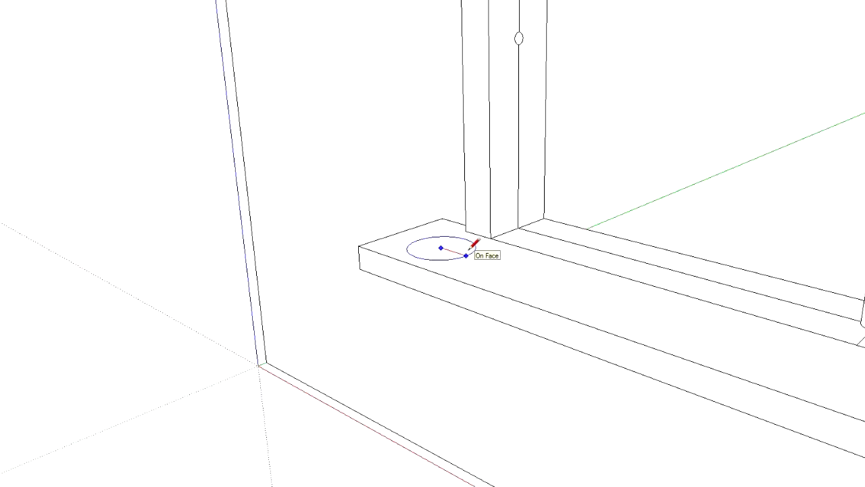
pyautogui.click(471, 250)
pyautogui.press('p')
pyautogui.moveTo(433, 251); pyautogui.dragTo(436, 198)
pyautogui.scroll(2, 426, 196)
pyautogui.moveTo(436, 198); pyautogui.dragTo(577, 400, button='middle')
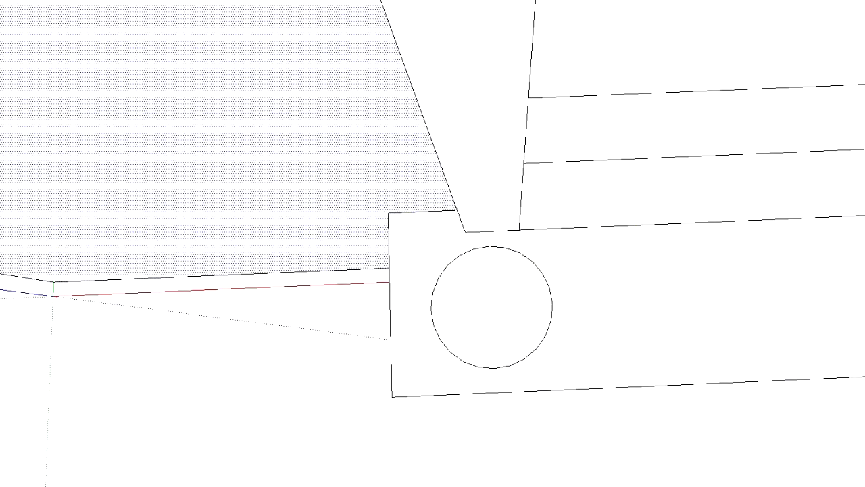
# Scale the cylinder's top face larger in both directions and move it back over the base to form a tapered pot
pyautogui.click(494, 329)
pyautogui.press('s')
pyautogui.click(552, 306)
pyautogui.click(569, 302)
pyautogui.click(498, 246)
pyautogui.click(498, 234)
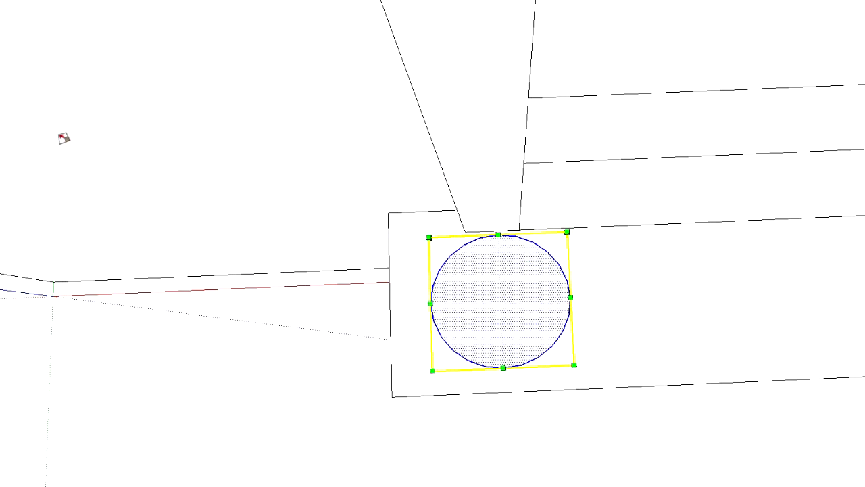
pyautogui.press('m')
pyautogui.click(505, 322)
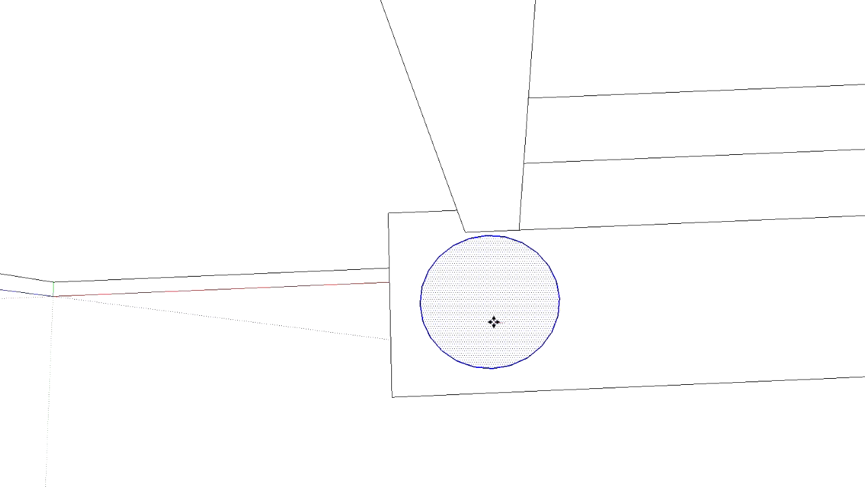
pyautogui.click(492, 319)
pyautogui.moveTo(498, 382); pyautogui.dragTo(523, 153, button='middle')
# Raise the pot's top face and adjust its position over the base
pyautogui.moveTo(485, 237); pyautogui.dragTo(488, 216, button='middle')
pyautogui.click(495, 221)
pyautogui.moveTo(600, 259); pyautogui.dragTo(481, 226, button='middle')
pyautogui.press('Escape')
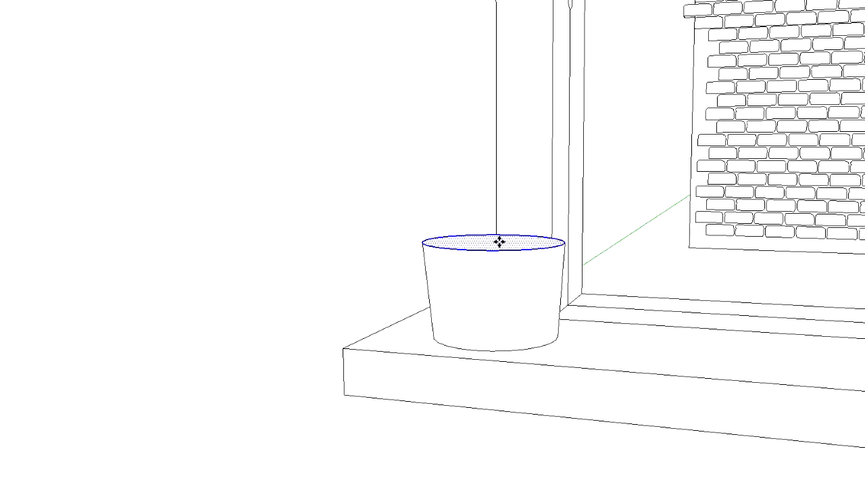
pyautogui.moveTo(569, 271); pyautogui.dragTo(327, 170, button='middle')
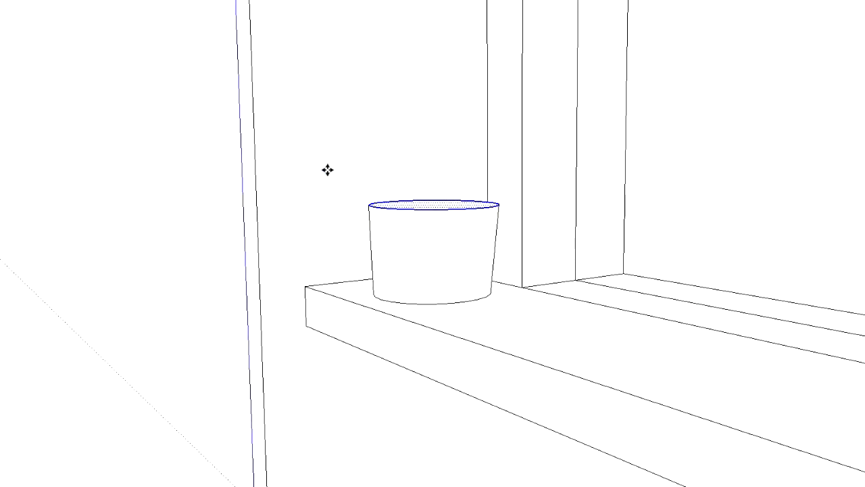
pyautogui.click(430, 204)
pyautogui.moveTo(426, 207); pyautogui.dragTo(489, 281, button='middle')
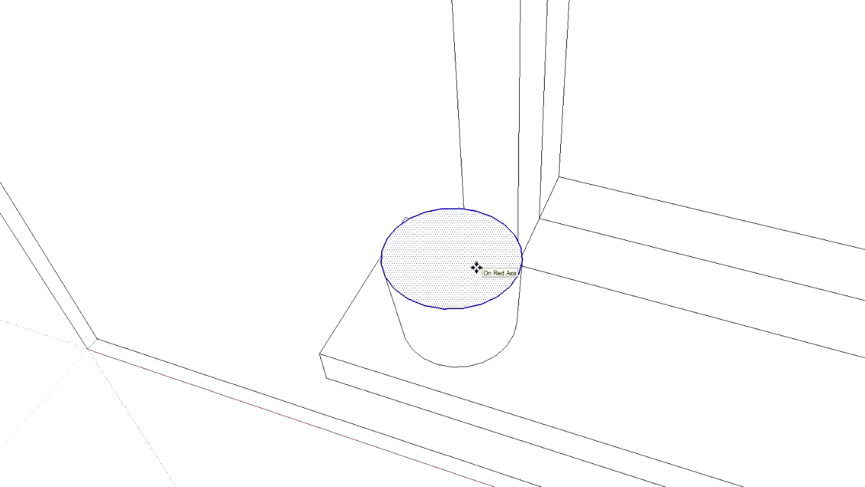
pyautogui.moveTo(444, 253); pyautogui.dragTo(460, 228, button='middle')
# Scale the pot's top face slightly larger and lower it to shorten the pot
pyautogui.press('s')
pyautogui.moveTo(508, 317); pyautogui.dragTo(513, 323)
pyautogui.moveTo(556, 329); pyautogui.dragTo(576, 220, button='middle')
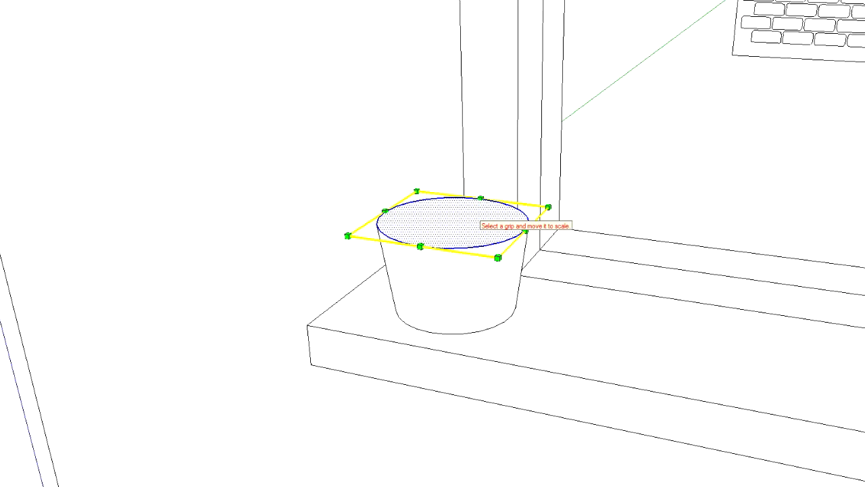
pyautogui.press('f')
pyautogui.press('m')
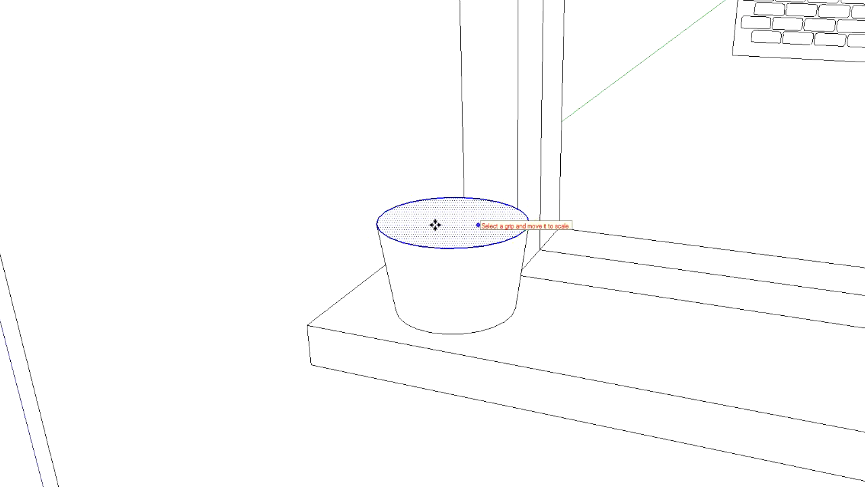
pyautogui.click(437, 225)
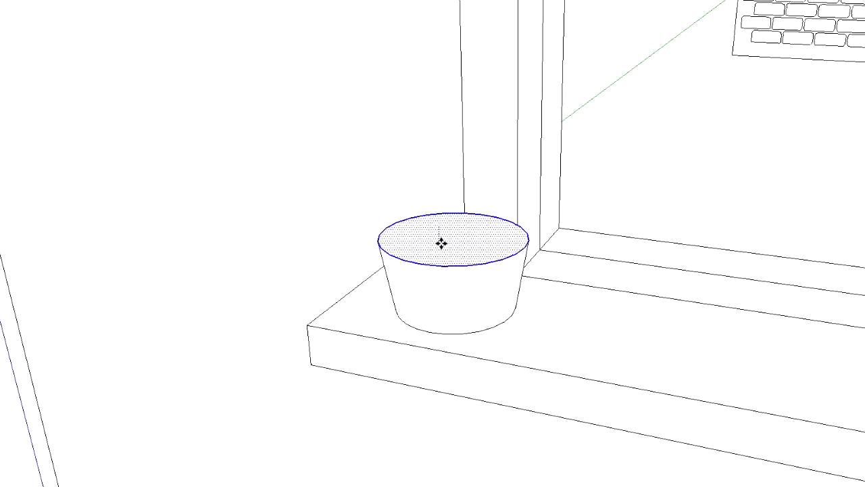
pyautogui.moveTo(654, 315); pyautogui.dragTo(482, 314, button='middle')
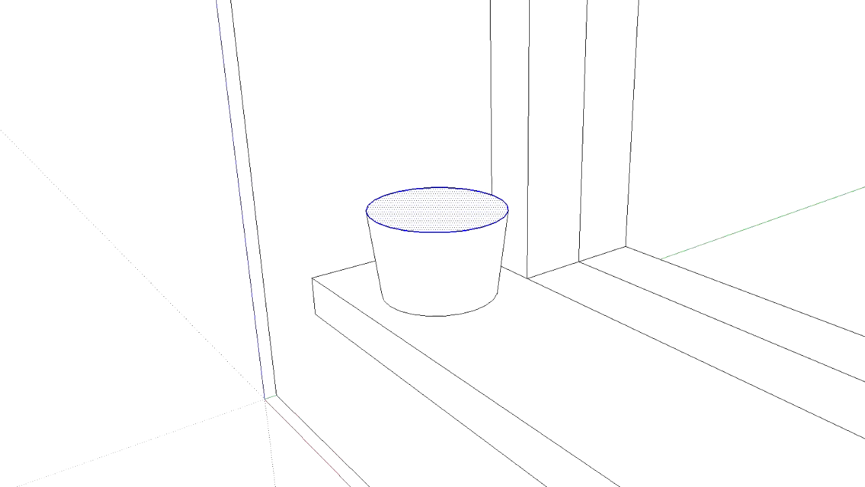
# Push/pull the pot's top face up into a rim band and try to scale the band outward
pyautogui.click(444, 231)
pyautogui.click(438, 197)
pyautogui.doubleClick(453, 230)
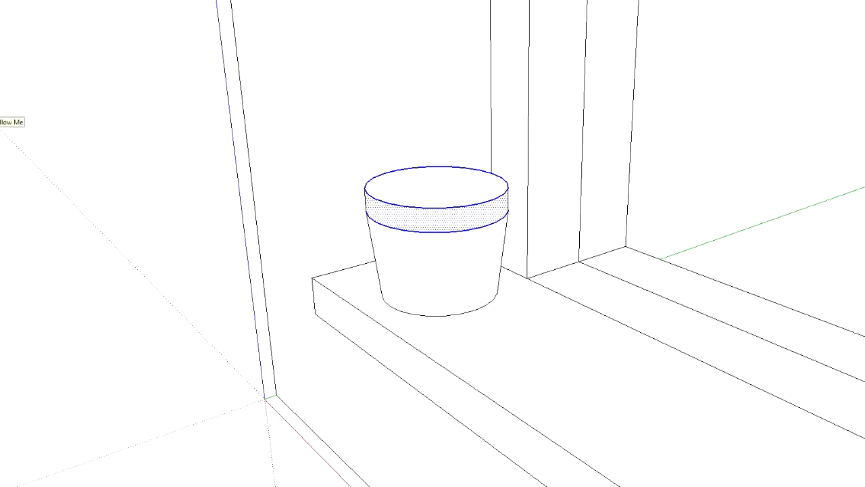
pyautogui.press('s')
pyautogui.moveTo(417, 244); pyautogui.dragTo(415, 256)
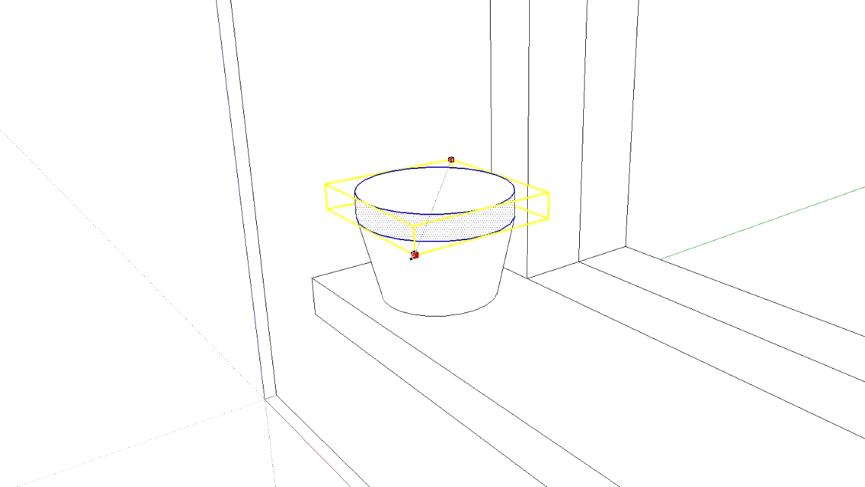
pyautogui.press('Escape')
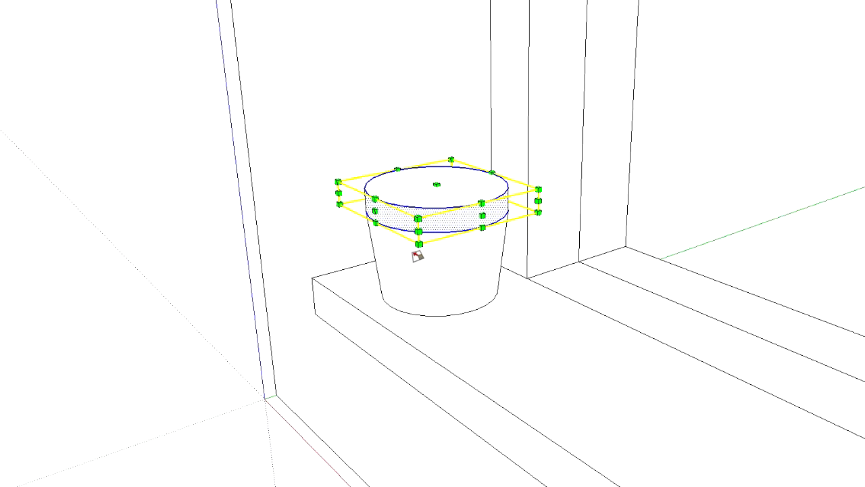
# Try to scale the rim band together with the pot's top face
pyautogui.press('space')
pyautogui.click(304, 88)
pyautogui.click(454, 227)
pyautogui.keyDown('shift'); pyautogui.click(433, 196); pyautogui.keyUp('shift')
pyautogui.keyDown('shift'); pyautogui.click(415, 210); pyautogui.keyUp('shift')
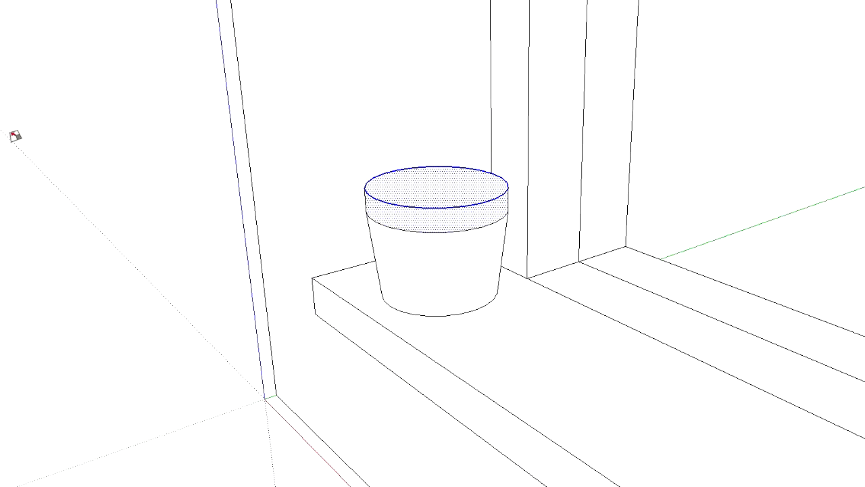
pyautogui.press('s')
pyautogui.moveTo(418, 244)
pyautogui.mouseDown()
pyautogui.moveTo(415, 253)
pyautogui.moveTo(418, 243)
pyautogui.mouseUp()
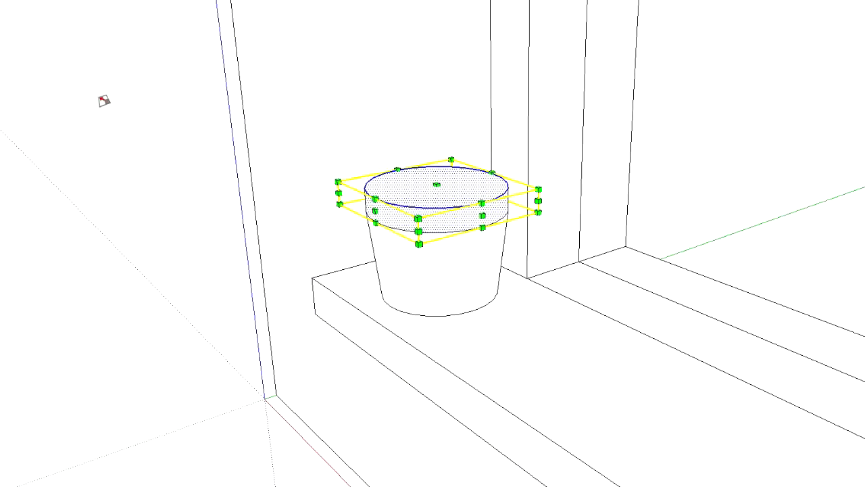
# Push/pull the top face down to leave a thin rim and scale that face out past the pot's edge
pyautogui.press('space')
pyautogui.click(468, 238)
pyautogui.click(433, 201)
pyautogui.moveTo(446, 179); pyautogui.dragTo(446, 208)
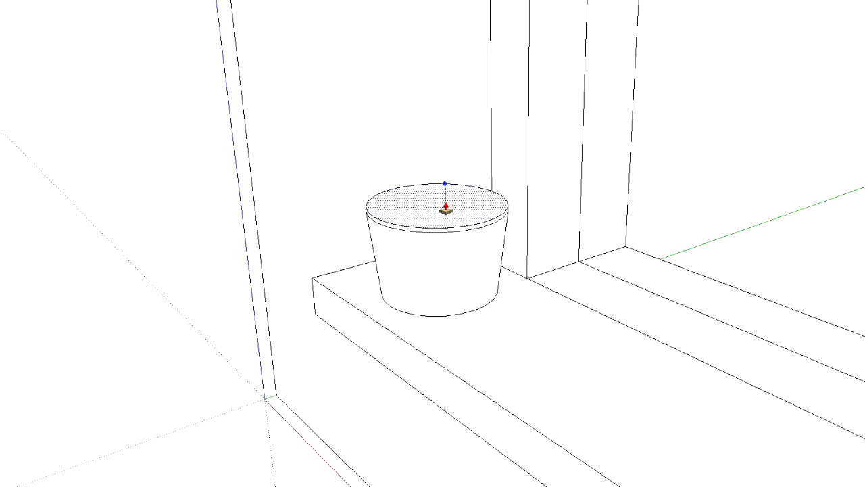
pyautogui.press('s')
pyautogui.moveTo(338, 196); pyautogui.dragTo(311, 201)
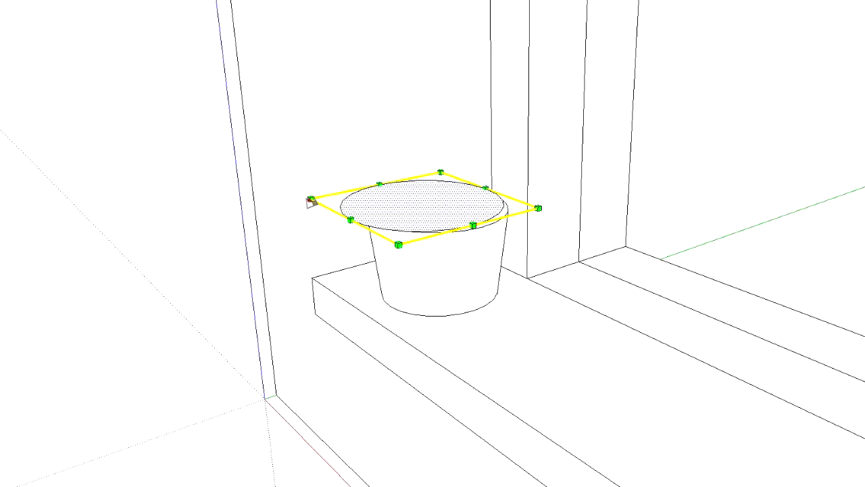
# Move the enlarged top face sideways to centre it over the pot
pyautogui.press('m')
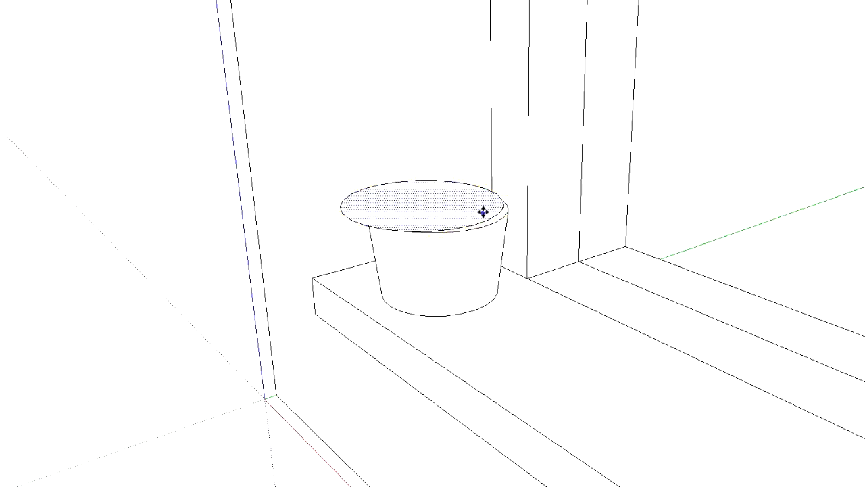
pyautogui.scroll(2, 414, 236)
pyautogui.moveTo(414, 236); pyautogui.dragTo(467, 184, button='middle')
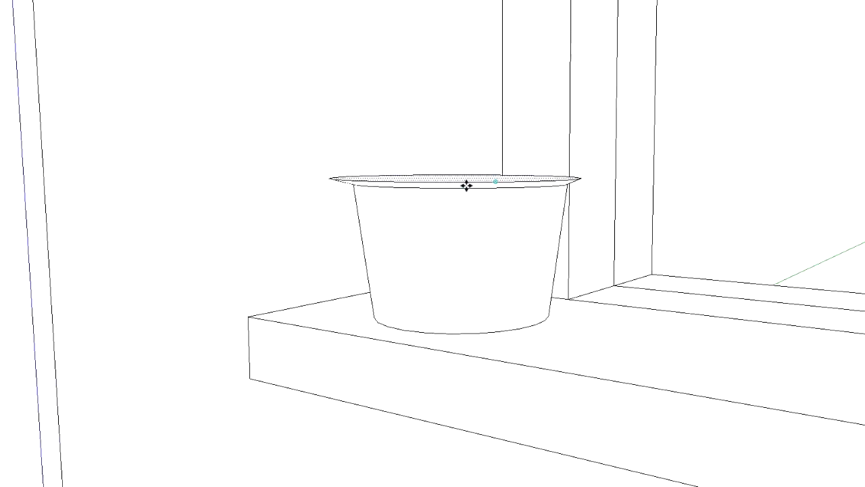
pyautogui.scroll(5, 398, 240)
pyautogui.press('ctrl')
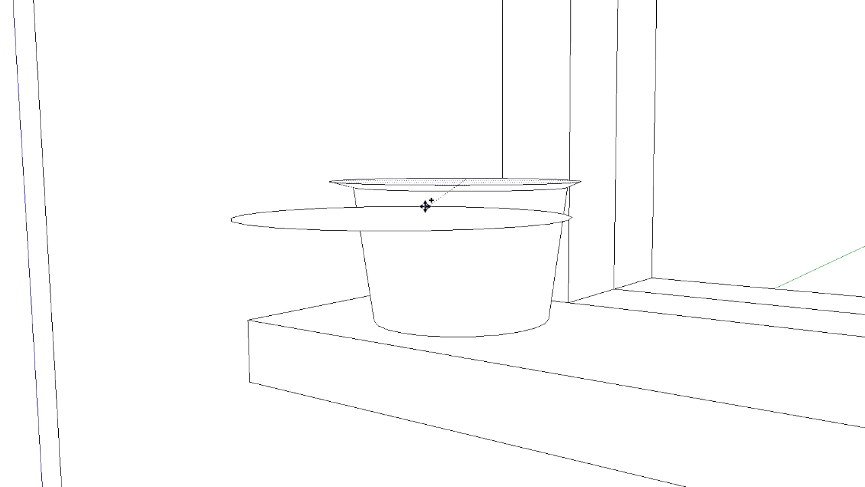
pyautogui.press('Escape')
pyautogui.click(328, 183)
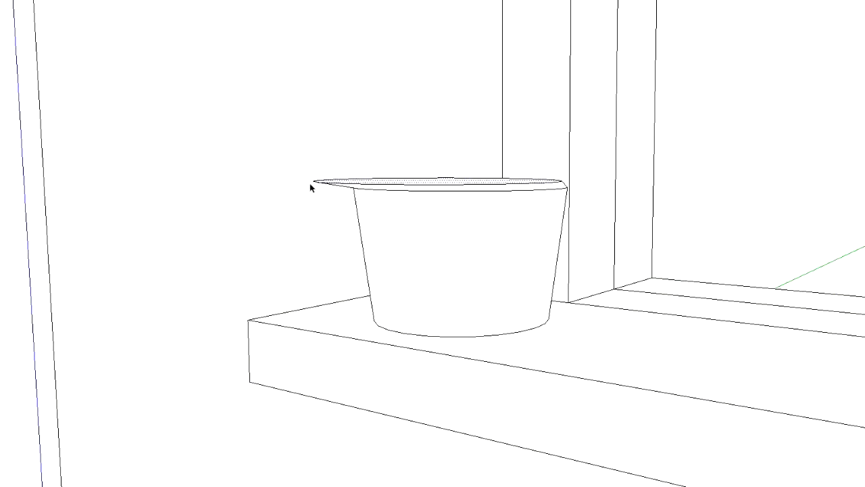
pyautogui.moveTo(449, 225); pyautogui.dragTo(496, 442, button='middle')
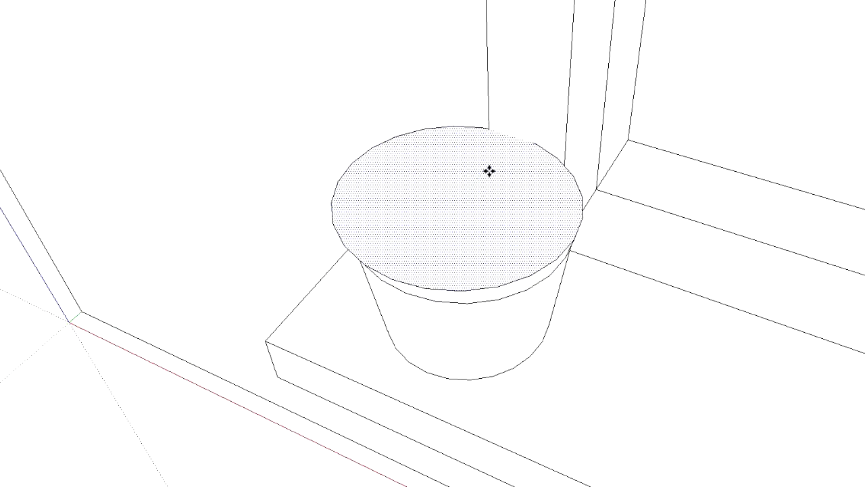
# Try to push/pull the enlarged top face down into an overhanging lip, and undo it
pyautogui.moveTo(256, 255); pyautogui.dragTo(467, 136, button='middle')
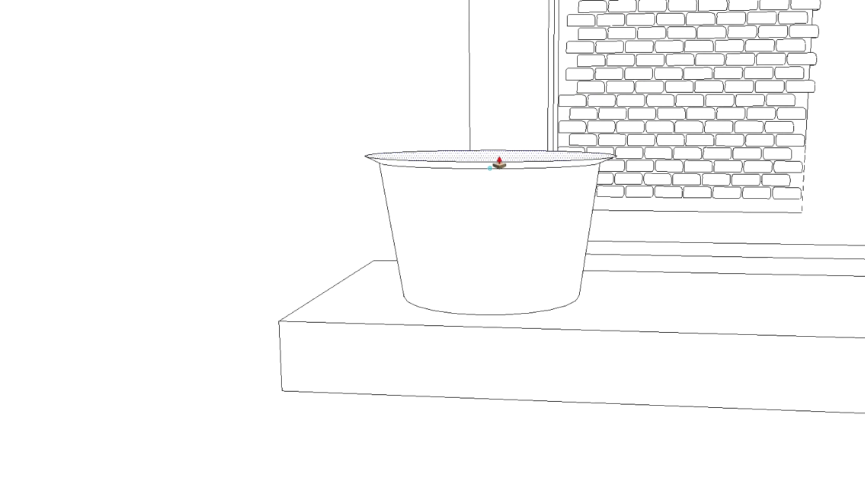
pyautogui.moveTo(498, 161); pyautogui.dragTo(505, 204)
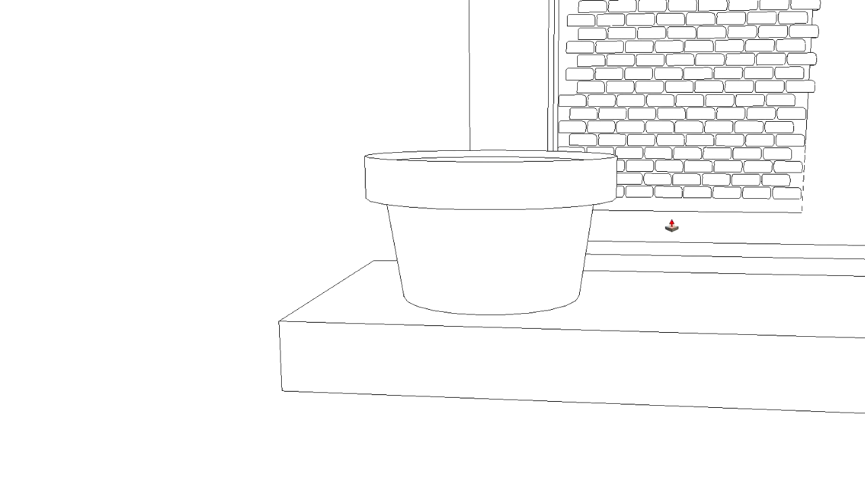
pyautogui.moveTo(669, 234); pyautogui.dragTo(332, 373, button='middle')
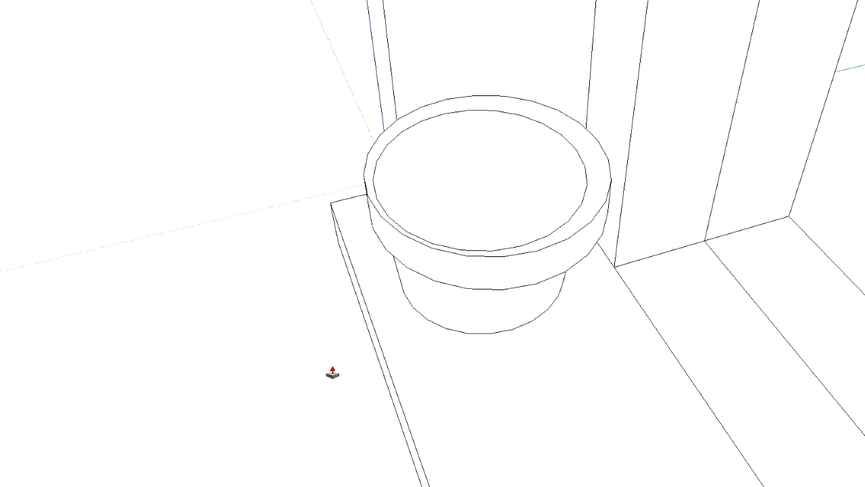
pyautogui.hotkey('ctrl', 'z')
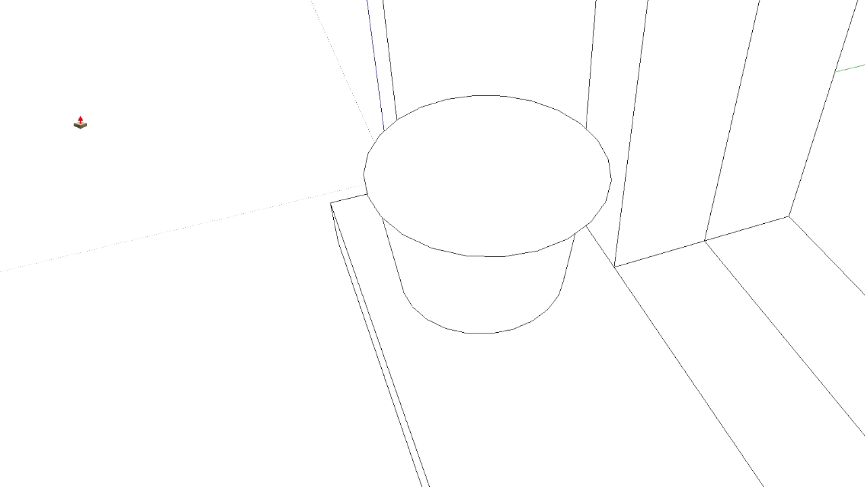
# Recentre the enlarged top face over the pot and push/pull it down into an overhanging lip
pyautogui.click(506, 156)
pyautogui.click(504, 156)
pyautogui.click(480, 163)
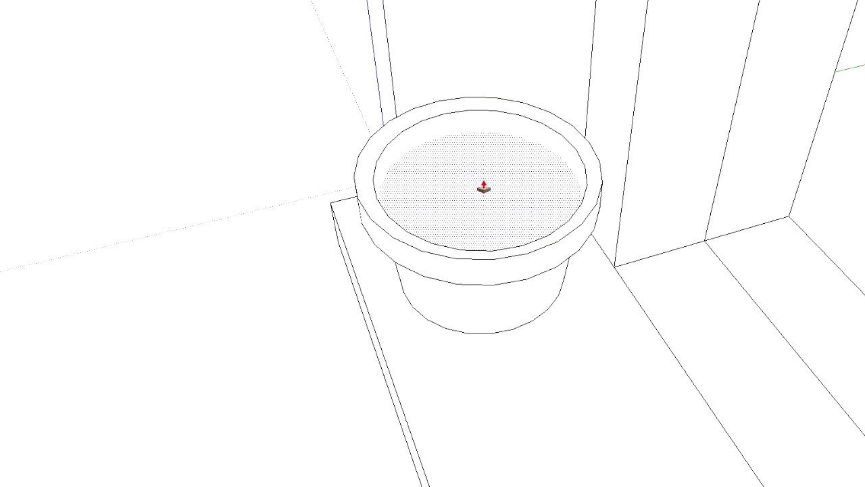
# Push/pull the circular face inside the lip downward to hollow out the pot
pyautogui.moveTo(484, 189); pyautogui.dragTo(488, 220, button='middle')
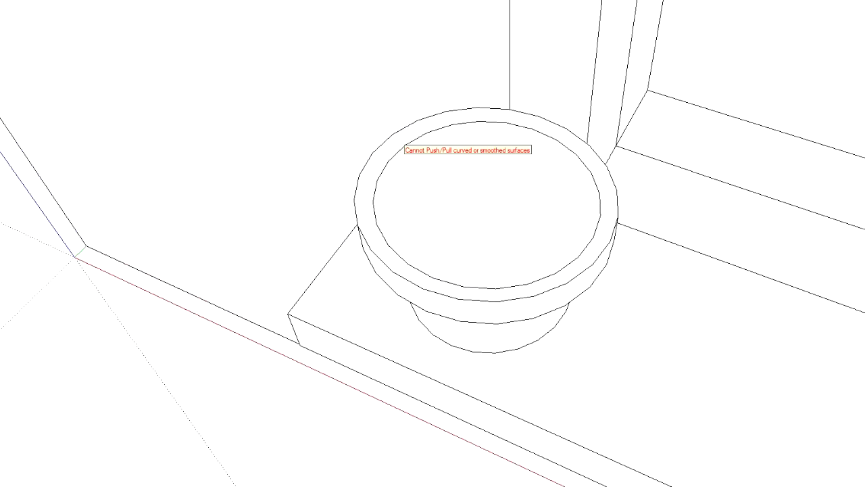
pyautogui.press('space')
pyautogui.click(403, 136)
pyautogui.press('p')
pyautogui.moveTo(286, 273); pyautogui.dragTo(420, 157, button='middle')
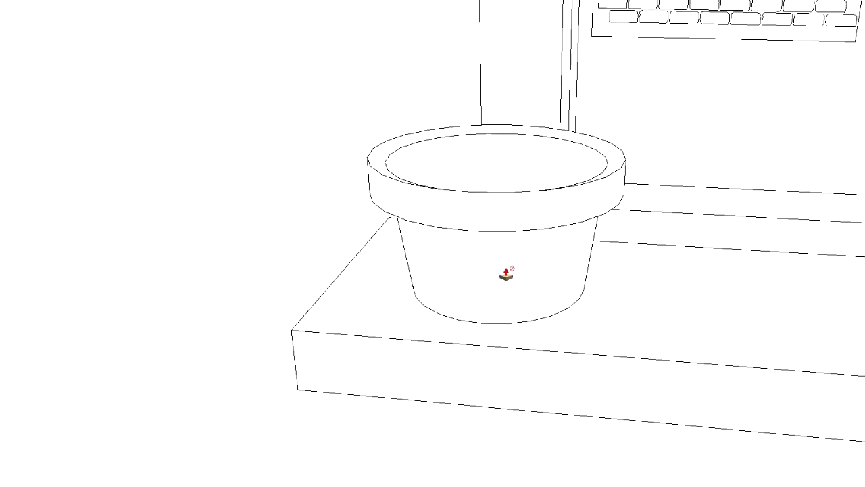
pyautogui.scroll(-5, 511, 263)
pyautogui.scroll(-6, 521, 264)
pyautogui.moveTo(847, 291); pyautogui.dragTo(405, 230, button='middle')
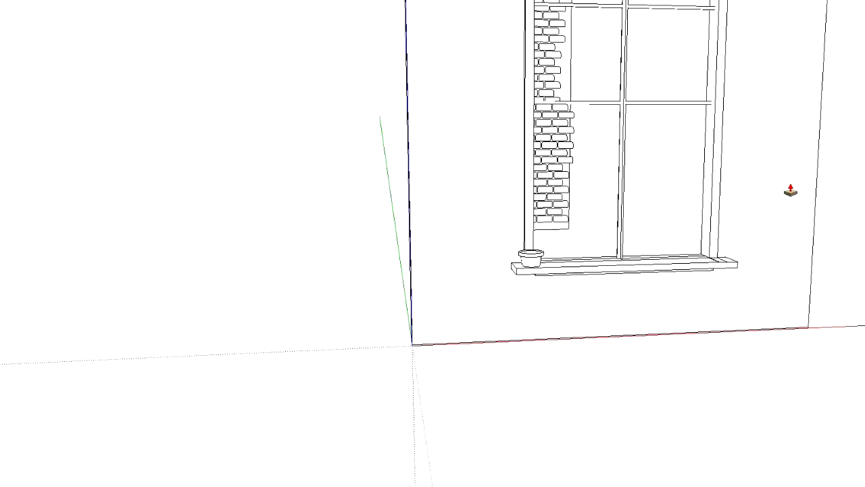
pyautogui.scroll(-2, 767, 185)
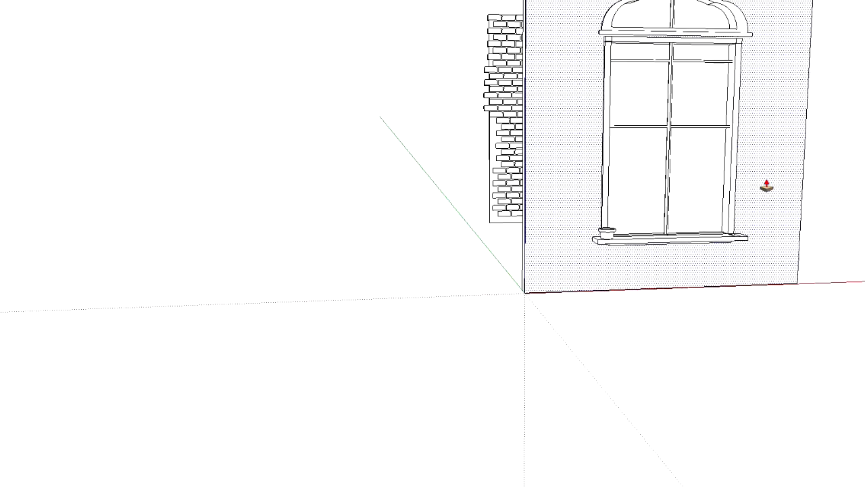
pyautogui.scroll(5, 767, 186)
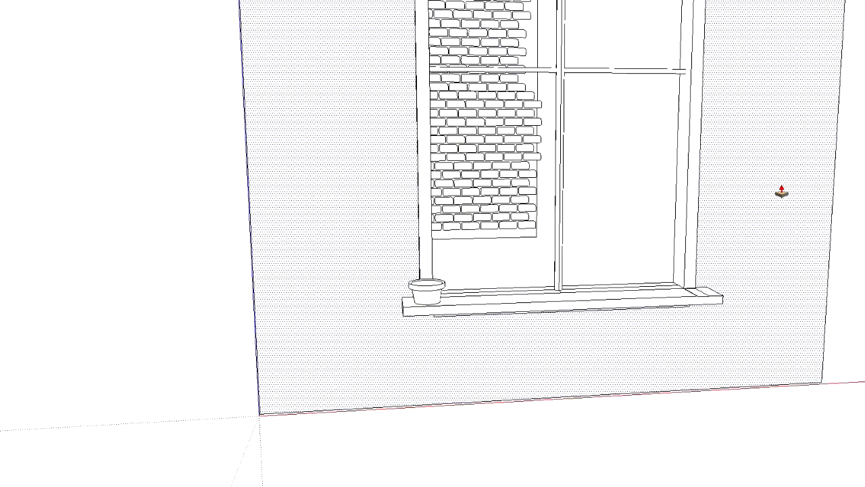
pyautogui.moveTo(695, 191); pyautogui.dragTo(468, 216, button='middle')
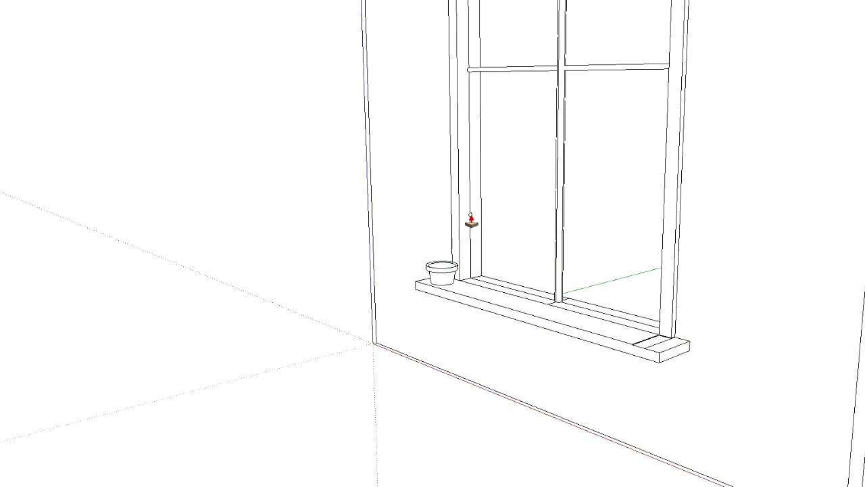
# Push/pull the small circle on the window frame's left side across the opening to form the lowest horizontal bar
pyautogui.moveTo(471, 219); pyautogui.dragTo(776, 268)
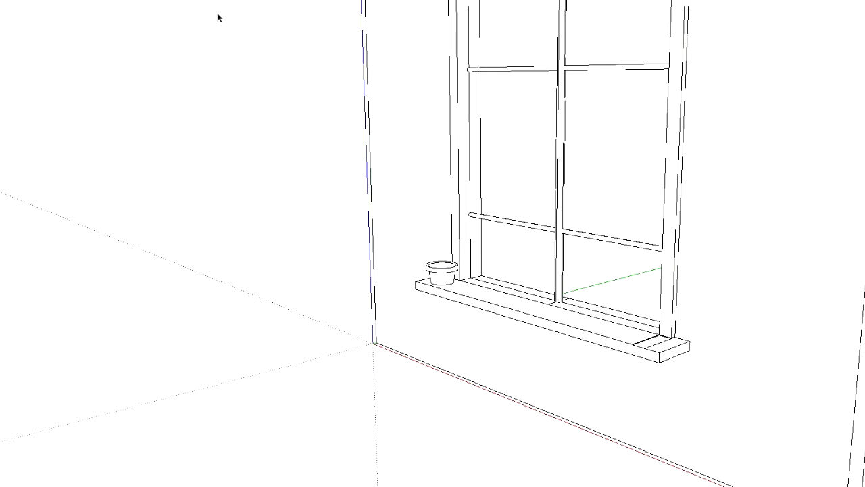
# Draw a small rectangle on the ground in front of the brick wall and push/pull it up into an upright block
pyautogui.scroll(-4, 384, 89)
pyautogui.moveTo(385, 89); pyautogui.dragTo(660, 87, button='middle')
pyautogui.scroll(-4, 614, 88)
pyautogui.moveTo(689, 38); pyautogui.dragTo(473, 57, button='middle')
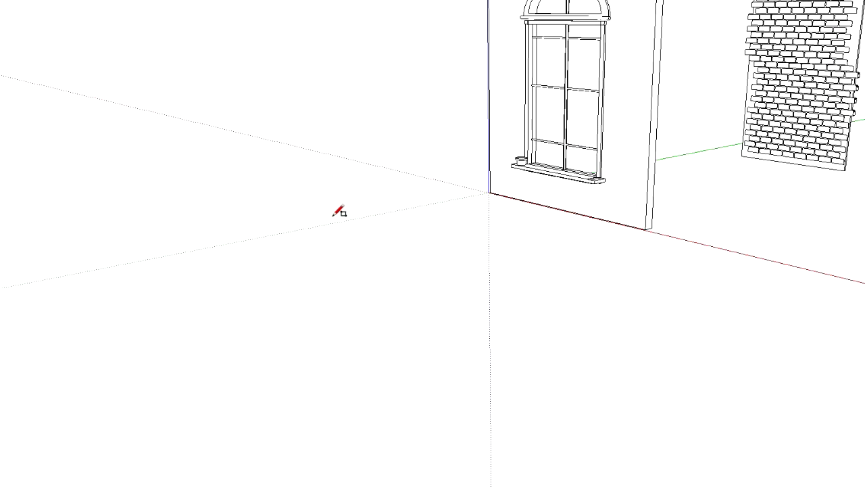
pyautogui.moveTo(333, 215); pyautogui.dragTo(696, 379, button='middle')
pyautogui.scroll(5, 271, 77)
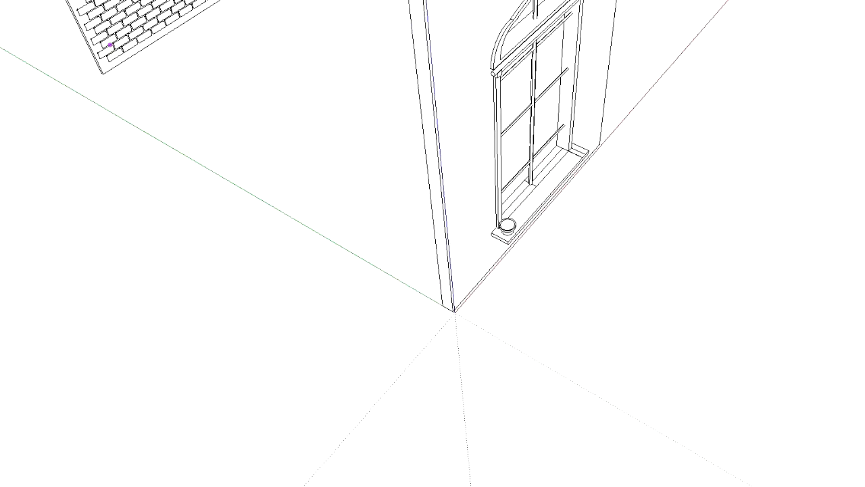
pyautogui.scroll(3, 277, 73)
pyautogui.keyDown('shift'); pyautogui.moveTo(231, 33); pyautogui.dragTo(335, 82, button='middle'); pyautogui.keyUp('shift')
pyautogui.keyDown('shift'); pyautogui.moveTo(335, 81); pyautogui.dragTo(387, 146, button='middle'); pyautogui.keyUp('shift')
pyautogui.scroll(3, 386, 146)
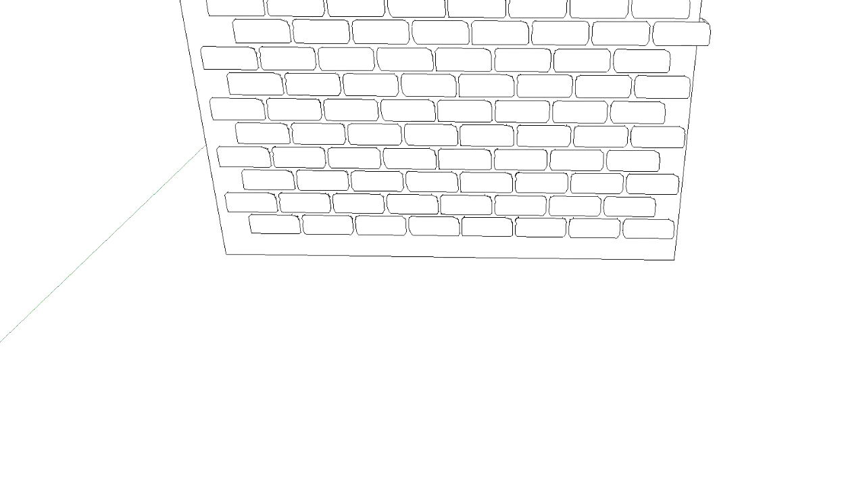
pyautogui.click(245, 294)
pyautogui.click(296, 301)
pyautogui.moveTo(278, 302); pyautogui.dragTo(277, 215)
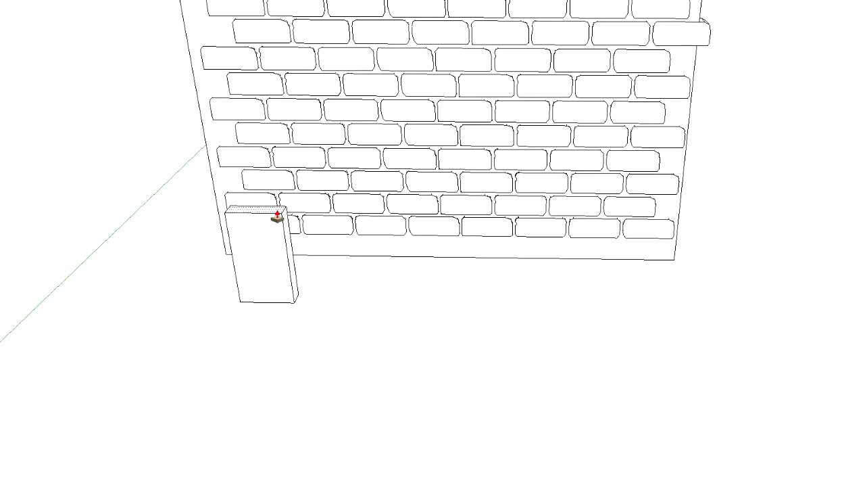
# Try to draw an arc on the block's front face from its lower edge to its upper edge, and undo it
pyautogui.moveTo(372, 334); pyautogui.dragTo(344, 170, button='middle')
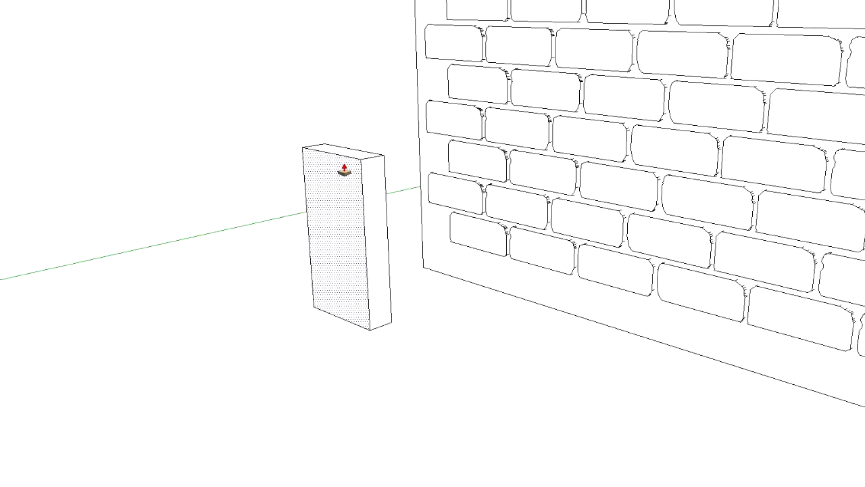
pyautogui.scroll(1, 344, 169)
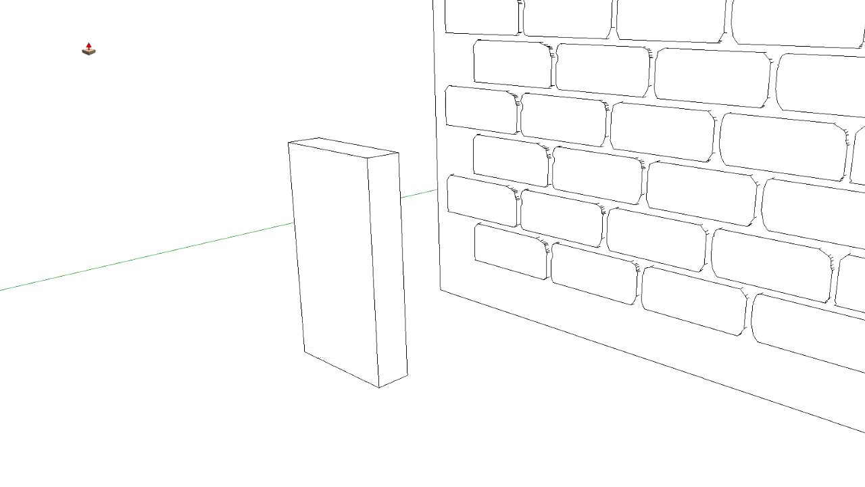
pyautogui.click(332, 364)
pyautogui.click(334, 148)
pyautogui.click(286, 199)
pyautogui.moveTo(232, 285)
pyautogui.mouseDown(button='middle')
pyautogui.moveTo(50, 327)
pyautogui.moveTo(325, 324)
pyautogui.mouseUp(button='middle')
pyautogui.hotkey('ctrl', 'z')
pyautogui.click(366, 394)
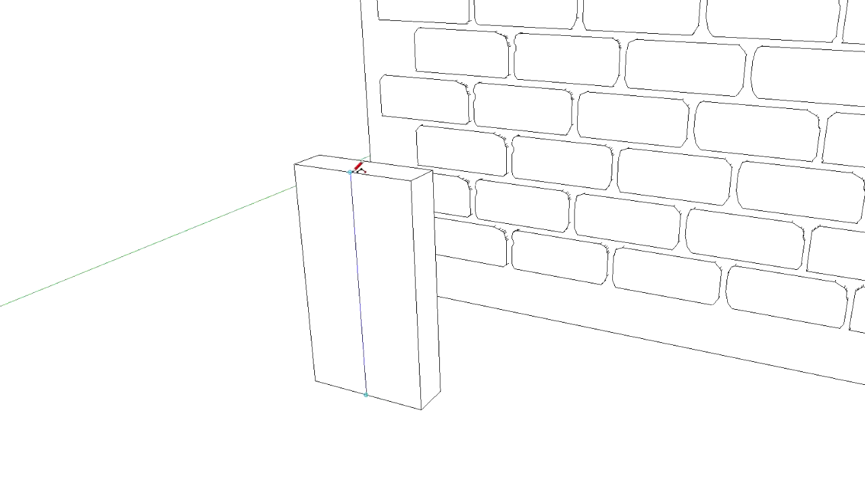
pyautogui.click(350, 173)
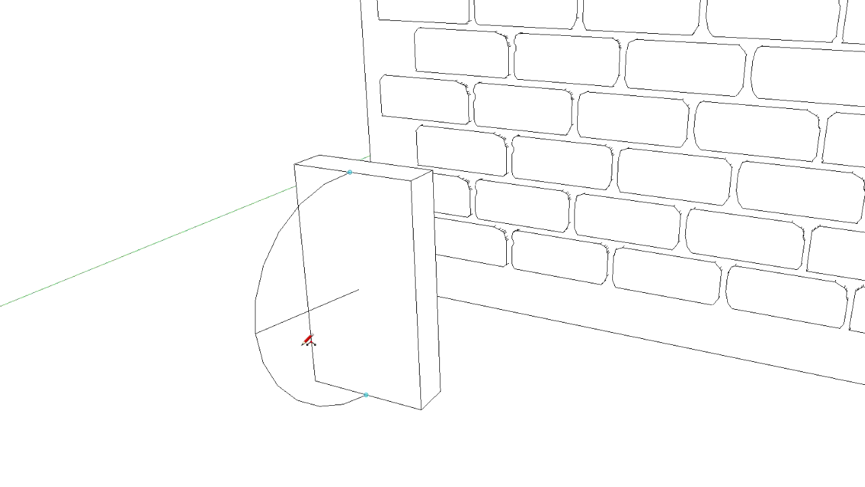
pyautogui.click(365, 359)
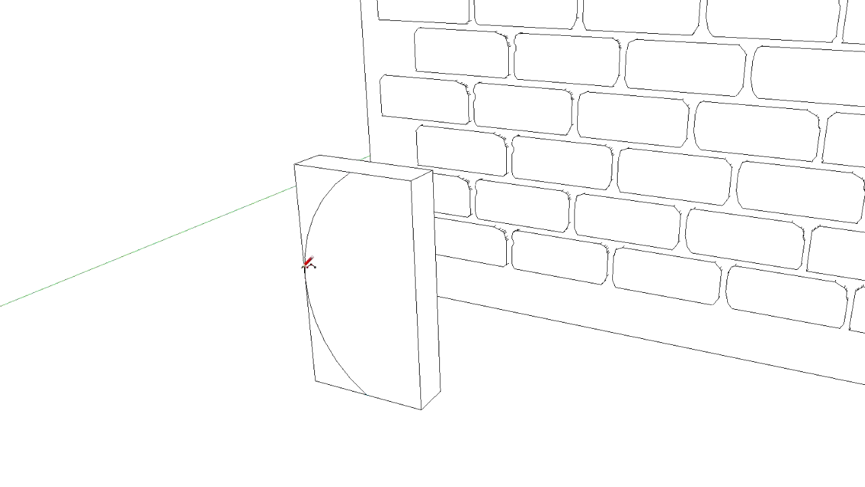
pyautogui.press('Escape')
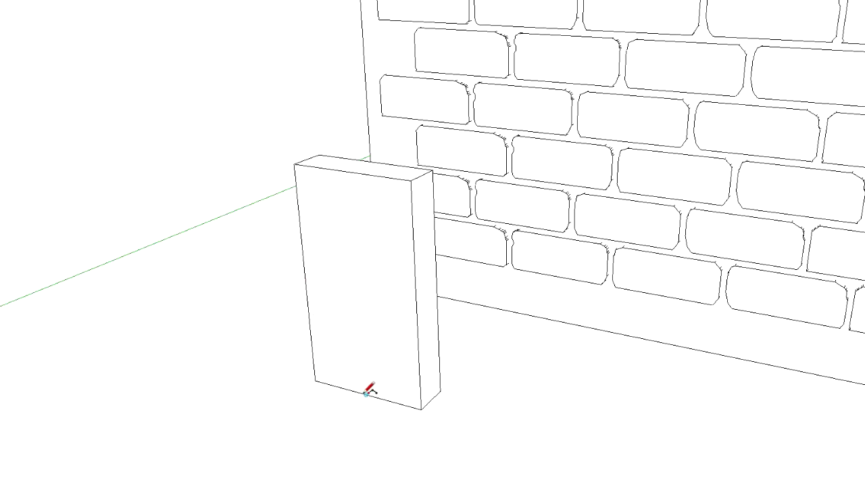
pyautogui.click(366, 392)
pyautogui.click(349, 172)
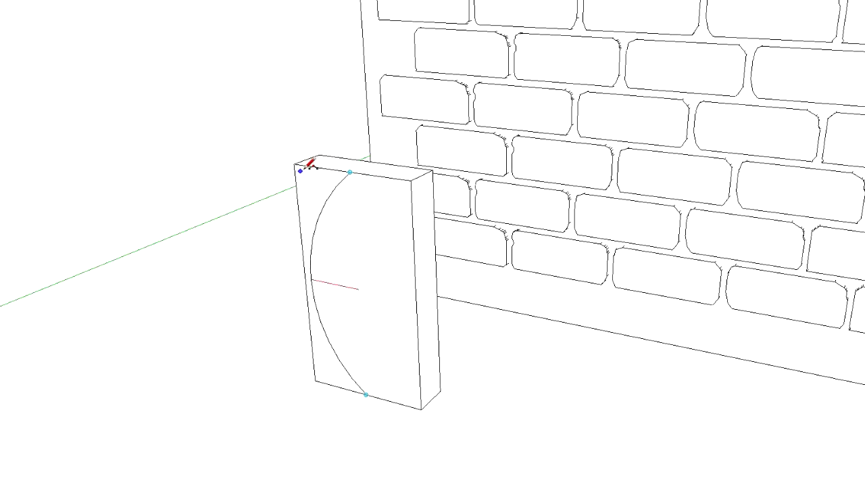
pyautogui.moveTo(430, 259); pyautogui.dragTo(486, 143, button='middle')
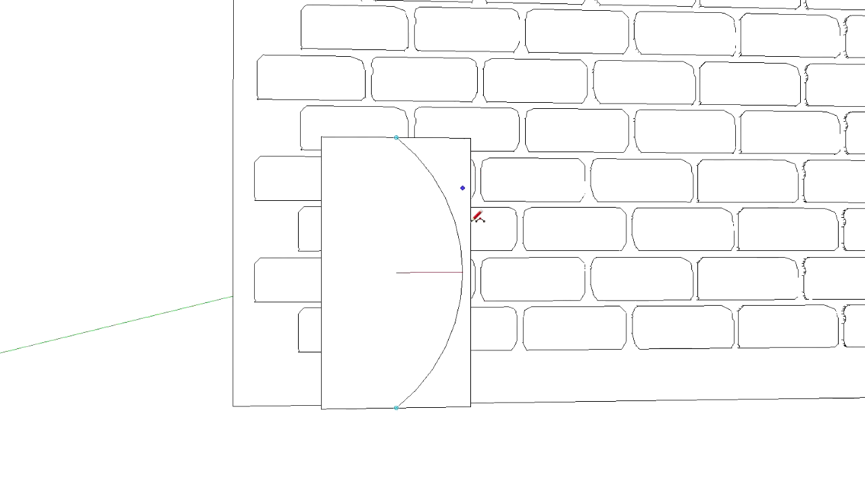
pyautogui.press('Escape')
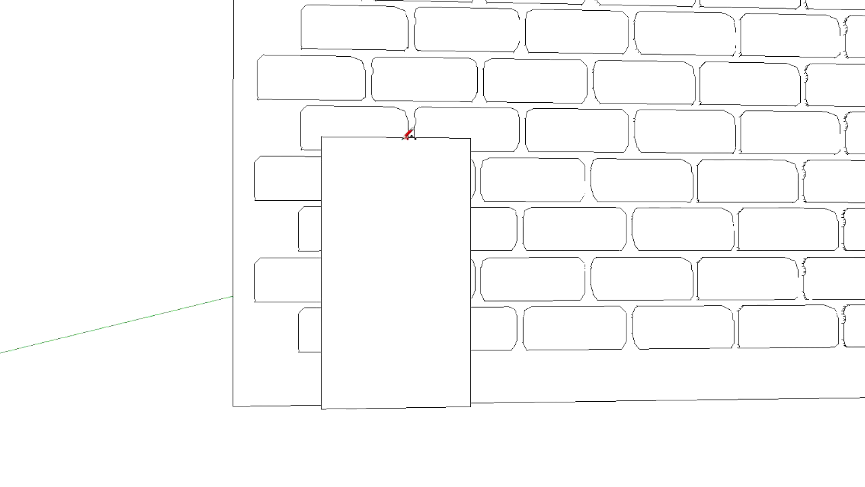
# Draw an arc on the block's front face between the midpoints of its upper and lower edges, bulging out to its right edge
pyautogui.click(403, 138)
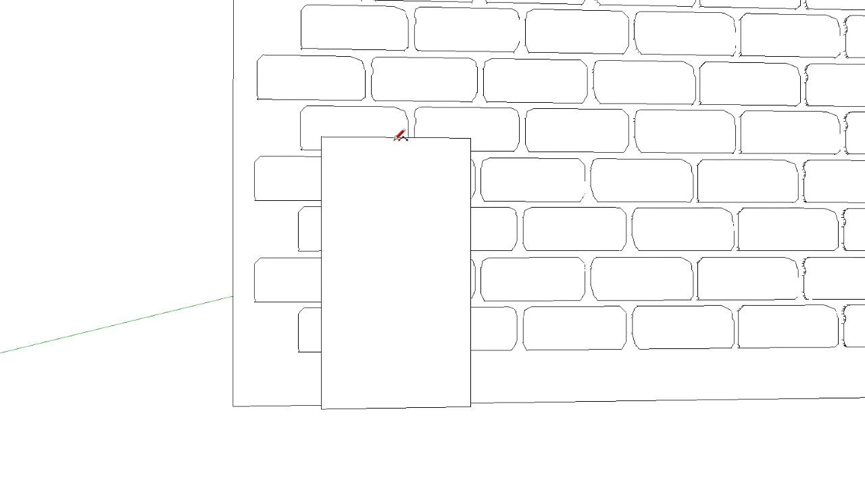
pyautogui.click(396, 407)
pyautogui.click(471, 268)
pyautogui.moveTo(315, 183); pyautogui.dragTo(286, 245, button='middle')
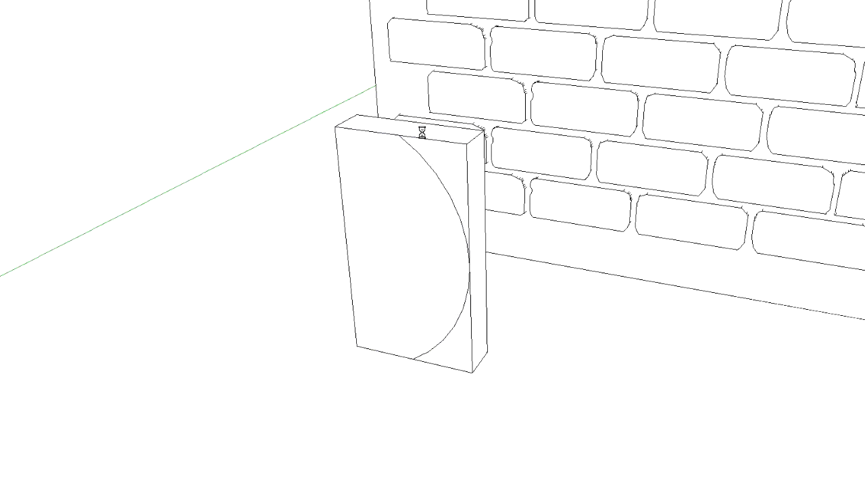
# Select the whole block and scale it so its front face becomes wider relative to its height
pyautogui.tripleClick(425, 173)
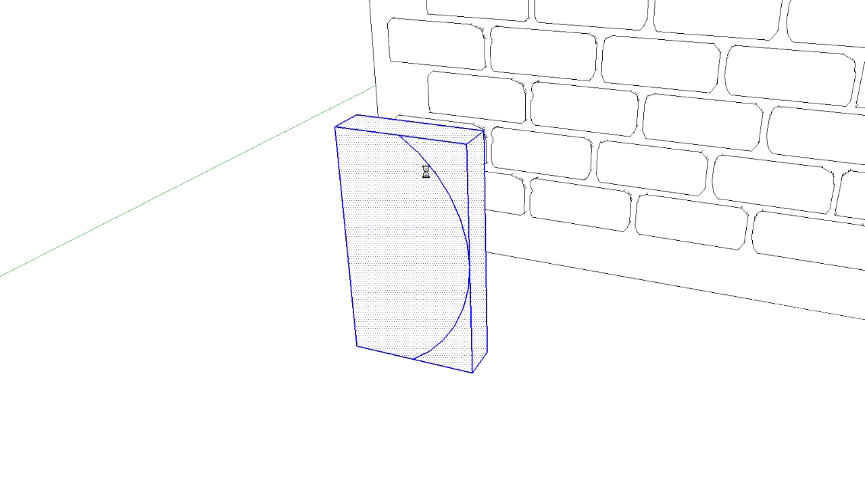
pyautogui.moveTo(526, 300); pyautogui.dragTo(320, 295, button='middle')
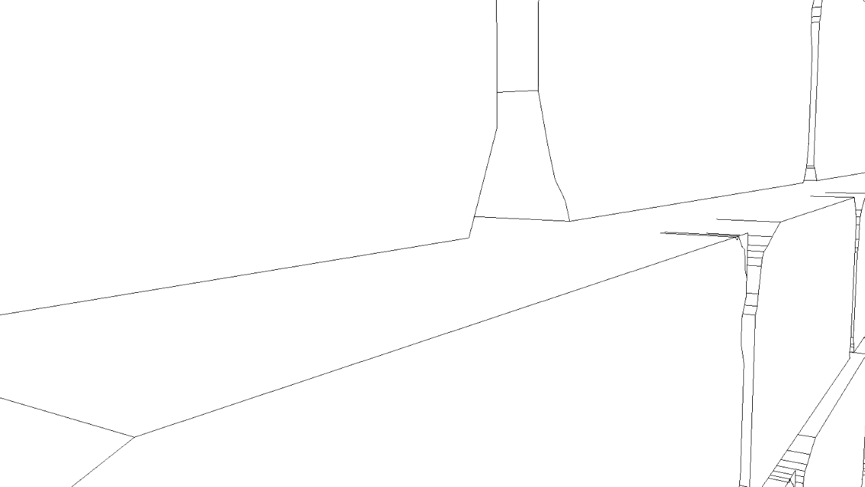
pyautogui.scroll(-4, 329, 240)
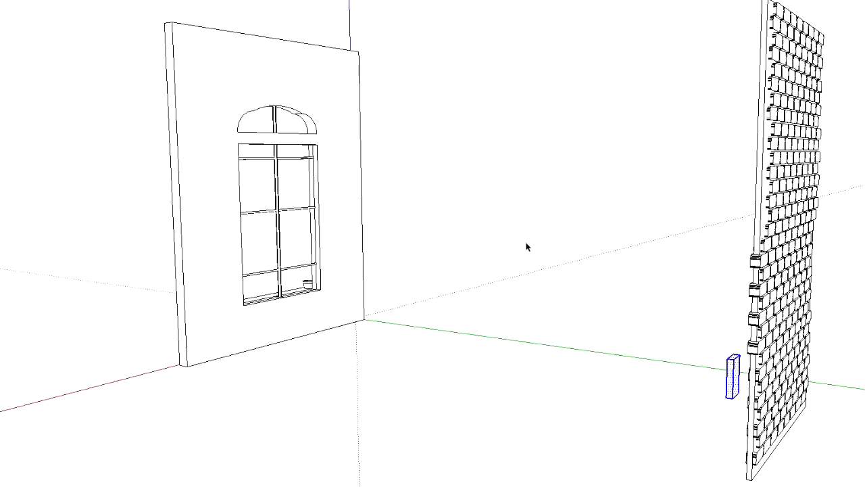
pyautogui.moveTo(526, 248); pyautogui.dragTo(784, 318, button='middle')
pyautogui.press('s')
pyautogui.scroll(8, 780, 315)
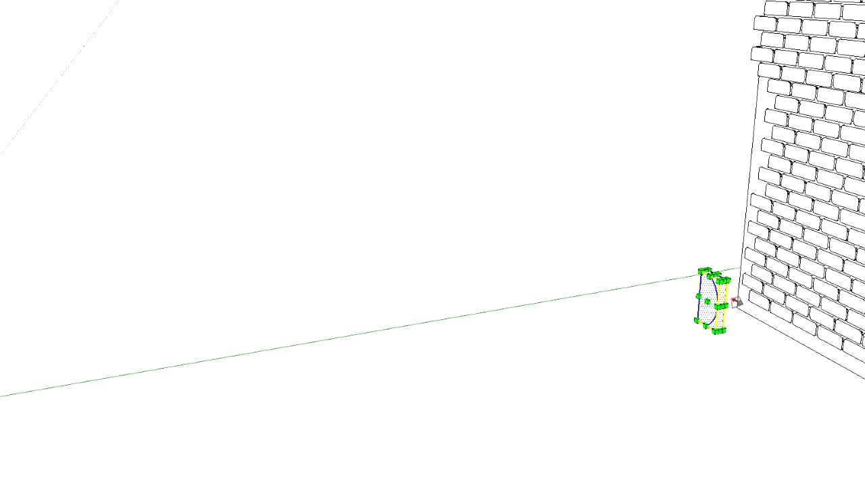
pyautogui.moveTo(684, 254); pyautogui.dragTo(683, 285)
pyautogui.moveTo(574, 312); pyautogui.dragTo(786, 302, button='middle')
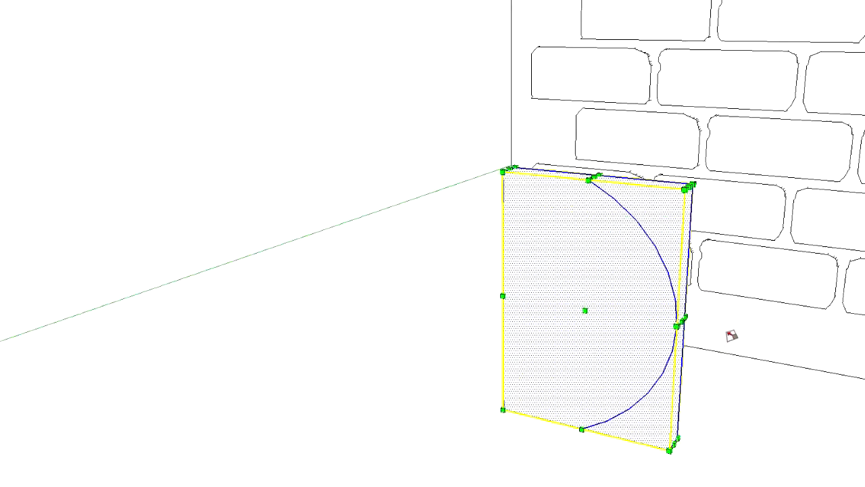
pyautogui.scroll(5, 732, 338)
pyautogui.press('space')
# Try to draw an arc across the block's front face between the midpoints of its two side edges, and undo it
pyautogui.moveTo(187, 225); pyautogui.dragTo(370, 287, button='middle')
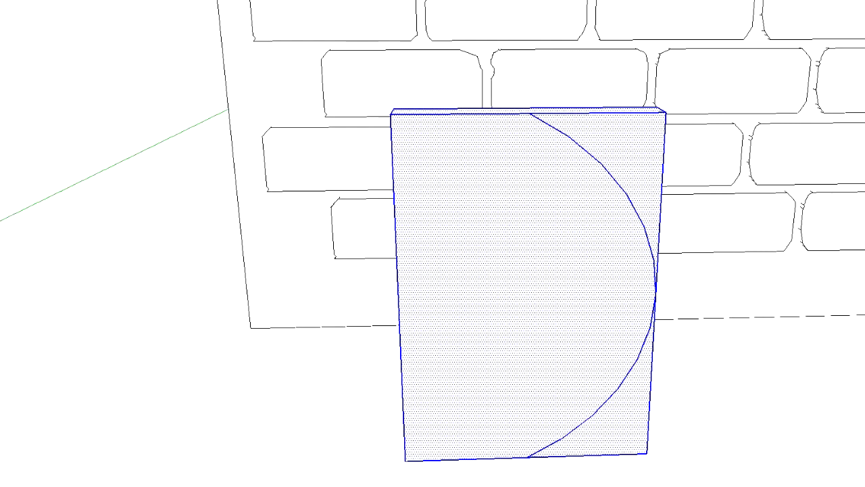
pyautogui.click(656, 294)
pyautogui.click(399, 299)
pyautogui.click(525, 312)
pyautogui.moveTo(375, 279)
pyautogui.mouseDown(button='middle')
pyautogui.moveTo(142, 274)
pyautogui.moveTo(3, 283)
pyautogui.mouseUp(button='middle')
pyautogui.hotkey('ctrl', 'z')
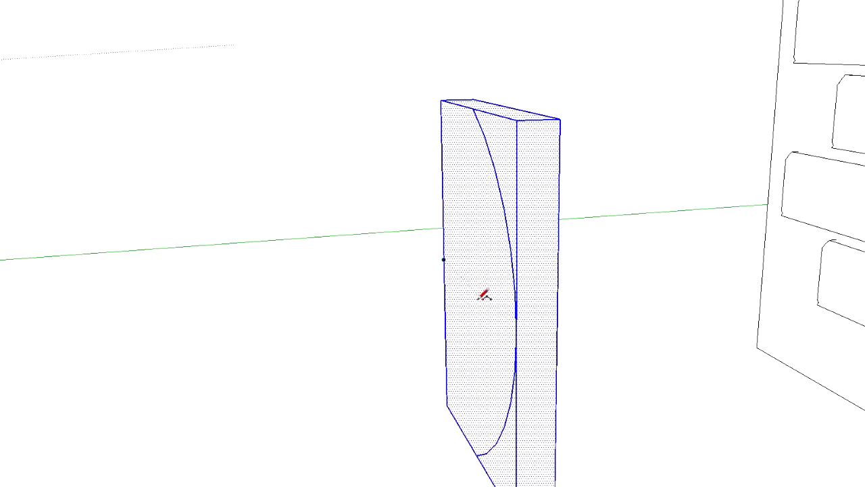
# Draw a horizontal arc at mid-height of the block, bulging outward in front of its face, as a sweep path
pyautogui.click(442, 257)
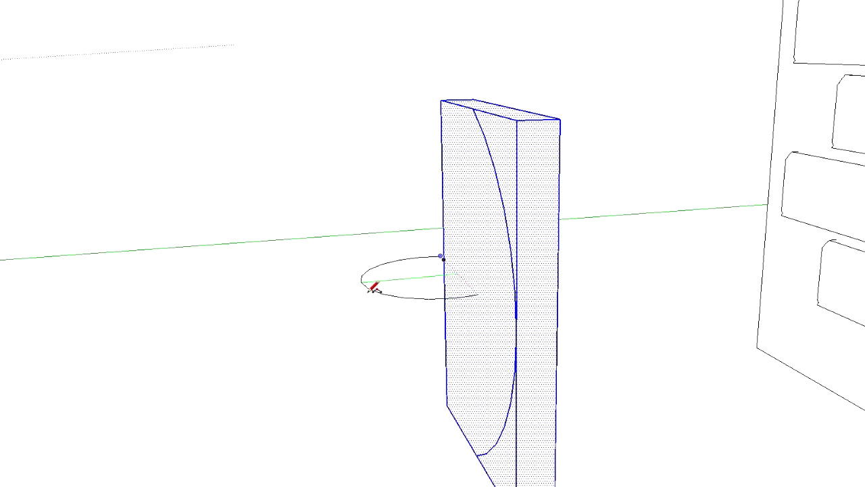
pyautogui.click(369, 290)
# Try to sweep the block's front face along the horizontal arc with Follow Me, and undo it
pyautogui.click(481, 276)
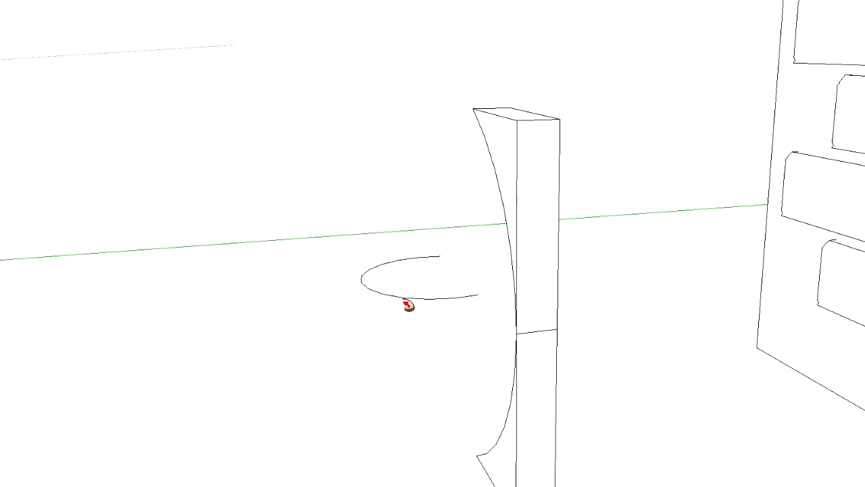
pyautogui.moveTo(372, 303); pyautogui.dragTo(707, 327, button='middle')
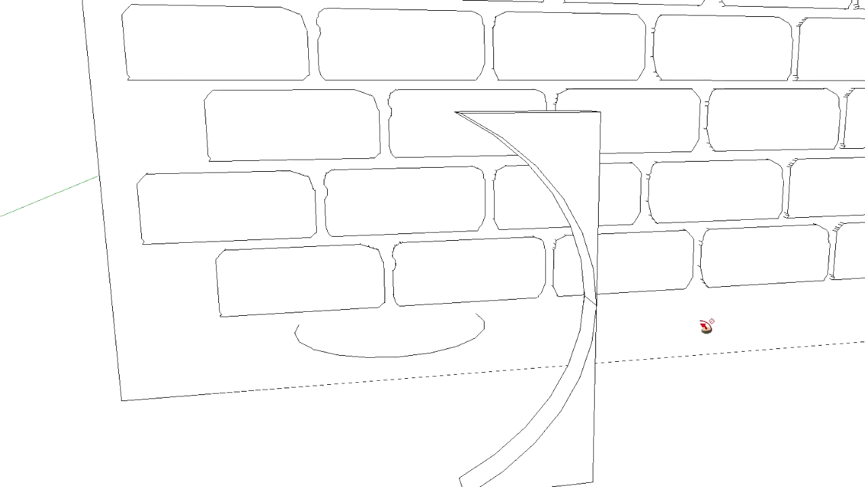
pyautogui.hotkey('ctrl', 'z')
# Sweep the block's curved front face along the full horizontal arc with Follow Me to form a rounded body
pyautogui.click(464, 339)
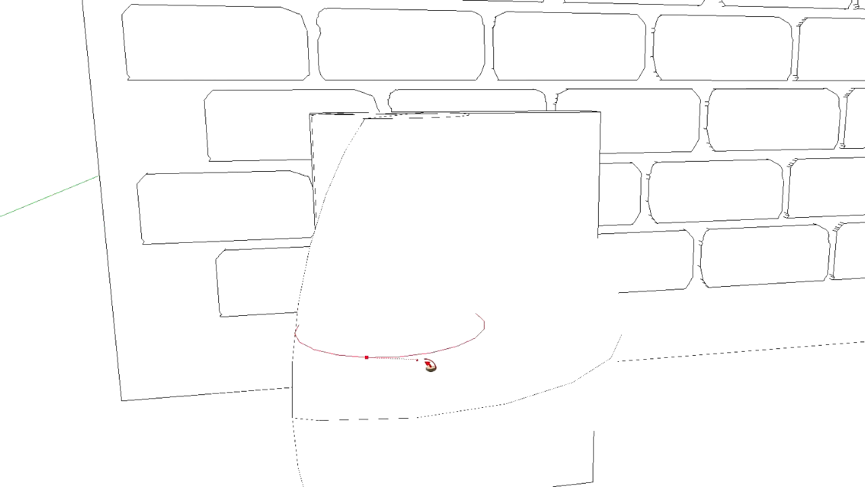
pyautogui.click(315, 331)
# Delete the leftover flat side and back faces of the block behind the rounded body
pyautogui.moveTo(622, 324); pyautogui.dragTo(459, 187, button='middle')
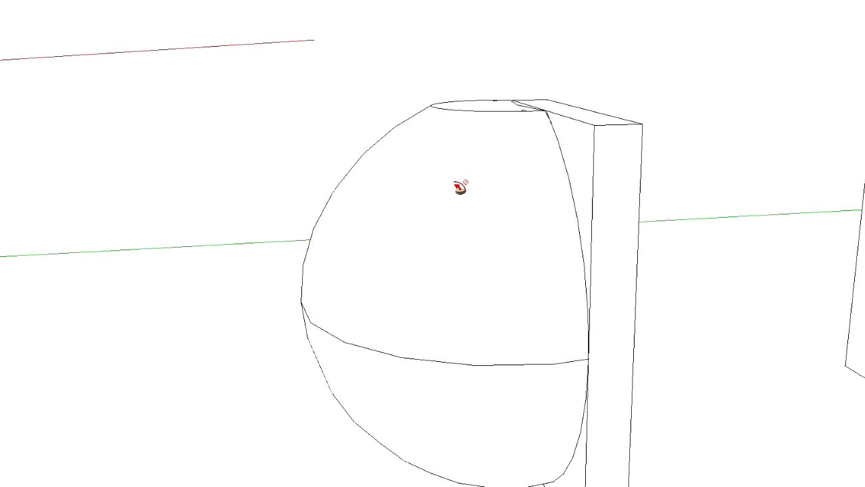
pyautogui.click(623, 176)
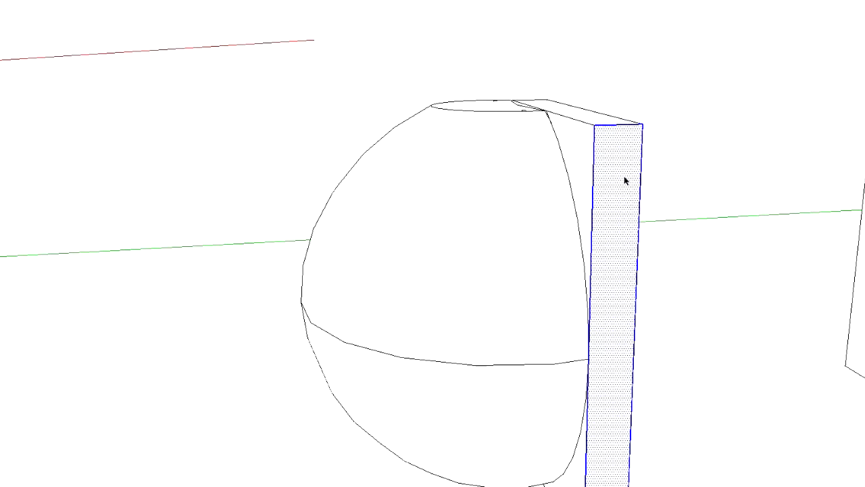
pyautogui.press('Delete')
pyautogui.moveTo(646, 126); pyautogui.dragTo(600, 143, button='middle')
pyautogui.click(608, 124)
pyautogui.press('Delete')
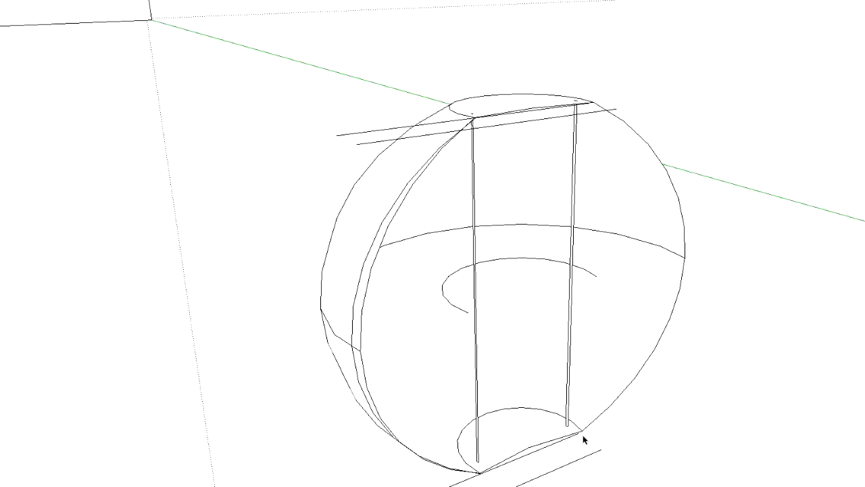
# Delete the block's leftover vertical edges and the straight edges along its base
pyautogui.click(587, 457)
pyautogui.keyDown('shift'); pyautogui.click(554, 442); pyautogui.keyUp('shift')
pyautogui.keyDown('shift'); pyautogui.click(474, 277); pyautogui.keyUp('shift')
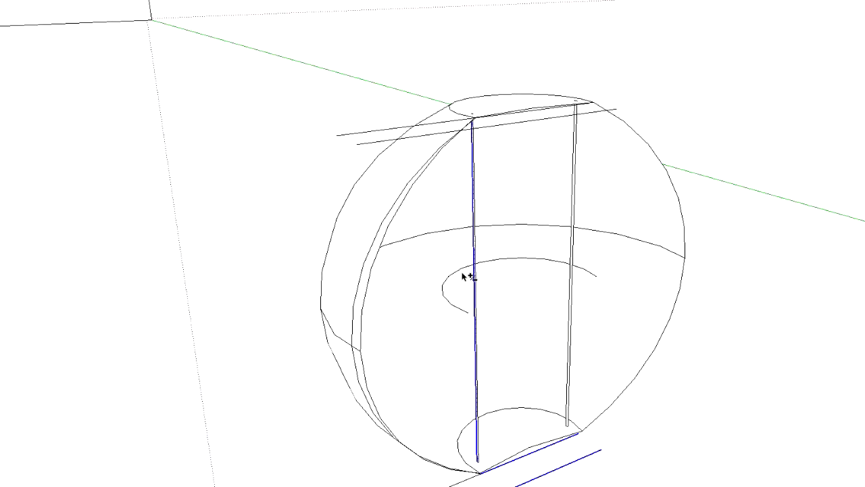
pyautogui.press('Delete')
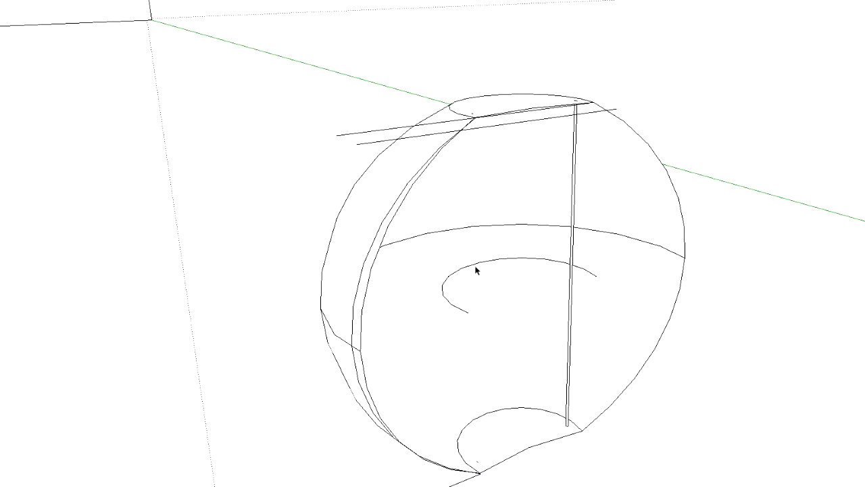
pyautogui.keyDown('shift'); pyautogui.click(539, 444); pyautogui.keyUp('shift')
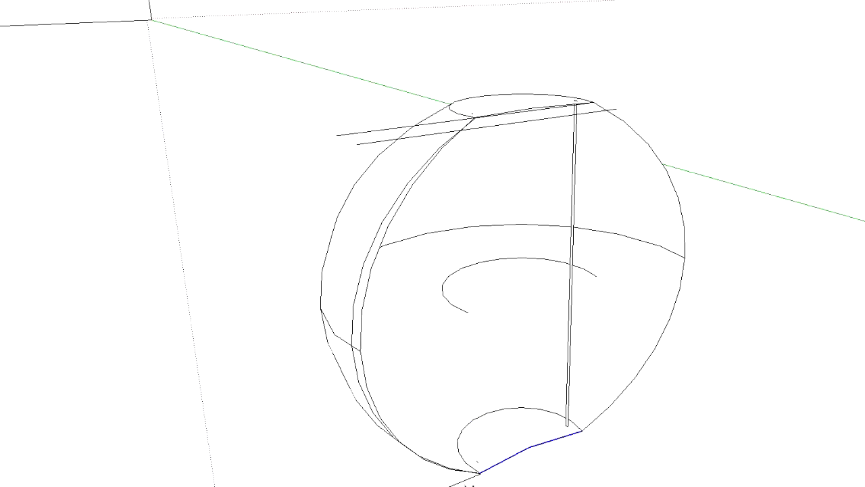
pyautogui.keyDown('shift'); pyautogui.click(570, 354); pyautogui.keyUp('shift')
pyautogui.keyDown('shift'); pyautogui.click(570, 355); pyautogui.keyUp('shift')
pyautogui.keyDown('shift'); pyautogui.click(569, 355); pyautogui.keyUp('shift')
pyautogui.keyDown('shift'); pyautogui.click(568, 355); pyautogui.keyUp('shift')
pyautogui.press('Delete')
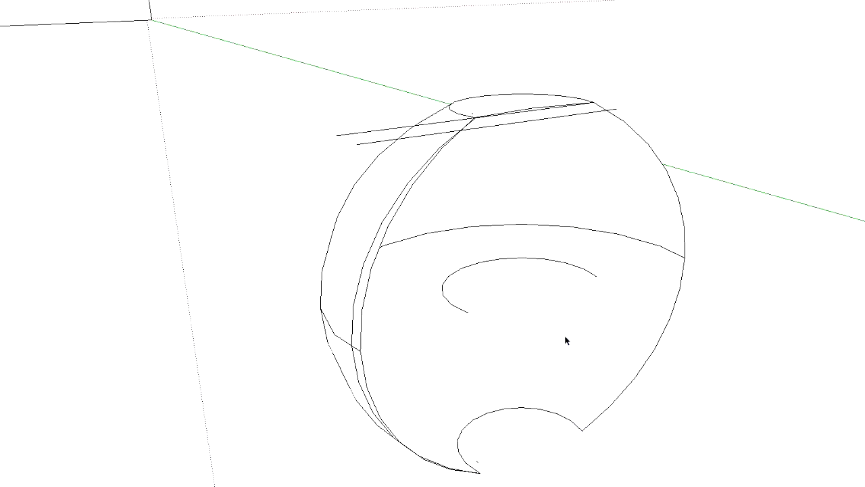
# Delete the sweep path arc inside the rounded body and the leftover straight edges across its top
pyautogui.click(455, 276)
pyautogui.press('Delete')
pyautogui.click(494, 117)
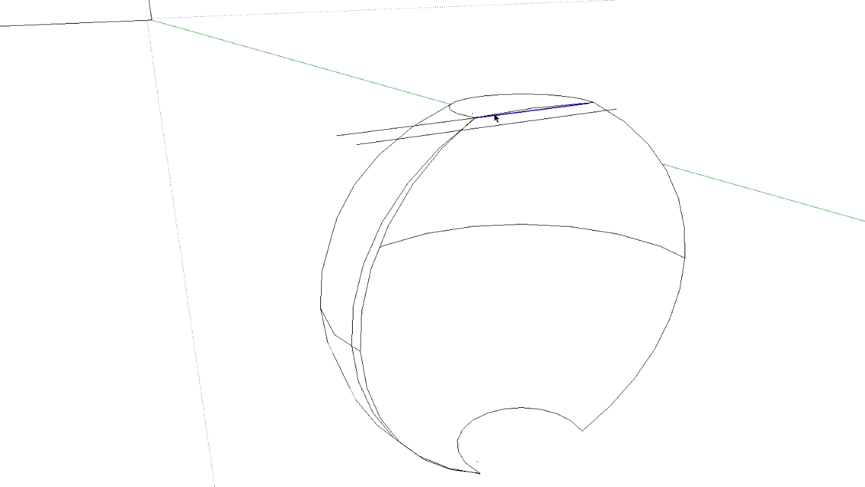
pyautogui.keyDown('shift'); pyautogui.click(494, 125); pyautogui.keyUp('shift')
pyautogui.keyDown('shift'); pyautogui.click(404, 129); pyautogui.keyUp('shift')
pyautogui.press('Delete')
# Select the whole rounded body and scale it narrower in width and flatter in depth into an egg shape
pyautogui.moveTo(337, 148); pyautogui.dragTo(852, 225, button='middle')
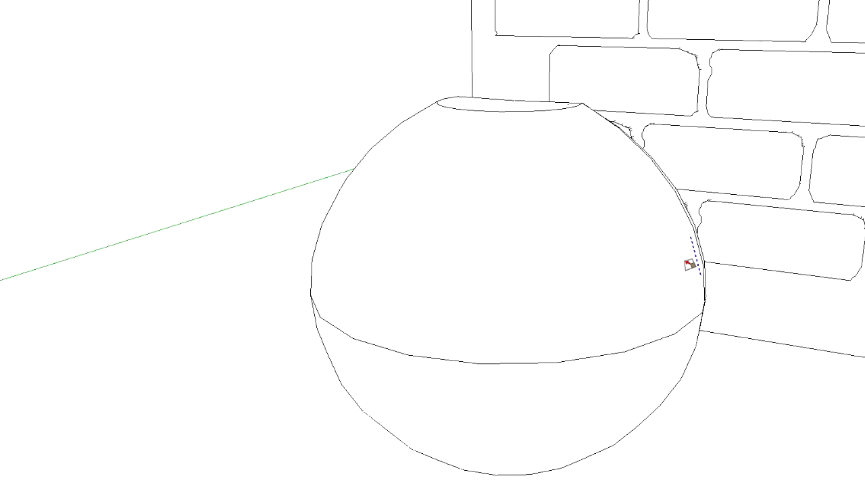
pyautogui.doubleClick(509, 265)
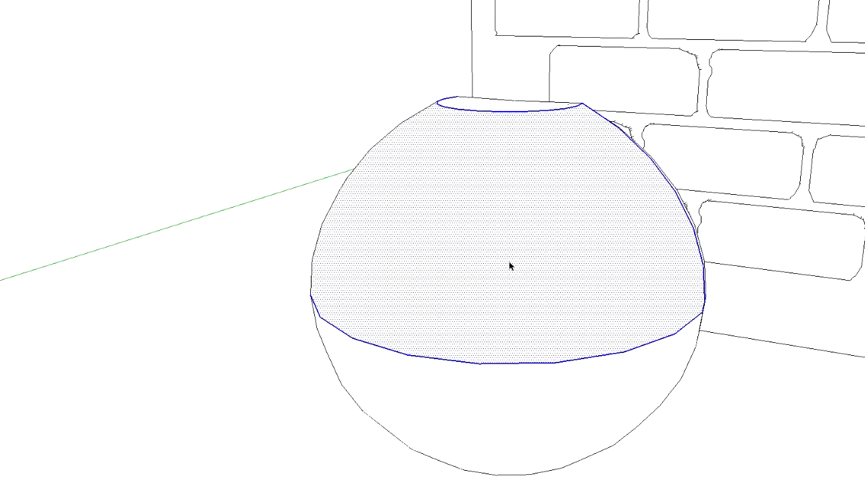
pyautogui.click(509, 265)
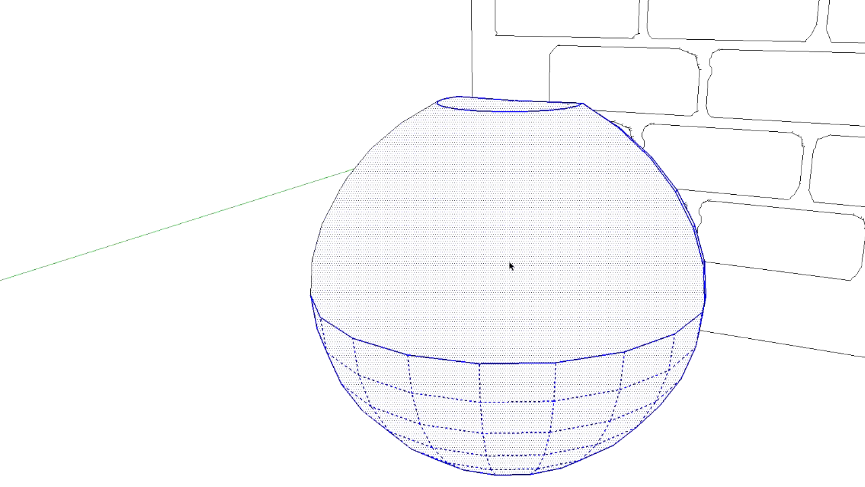
pyautogui.press('s')
pyautogui.moveTo(684, 343); pyautogui.dragTo(539, 317)
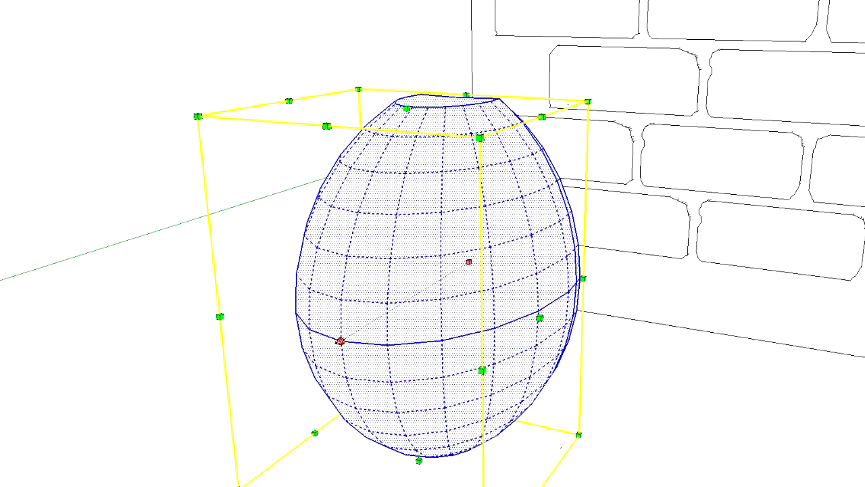
pyautogui.moveTo(342, 338); pyautogui.dragTo(436, 290)
pyautogui.moveTo(631, 280); pyautogui.dragTo(698, 275, button='middle')
# Try to scale the egg shape narrower about its center, undo it, and clear the selection
pyautogui.scroll(-3, 698, 275)
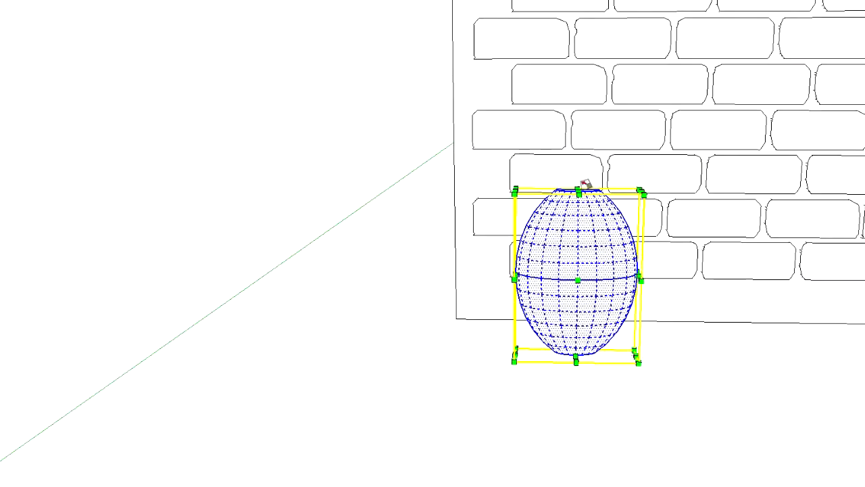
pyautogui.scroll(3, 586, 203)
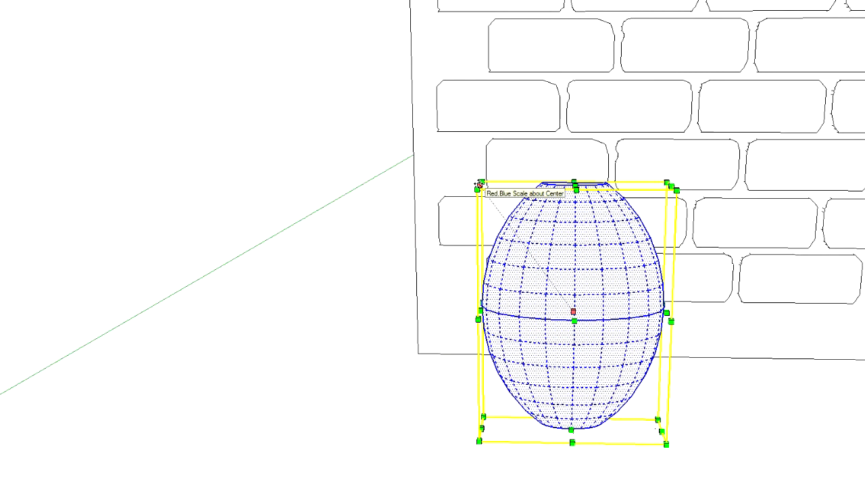
pyautogui.keyDown('ctrl'); pyautogui.moveTo(480, 184); pyautogui.dragTo(497, 186); pyautogui.keyUp('ctrl')
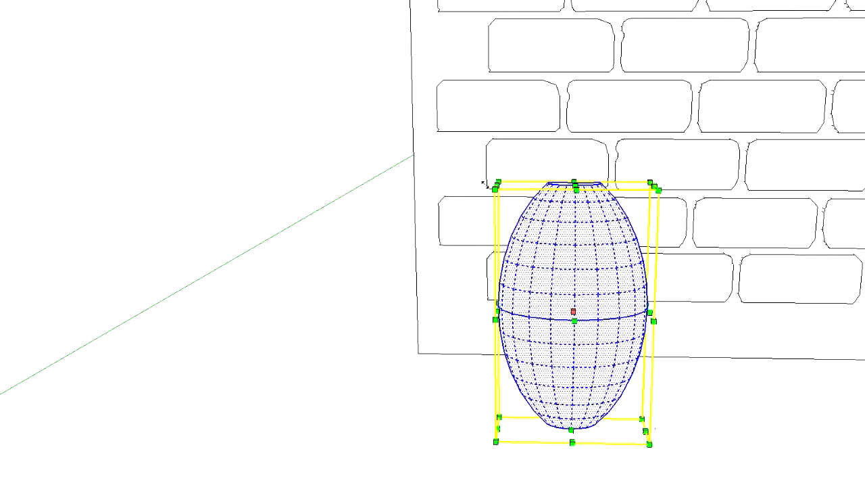
pyautogui.hotkey('ctrl', 'z')
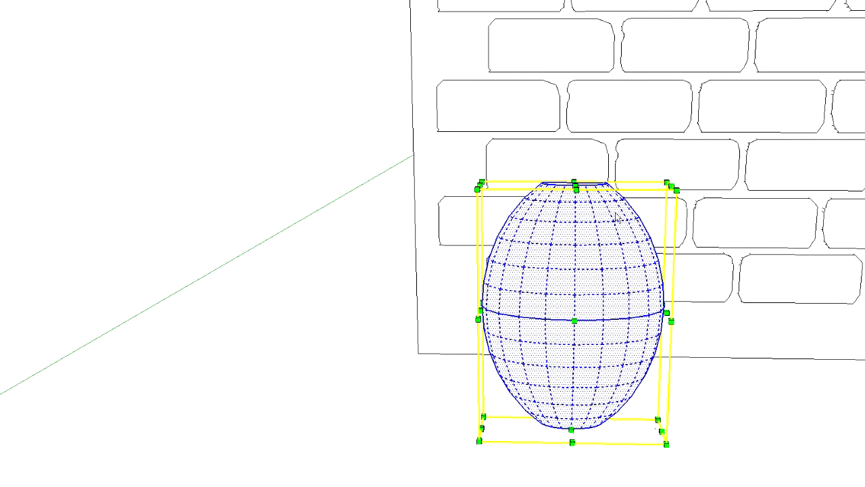
pyautogui.press('space')
pyautogui.click(337, 205)
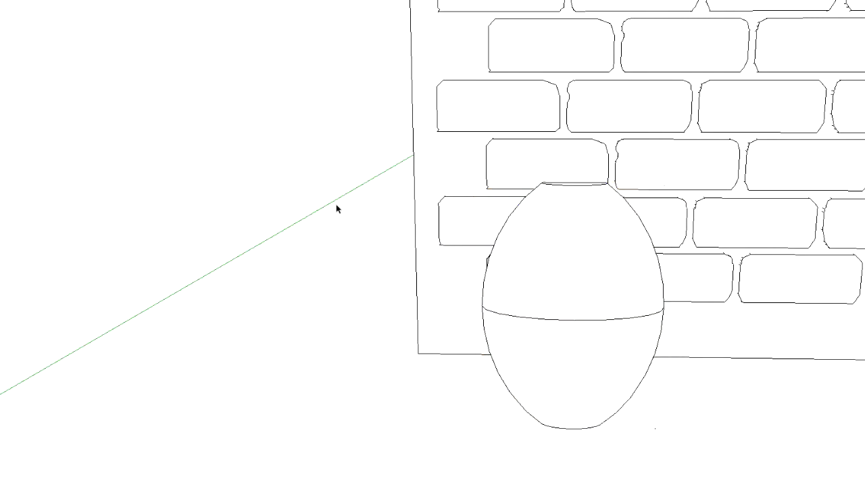
# Make the whole egg shape a component named "head"
pyautogui.rightClick(588, 284)
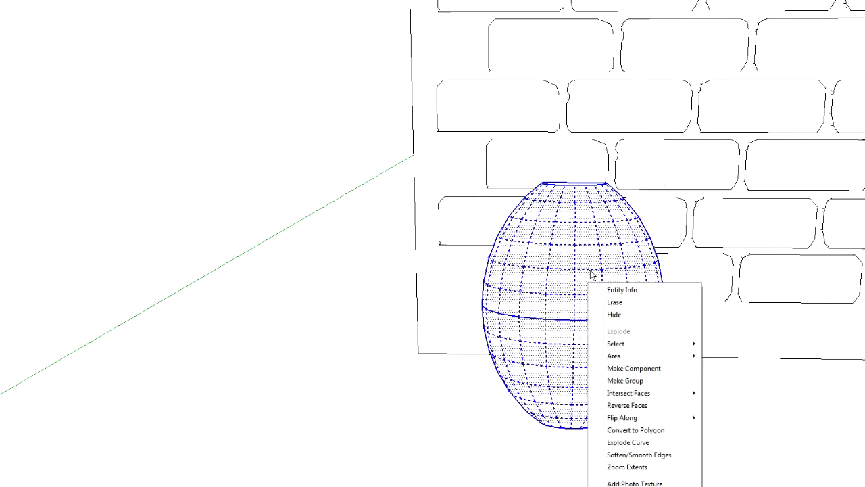
pyautogui.click(643, 370)
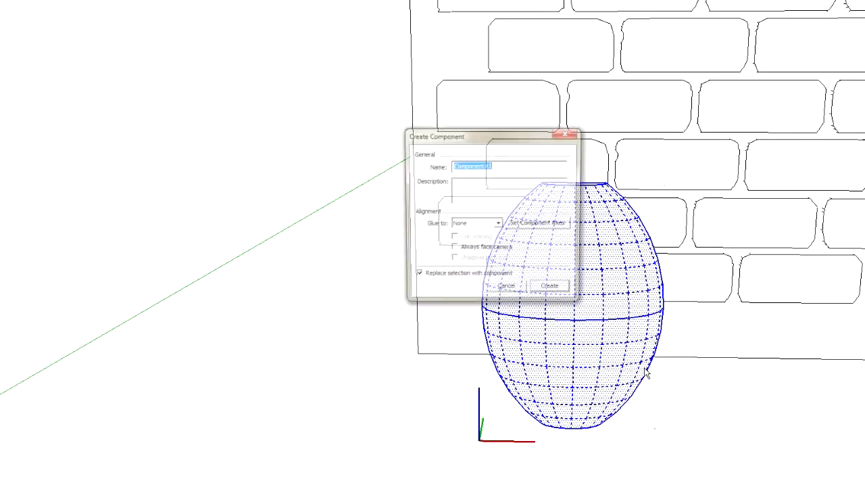
pyautogui.write('head')
pyautogui.press('Return')
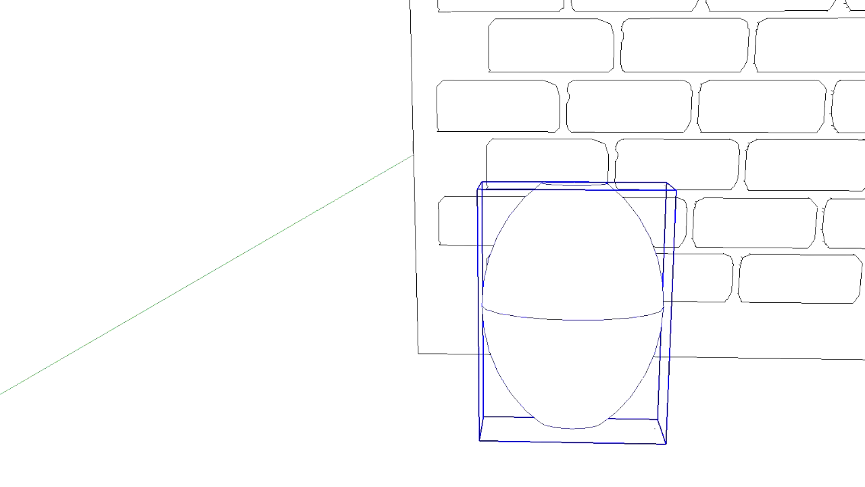
# Move the head component away from the brick wall toward the wall with the arched window
pyautogui.scroll(-10, 427, 150)
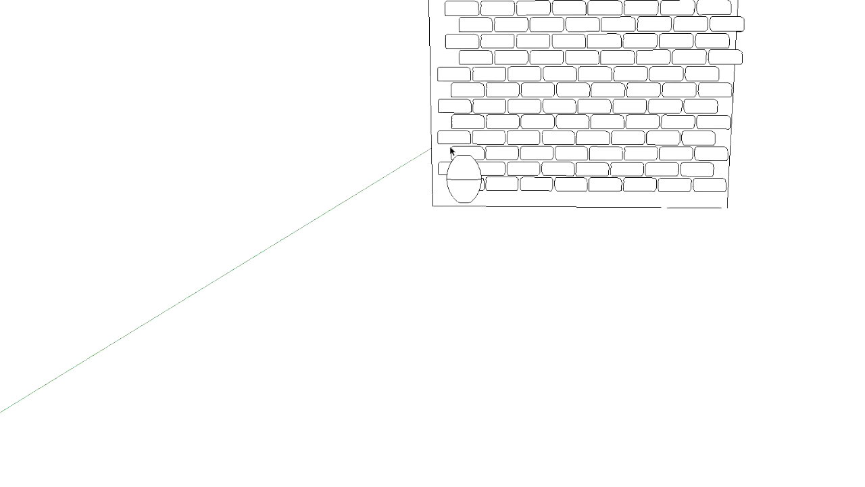
pyautogui.moveTo(819, 171)
pyautogui.mouseDown(button='middle')
pyautogui.moveTo(461, 172)
pyautogui.moveTo(467, 206)
pyautogui.moveTo(689, 181)
pyautogui.mouseUp(button='middle')
pyautogui.click(788, 86)
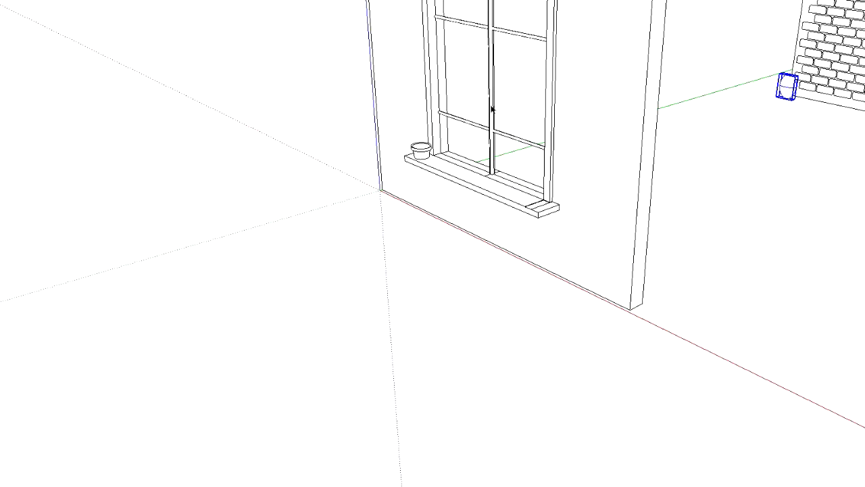
pyautogui.press('m')
pyautogui.click(792, 87)
pyautogui.click(678, 146)
pyautogui.moveTo(745, 146); pyautogui.dragTo(448, 146, button='middle')
# Move the head component close to the base corner of the window wall, on the side opposite the flower pot
pyautogui.click(839, 242)
pyautogui.click(592, 171)
pyautogui.scroll(3, 642, 174)
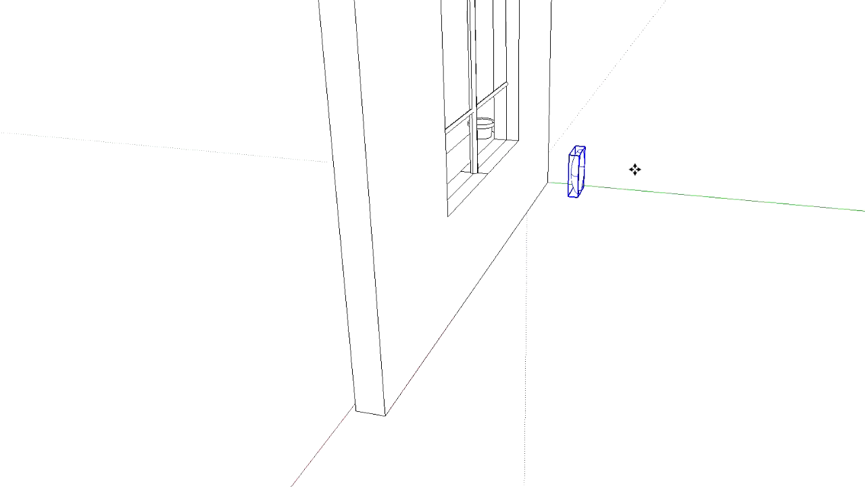
pyautogui.click(560, 179)
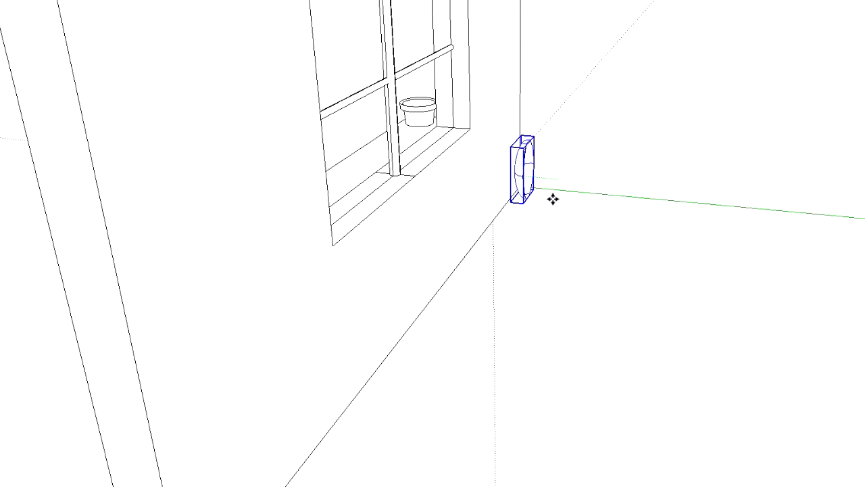
pyautogui.click(561, 237)
pyautogui.moveTo(685, 227); pyautogui.dragTo(402, 119, button='middle')
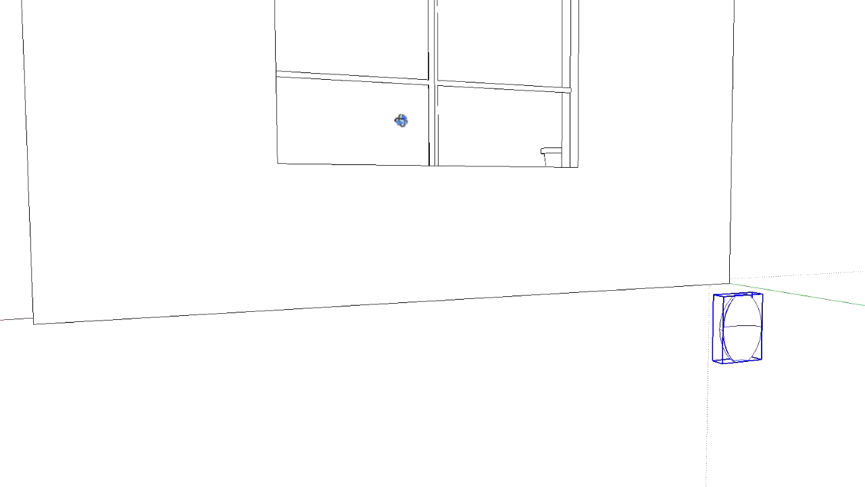
# Adjust the head's position by the window wall's base corner and place a copy of it farther along the wall
pyautogui.click(736, 341)
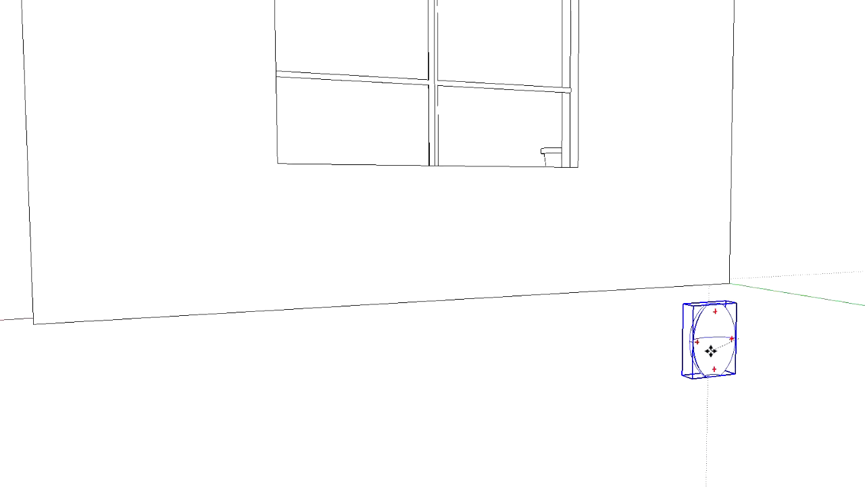
pyautogui.click(723, 334)
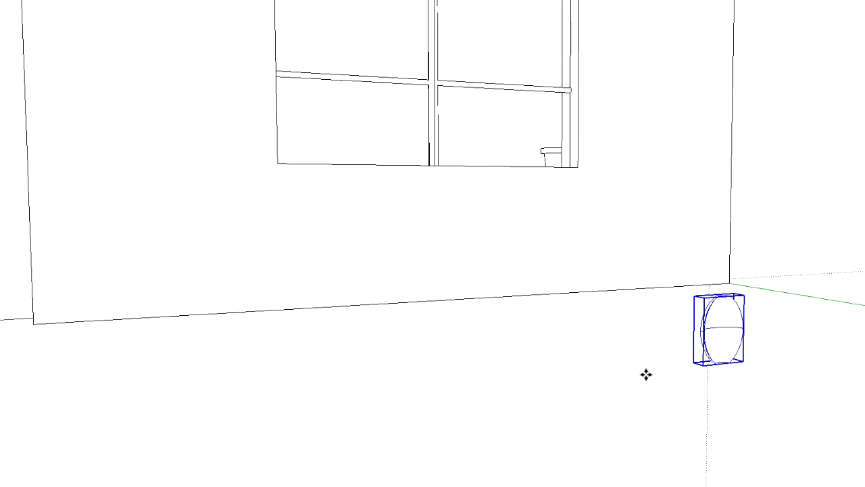
pyautogui.click(712, 340)
pyautogui.keyDown('ctrl'); pyautogui.click(725, 332); pyautogui.keyUp('ctrl')
pyautogui.click(622, 343)
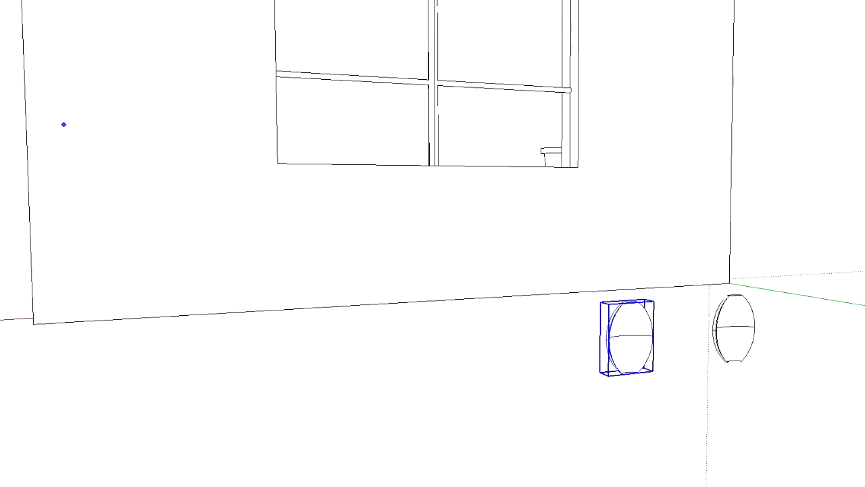
# Raise the copied head and position it in front of the window wall, higher than the first head
pyautogui.click(628, 341)
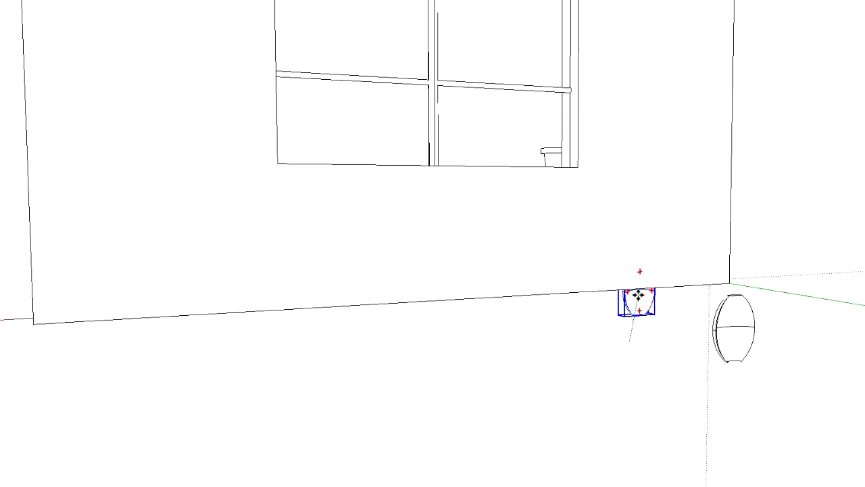
pyautogui.click(643, 350)
pyautogui.moveTo(648, 314); pyautogui.dragTo(642, 334, button='middle')
pyautogui.click(642, 321)
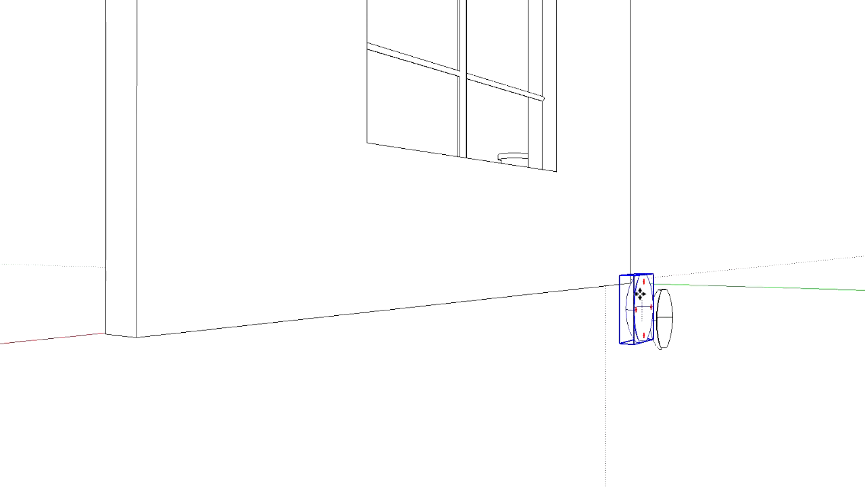
pyautogui.click(642, 240)
pyautogui.moveTo(642, 240); pyautogui.dragTo(1, 354, button='middle')
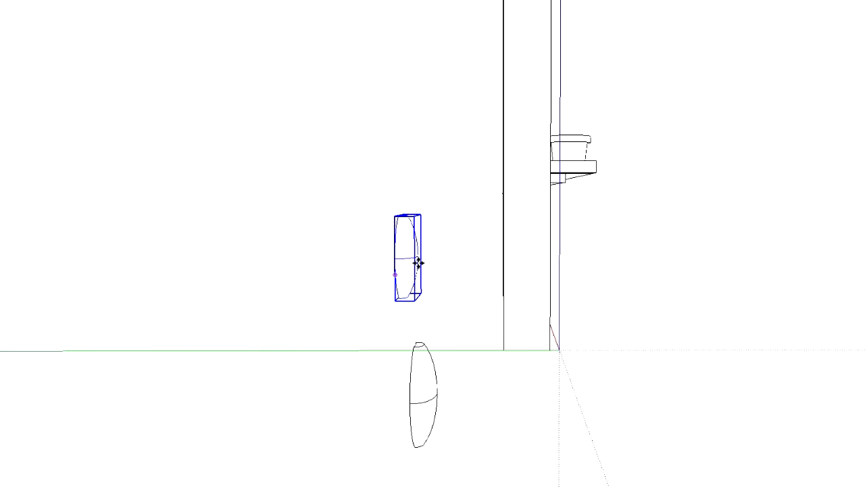
pyautogui.click(408, 239)
pyautogui.click(427, 237)
pyautogui.moveTo(270, 305); pyautogui.dragTo(590, 309, button='middle')
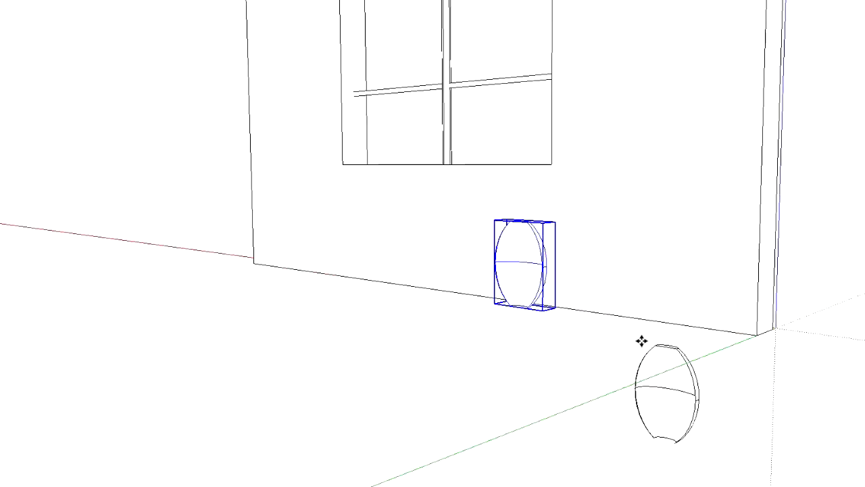
pyautogui.moveTo(641, 340); pyautogui.dragTo(417, 349, button='middle')
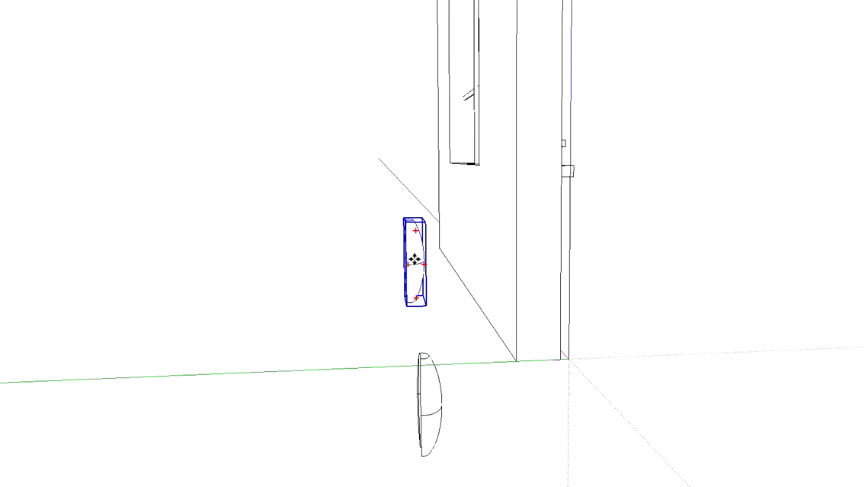
# Select both heads and place two more copies of the pair at staggered positions along the wall
pyautogui.doubleClick(432, 396)
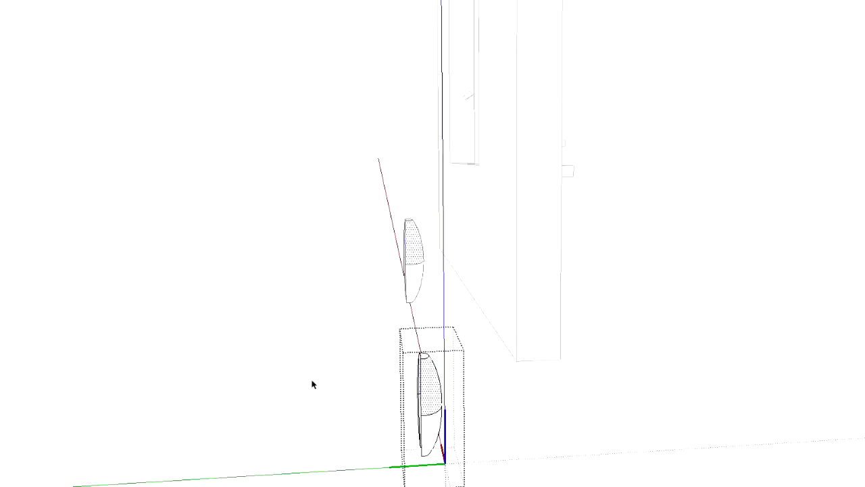
pyautogui.click(313, 383)
pyautogui.click(414, 260)
pyautogui.keyDown('shift'); pyautogui.click(426, 416); pyautogui.keyUp('shift')
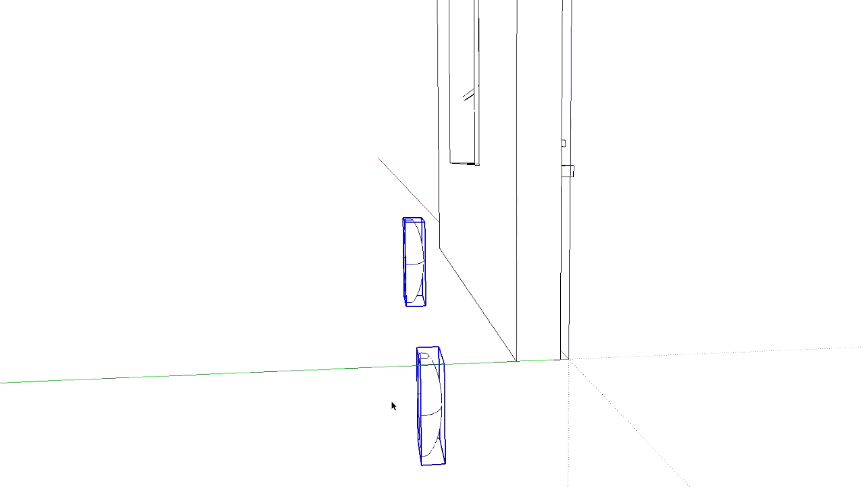
pyautogui.press('m')
pyautogui.click(427, 393)
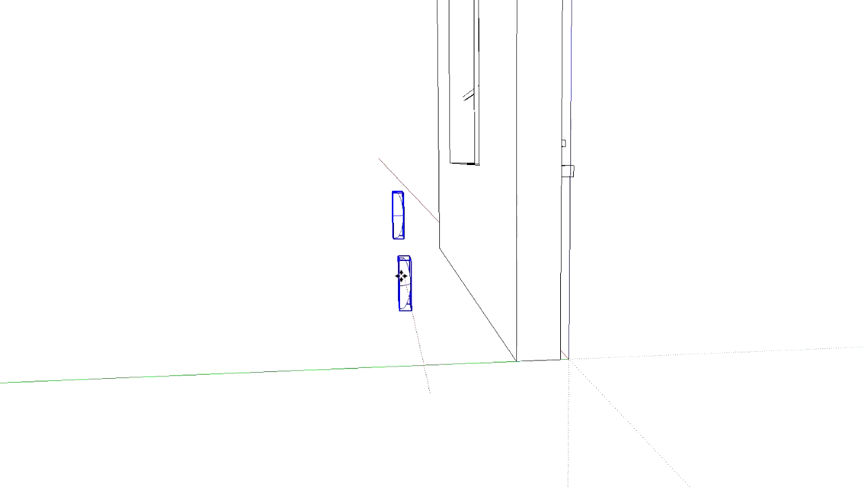
pyautogui.press('ctrl')
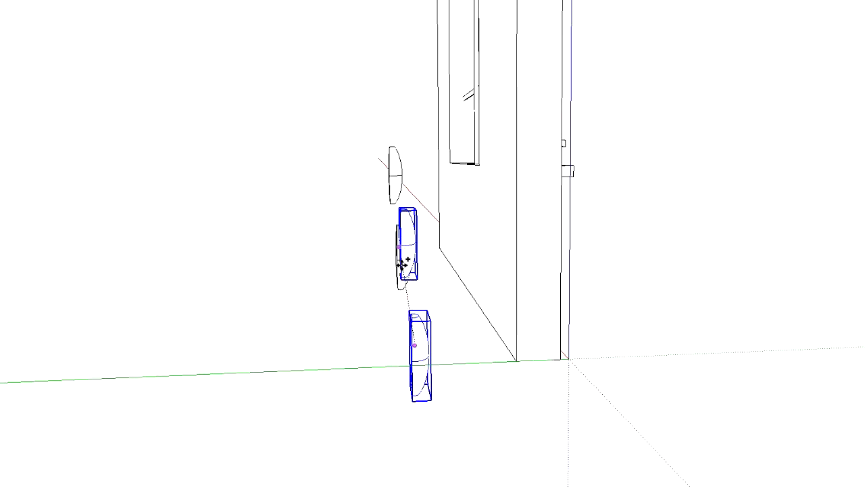
pyautogui.moveTo(259, 304); pyautogui.dragTo(641, 332, button='middle')
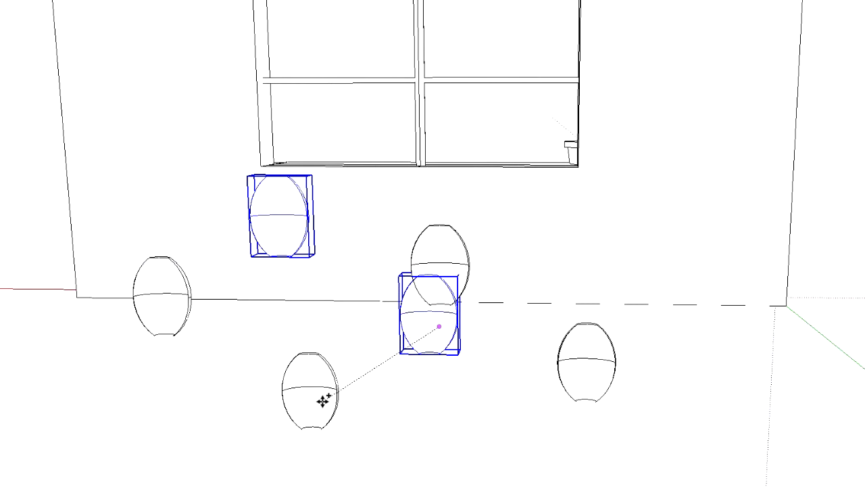
pyautogui.click(326, 403)
# Move the head that overlaps another in the middle of the group up in front of the window
pyautogui.click(409, 336)
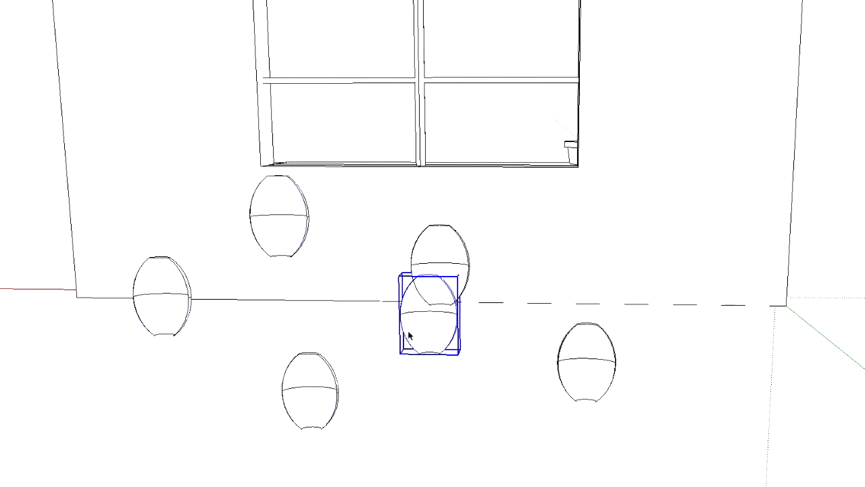
pyautogui.press('m')
pyautogui.click(438, 339)
pyautogui.click(506, 157)
# Add two other heads to the selected one by the window and copy all three straight up
pyautogui.moveTo(714, 219); pyautogui.dragTo(330, 264, button='middle')
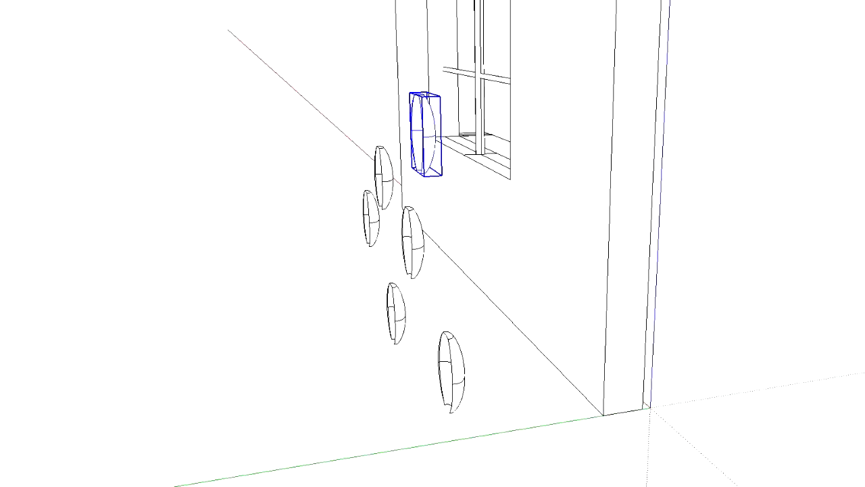
pyautogui.keyDown('shift'); pyautogui.click(384, 179); pyautogui.keyUp('shift')
pyautogui.keyDown('shift'); pyautogui.click(453, 382); pyautogui.keyUp('shift')
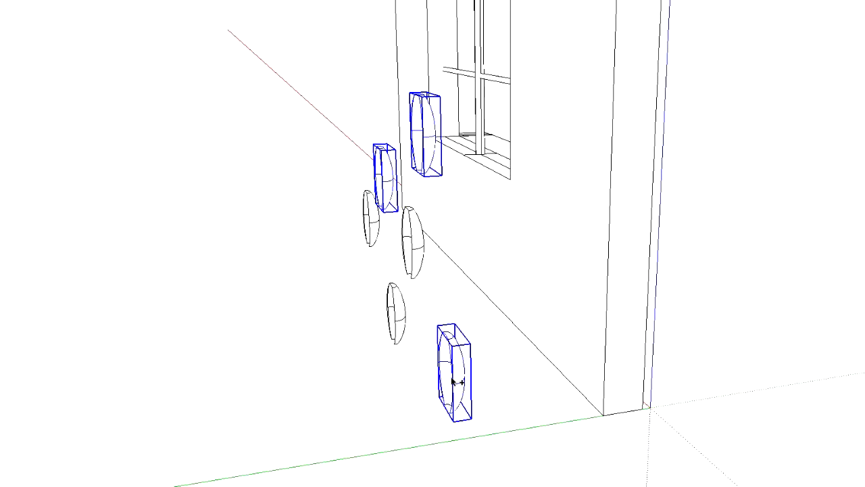
pyautogui.click(457, 383)
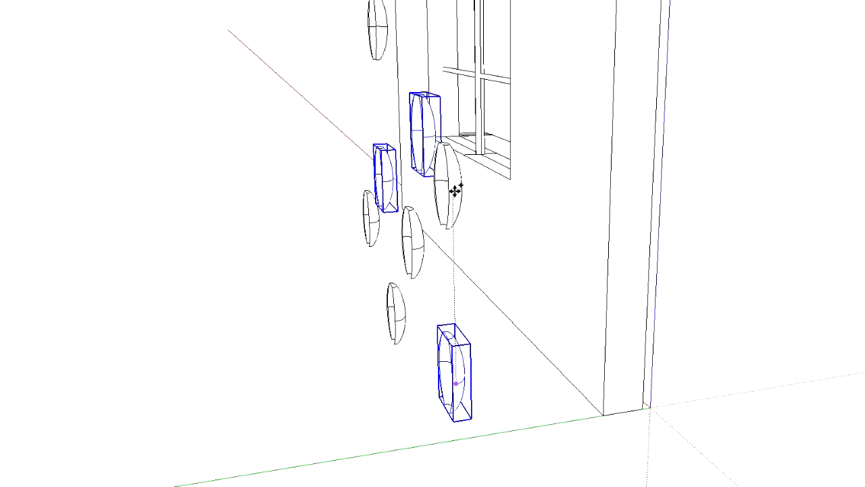
pyautogui.click(451, 192)
# Place another copy of the three raised heads farther along the wall, away from the flower pot, and clear the selection
pyautogui.moveTo(305, 233); pyautogui.dragTo(566, 245, button='middle')
pyautogui.click(604, 255)
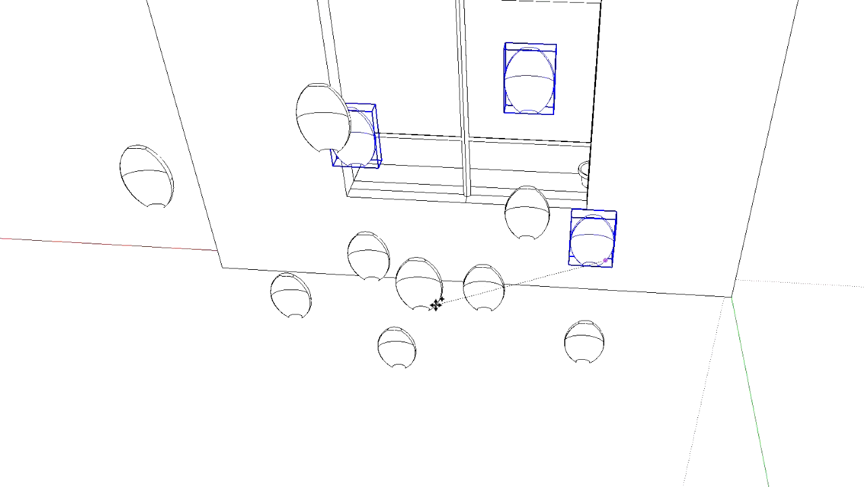
pyautogui.click(449, 290)
pyautogui.moveTo(481, 293); pyautogui.dragTo(152, 247, button='middle')
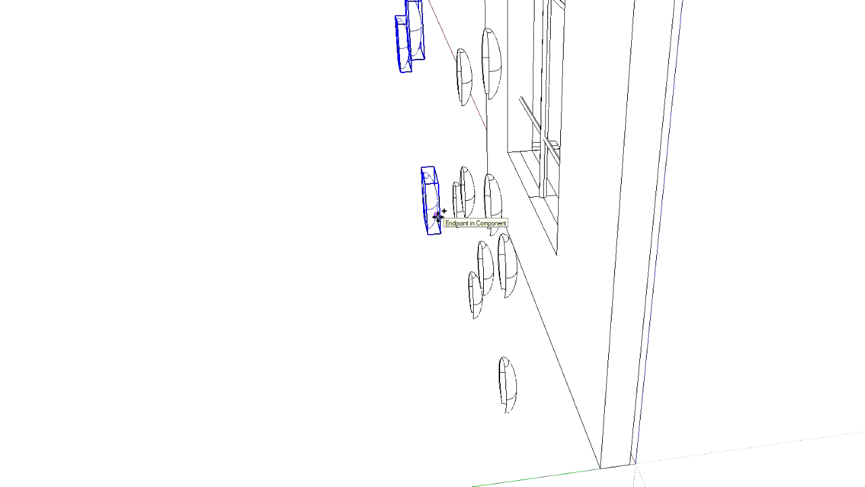
pyautogui.click(431, 208)
pyautogui.press('Escape')
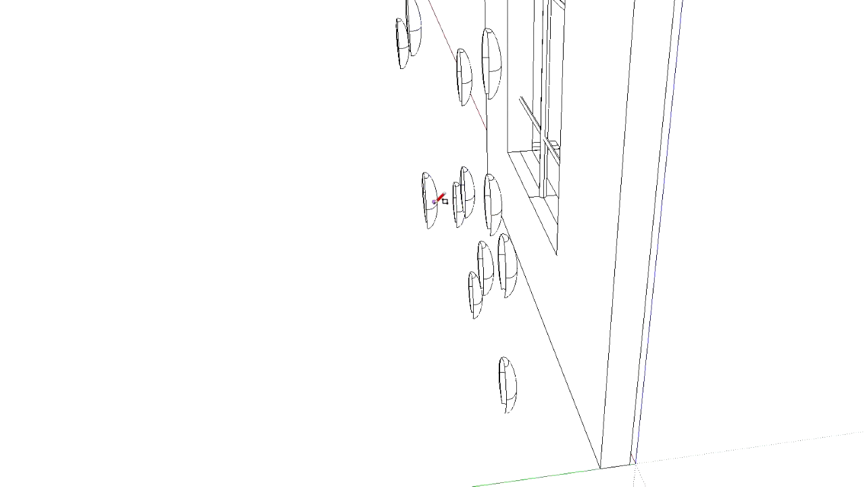
# Select the three newest heads and move them in toward the wall, closer to the plane of the other heads
pyautogui.keyDown('shift'); pyautogui.click(413, 22); pyautogui.keyUp('shift')
pyautogui.keyDown('shift'); pyautogui.click(404, 49); pyautogui.keyUp('shift')
pyautogui.keyDown('shift'); pyautogui.click(431, 198); pyautogui.keyUp('shift')
pyautogui.click(431, 208)
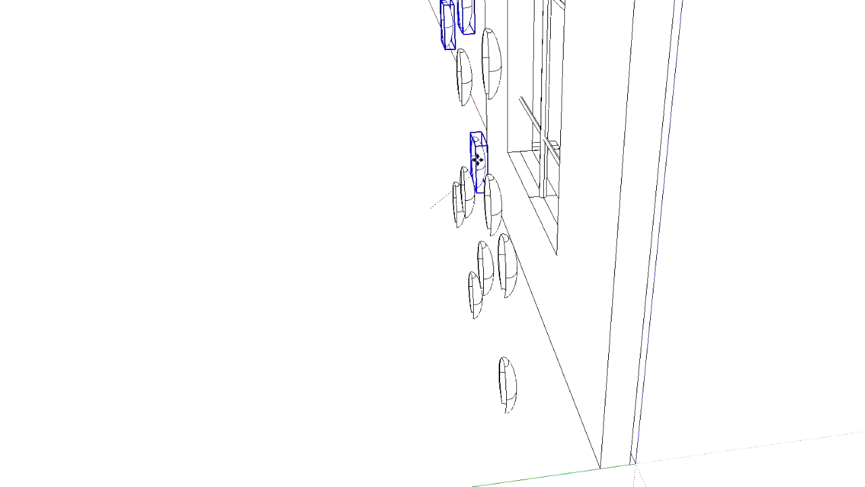
pyautogui.click(477, 165)
# Adjust the position of the three selected heads and raise them in front of the window
pyautogui.moveTo(363, 172); pyautogui.dragTo(628, 196, button='middle')
pyautogui.click(327, 220)
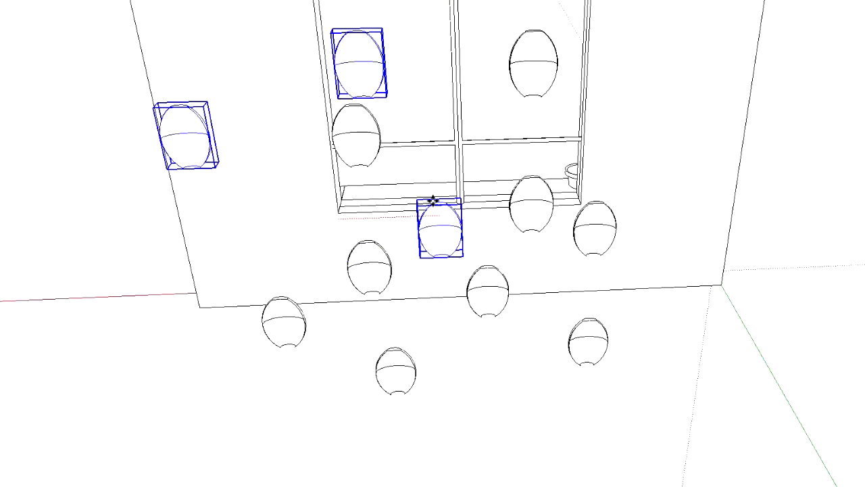
pyautogui.click(439, 222)
pyautogui.moveTo(500, 225); pyautogui.dragTo(468, 219, button='middle')
pyautogui.click(468, 219)
pyautogui.click(455, 158)
pyautogui.moveTo(552, 178); pyautogui.dragTo(124, 110, button='middle')
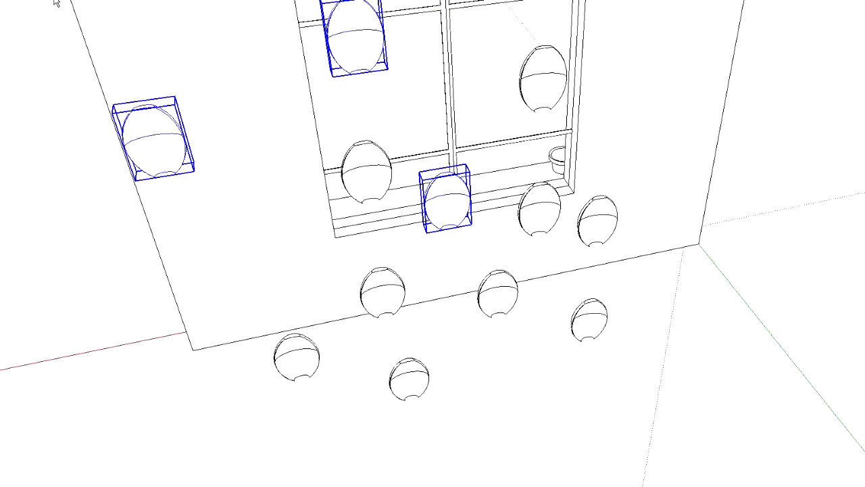
# Move the uppermost head toward the window's central bar, and the outermost head in from the wall's far end
pyautogui.click(360, 8)
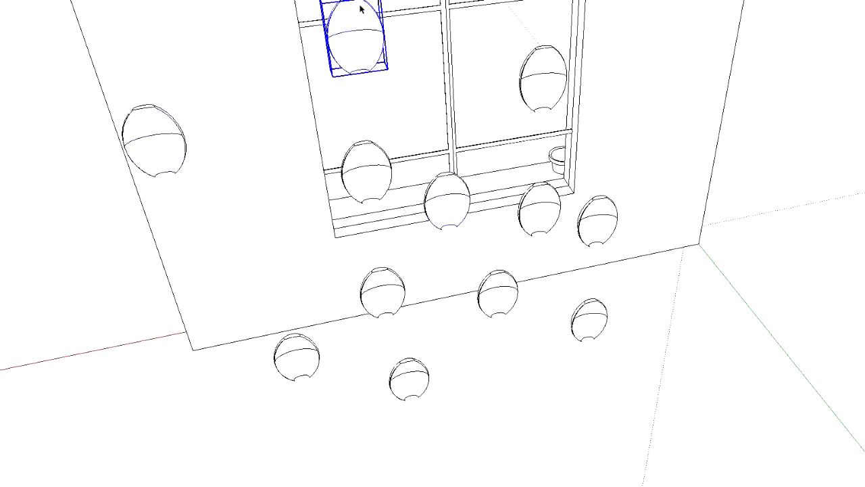
pyautogui.click(372, 64)
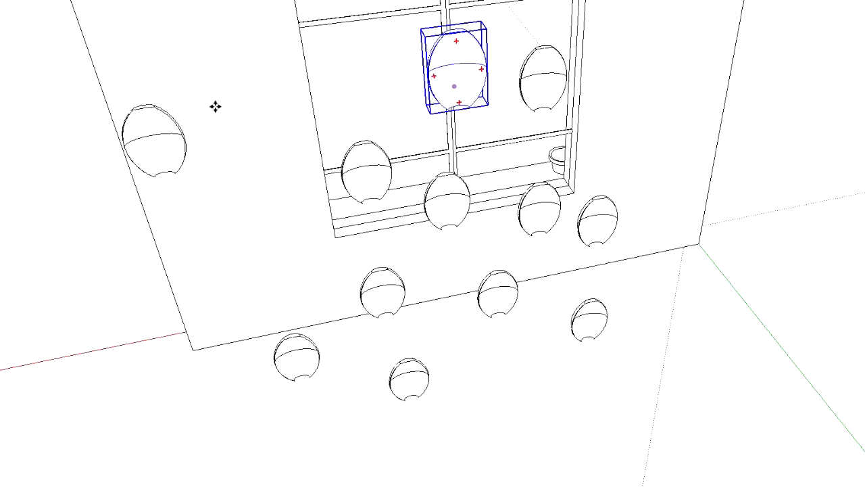
pyautogui.click(151, 127)
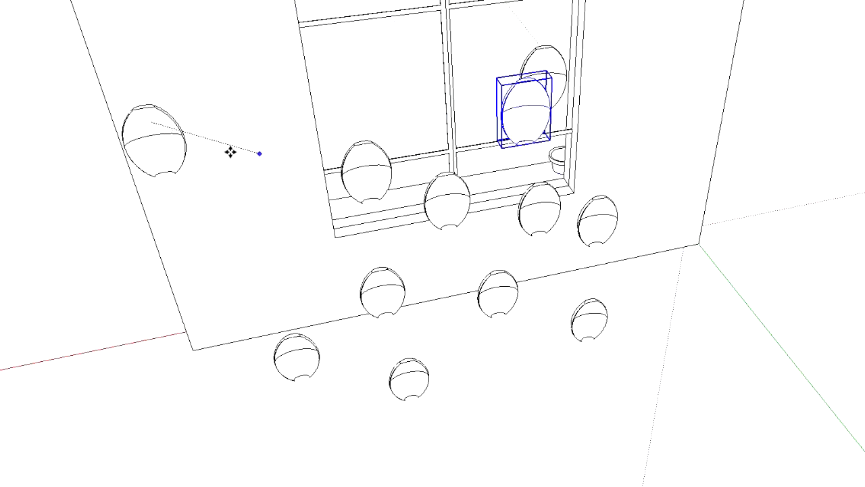
pyautogui.click(153, 143)
pyautogui.click(153, 133)
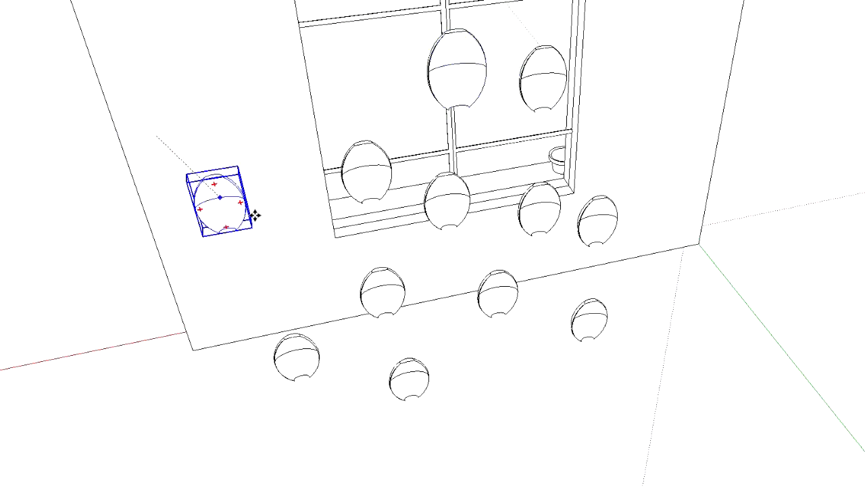
pyautogui.click(292, 194)
# Bring the outermost and uppermost heads into line with the other heads in front of the wall
pyautogui.moveTo(233, 248); pyautogui.dragTo(676, 165, button='middle')
pyautogui.click(677, 163)
pyautogui.click(505, 208)
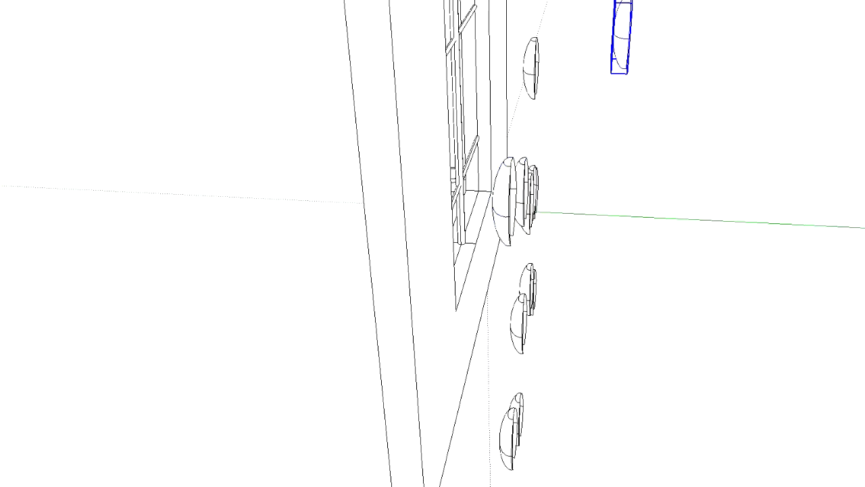
pyautogui.click(626, 46)
pyautogui.click(519, 34)
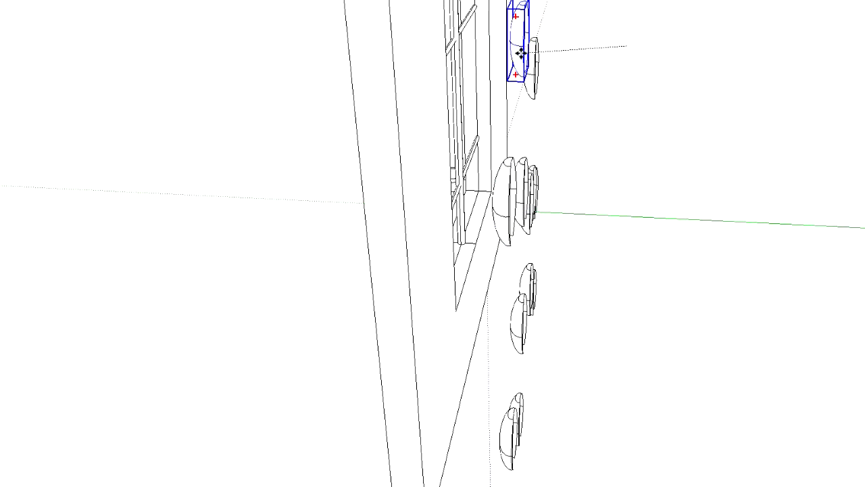
# Move the outermost head sideways along the wall, closer to the side edge of the window
pyautogui.moveTo(369, 130)
pyautogui.mouseDown(button='middle')
pyautogui.moveTo(714, 203)
pyautogui.moveTo(746, 166)
pyautogui.moveTo(744, 139)
pyautogui.moveTo(1, 183)
pyautogui.mouseUp(button='middle')
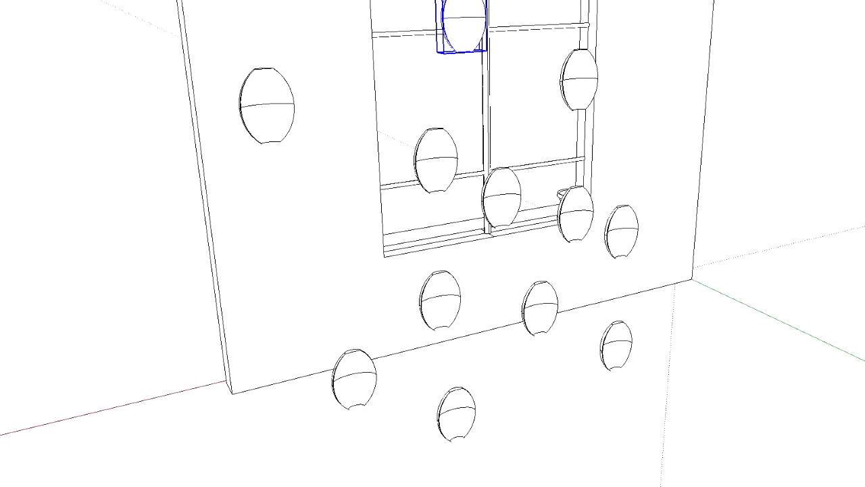
pyautogui.click(284, 104)
pyautogui.press('m')
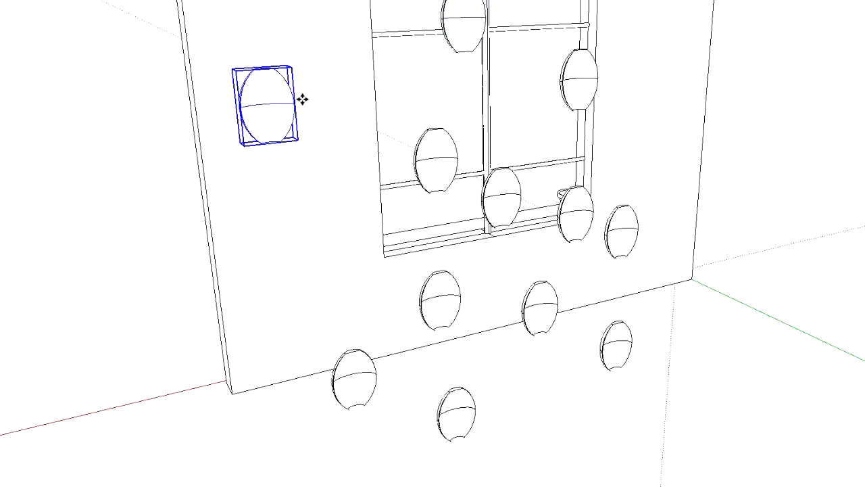
pyautogui.moveTo(309, 96); pyautogui.dragTo(386, 93)
pyautogui.moveTo(106, 187)
pyautogui.mouseDown(button='middle')
pyautogui.moveTo(491, 194)
pyautogui.moveTo(3, 196)
pyautogui.mouseUp(button='middle')
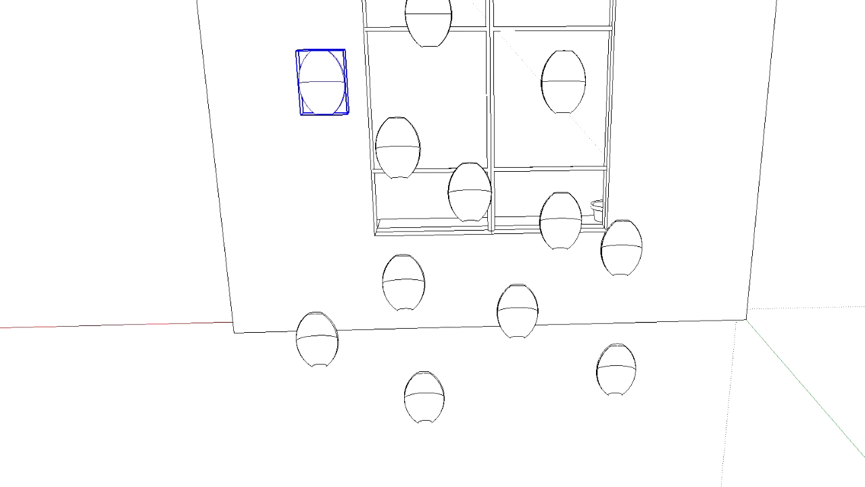
pyautogui.doubleClick(425, 29)
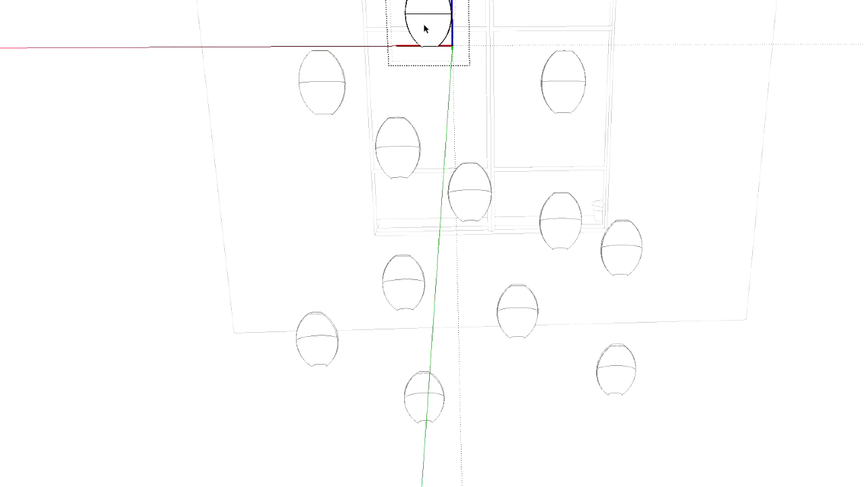
pyautogui.click(425, 8)
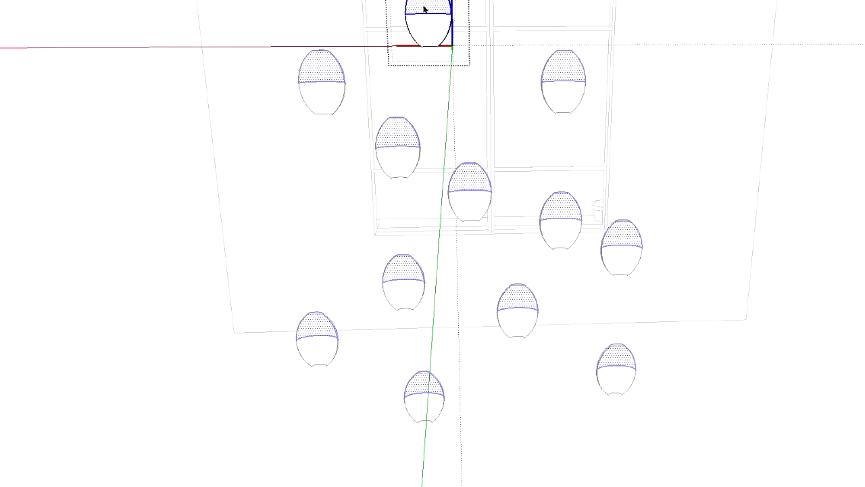
pyautogui.click(64, 190)
# Select all the individual heads in front of the wall and combine them into one group
pyautogui.click(327, 84)
pyautogui.keyDown('shift'); pyautogui.click(436, 34); pyautogui.keyUp('shift')
pyautogui.keyDown('shift'); pyautogui.click(402, 150); pyautogui.keyUp('shift')
pyautogui.keyDown('shift'); pyautogui.click(469, 189); pyautogui.keyUp('shift')
pyautogui.keyDown('shift'); pyautogui.click(560, 91); pyautogui.keyUp('shift')
pyautogui.keyDown('shift'); pyautogui.click(568, 223); pyautogui.keyUp('shift')
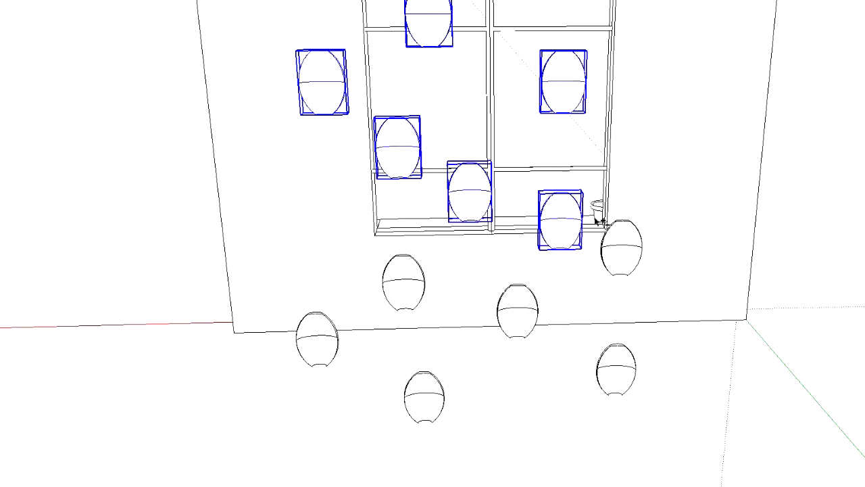
pyautogui.keyDown('shift'); pyautogui.click(624, 251); pyautogui.keyUp('shift')
pyautogui.keyDown('shift'); pyautogui.click(624, 378); pyautogui.keyUp('shift')
pyautogui.keyDown('shift'); pyautogui.click(525, 323); pyautogui.keyUp('shift')
pyautogui.keyDown('shift'); pyautogui.click(416, 302); pyautogui.keyUp('shift')
pyautogui.keyDown('shift'); pyautogui.click(319, 346); pyautogui.keyUp('shift')
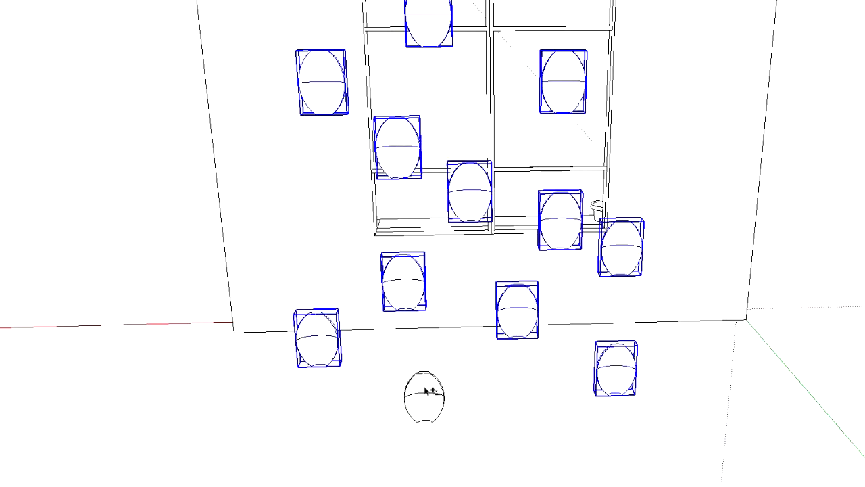
pyautogui.keyDown('shift'); pyautogui.click(427, 396); pyautogui.keyUp('shift')
pyautogui.rightClick(399, 268)
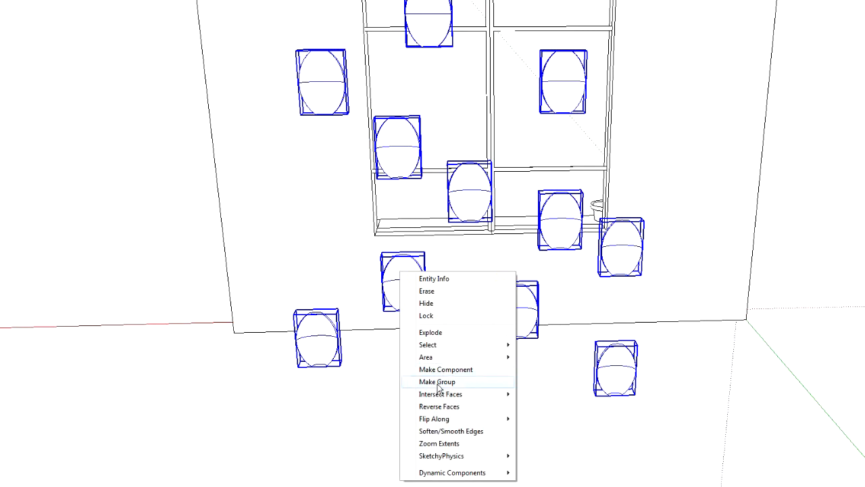
pyautogui.click(432, 387)
# Place a copy of the head group above the original, in front of the upper part of the wall
pyautogui.press('m')
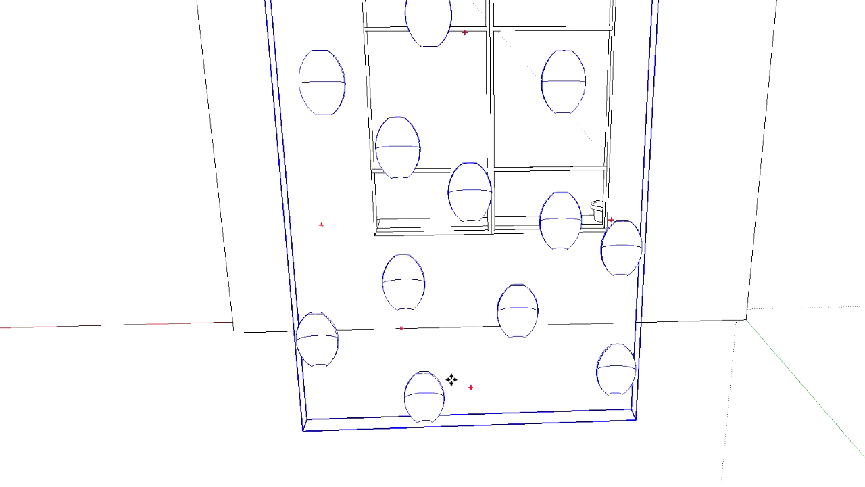
pyautogui.scroll(-4, 461, 304)
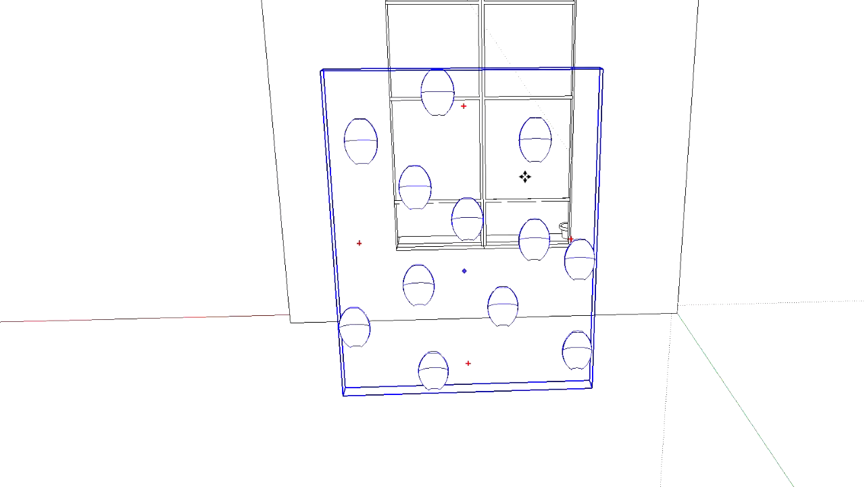
pyautogui.scroll(3, 573, 191)
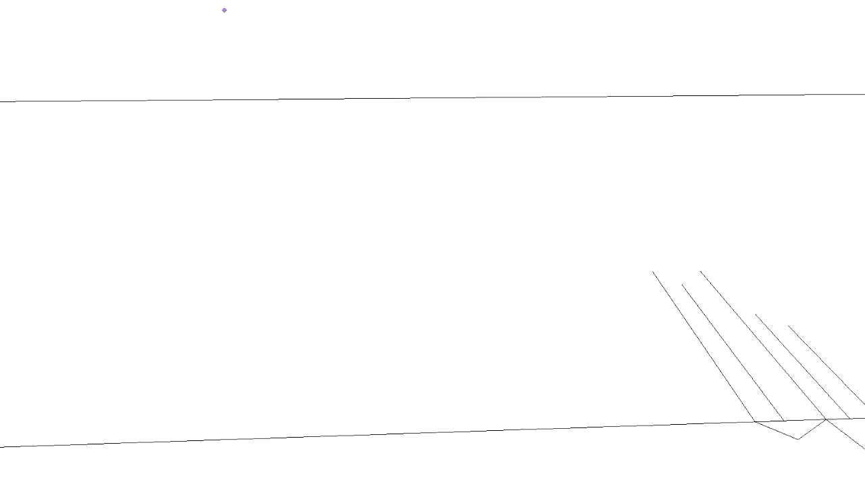
pyautogui.scroll(-5, 451, 120)
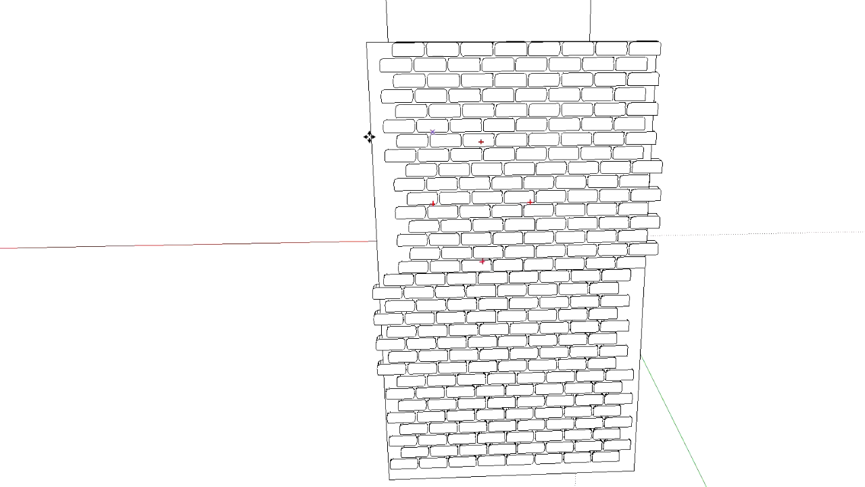
pyautogui.scroll(-5, 595, 178)
pyautogui.scroll(6, 595, 178)
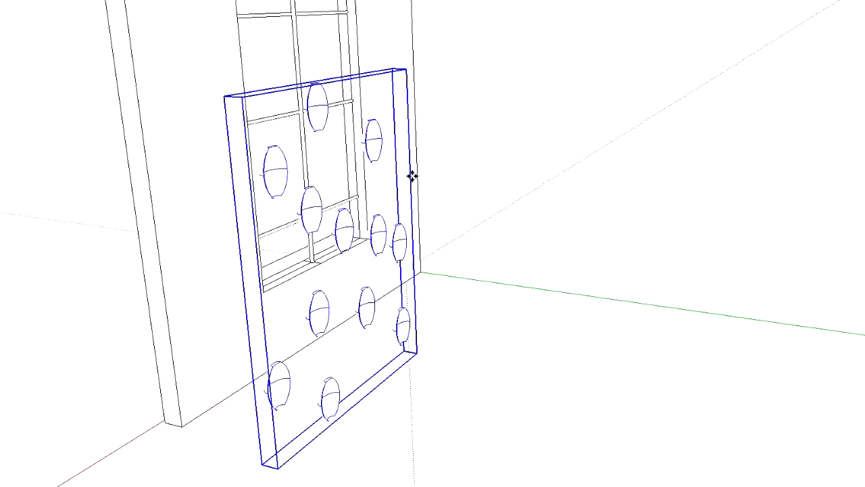
pyautogui.keyDown('shift'); pyautogui.moveTo(372, 143); pyautogui.dragTo(371, 299, button='middle'); pyautogui.keyUp('shift')
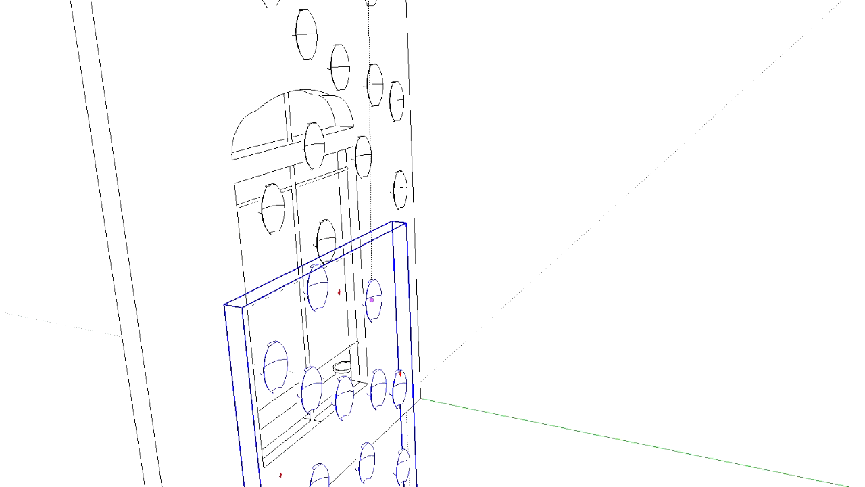
pyautogui.keyDown('shift'); pyautogui.moveTo(371, 299); pyautogui.dragTo(371, 322, button='middle'); pyautogui.keyUp('shift')
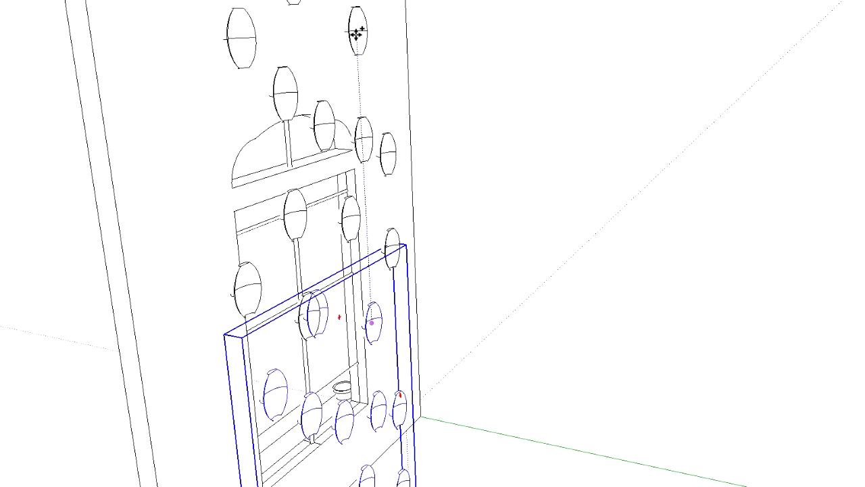
pyautogui.click(331, 19)
# Shift the upper head group in depth before the wall and sideways toward the wall's side edge
pyautogui.moveTo(131, 212); pyautogui.dragTo(300, 208, button='middle')
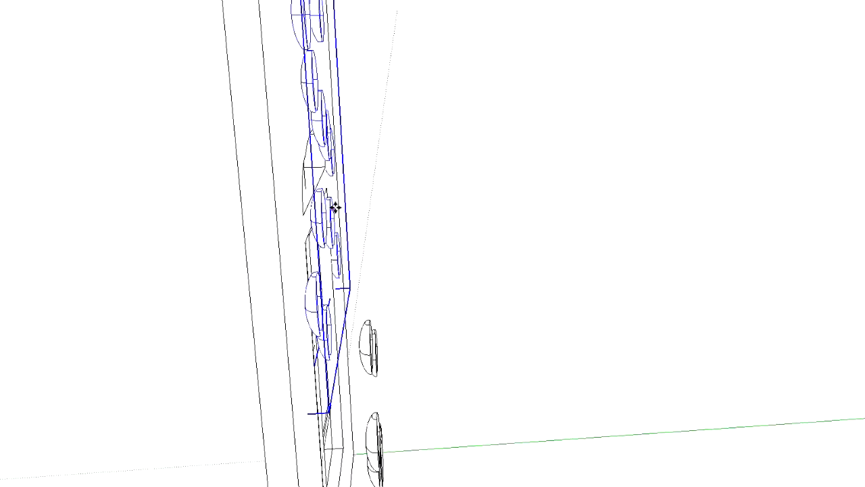
pyautogui.click(326, 141)
pyautogui.moveTo(347, 139); pyautogui.dragTo(517, 227, button='middle')
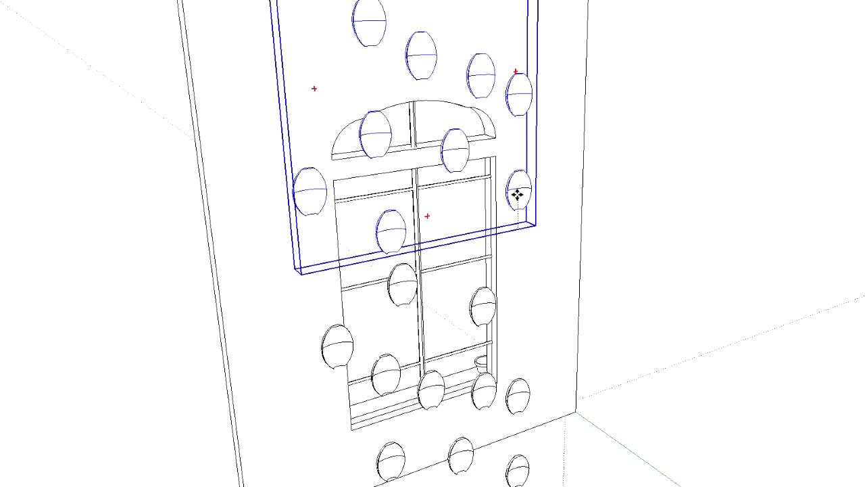
pyautogui.click(566, 218)
pyautogui.moveTo(761, 262)
pyautogui.mouseDown(button='middle')
pyautogui.moveTo(780, 214)
pyautogui.moveTo(739, 137)
pyautogui.moveTo(862, 130)
pyautogui.moveTo(362, 181)
pyautogui.moveTo(121, 195)
pyautogui.moveTo(11, 89)
pyautogui.mouseUp(button='middle')
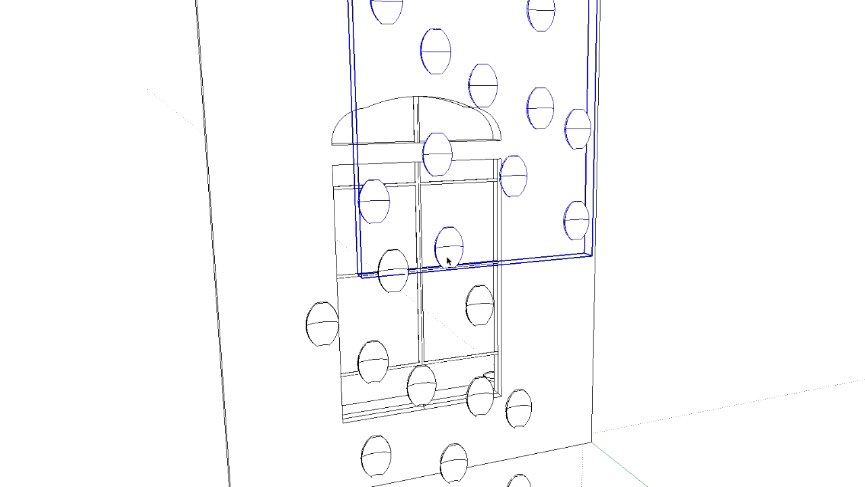
# Explode the lower head group into separate heads and cancel any move of them
pyautogui.click(497, 408)
pyautogui.click(707, 380)
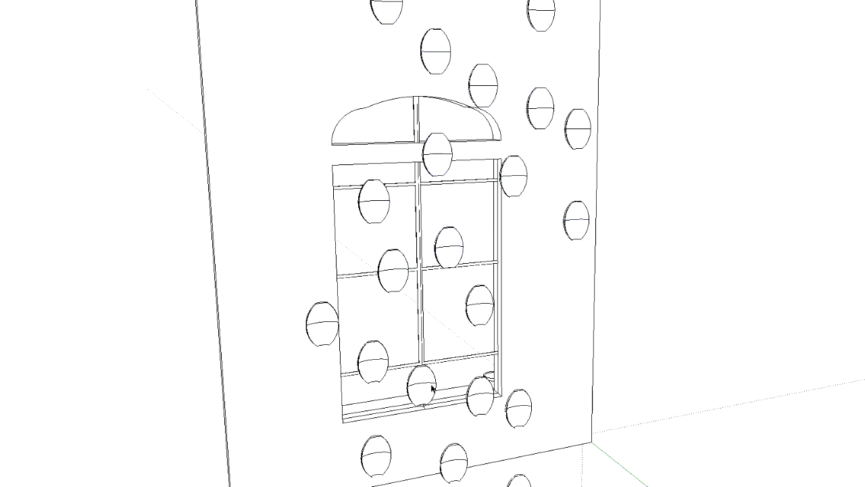
pyautogui.click(433, 390)
pyautogui.rightClick(423, 385)
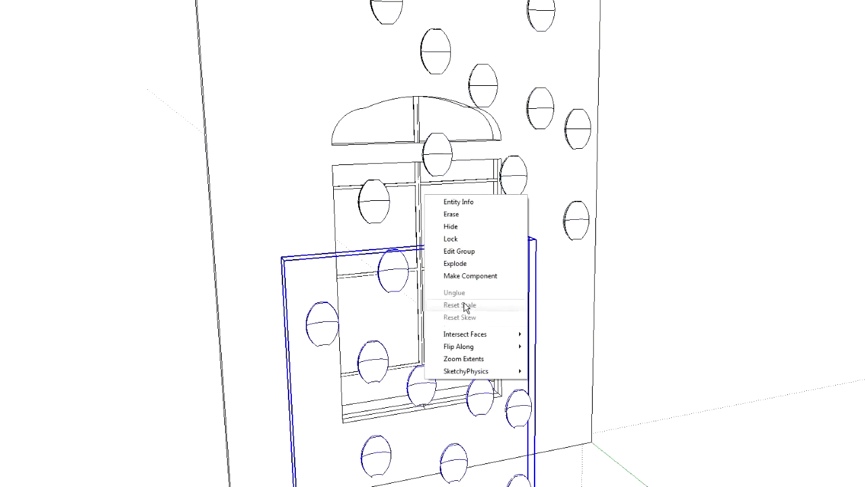
pyautogui.click(430, 264)
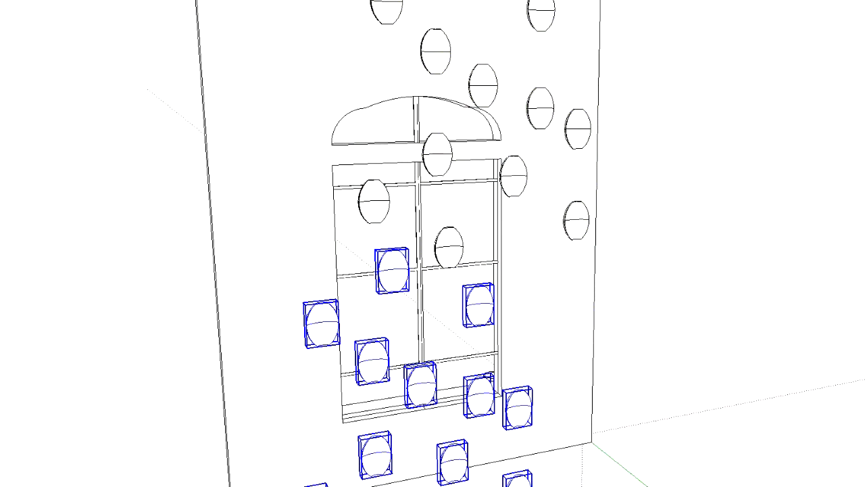
pyautogui.click(413, 394)
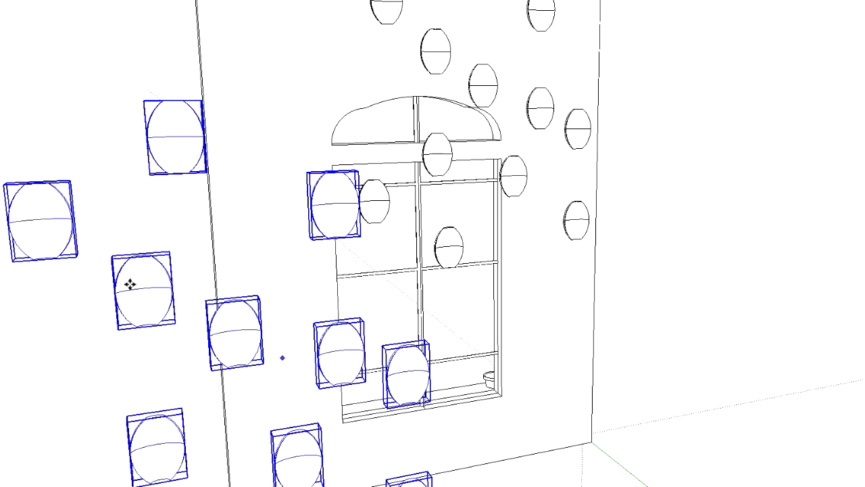
pyautogui.press('Escape')
# Raise the head at the middle of the window sill along the window's central bar
pyautogui.click(421, 385)
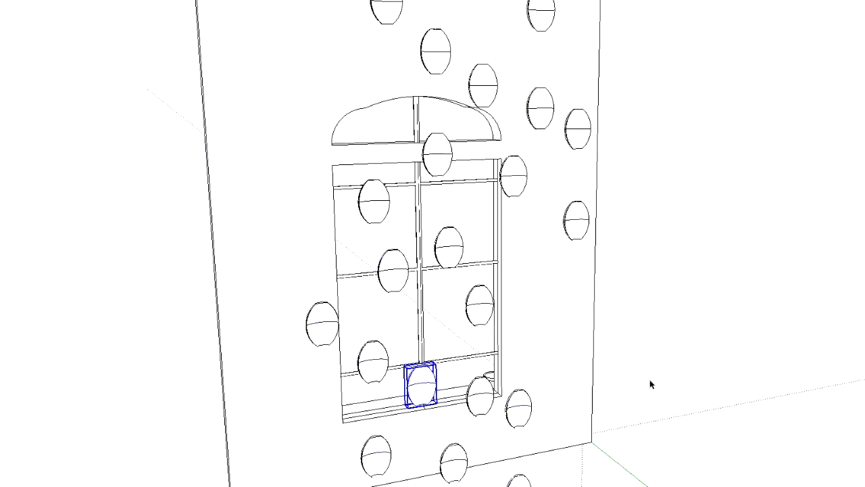
pyautogui.click(423, 390)
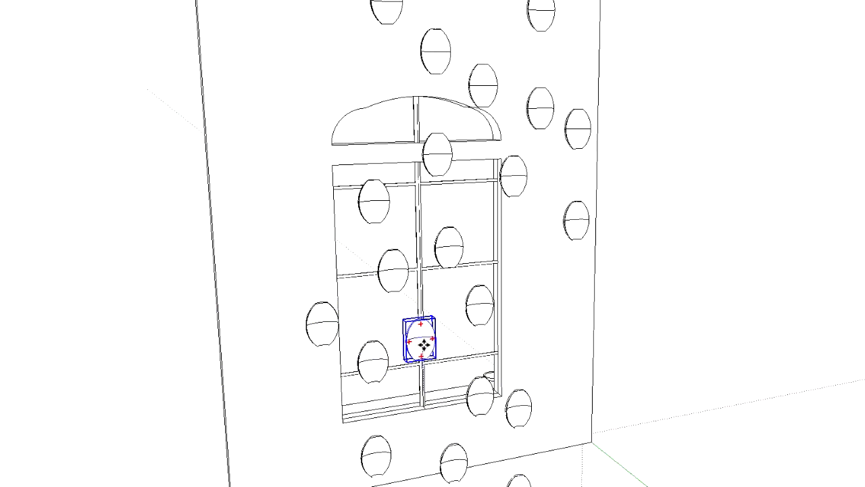
pyautogui.moveTo(417, 344); pyautogui.dragTo(488, 359, button='middle')
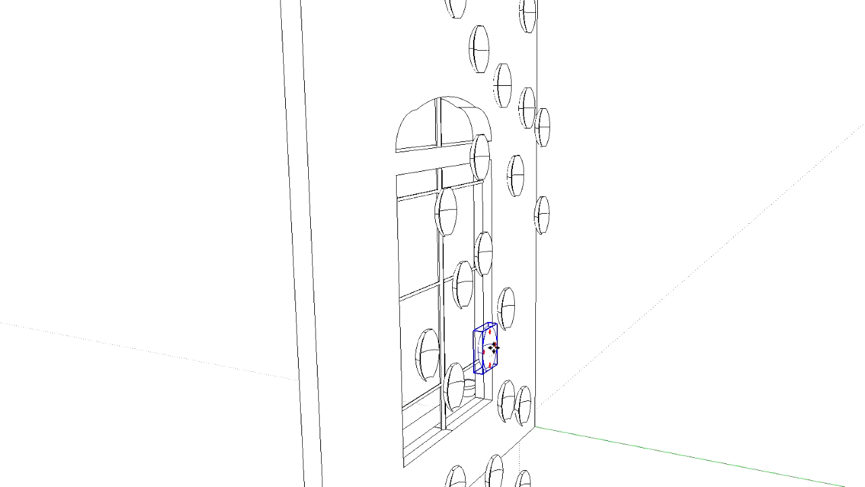
pyautogui.moveTo(642, 363); pyautogui.dragTo(462, 327, button='middle')
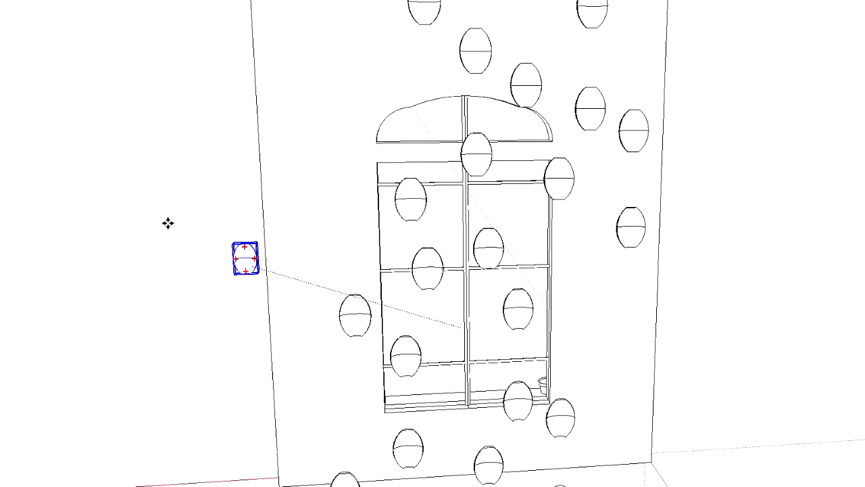
# Shift the raised head sideways between its neighbours and align its distance from the wall with the other heads
pyautogui.click(465, 327)
pyautogui.click(466, 349)
pyautogui.click(468, 349)
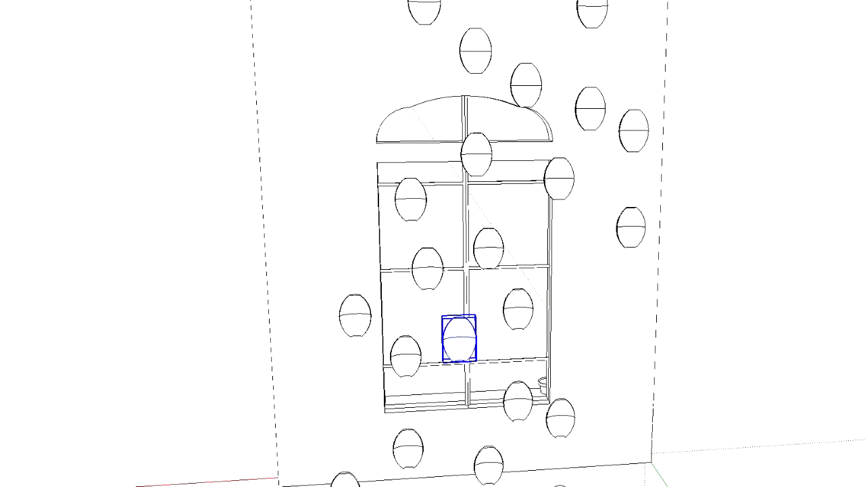
pyautogui.click(114, 137)
pyautogui.moveTo(305, 304); pyautogui.dragTo(618, 316, button='middle')
pyautogui.click(616, 330)
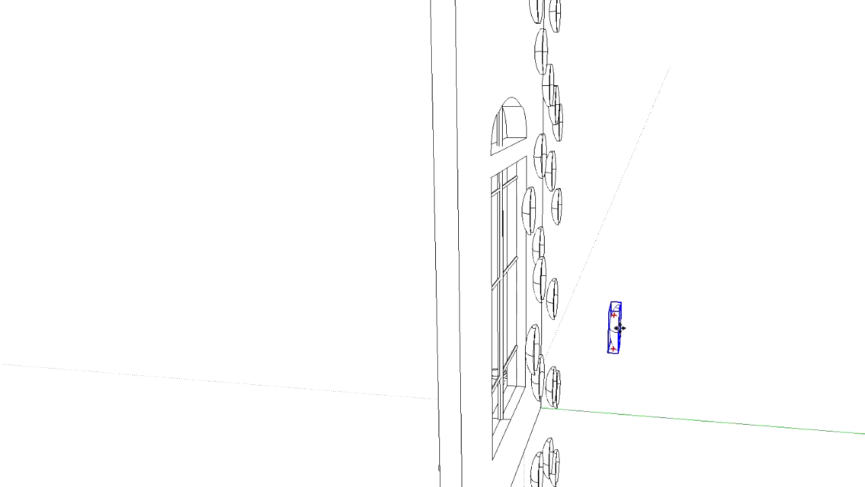
pyautogui.click(545, 329)
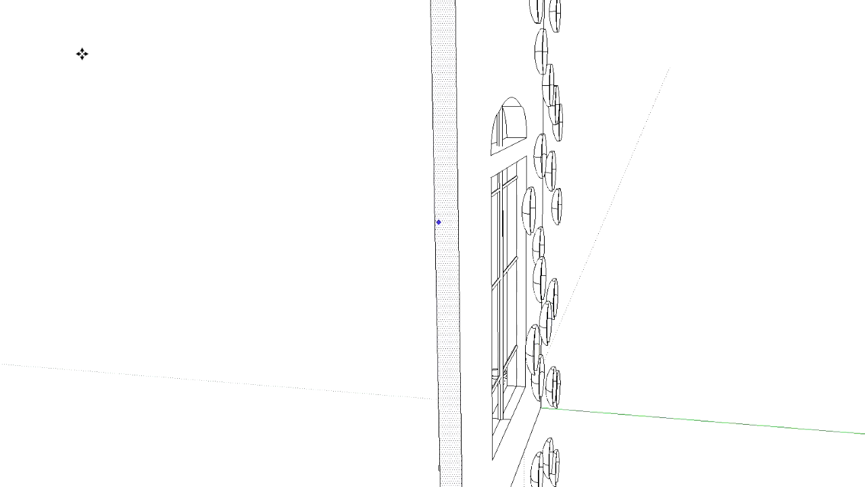
pyautogui.moveTo(643, 340); pyautogui.dragTo(298, 298, button='middle')
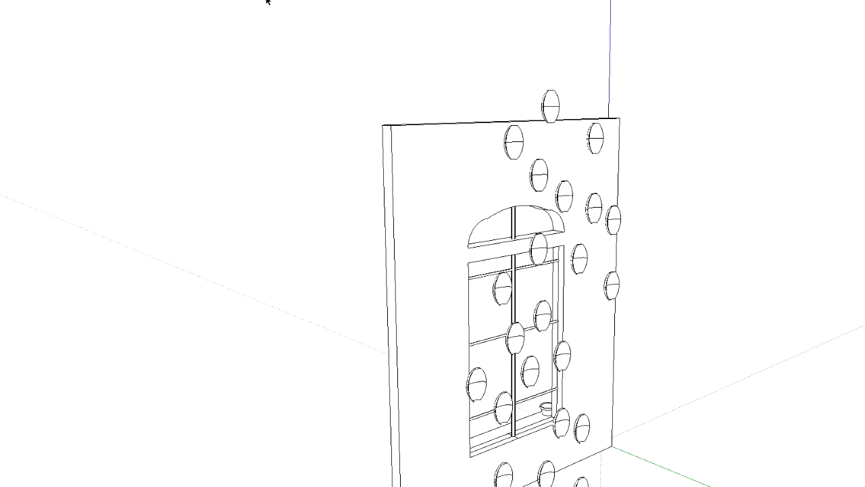
pyautogui.click(579, 265)
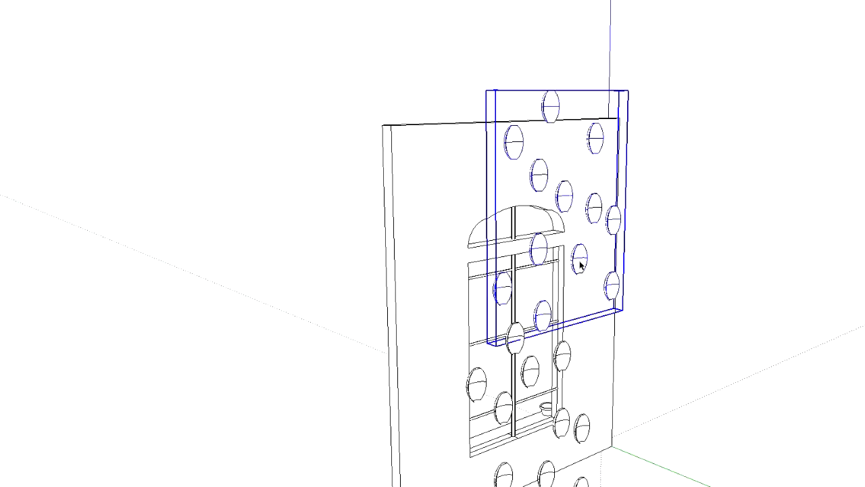
pyautogui.keyDown('shift'); pyautogui.click(530, 373); pyautogui.keyUp('shift')
pyautogui.doubleClick(531, 373)
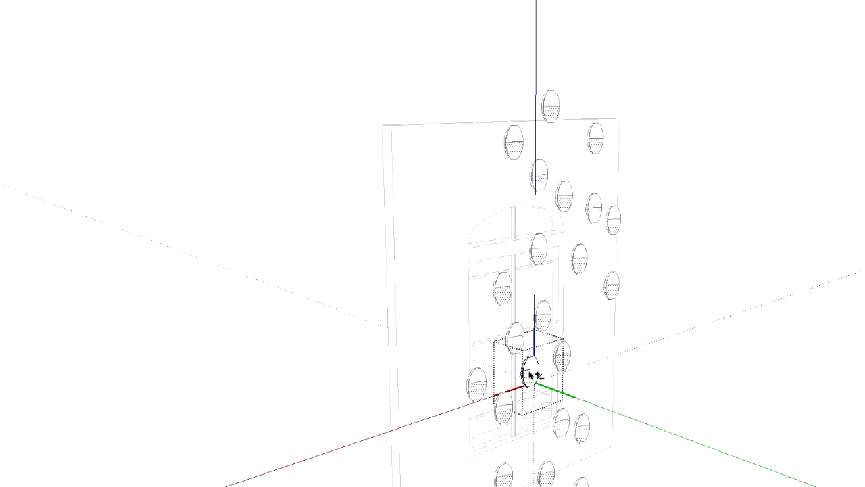
pyautogui.click(795, 225)
pyautogui.doubleClick(548, 320)
pyautogui.click(549, 318)
pyautogui.click(729, 285)
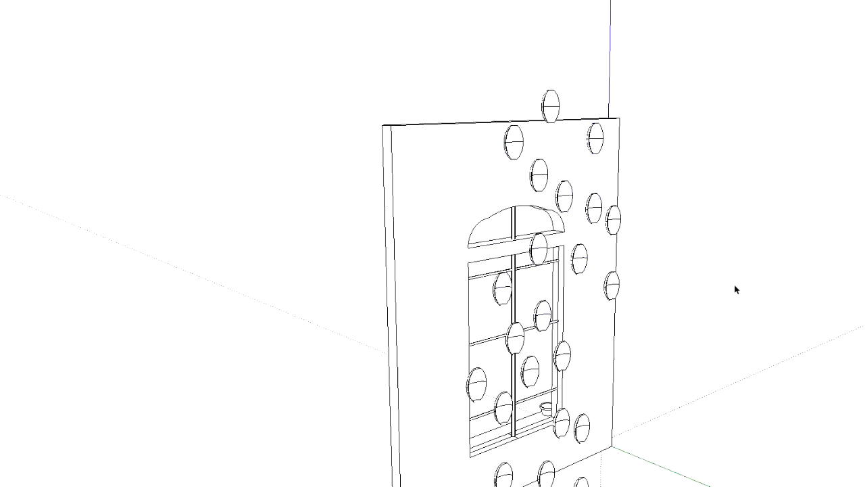
# Select the upper head group together with all the separate lower heads and combine them into one group
pyautogui.moveTo(661, 261); pyautogui.dragTo(863, 280, button='middle')
pyautogui.moveTo(559, 112); pyautogui.dragTo(563, 110, button='middle')
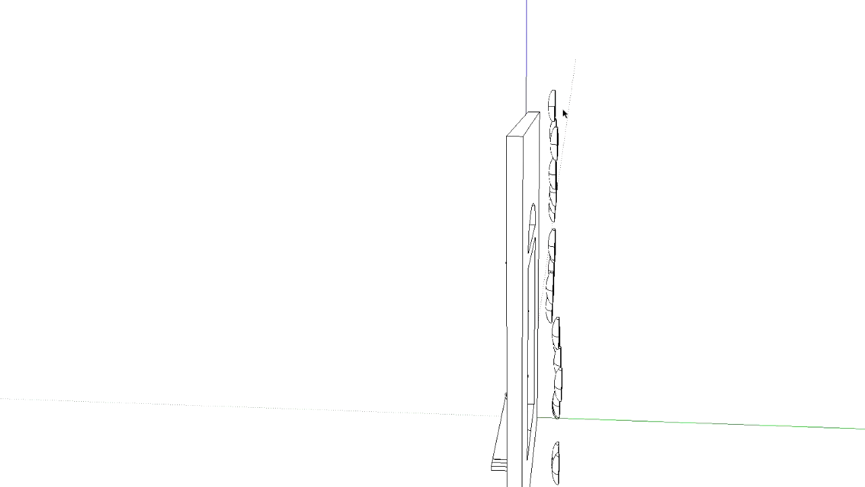
pyautogui.moveTo(554, 109); pyautogui.dragTo(615, 485)
pyautogui.keyDown('shift'); pyautogui.moveTo(546, 84); pyautogui.dragTo(587, 363); pyautogui.keyUp('shift')
pyautogui.moveTo(623, 313); pyautogui.dragTo(506, 356, button='middle')
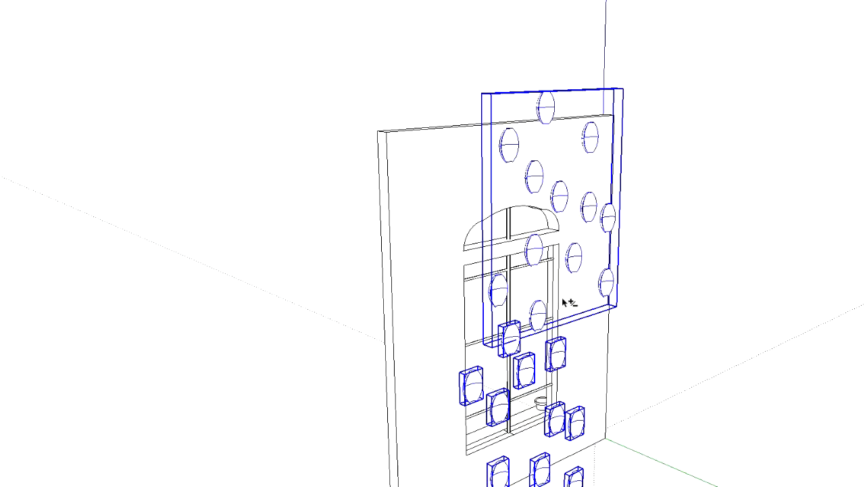
pyautogui.rightClick(576, 255)
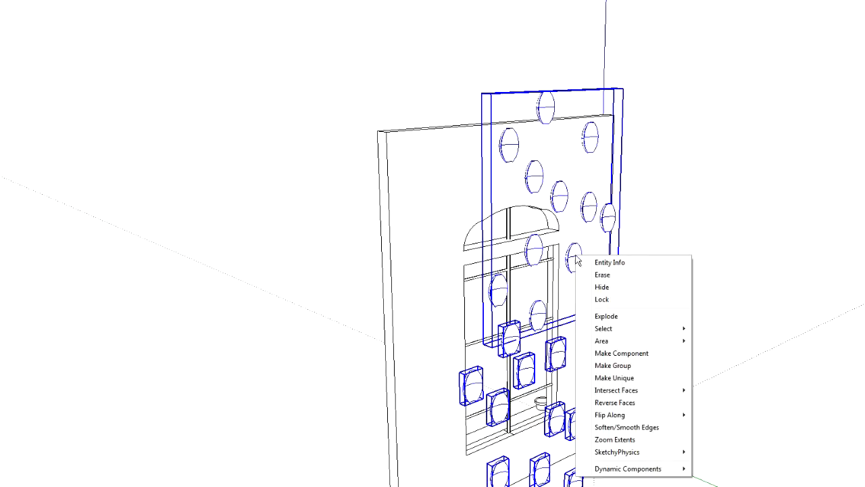
pyautogui.click(612, 365)
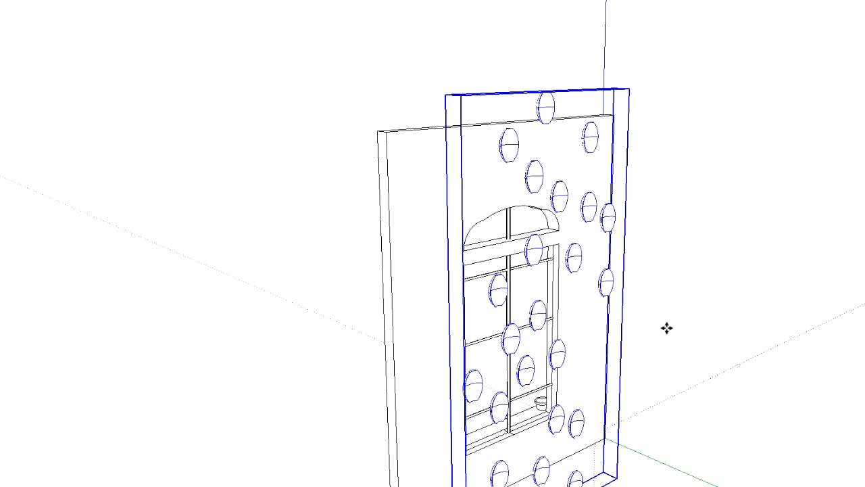
# Copy the combined head group sideways so the crowd extends past the wall's side edge
pyautogui.moveTo(607, 284); pyautogui.dragTo(481, 231)
pyautogui.press('ctrl')
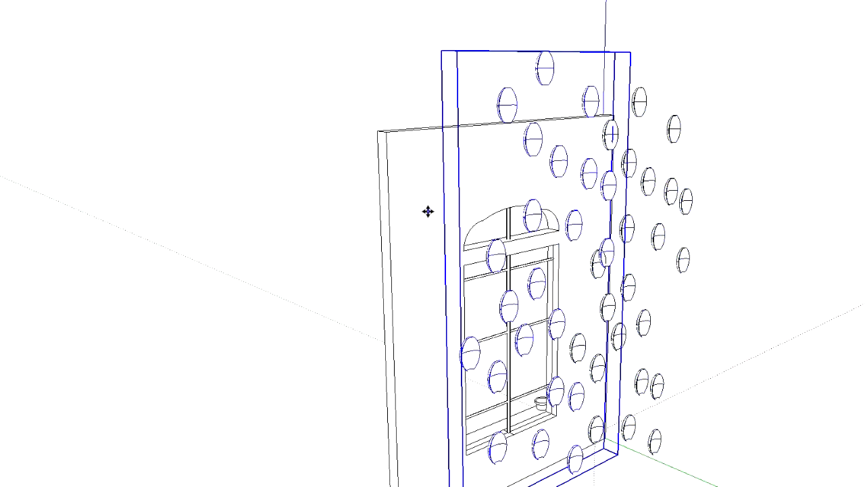
pyautogui.click(771, 273)
pyautogui.moveTo(801, 286); pyautogui.dragTo(626, 330, button='middle')
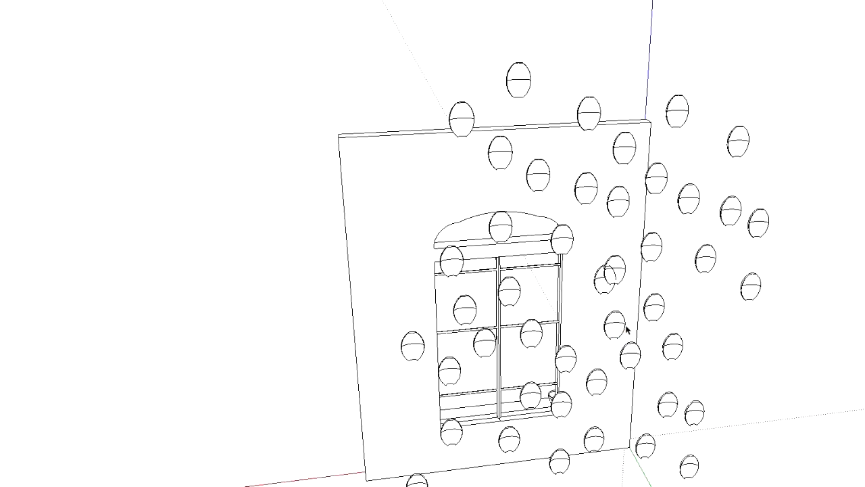
# Explode the original combined head group in front of the window into its nested group and separate heads
pyautogui.click(620, 268)
pyautogui.rightClick(620, 269)
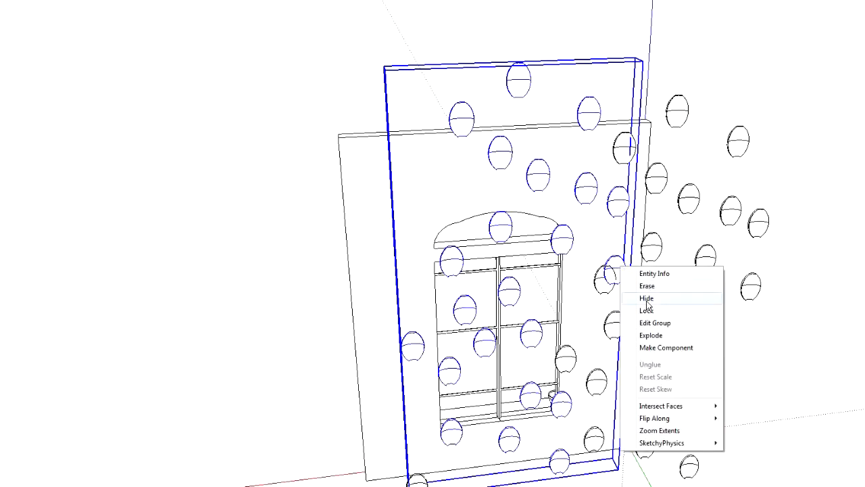
pyautogui.click(843, 334)
pyautogui.click(598, 288)
pyautogui.click(613, 282)
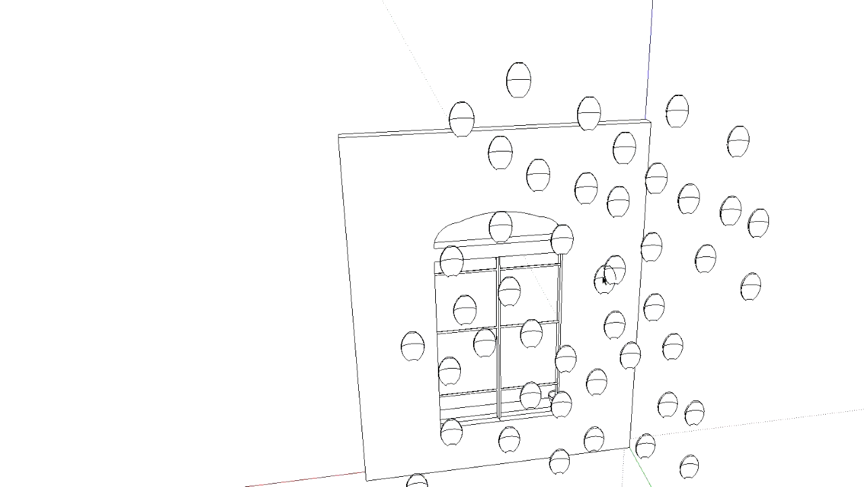
pyautogui.click(606, 283)
pyautogui.rightClick(605, 287)
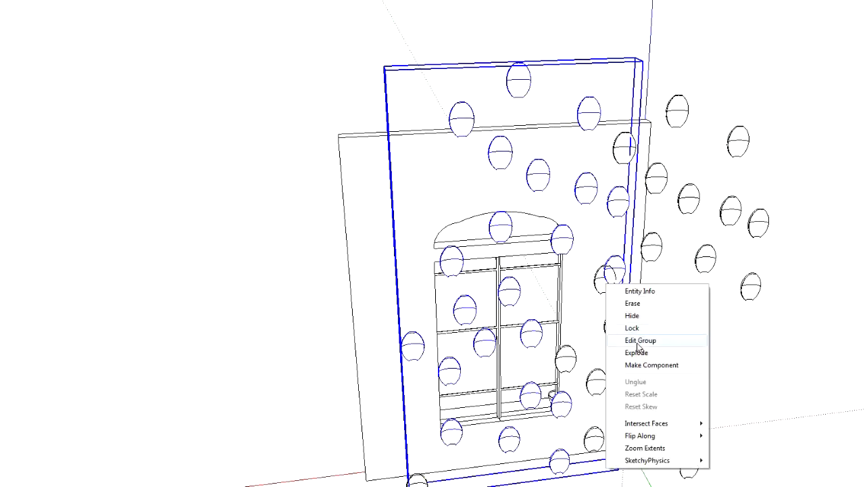
pyautogui.click(631, 355)
# Explode the nested upper head group and delete its head that overlaps one in the copied group
pyautogui.click(599, 290)
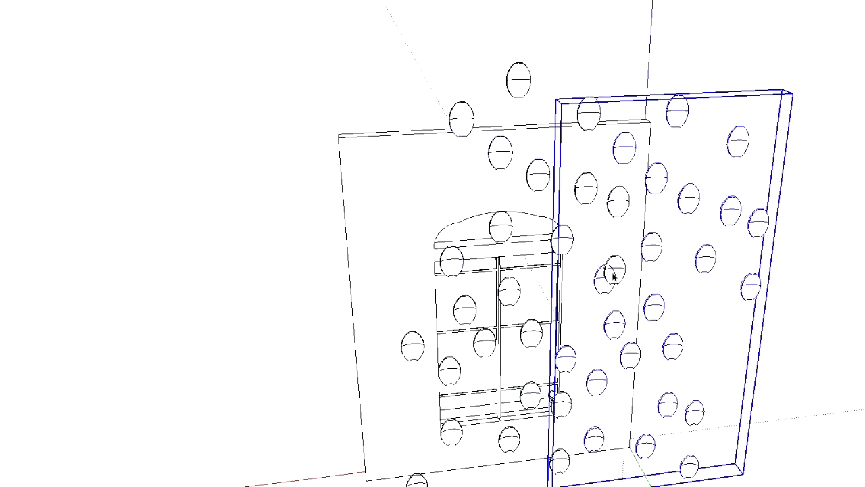
pyautogui.click(535, 330)
pyautogui.click(625, 278)
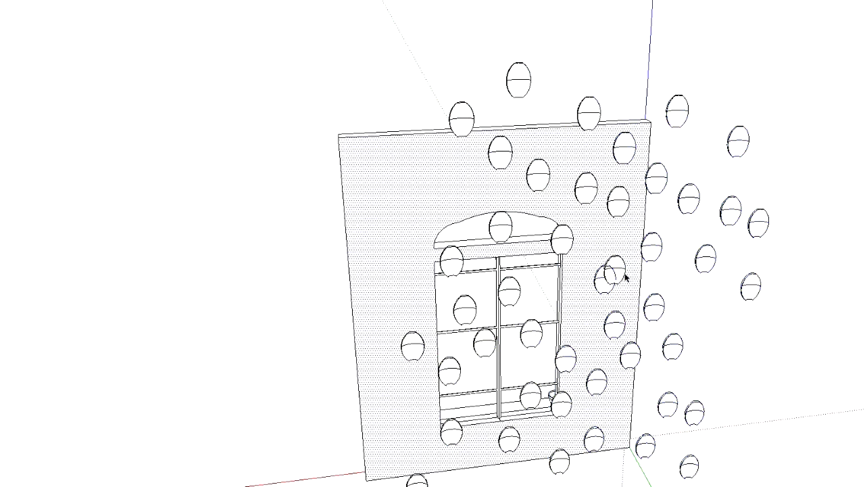
pyautogui.click(622, 272)
pyautogui.rightClick(622, 271)
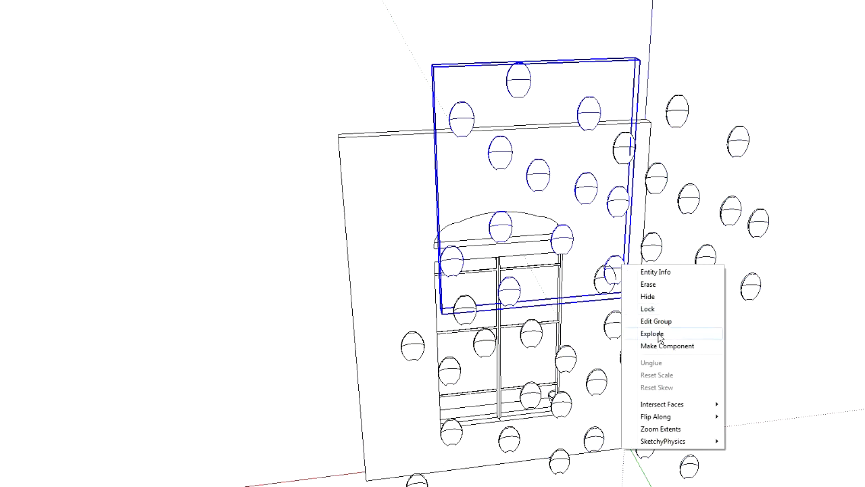
pyautogui.click(652, 331)
pyautogui.click(622, 281)
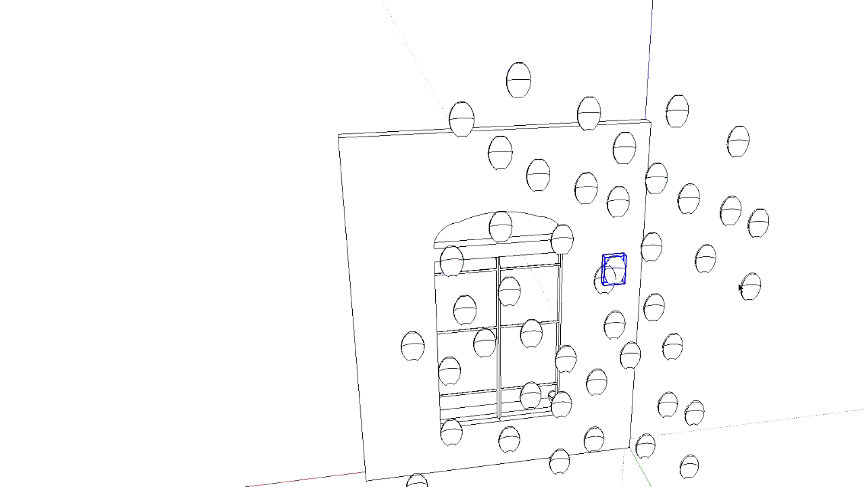
pyautogui.press('Delete')
# Select the whole brick panel and move it toward the window wall, to just behind the heads
pyautogui.moveTo(122, 123); pyautogui.dragTo(792, 216, button='middle')
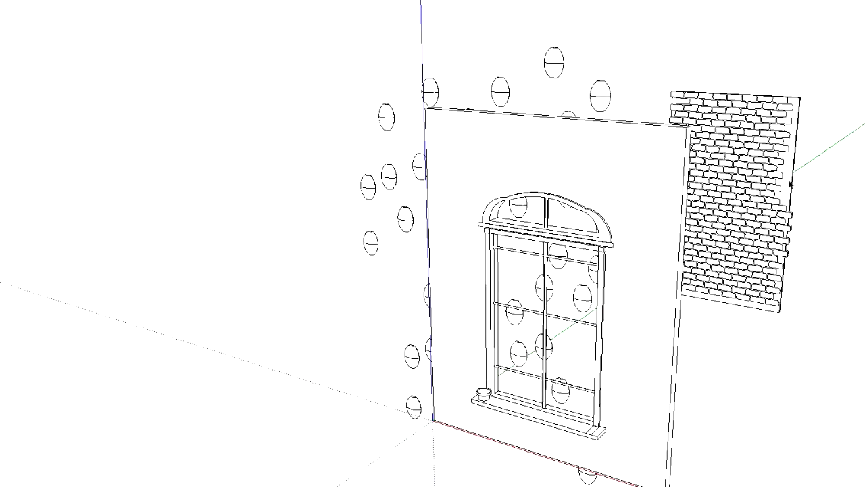
pyautogui.doubleClick(730, 183)
pyautogui.click(729, 183)
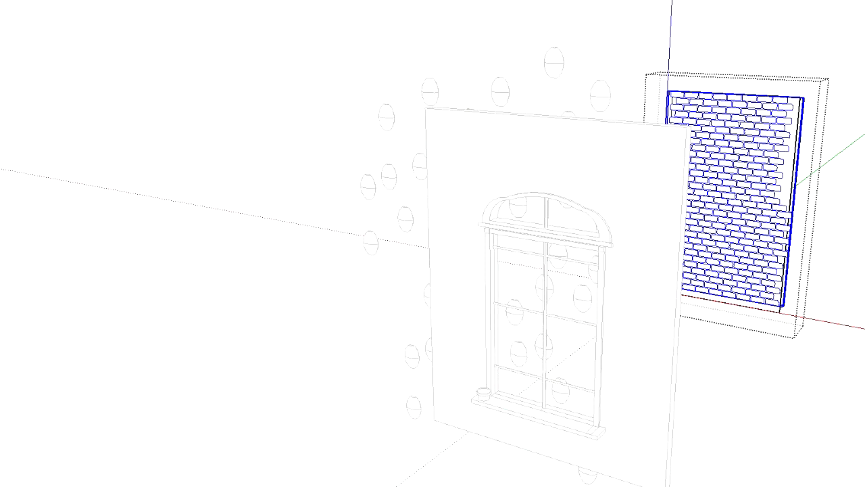
pyautogui.click(794, 245)
pyautogui.click(746, 197)
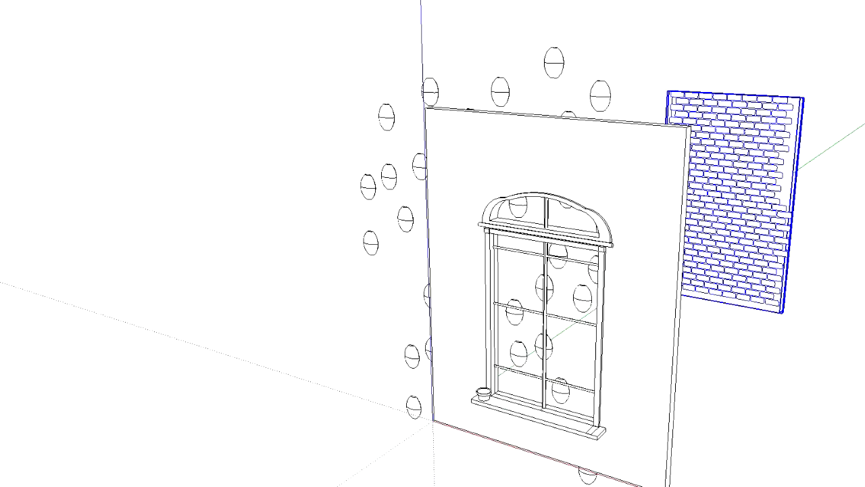
pyautogui.moveTo(705, 260); pyautogui.dragTo(553, 359)
pyautogui.moveTo(860, 331); pyautogui.dragTo(511, 325, button='middle')
pyautogui.moveTo(574, 316); pyautogui.dragTo(576, 318)
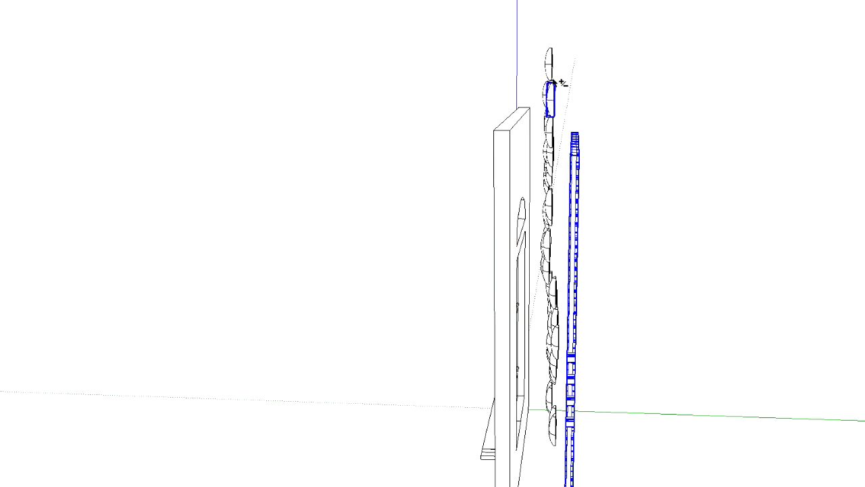
# Select all heads between the window wall and the brick panel and combine them into one group
pyautogui.click(564, 475)
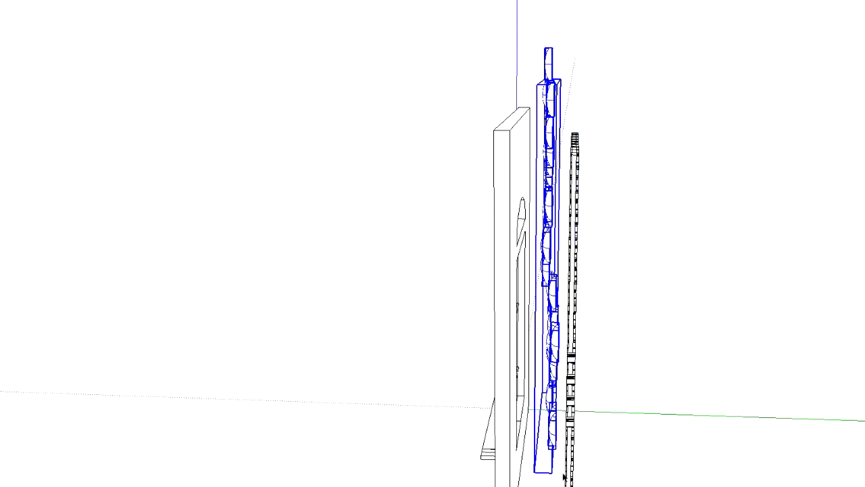
pyautogui.rightClick(554, 465)
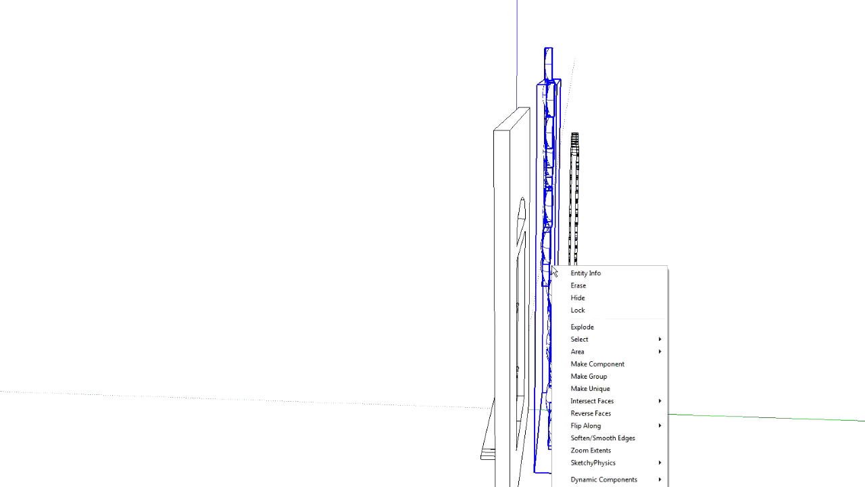
pyautogui.click(599, 377)
# Move the combined head group sideways along the wall so the heads fill the view through the window
pyautogui.moveTo(327, 261); pyautogui.dragTo(759, 259, button='middle')
pyautogui.scroll(2, 566, 317)
pyautogui.scroll(3, 566, 316)
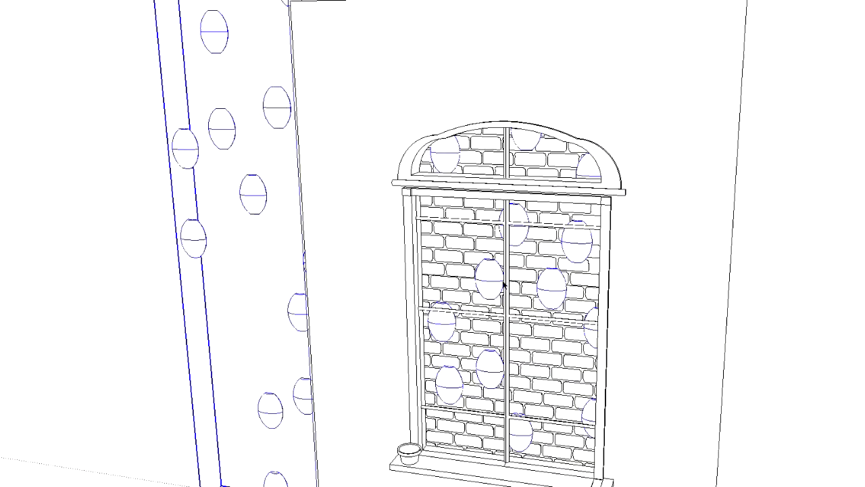
pyautogui.scroll(-5, 723, 153)
pyautogui.moveTo(769, 151); pyautogui.dragTo(680, 210, button='middle')
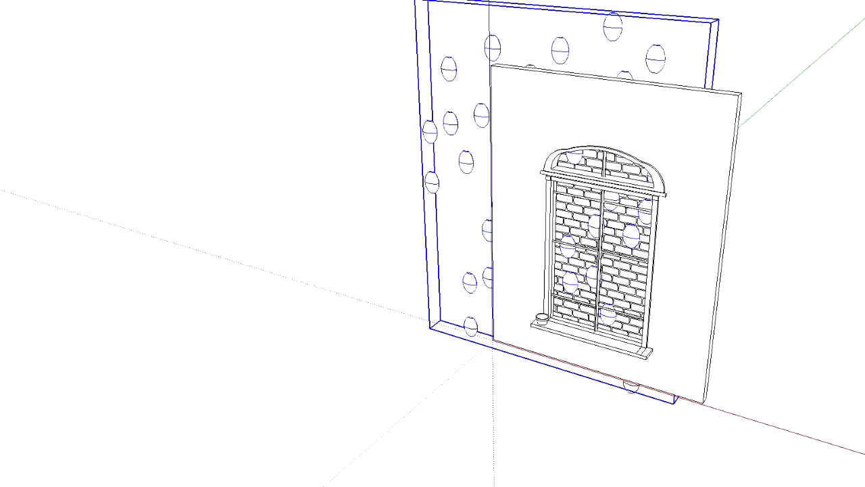
pyautogui.click(535, 33)
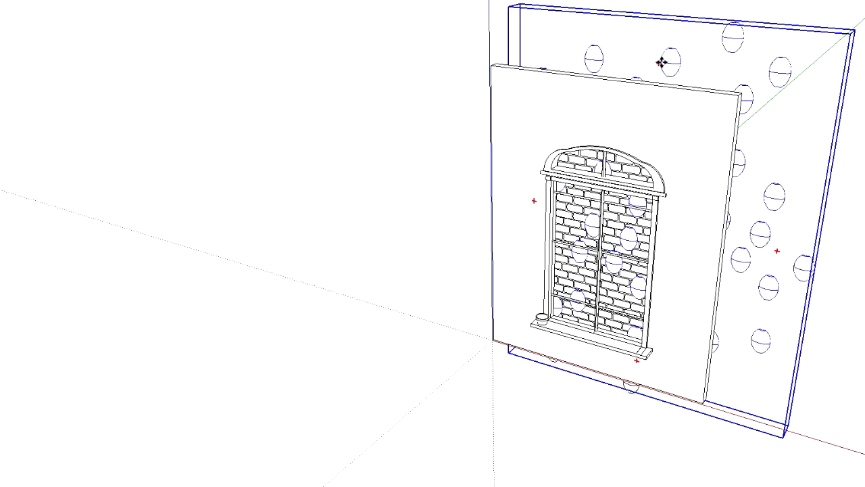
pyautogui.scroll(5, 765, 199)
# Move the head group in depth, away from the window wall and up against the brick panel
pyautogui.moveTo(572, 147); pyautogui.dragTo(862, 287, button='middle')
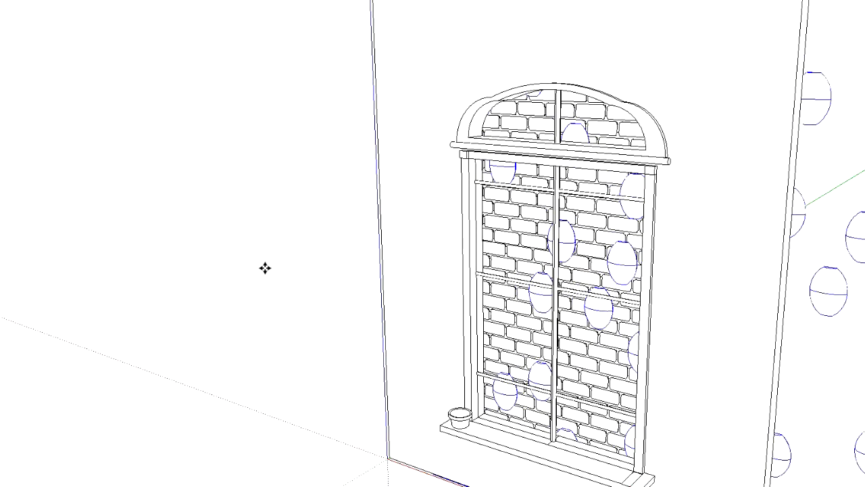
pyautogui.moveTo(479, 277); pyautogui.dragTo(388, 350, button='middle')
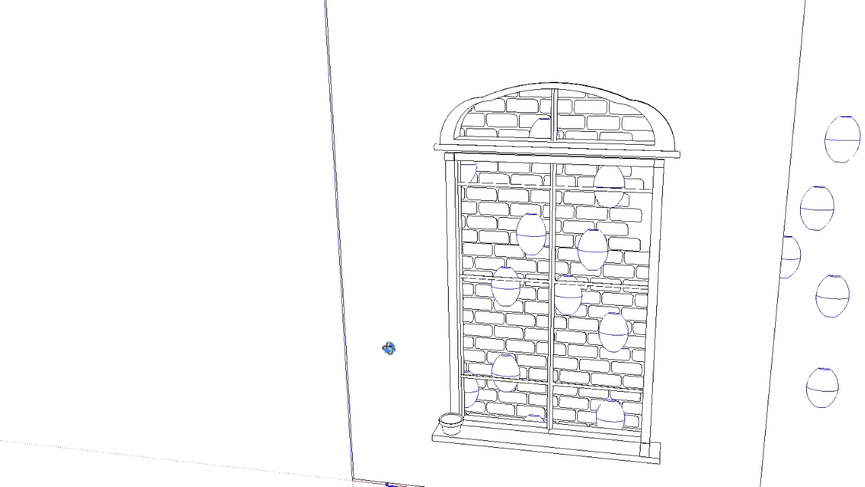
pyautogui.scroll(-2, 850, 339)
pyautogui.click(844, 339)
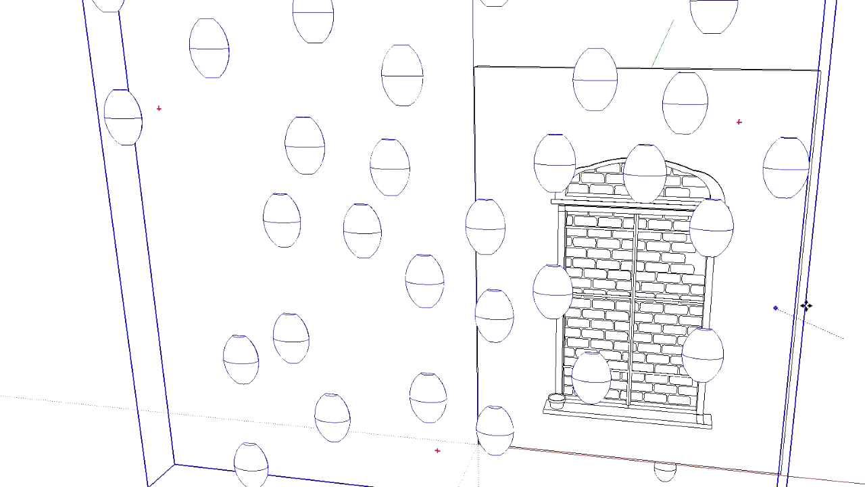
pyautogui.moveTo(859, 321); pyautogui.dragTo(731, 361, button='middle')
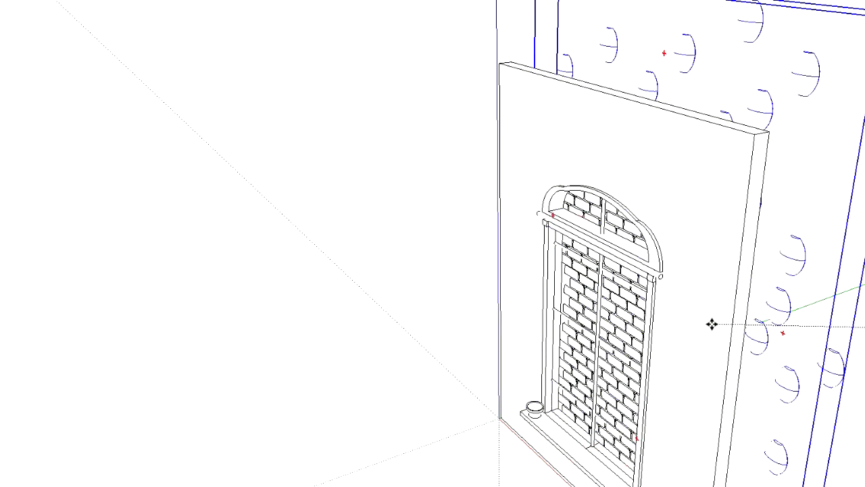
pyautogui.moveTo(719, 305); pyautogui.dragTo(721, 368, button='middle')
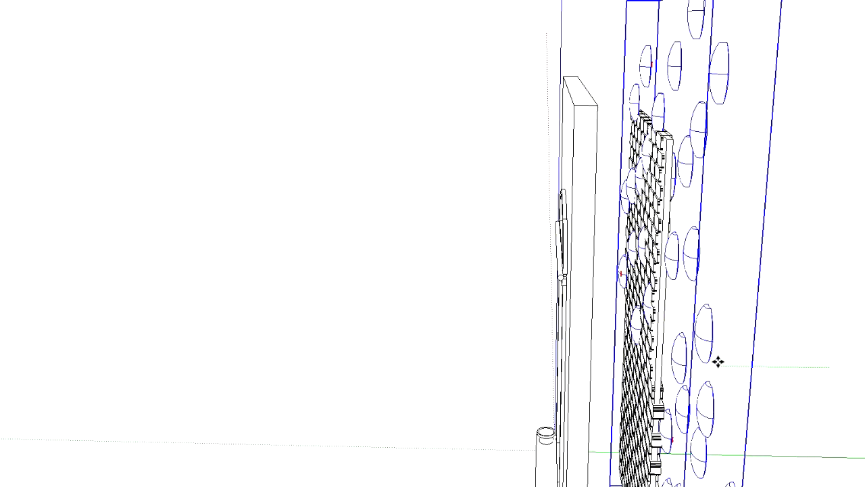
pyautogui.click(682, 363)
# Shift the head group slightly toward the window wall so the heads stand out from the bricks
pyautogui.click(178, 106)
pyautogui.moveTo(333, 286); pyautogui.dragTo(684, 328, button='middle')
pyautogui.scroll(4, 684, 330)
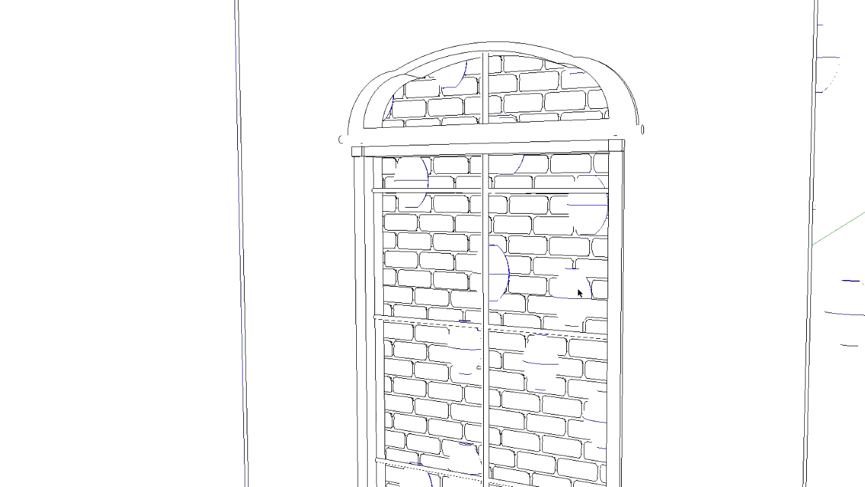
pyautogui.scroll(-4, 575, 296)
pyautogui.moveTo(575, 296); pyautogui.dragTo(588, 266, button='middle')
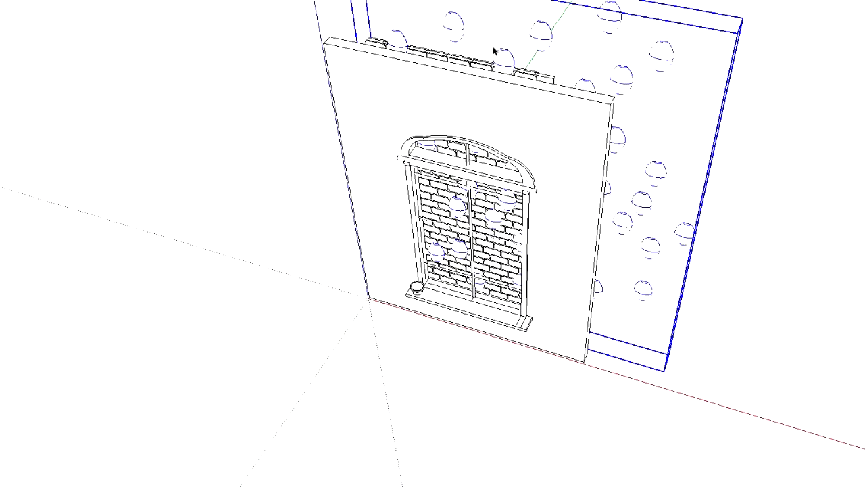
pyautogui.moveTo(628, 2); pyautogui.dragTo(230, 102, button='middle')
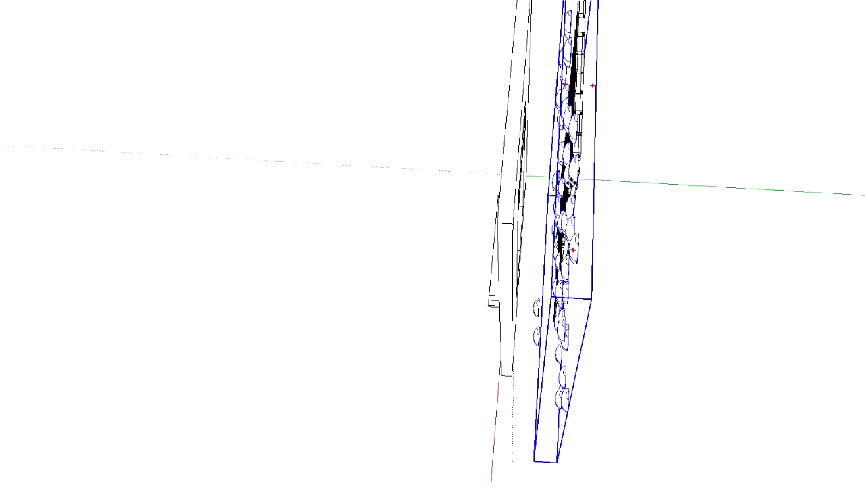
pyautogui.moveTo(570, 183); pyautogui.dragTo(564, 184)
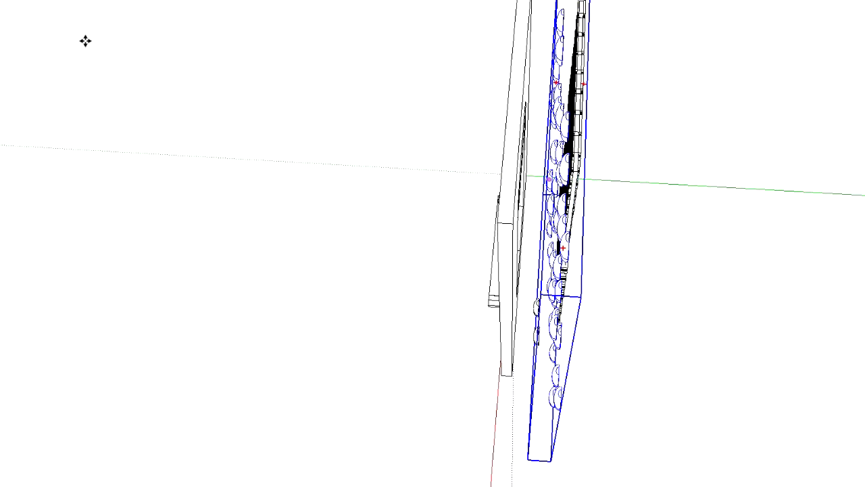
pyautogui.click(240, 221)
# Push/Pull the window wall's side, bottom and top faces outward so the wall extends far around the window
pyautogui.moveTo(433, 216); pyautogui.dragTo(547, 169, button='middle')
pyautogui.scroll(3, 496, 286)
pyautogui.scroll(3, 292, 329)
pyautogui.moveTo(255, 125)
pyautogui.mouseDown(button='middle')
pyautogui.moveTo(259, 109)
pyautogui.moveTo(338, 33)
pyautogui.moveTo(133, 25)
pyautogui.mouseUp(button='middle')
pyautogui.scroll(-5, 428, 335)
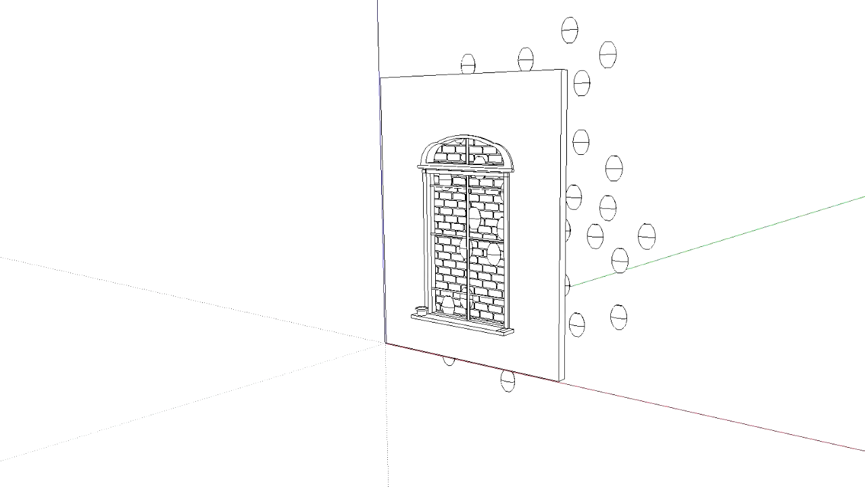
pyautogui.moveTo(565, 130); pyautogui.dragTo(864, 173)
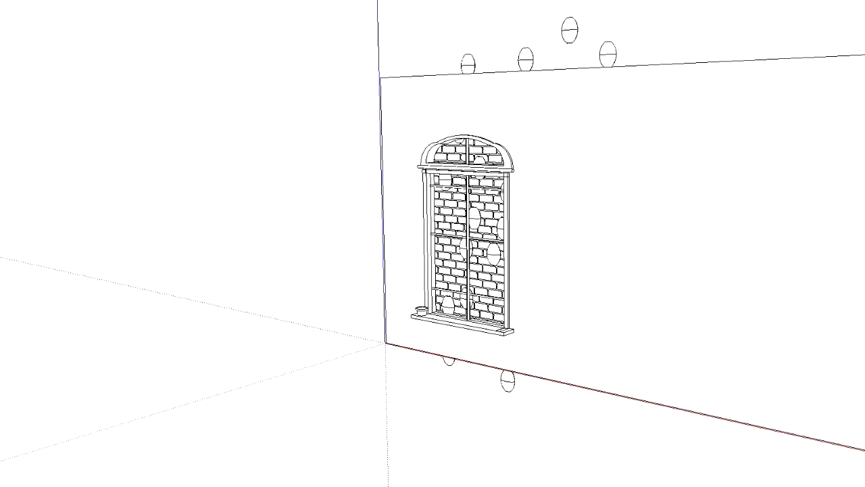
pyautogui.moveTo(524, 408); pyautogui.dragTo(538, 126, button='middle')
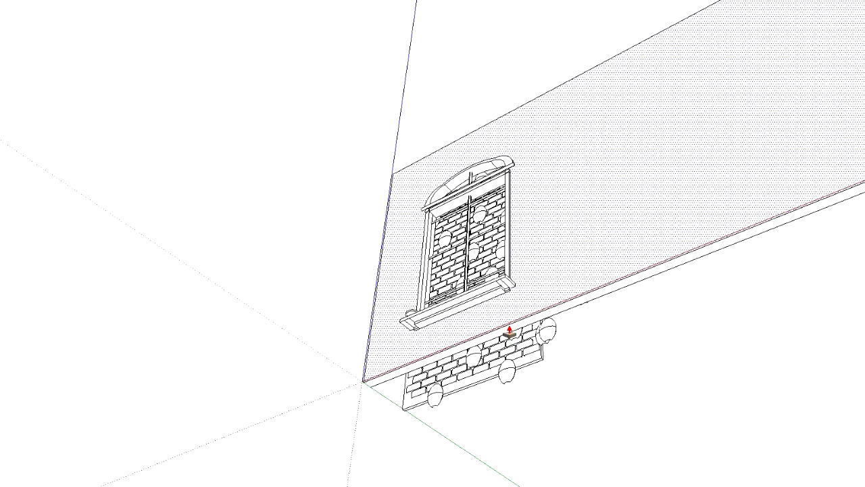
pyautogui.moveTo(511, 334)
pyautogui.mouseDown(button='middle')
pyautogui.moveTo(467, 219)
pyautogui.moveTo(525, 66)
pyautogui.moveTo(521, 95)
pyautogui.mouseUp(button='middle')
pyautogui.moveTo(531, 45); pyautogui.dragTo(497, 97, button='middle')
pyautogui.moveTo(497, 92); pyautogui.dragTo(493, 3)
pyautogui.moveTo(316, 213); pyautogui.dragTo(182, 357, button='middle')
pyautogui.press('space')
pyautogui.moveTo(649, 379); pyautogui.dragTo(452, 388, button='middle')
pyautogui.scroll(6, 504, 395)
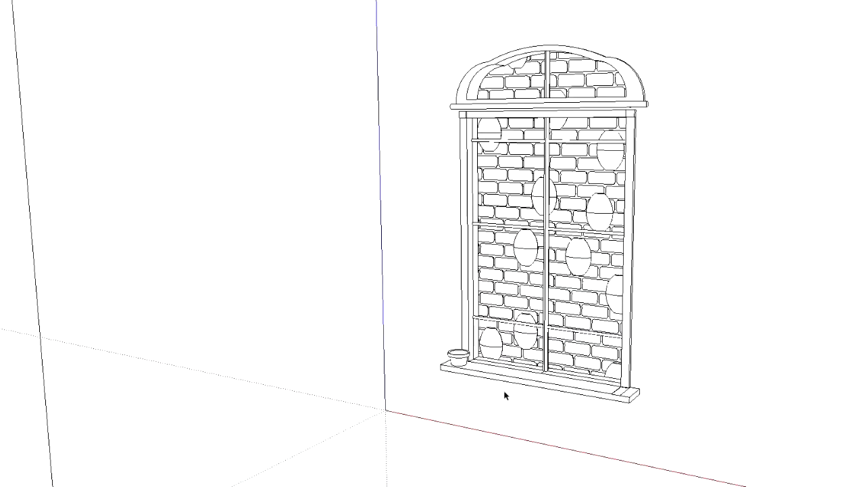
pyautogui.scroll(2, 452, 338)
pyautogui.moveTo(223, 348); pyautogui.dragTo(234, 424, button='middle')
pyautogui.click(435, 314)
pyautogui.keyDown('ctrl'); pyautogui.click(422, 296); pyautogui.keyUp('ctrl')
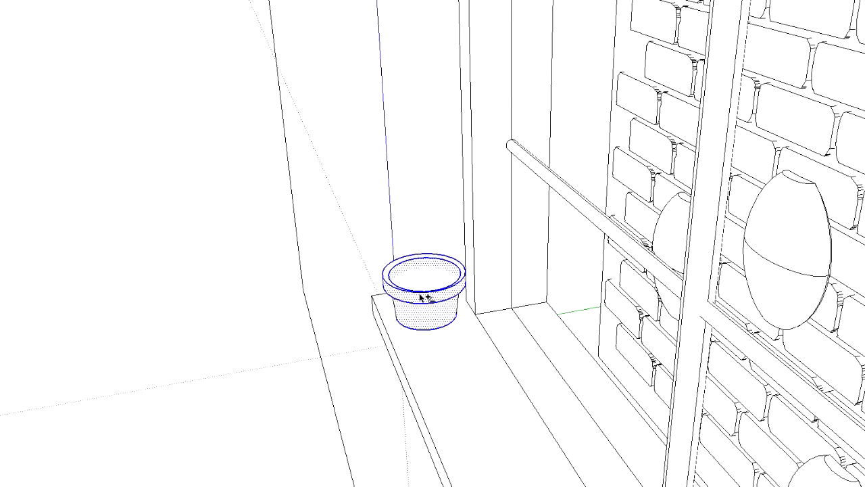
pyautogui.rightClick(425, 285)
pyautogui.click(411, 297)
pyautogui.keyDown('shift'); pyautogui.click(411, 298); pyautogui.keyUp('shift')
pyautogui.keyDown('shift'); pyautogui.doubleClick(418, 315); pyautogui.keyUp('shift')
pyautogui.keyDown('shift'); pyautogui.click(385, 279); pyautogui.keyUp('shift')
pyautogui.hotkey('ctrl', 't')
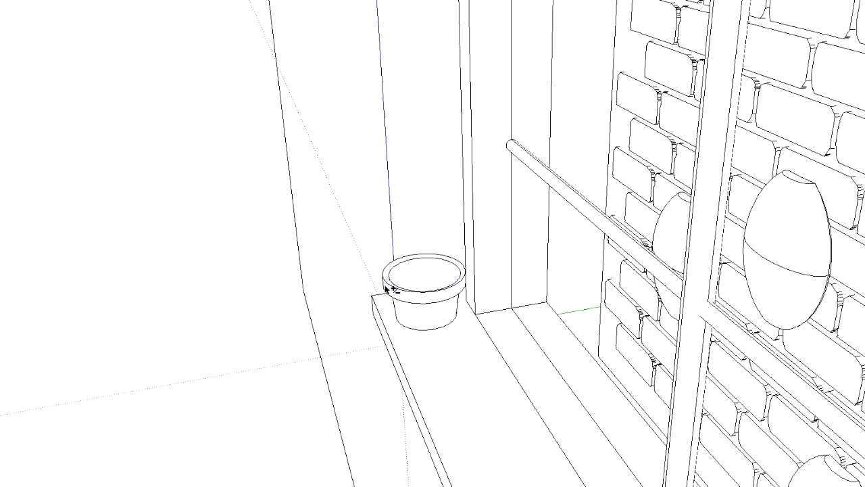
pyautogui.tripleClick(428, 324)
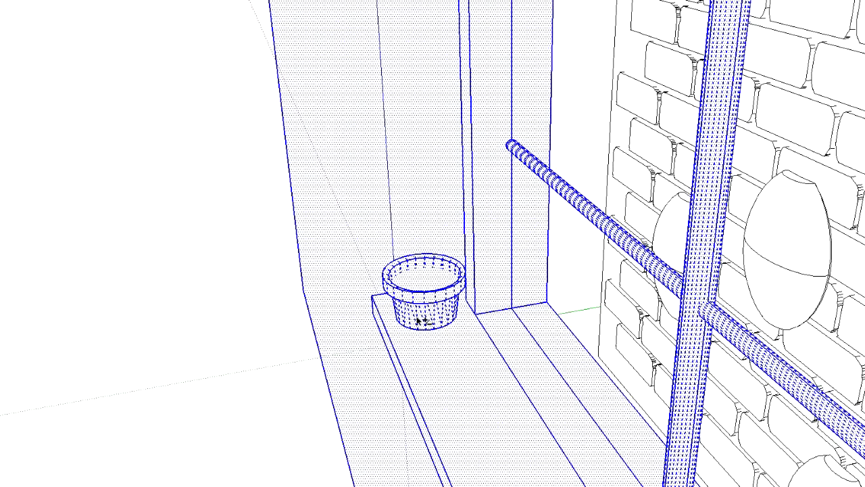
pyautogui.click(231, 283)
# Select all faces and edges of the flower pot on the sill and make them a group
pyautogui.moveTo(495, 360); pyautogui.dragTo(505, 366)
pyautogui.keyDown('shift'); pyautogui.click(388, 345); pyautogui.keyUp('shift')
pyautogui.keyDown('shift'); pyautogui.click(471, 308); pyautogui.keyUp('shift')
pyautogui.moveTo(306, 308); pyautogui.dragTo(716, 304, button='middle')
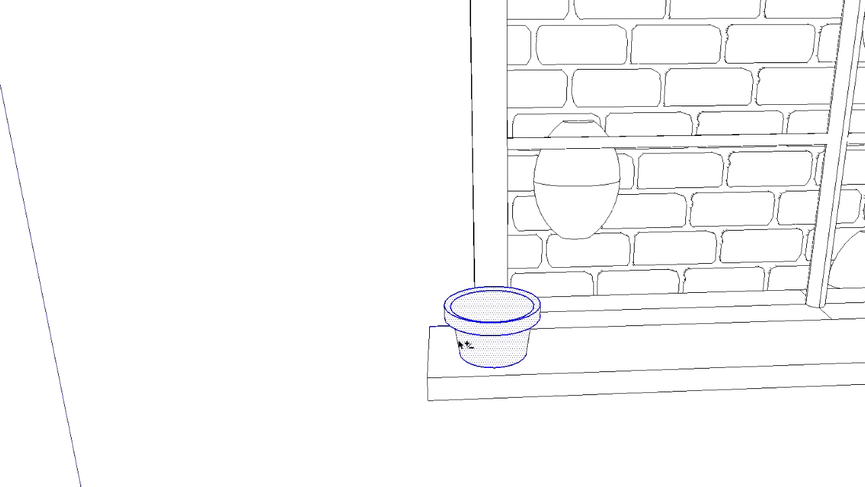
pyautogui.rightClick(501, 317)
pyautogui.click(549, 203)
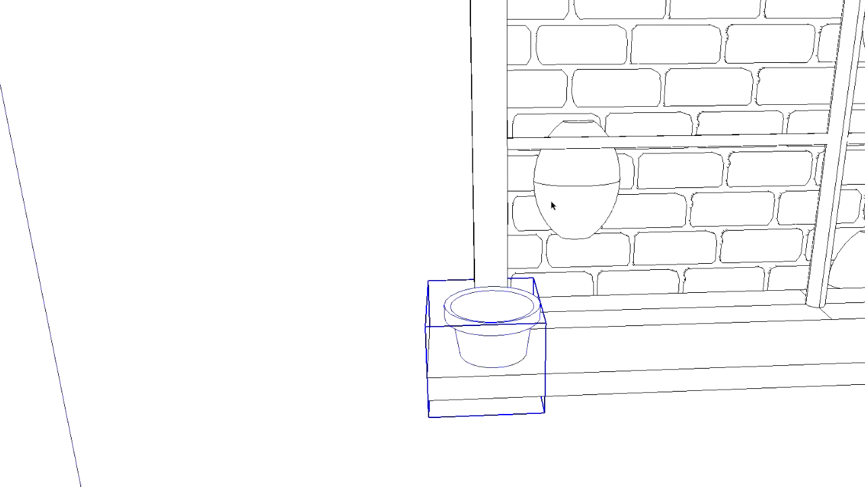
pyautogui.moveTo(561, 395)
pyautogui.mouseDown(button='middle')
pyautogui.moveTo(536, 246)
pyautogui.moveTo(446, 216)
pyautogui.moveTo(332, 222)
pyautogui.moveTo(471, 226)
pyautogui.moveTo(518, 254)
pyautogui.mouseUp(button='middle')
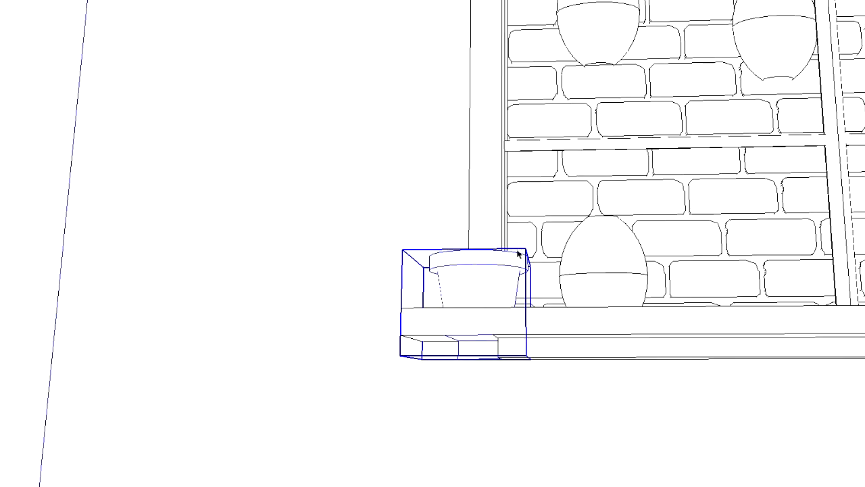
# Try to select the complete flower pot on its own, separate from the window sill
pyautogui.click(509, 323)
pyautogui.click(492, 277)
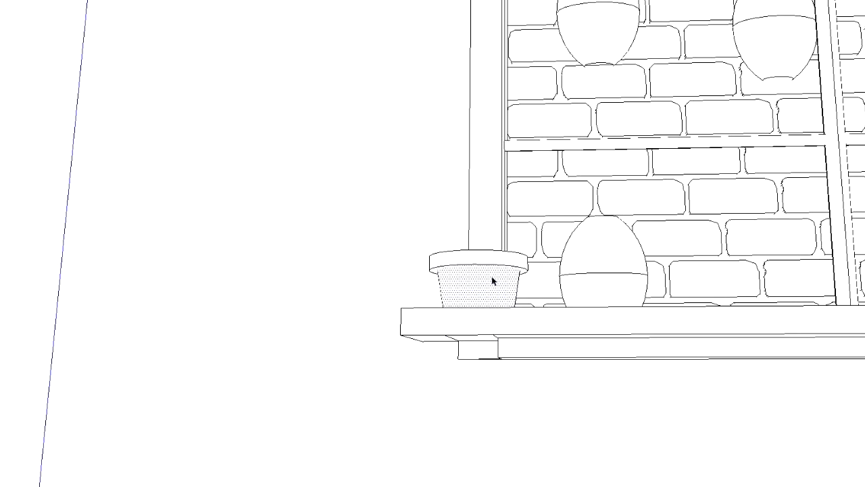
pyautogui.click(493, 263)
pyautogui.doubleClick(493, 263)
pyautogui.keyDown('shift'); pyautogui.moveTo(414, 231); pyautogui.dragTo(556, 326); pyautogui.keyUp('shift')
pyautogui.keyDown('shift'); pyautogui.click(501, 268); pyautogui.keyUp('shift')
pyautogui.keyDown('shift'); pyautogui.doubleClick(502, 268); pyautogui.keyUp('shift')
pyautogui.tripleClick(493, 290)
# Push/Pull the wall's large front face slightly back so the window frame and sill stand out more
pyautogui.click(361, 308)
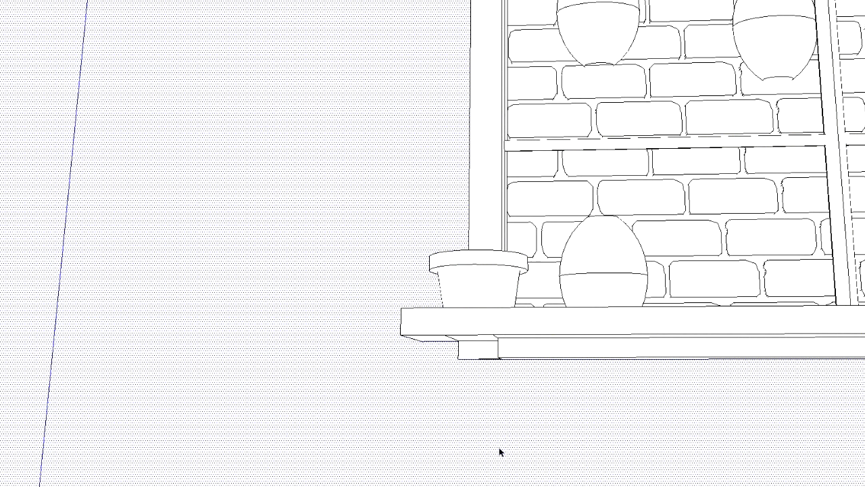
pyautogui.scroll(-3, 497, 443)
pyautogui.moveTo(492, 412); pyautogui.dragTo(483, 453, button='middle')
pyautogui.scroll(-8, 498, 388)
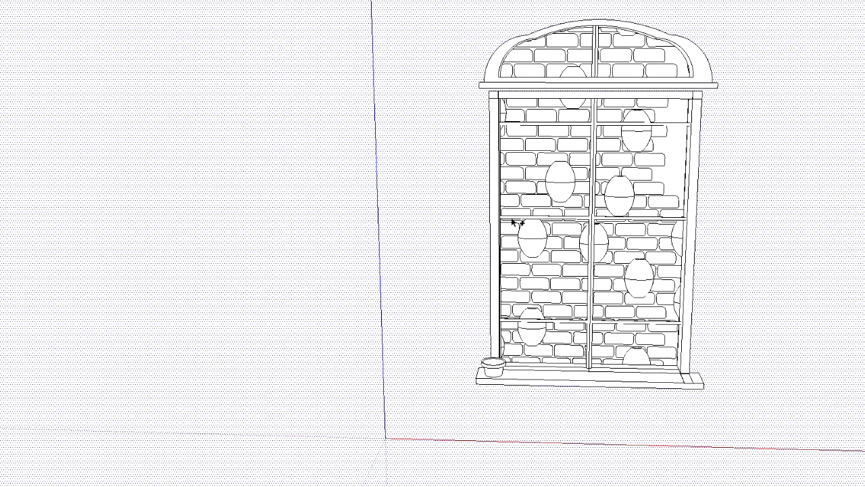
pyautogui.moveTo(742, 203)
pyautogui.mouseDown(button='middle')
pyautogui.moveTo(560, 180)
pyautogui.moveTo(534, 122)
pyautogui.moveTo(507, 128)
pyautogui.moveTo(512, 139)
pyautogui.moveTo(515, 113)
pyautogui.moveTo(534, 108)
pyautogui.mouseUp(button='middle')
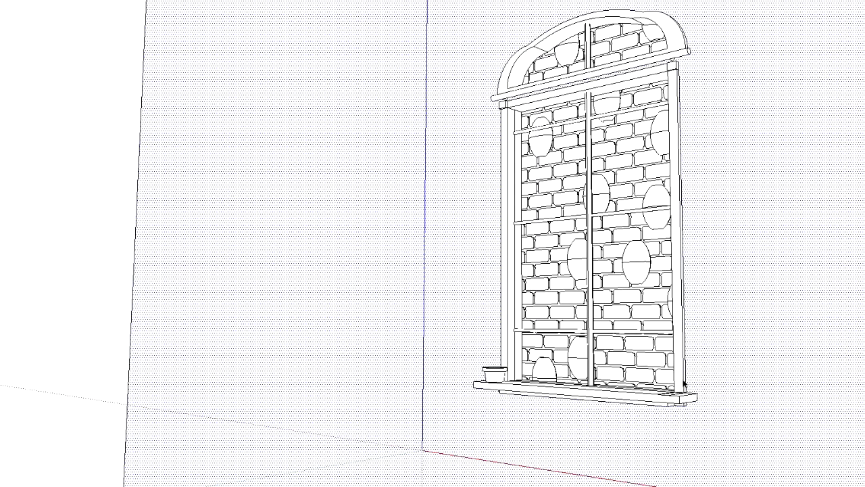
pyautogui.scroll(5, 755, 318)
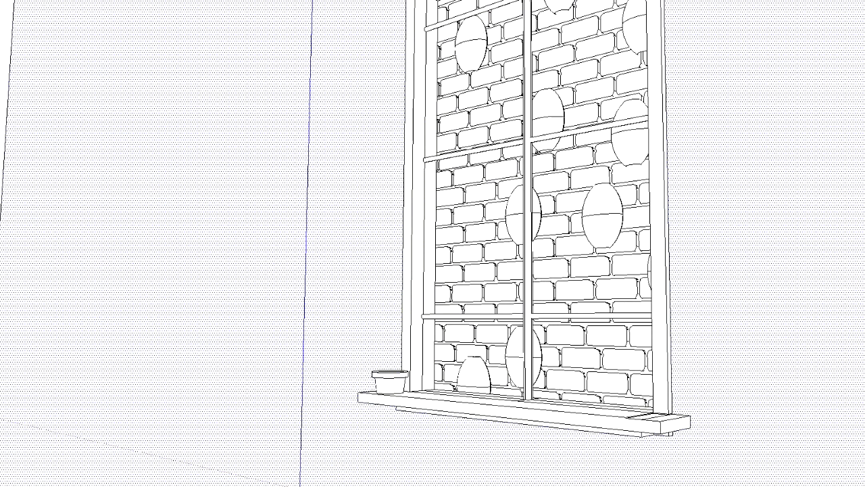
pyautogui.click(568, 147)
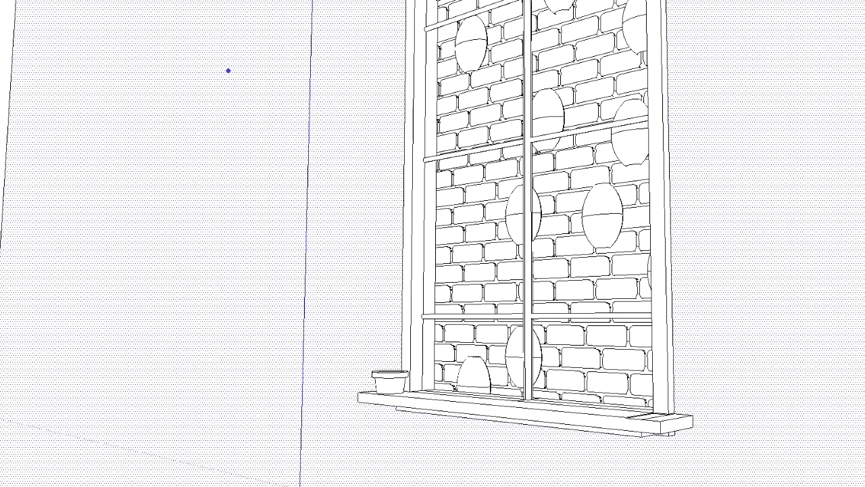
pyautogui.moveTo(660, 167)
pyautogui.keyDown('shift'); pyautogui.mouseDown(button='middle')
pyautogui.moveTo(583, 180)
pyautogui.moveTo(586, 220)
pyautogui.moveTo(604, 197)
pyautogui.moveTo(608, 168)
pyautogui.moveTo(625, 173)
pyautogui.moveTo(622, 185)
pyautogui.moveTo(633, 193)
pyautogui.moveTo(611, 202)
pyautogui.mouseUp(button='middle'); pyautogui.keyUp('shift')
pyautogui.scroll(-4, 565, 186)
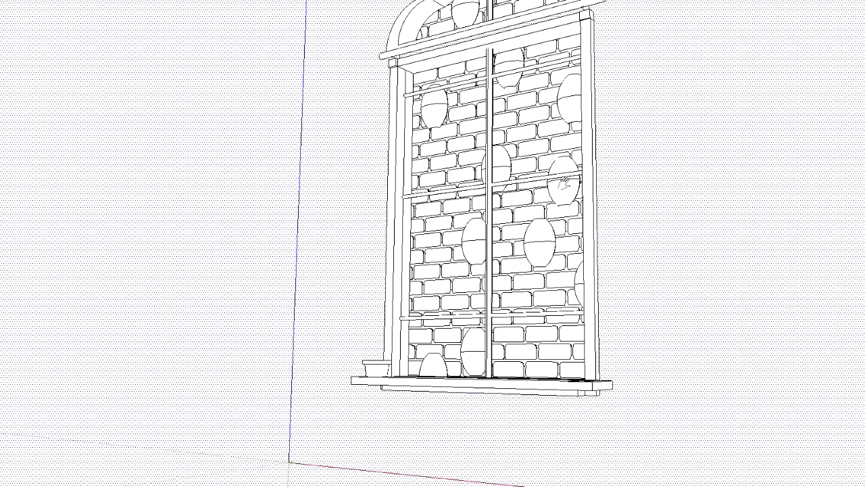